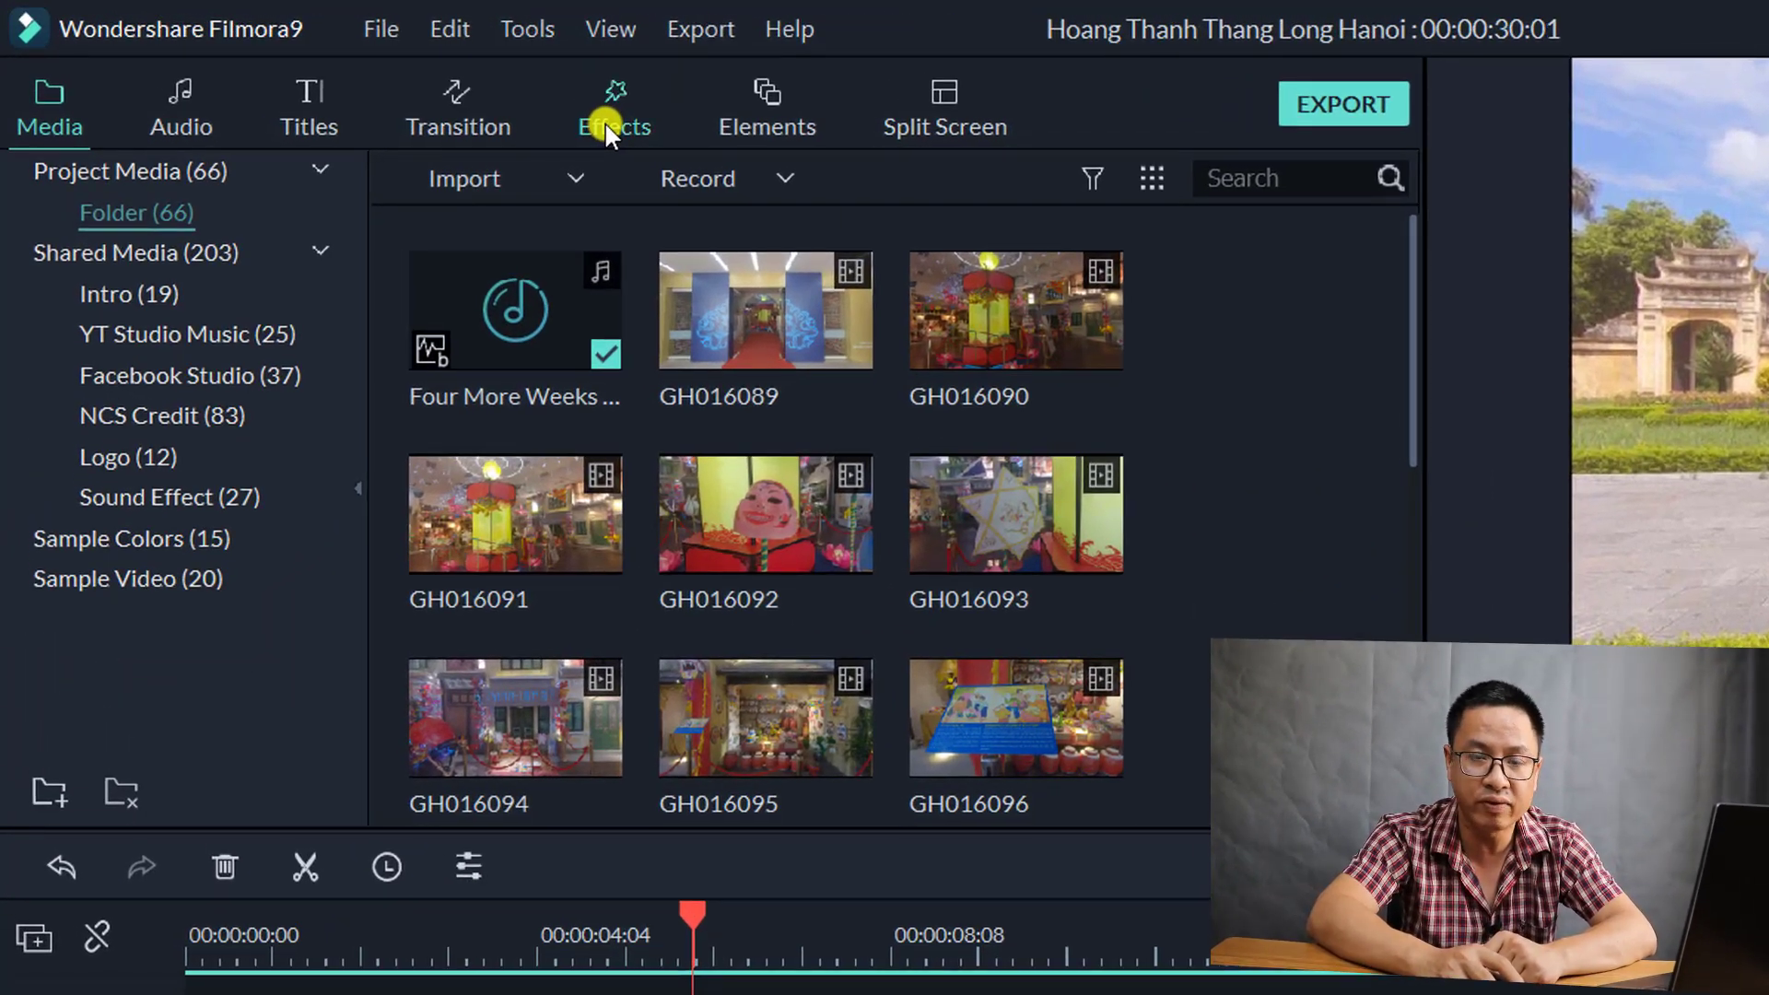
- Browse the included effect filters, looking through the Faux Film, Night Life, Instagram-Like and Stylize categories
click(605, 125)
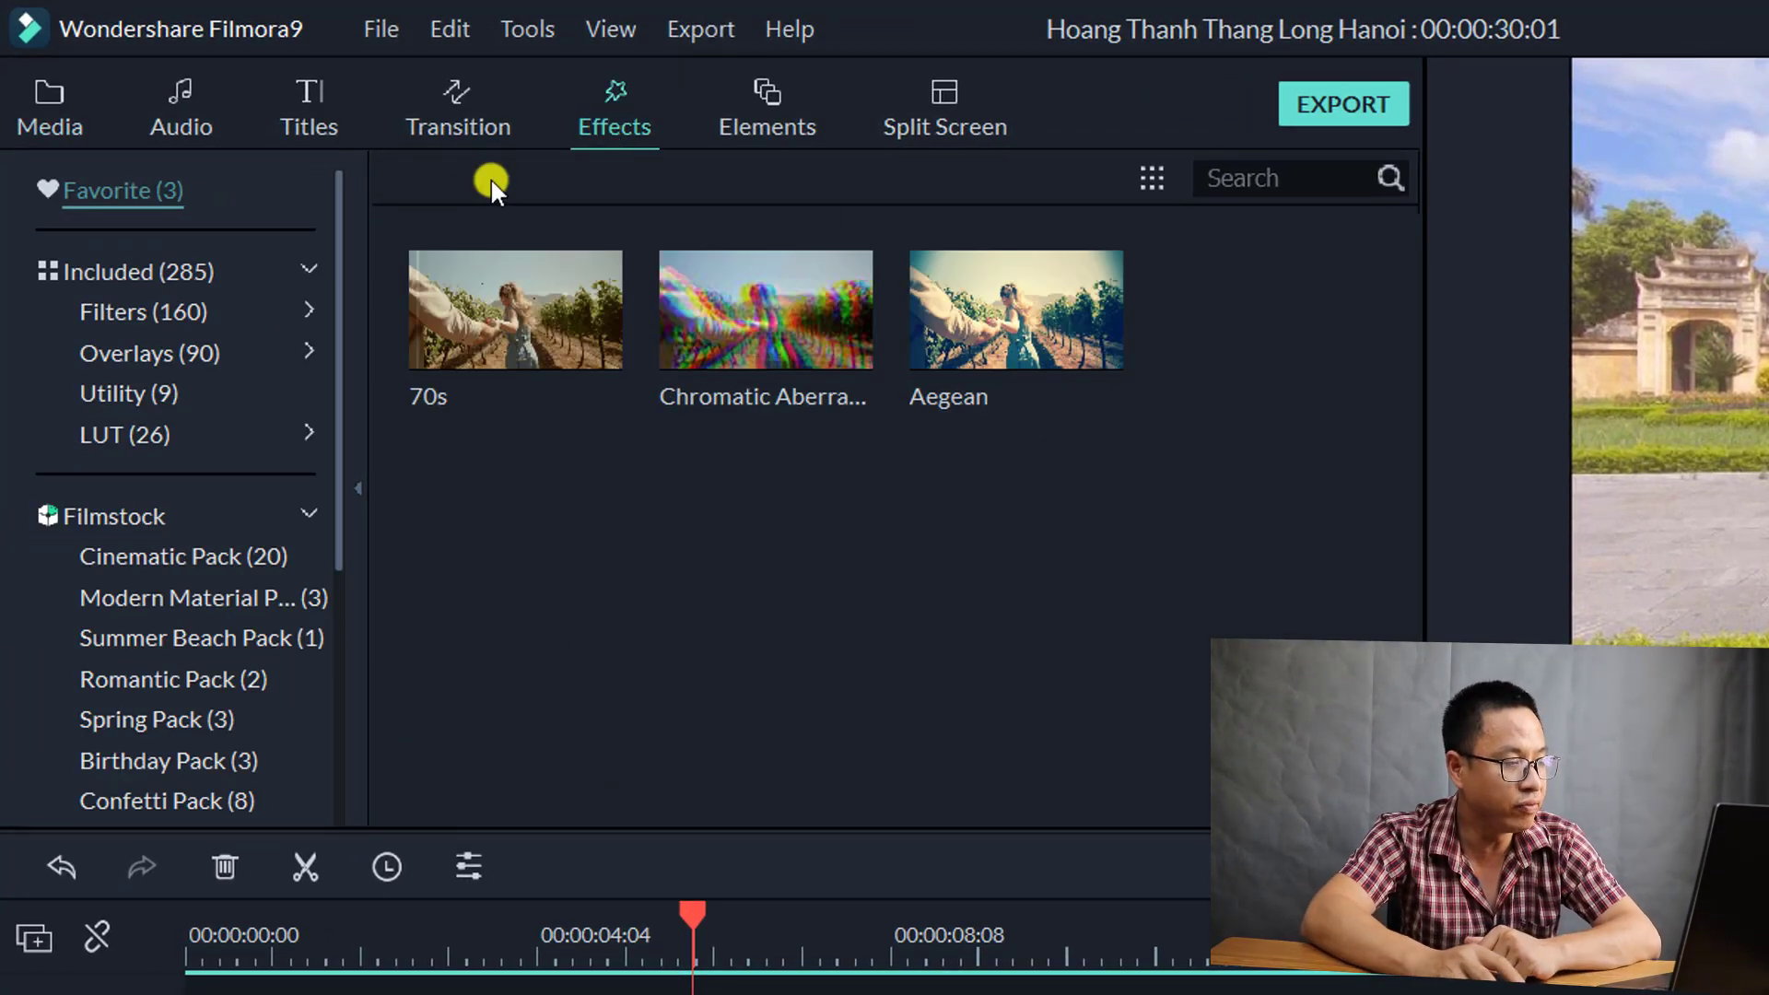
click(129, 276)
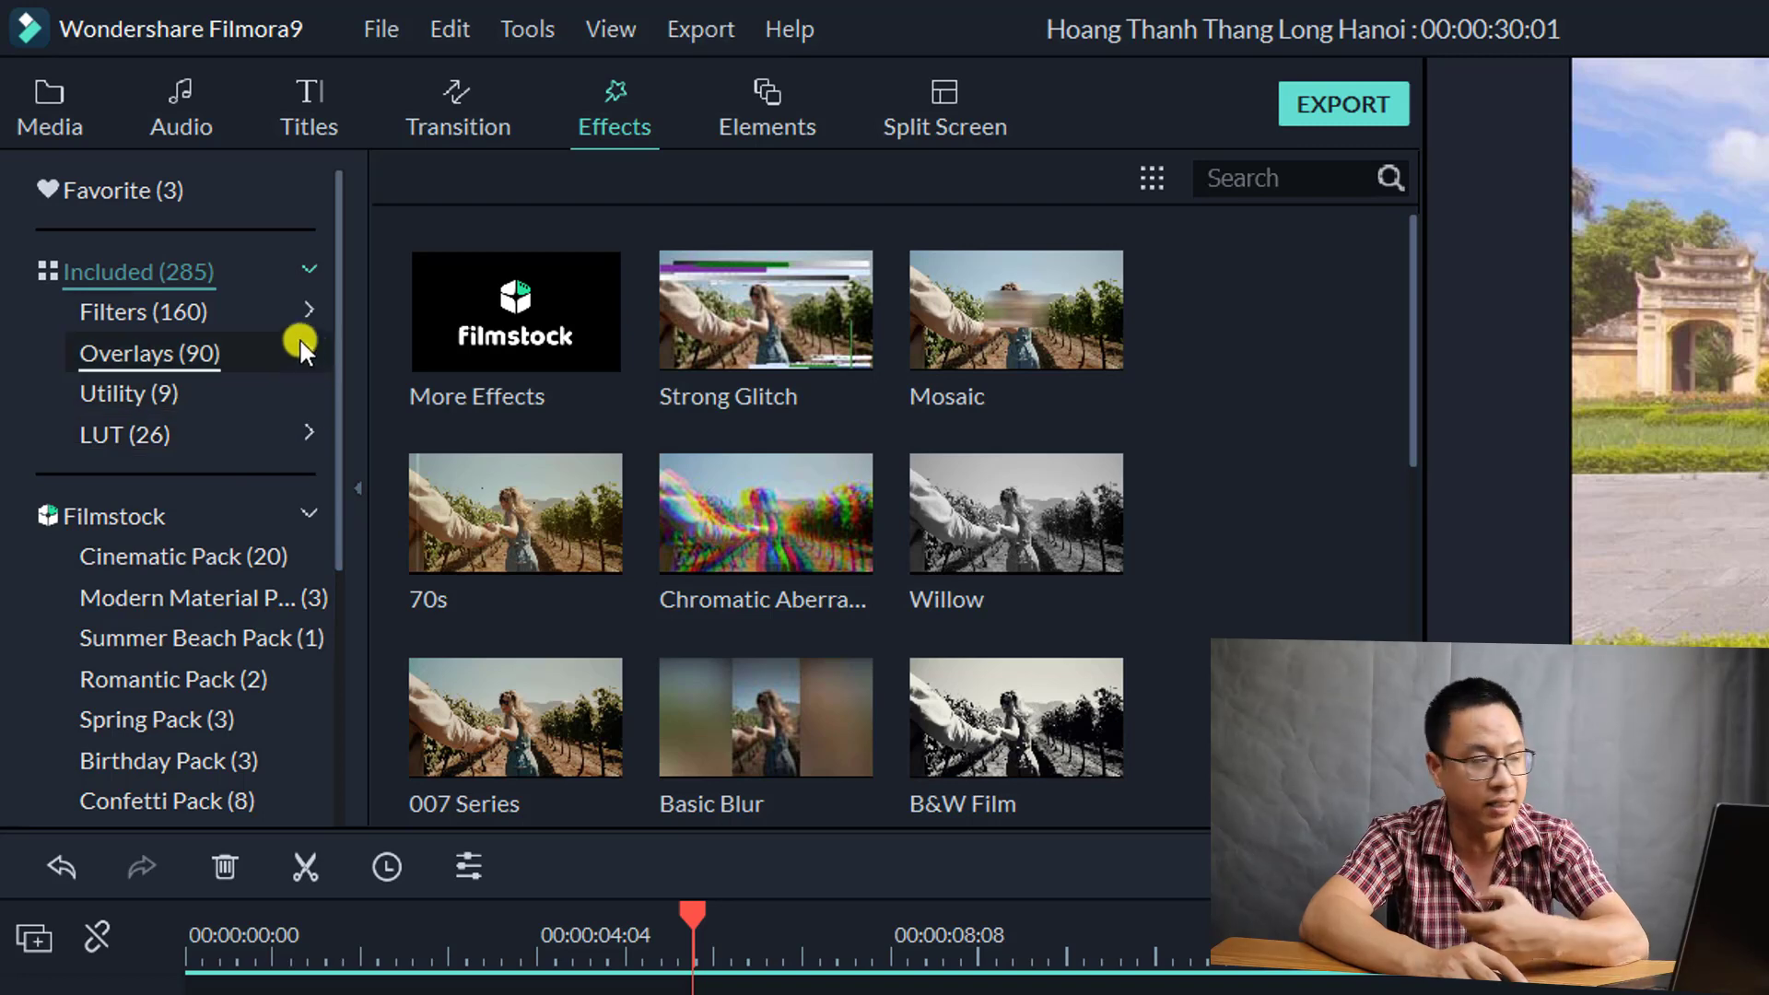
click(169, 313)
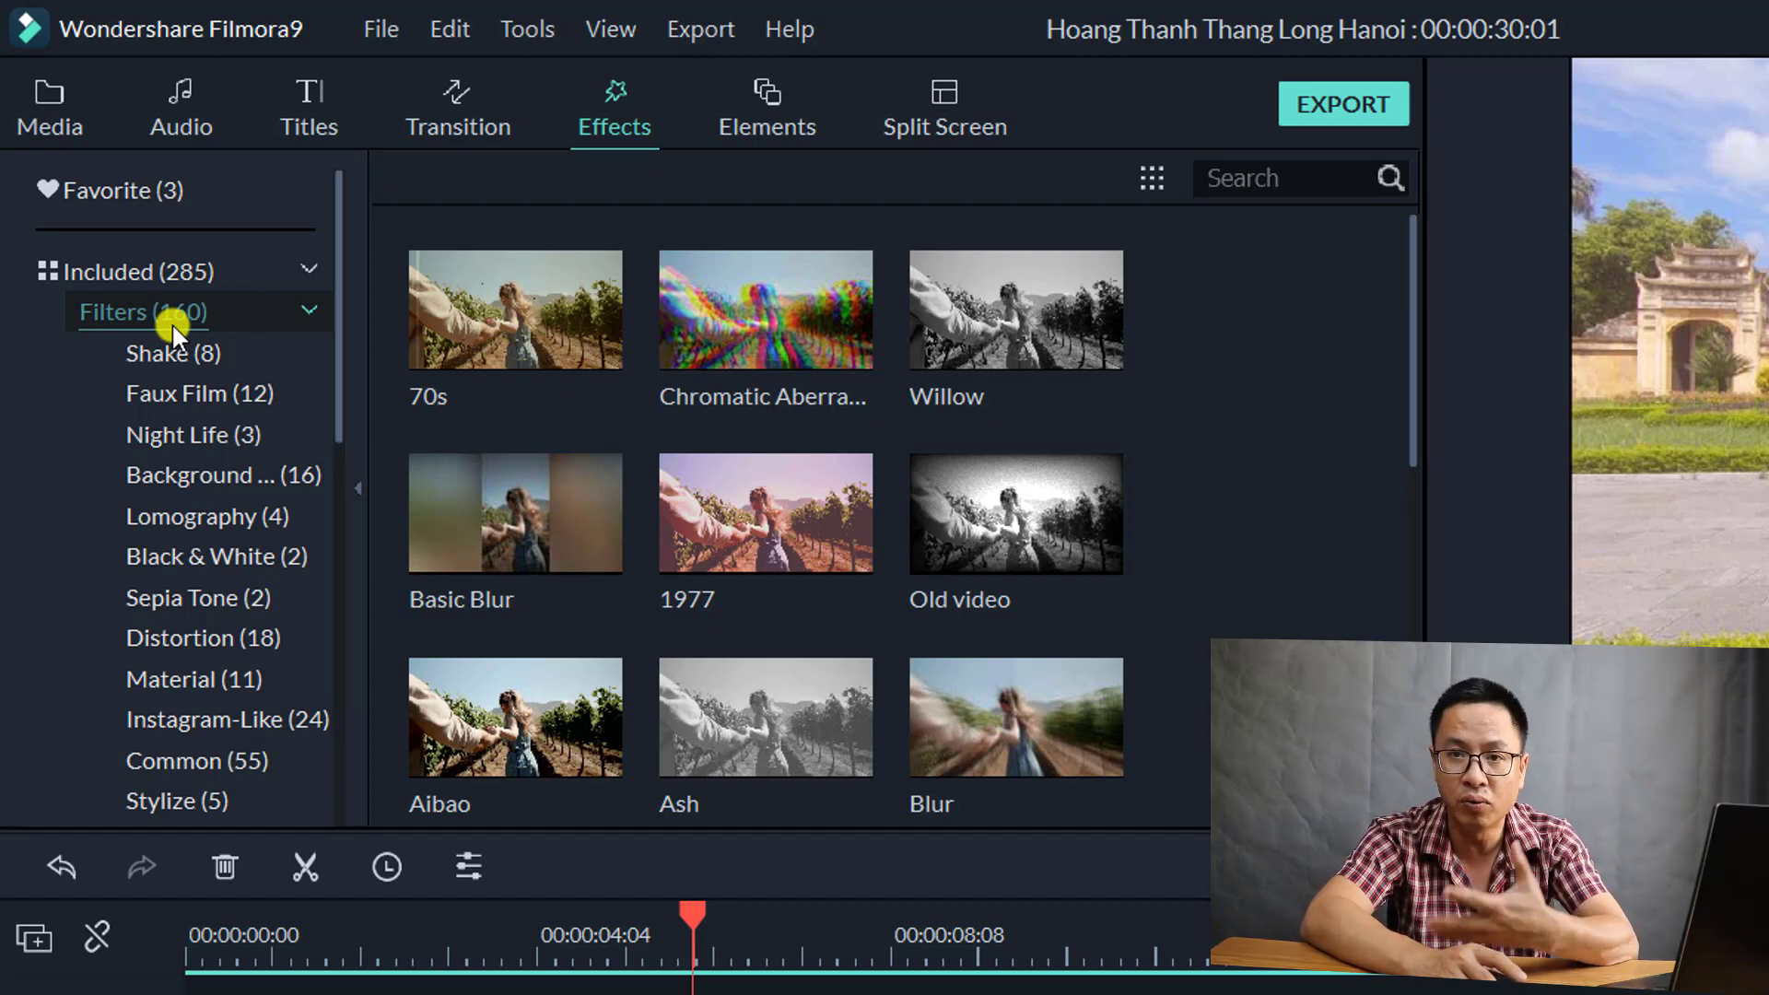
click(171, 391)
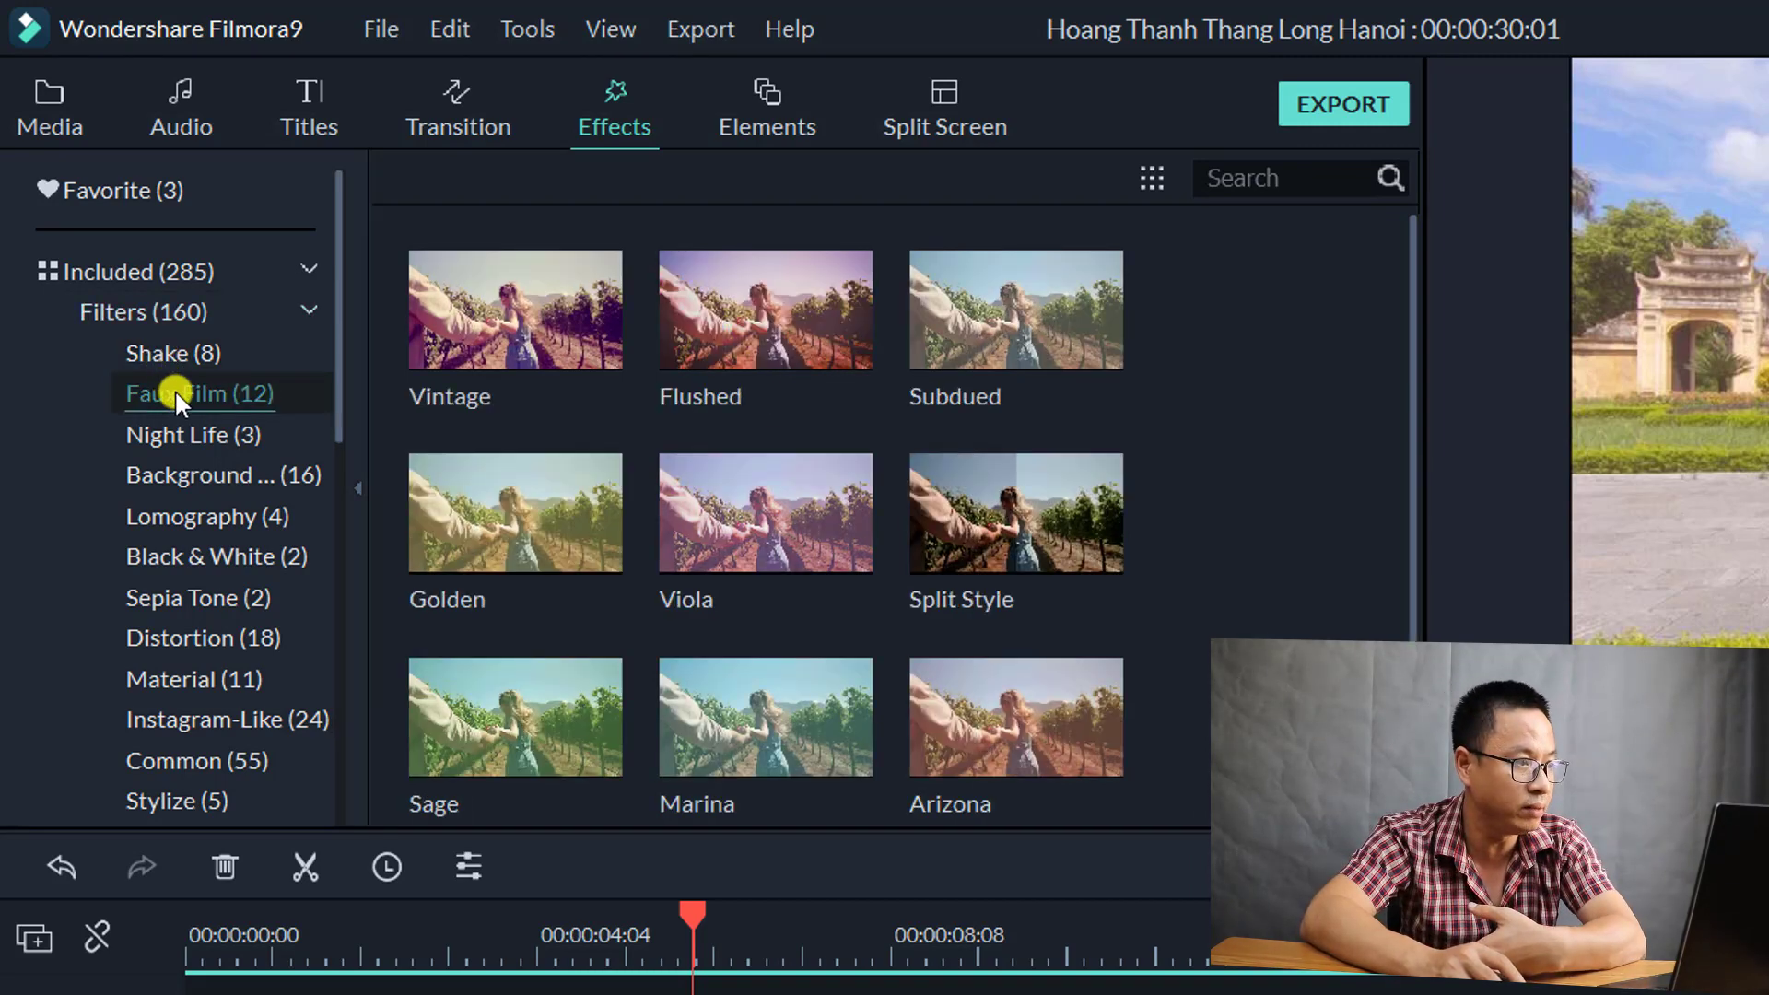
click(191, 444)
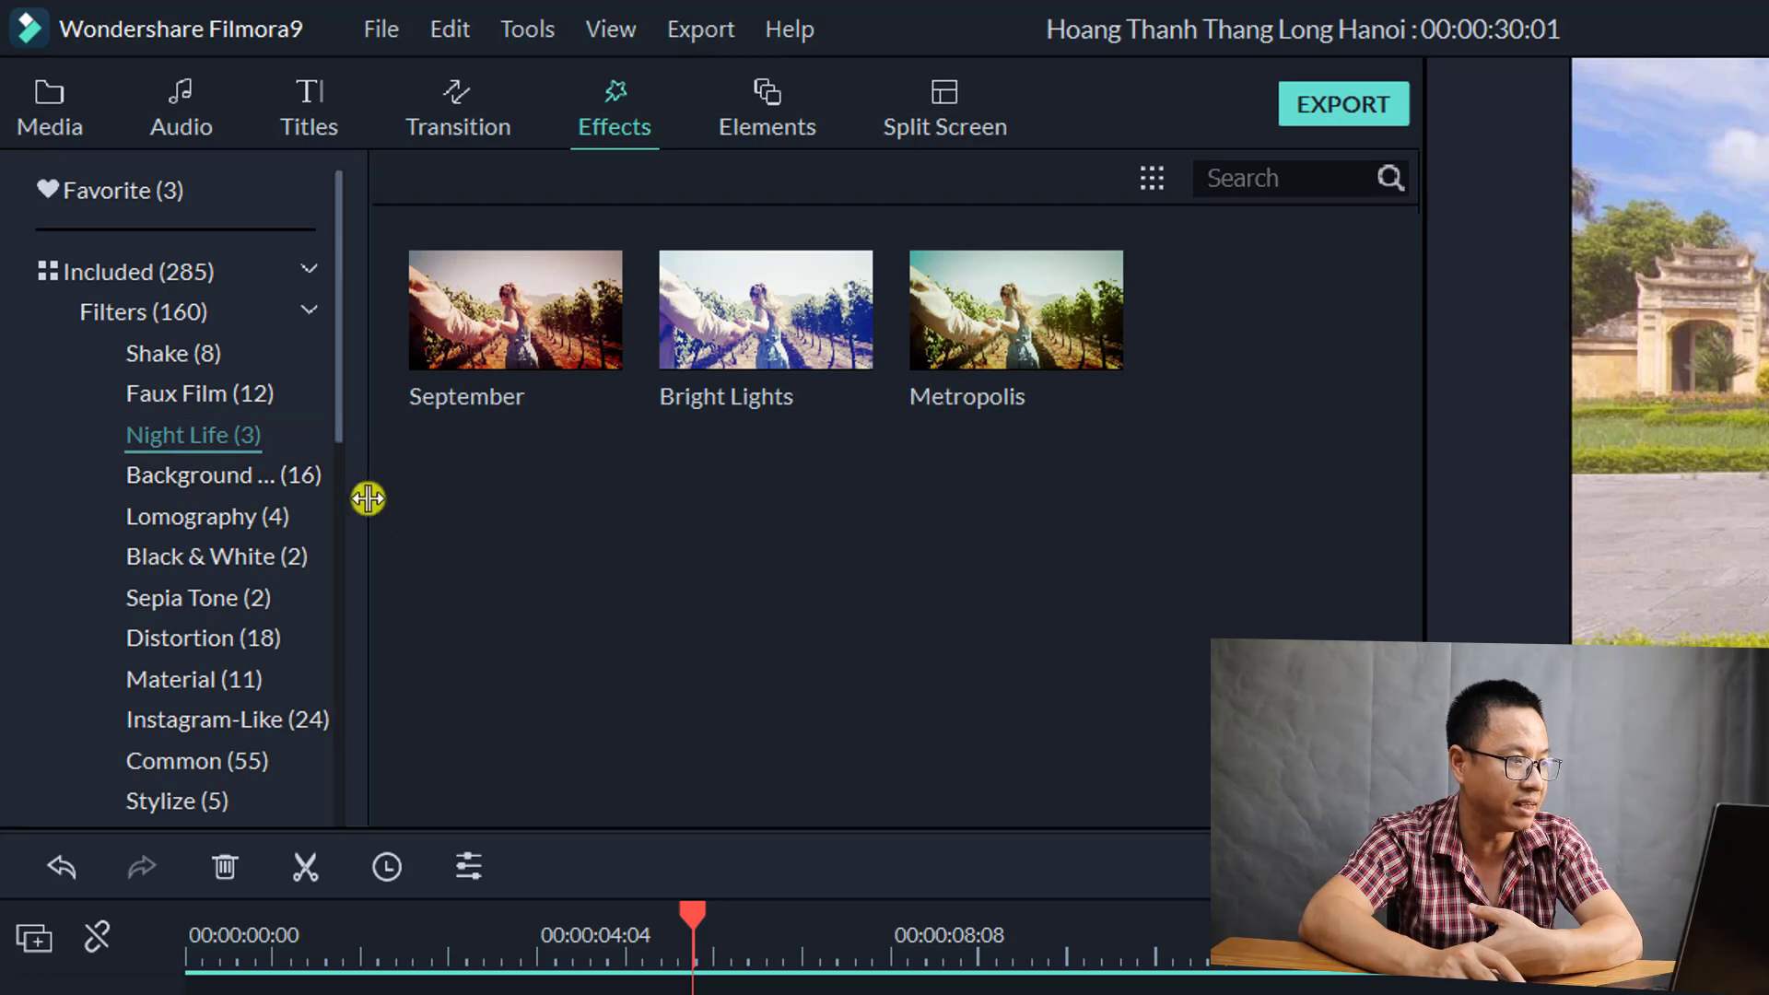
click(184, 726)
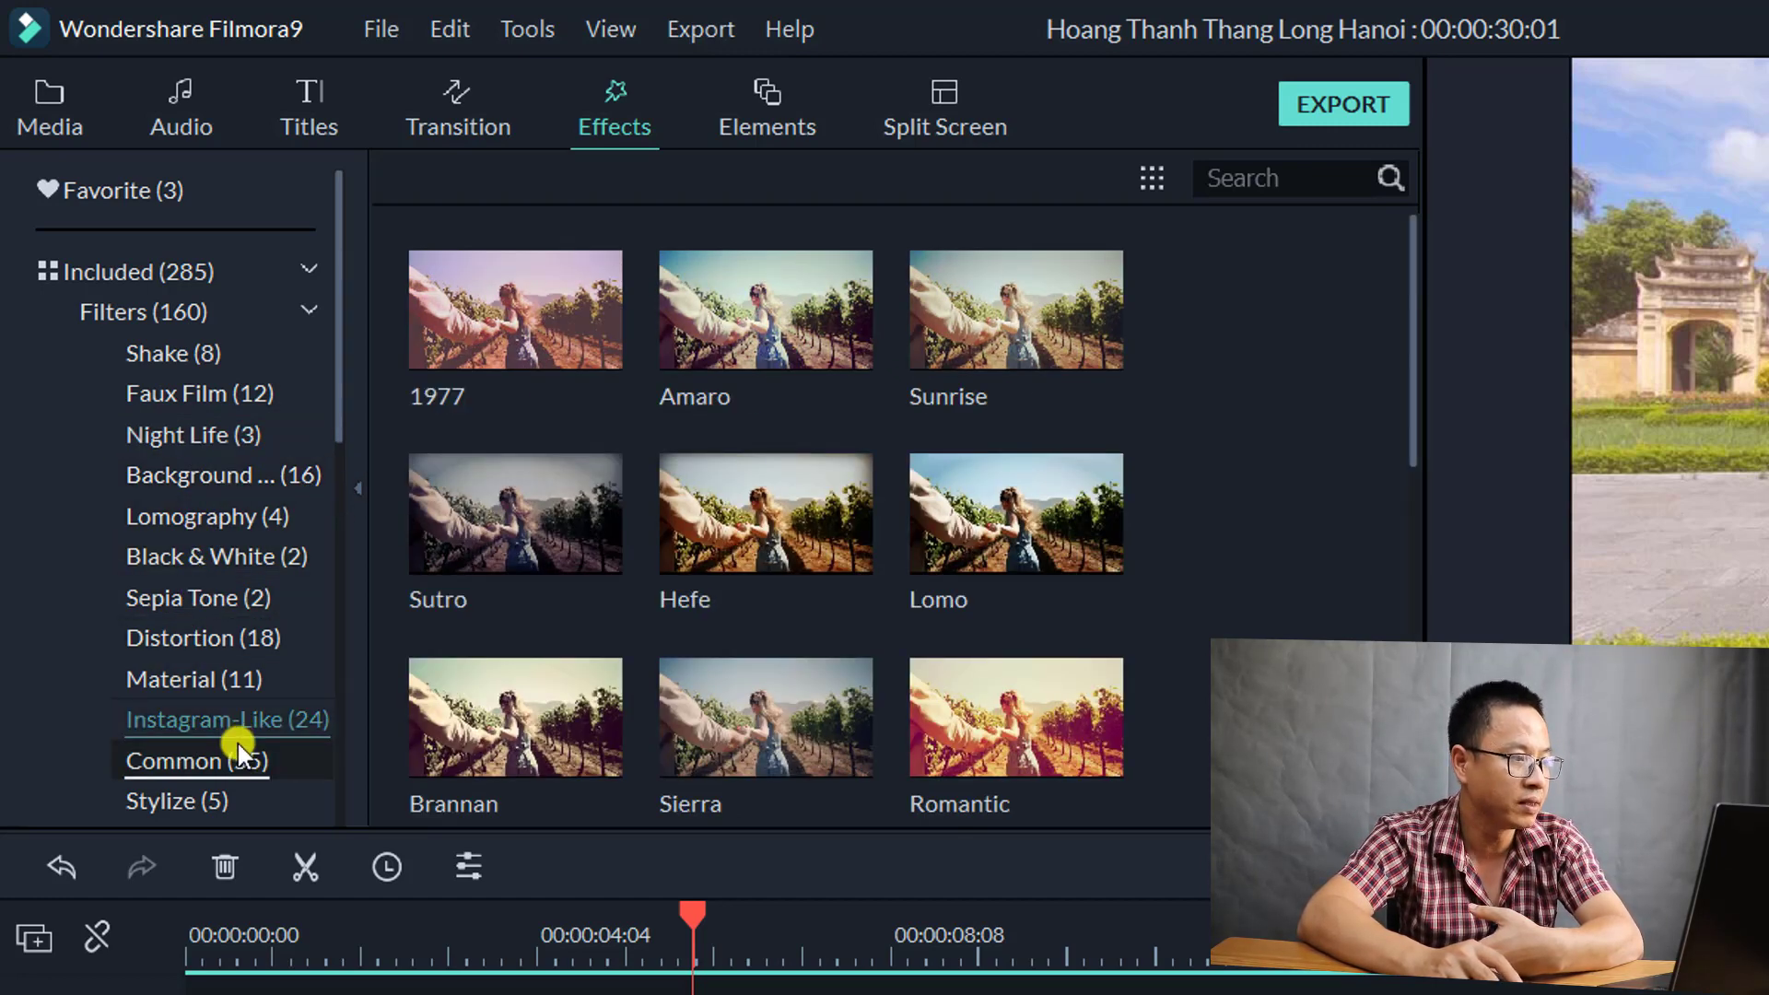
click(184, 799)
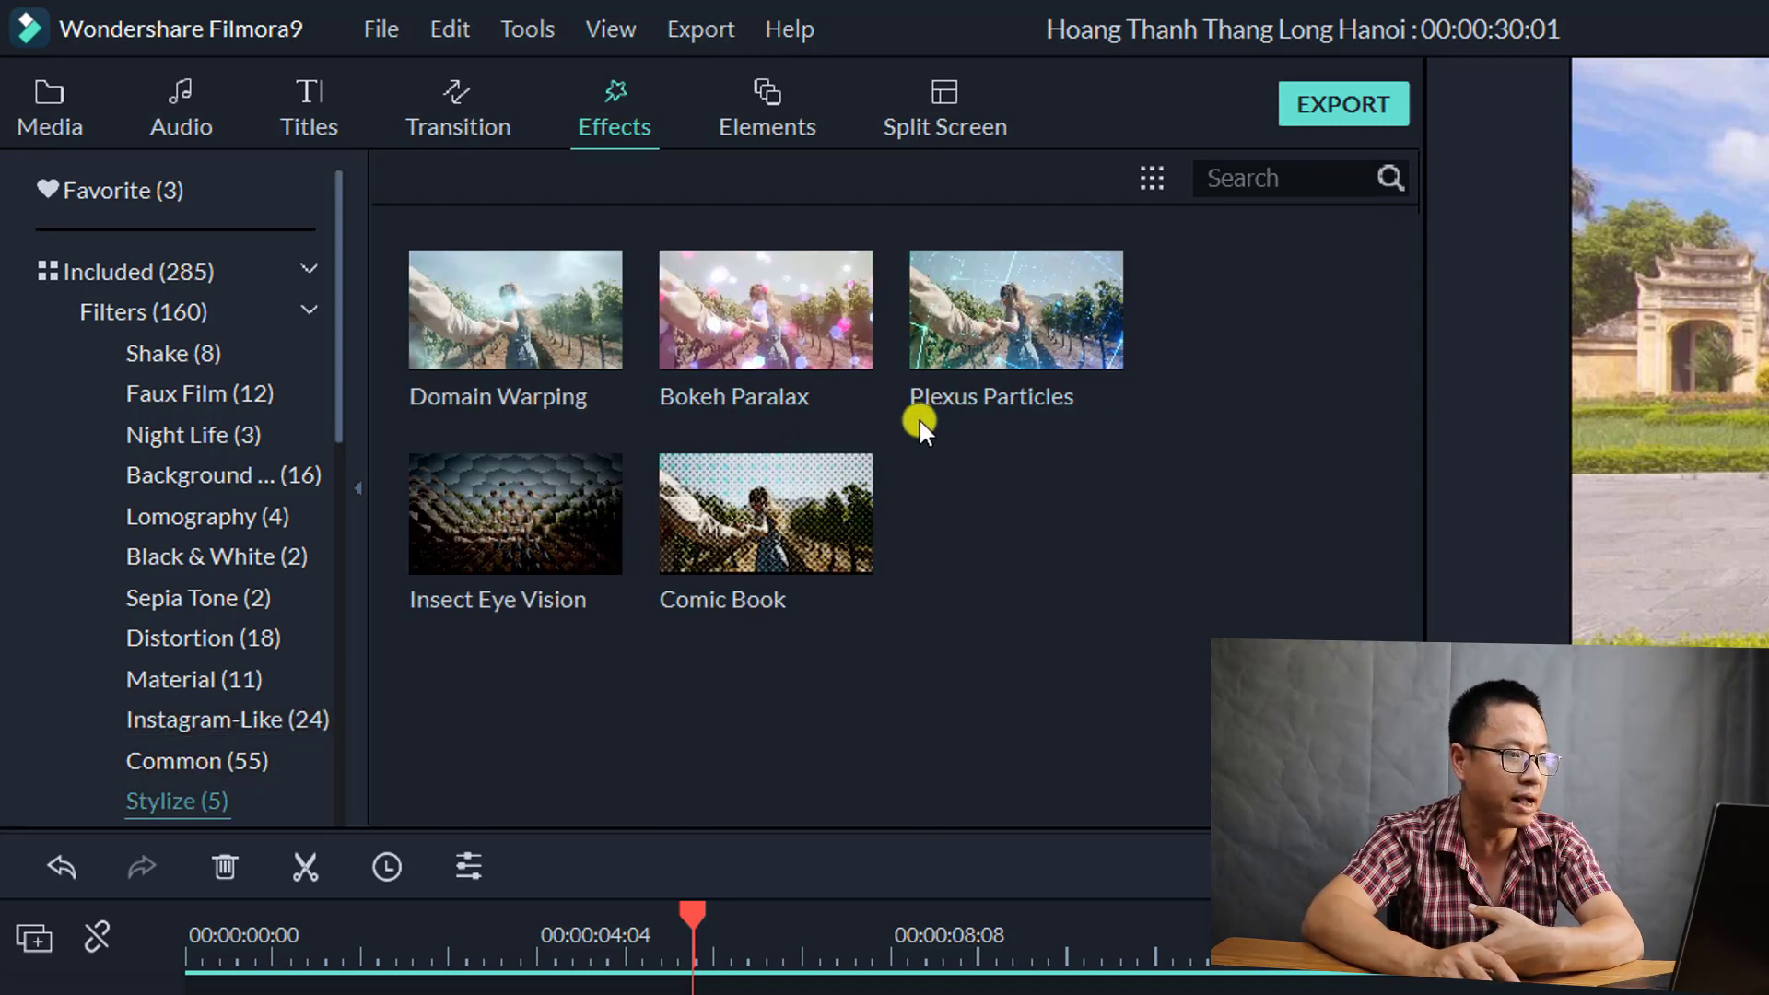
mouse_move(1011, 389)
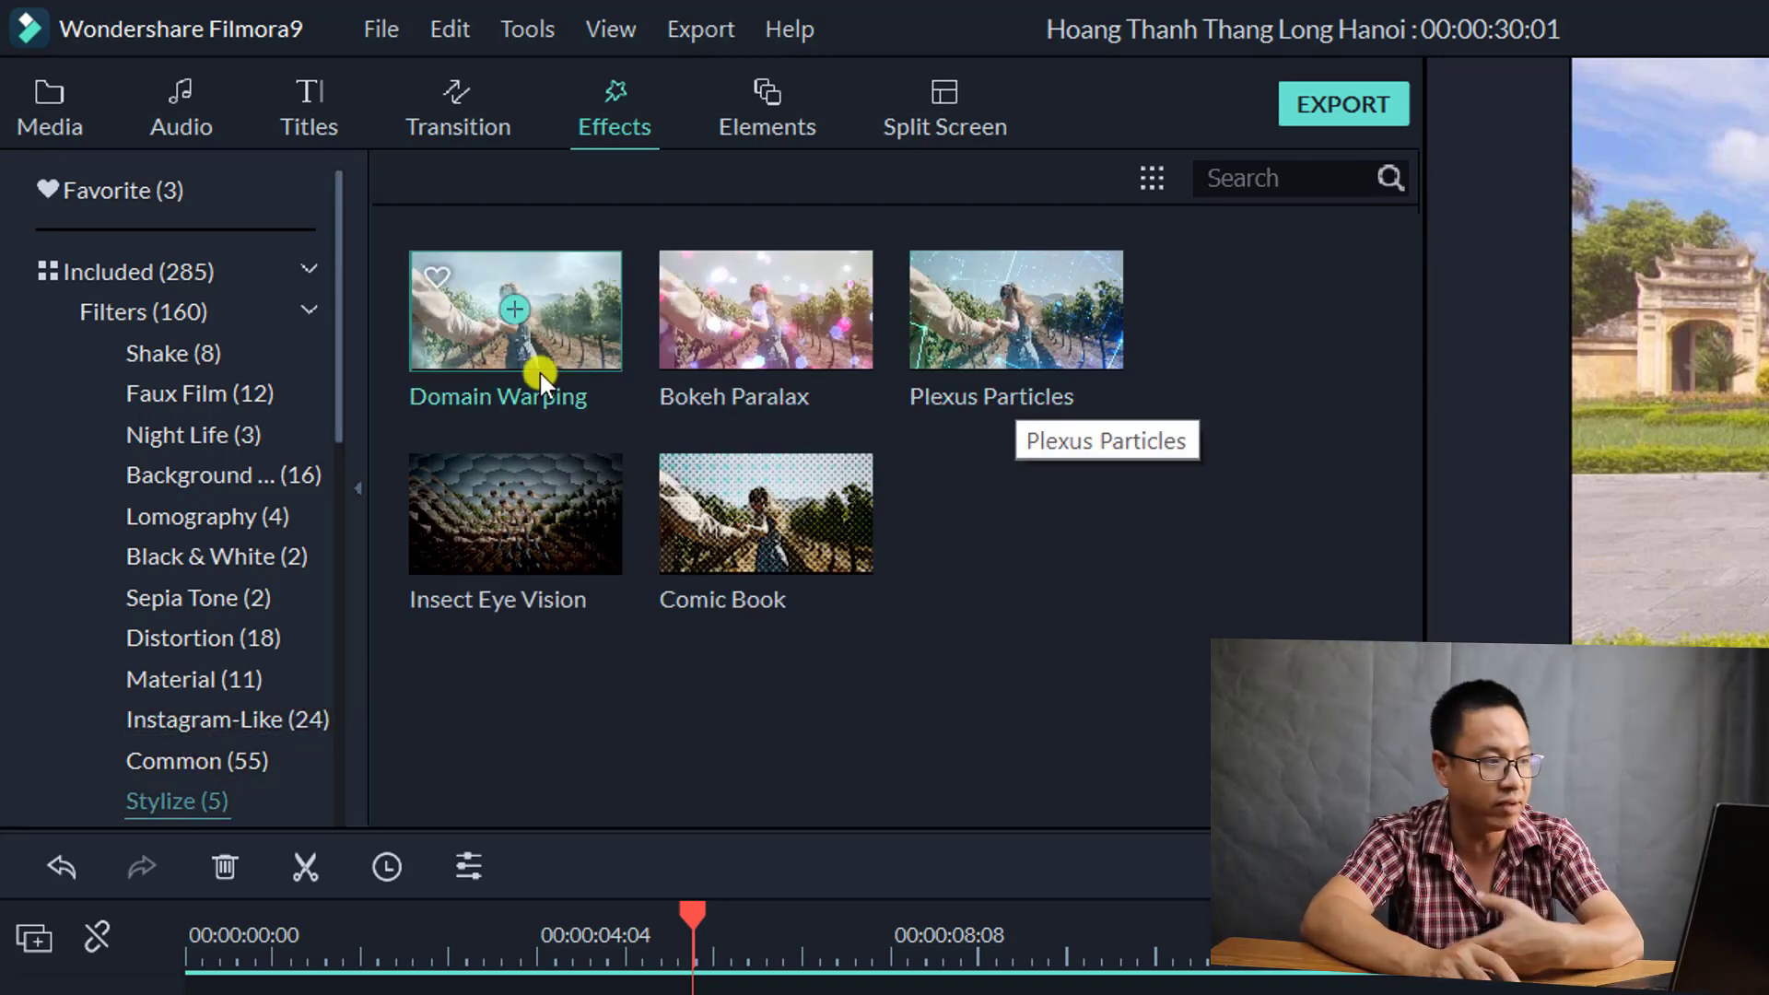
- Add the Vintage filter from the Faux Film category to track 3, starting above the courtyard clip around 00:00:14:20
click(190, 391)
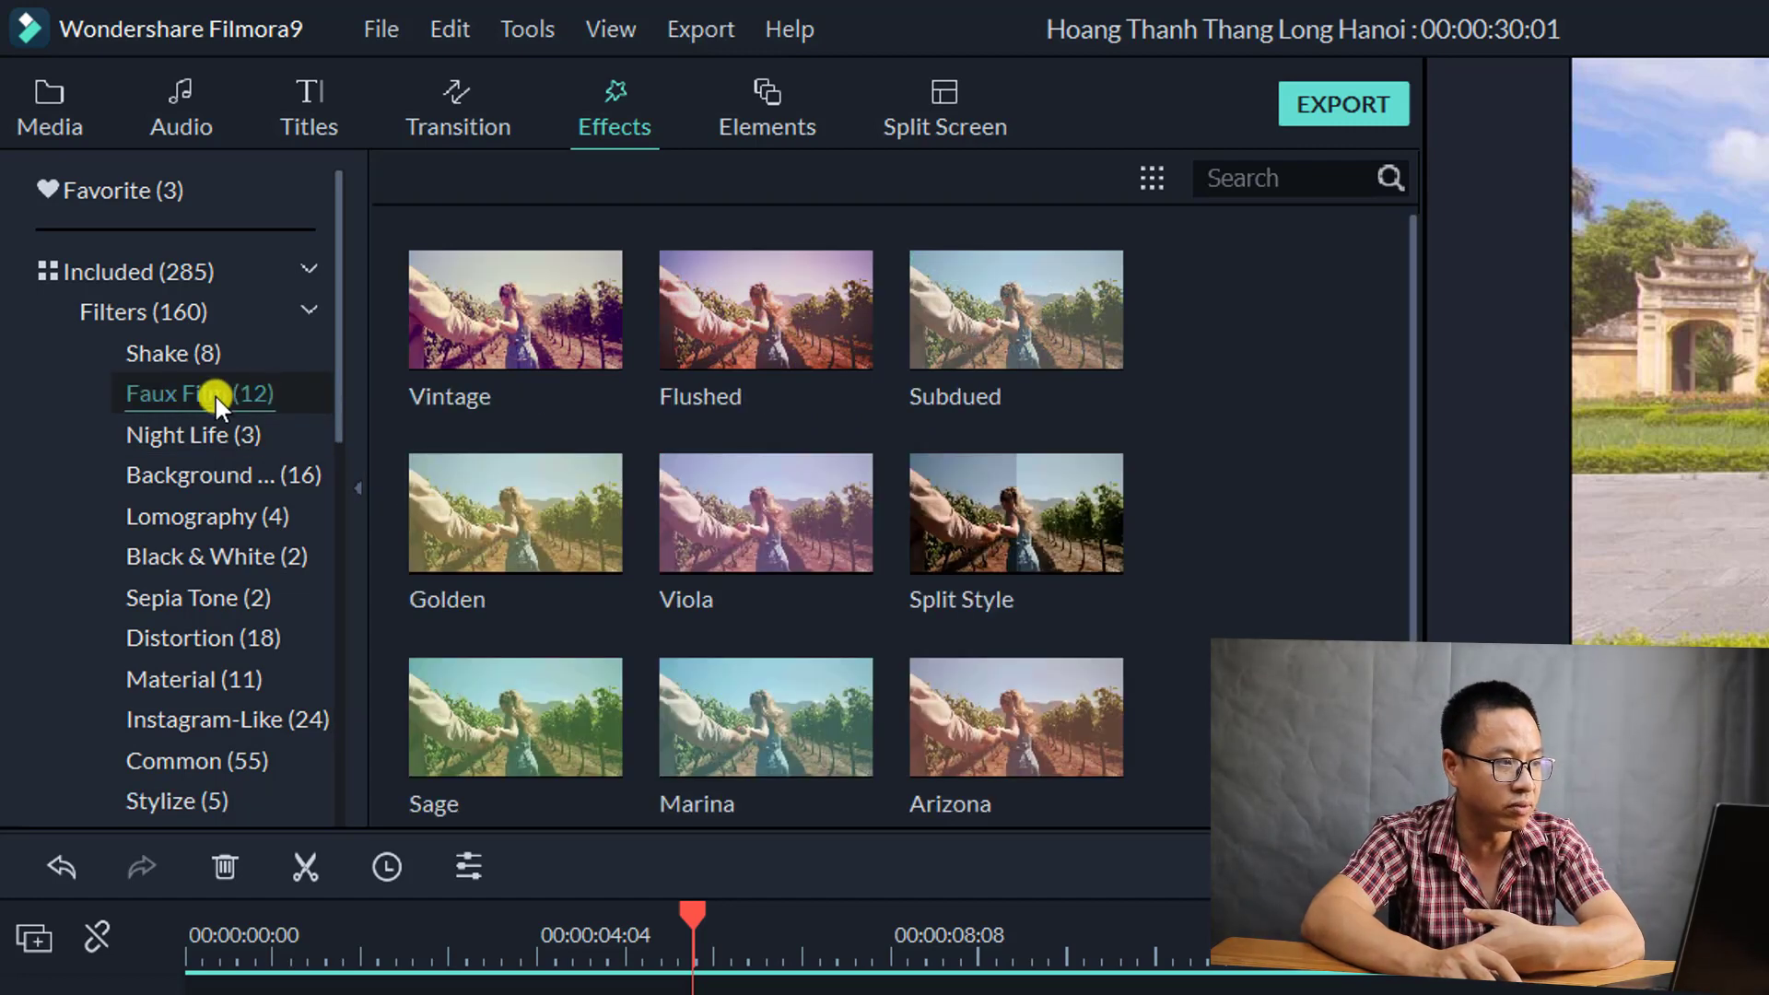
scroll(849, 463, down, 3)
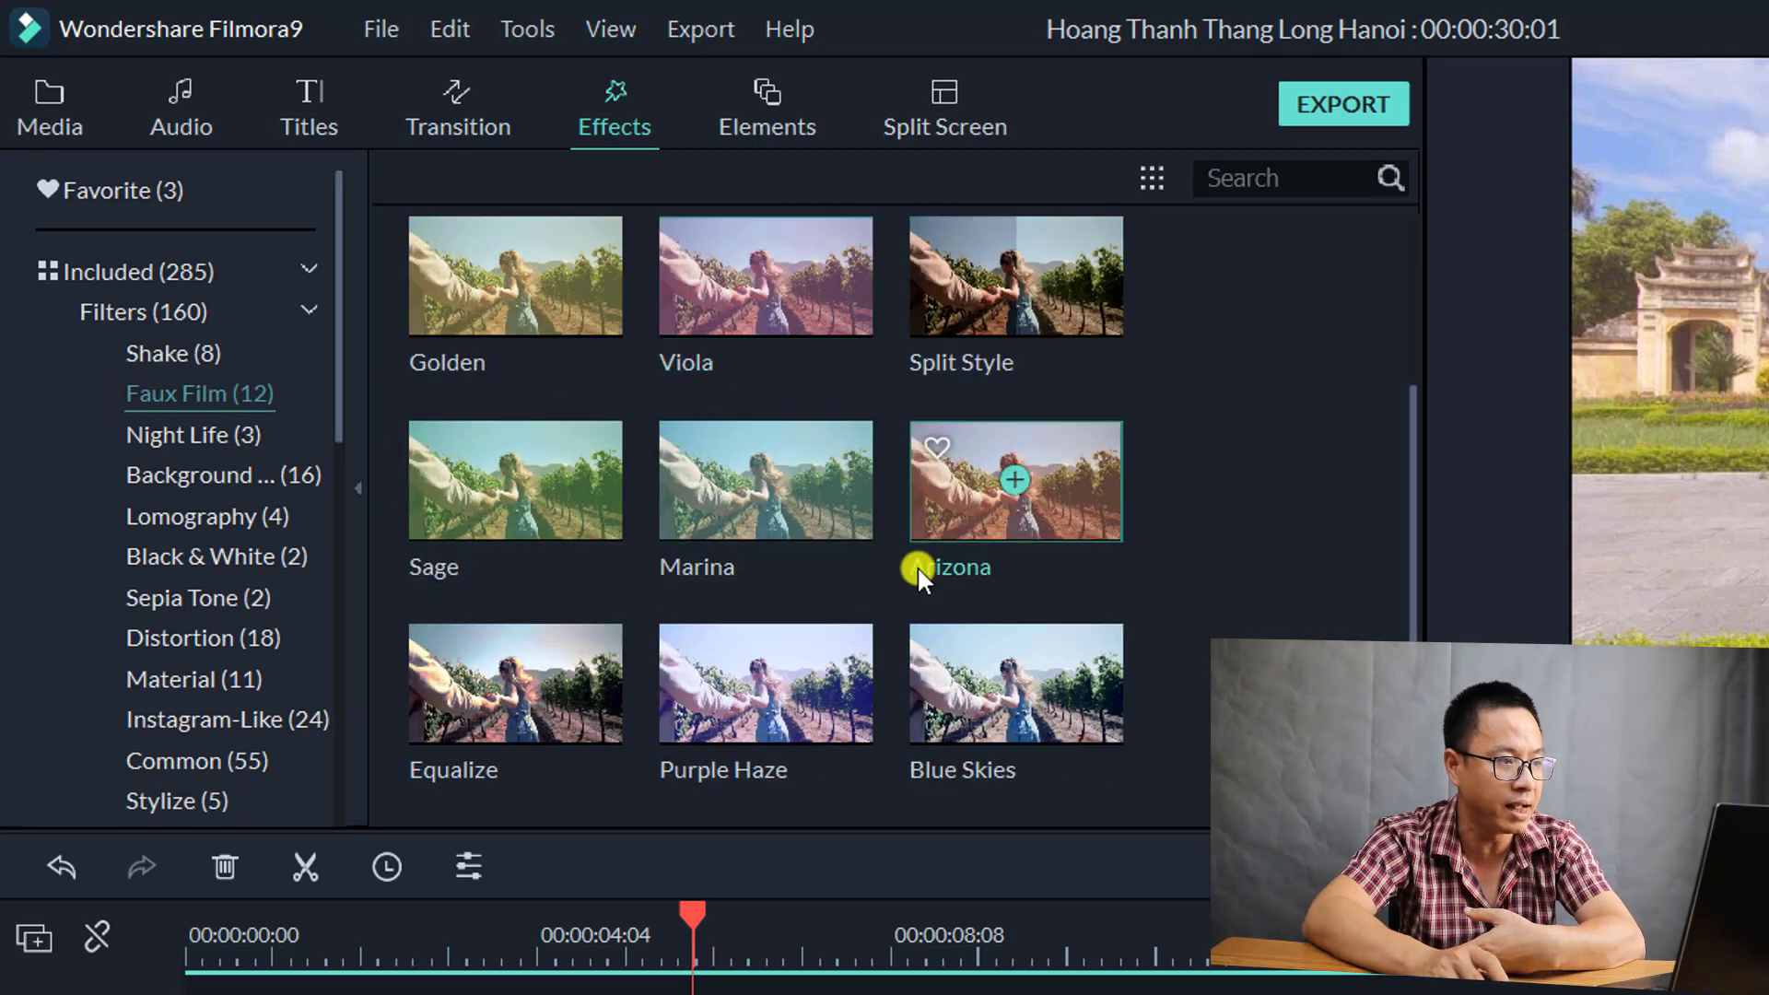
mouse_move(1155, 452)
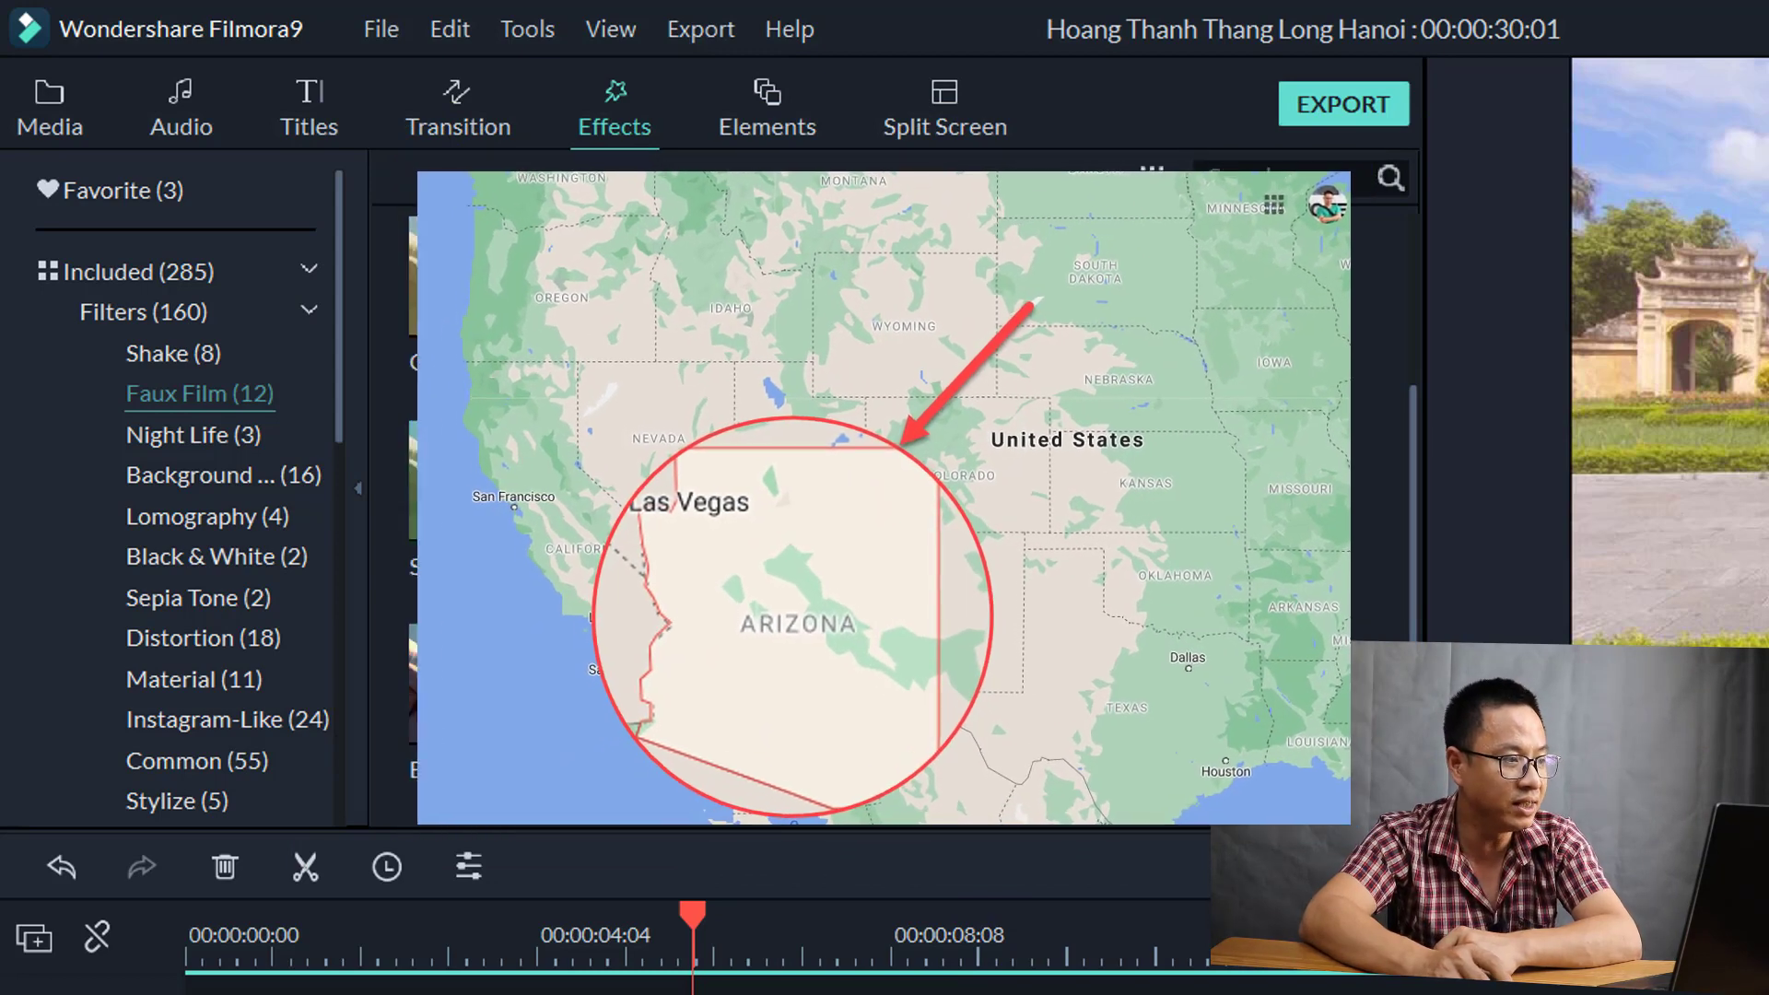
scroll(604, 506, up, 3)
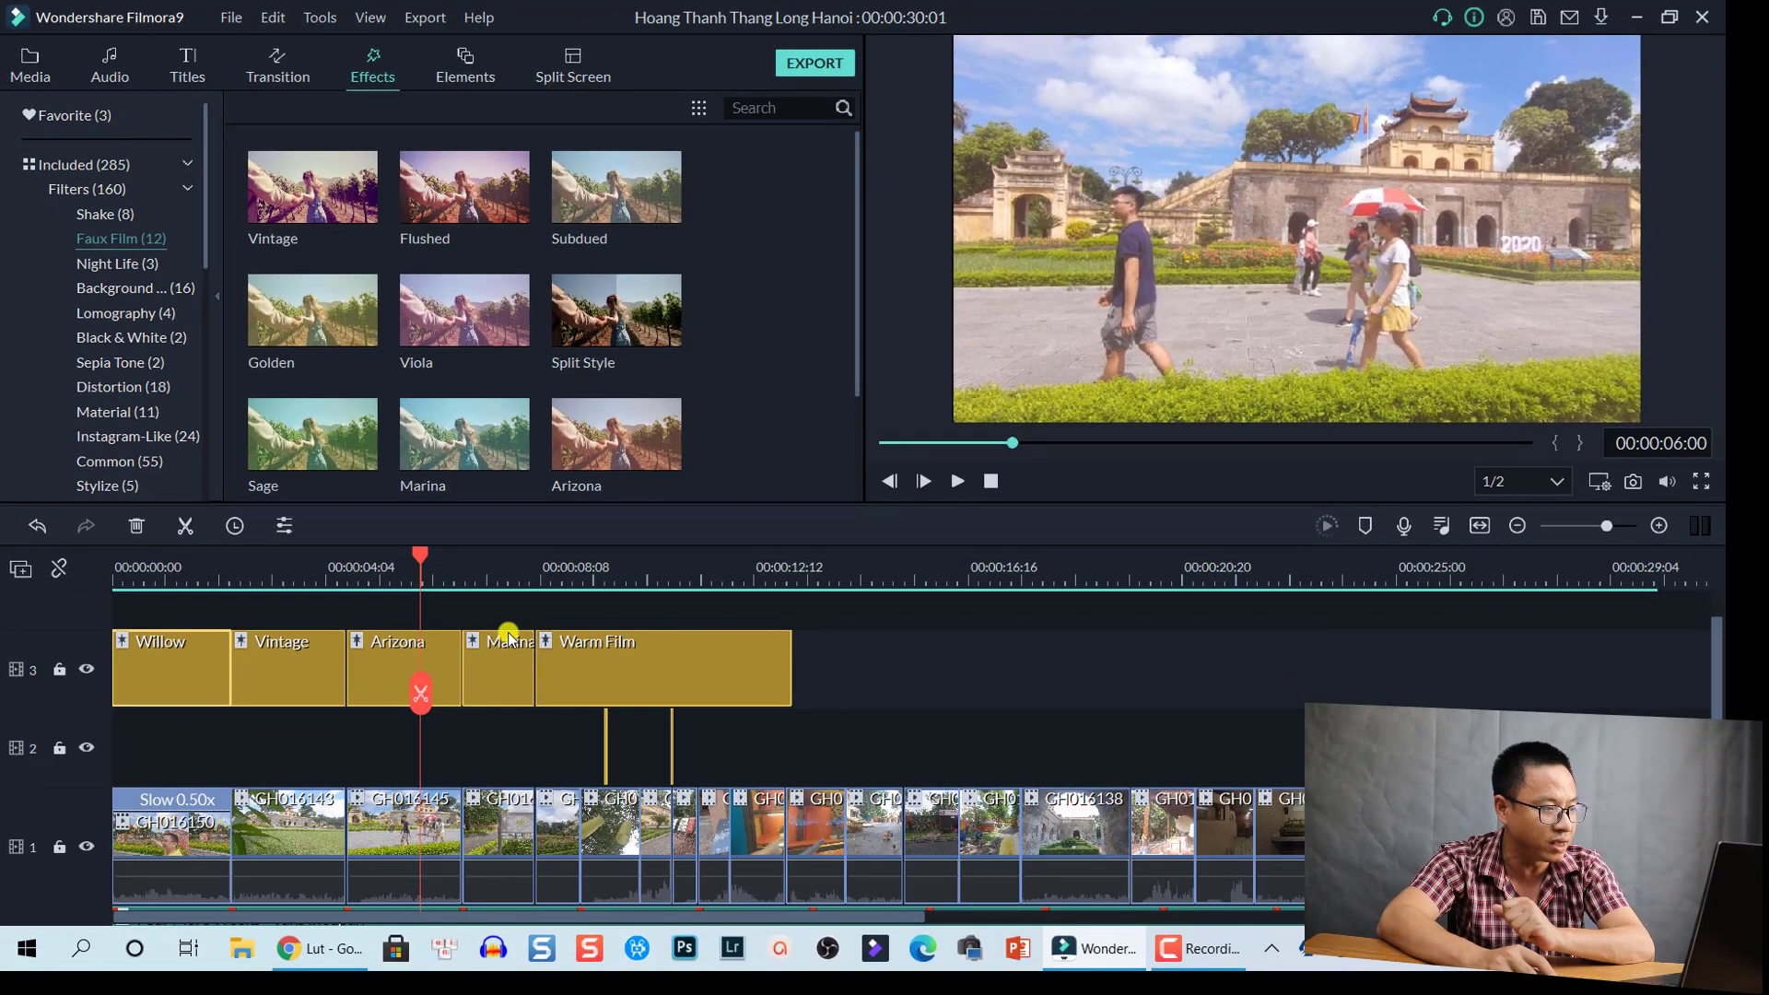
click(808, 568)
click(822, 811)
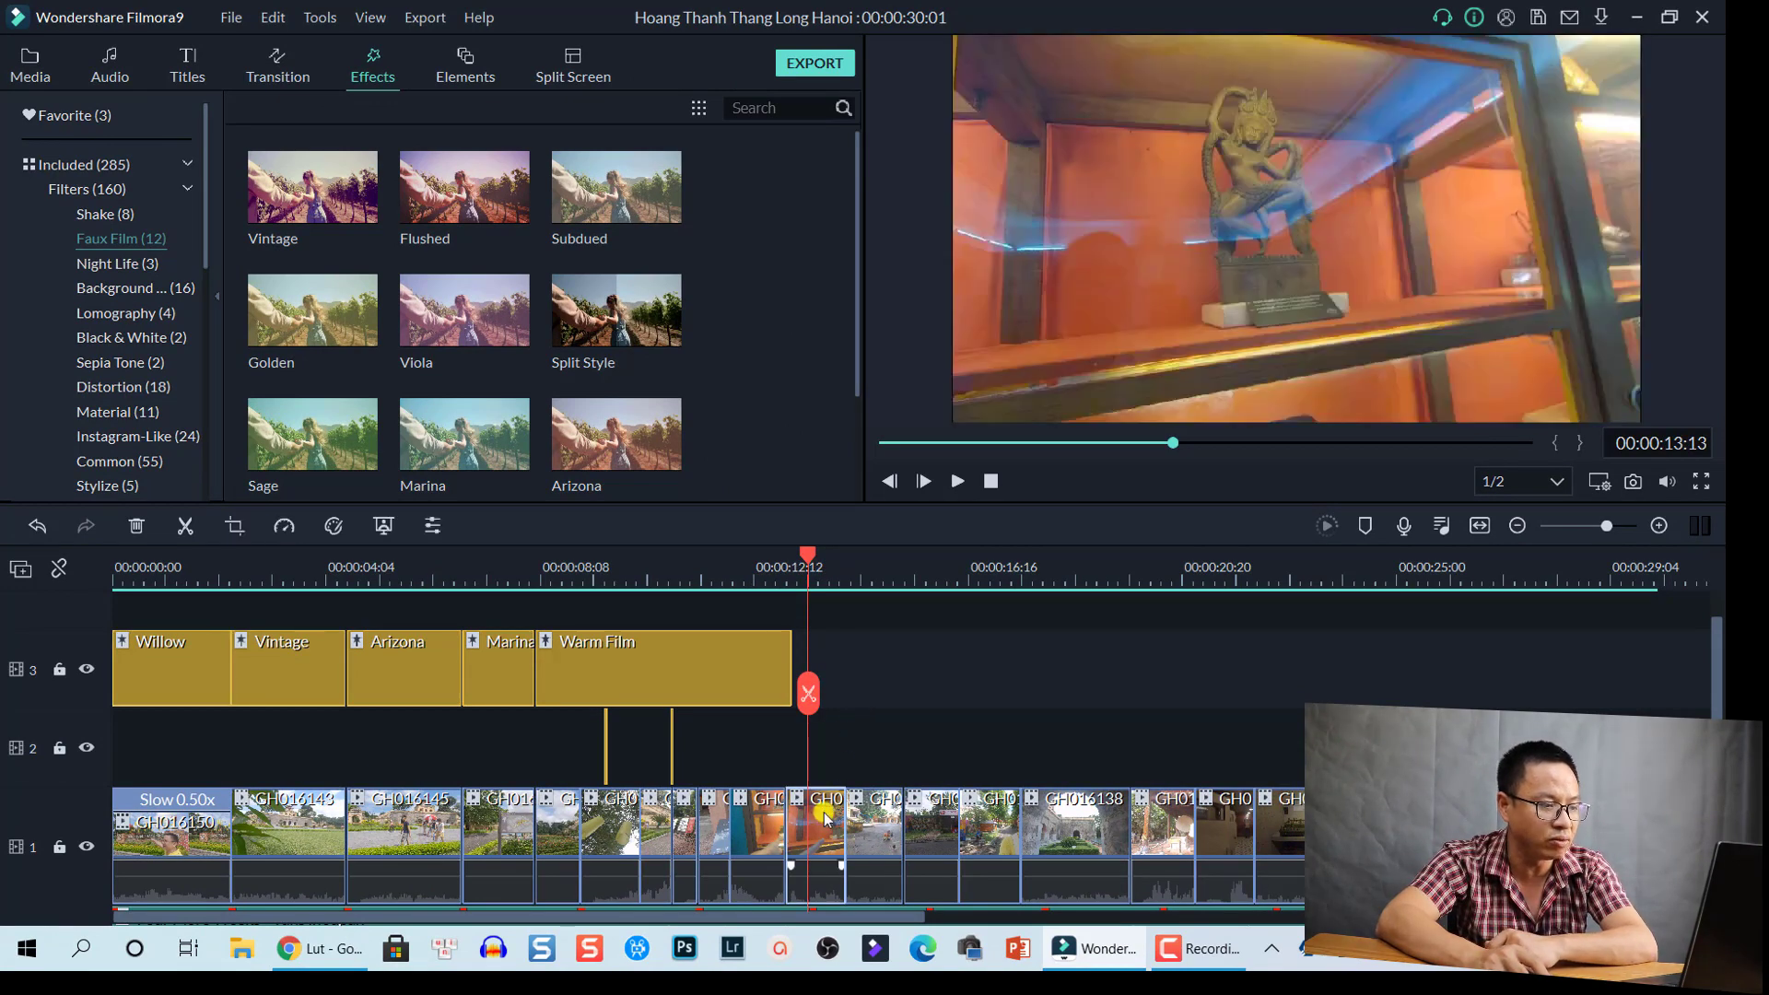
click(873, 566)
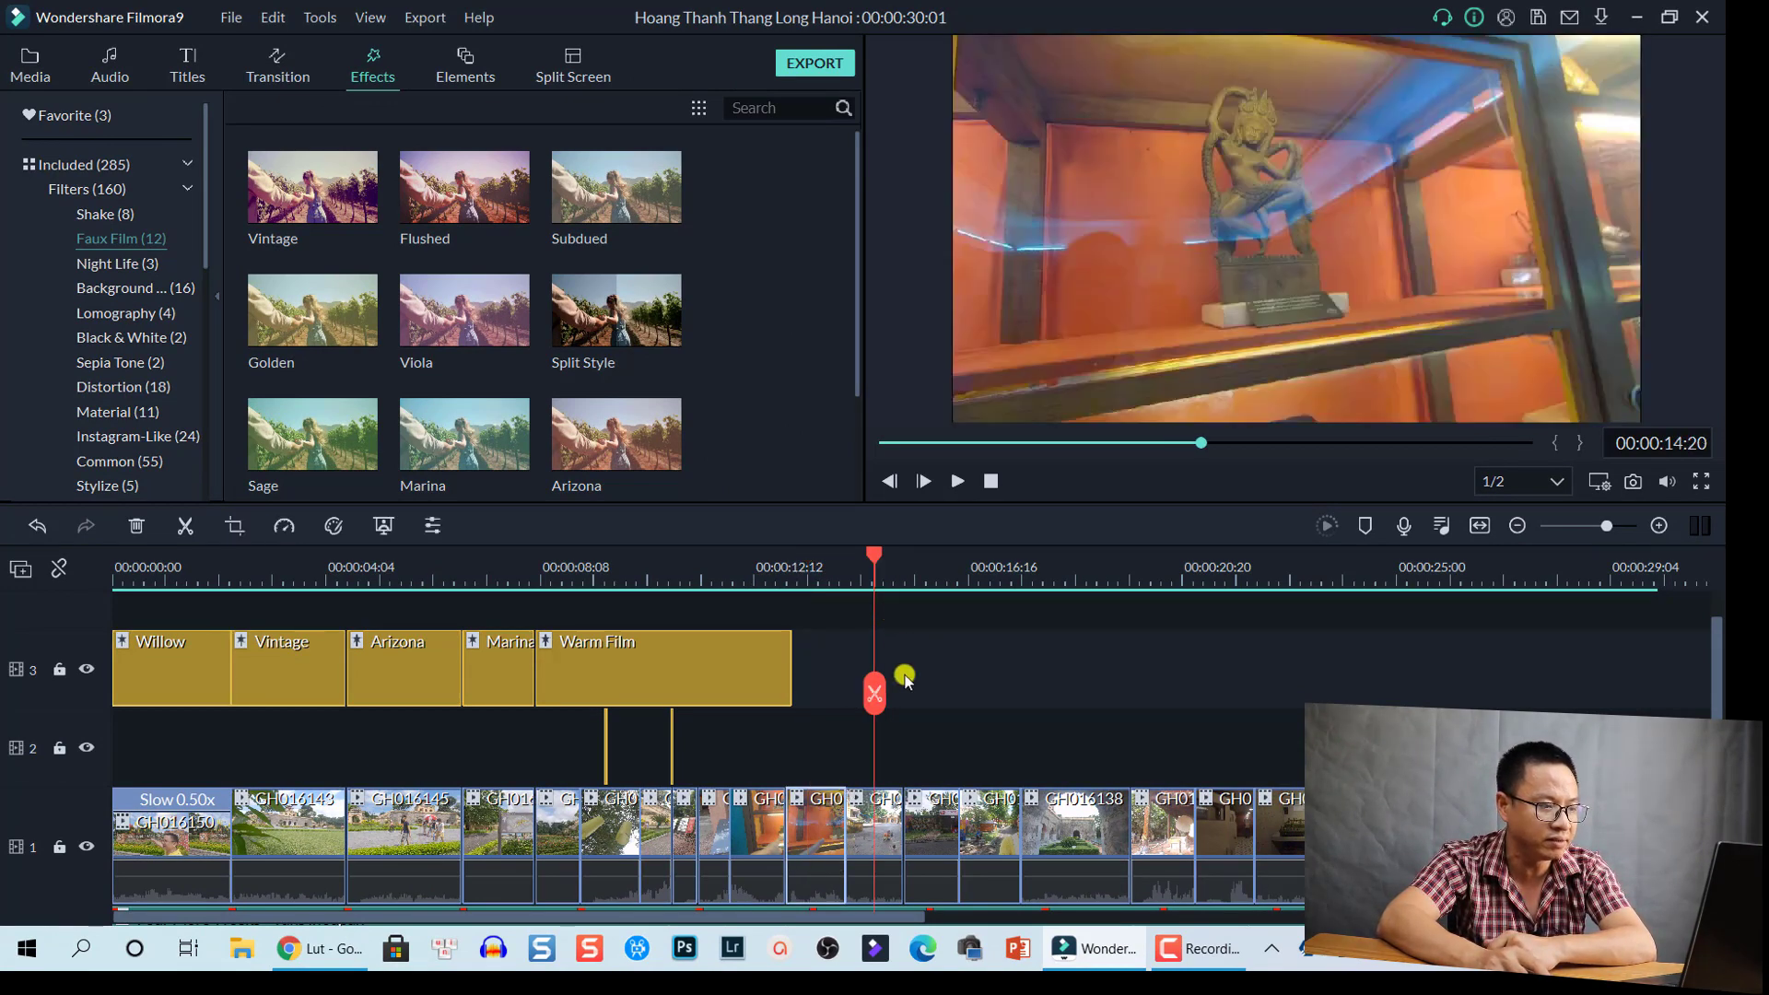
click(887, 820)
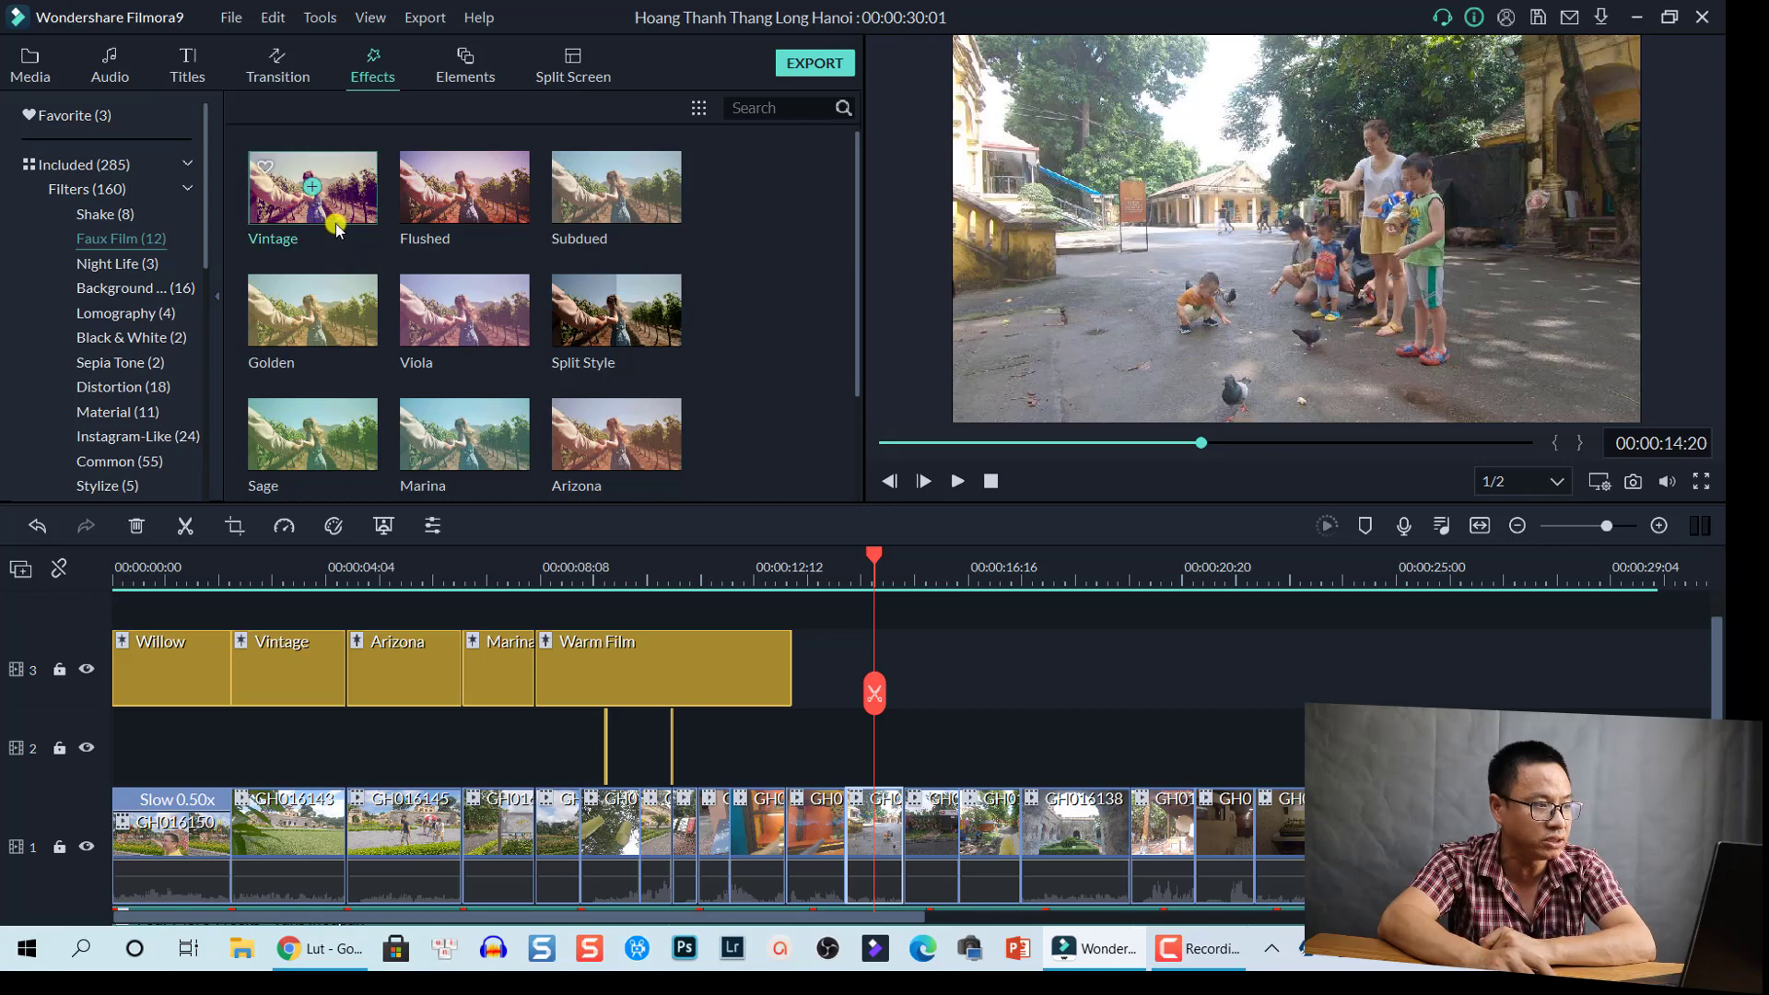
drag(337, 219, 861, 656)
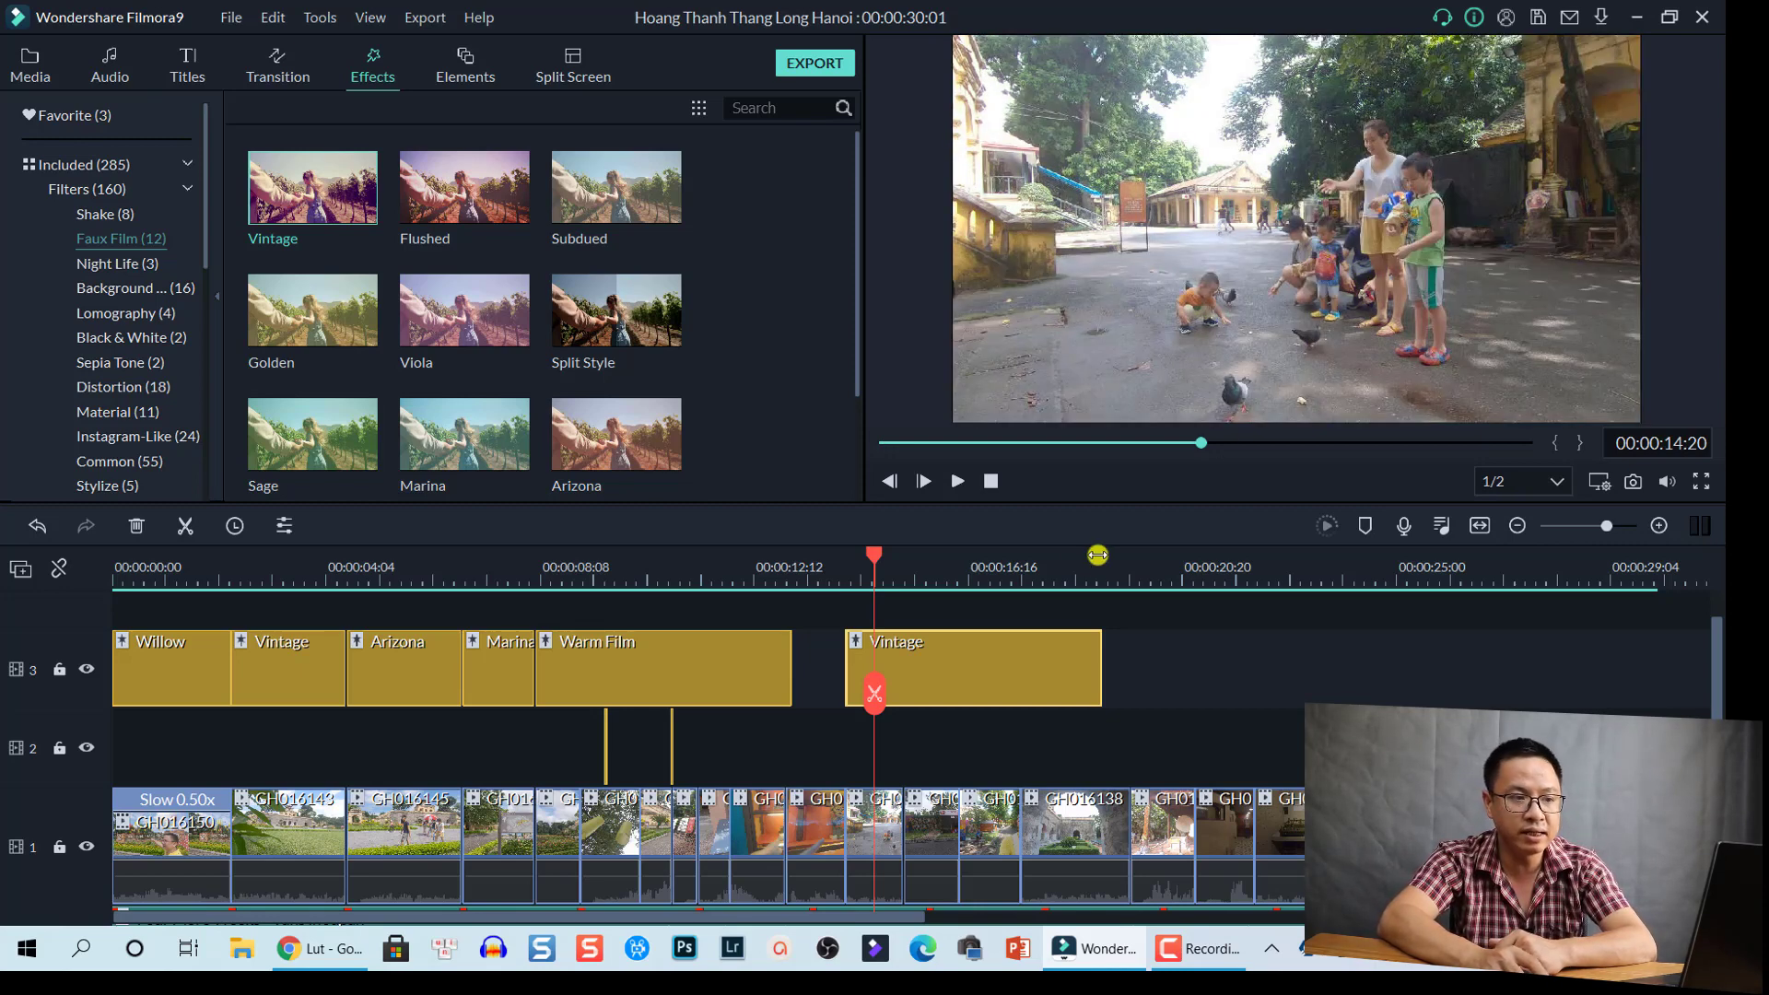
- Lower the new Vintage filter's Alpha to 46 and compare the picture with the filter off and on
click(955, 648)
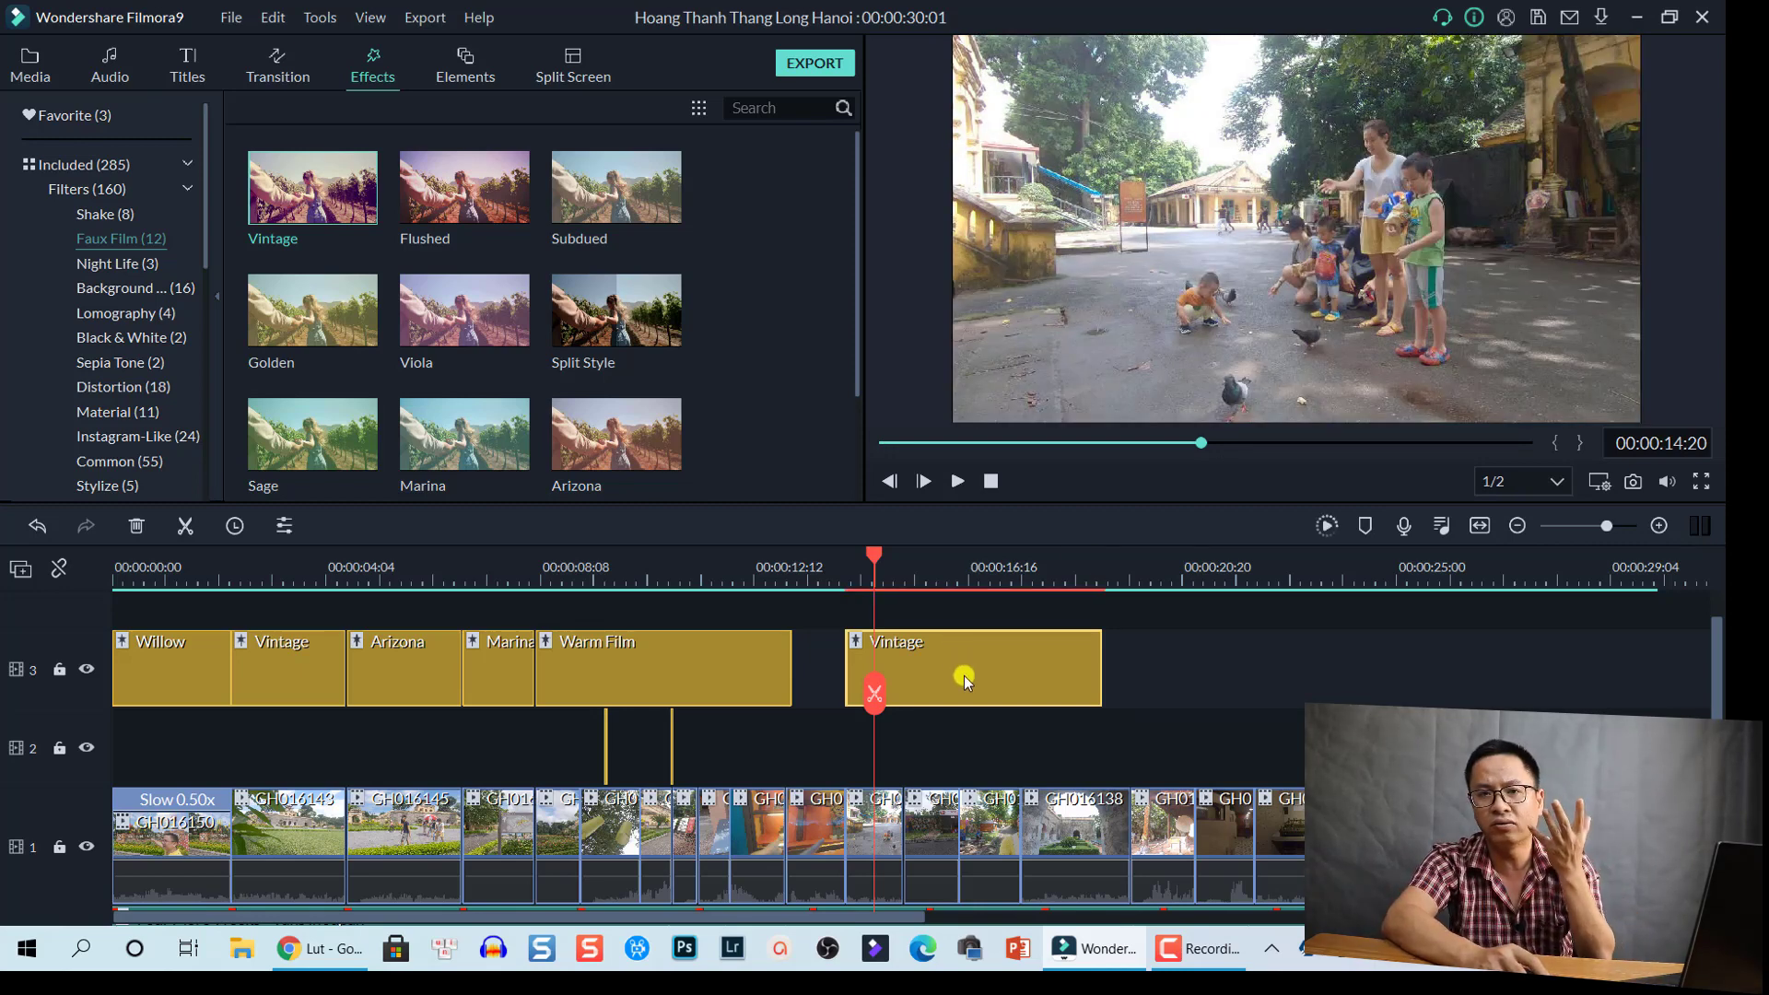
click(901, 581)
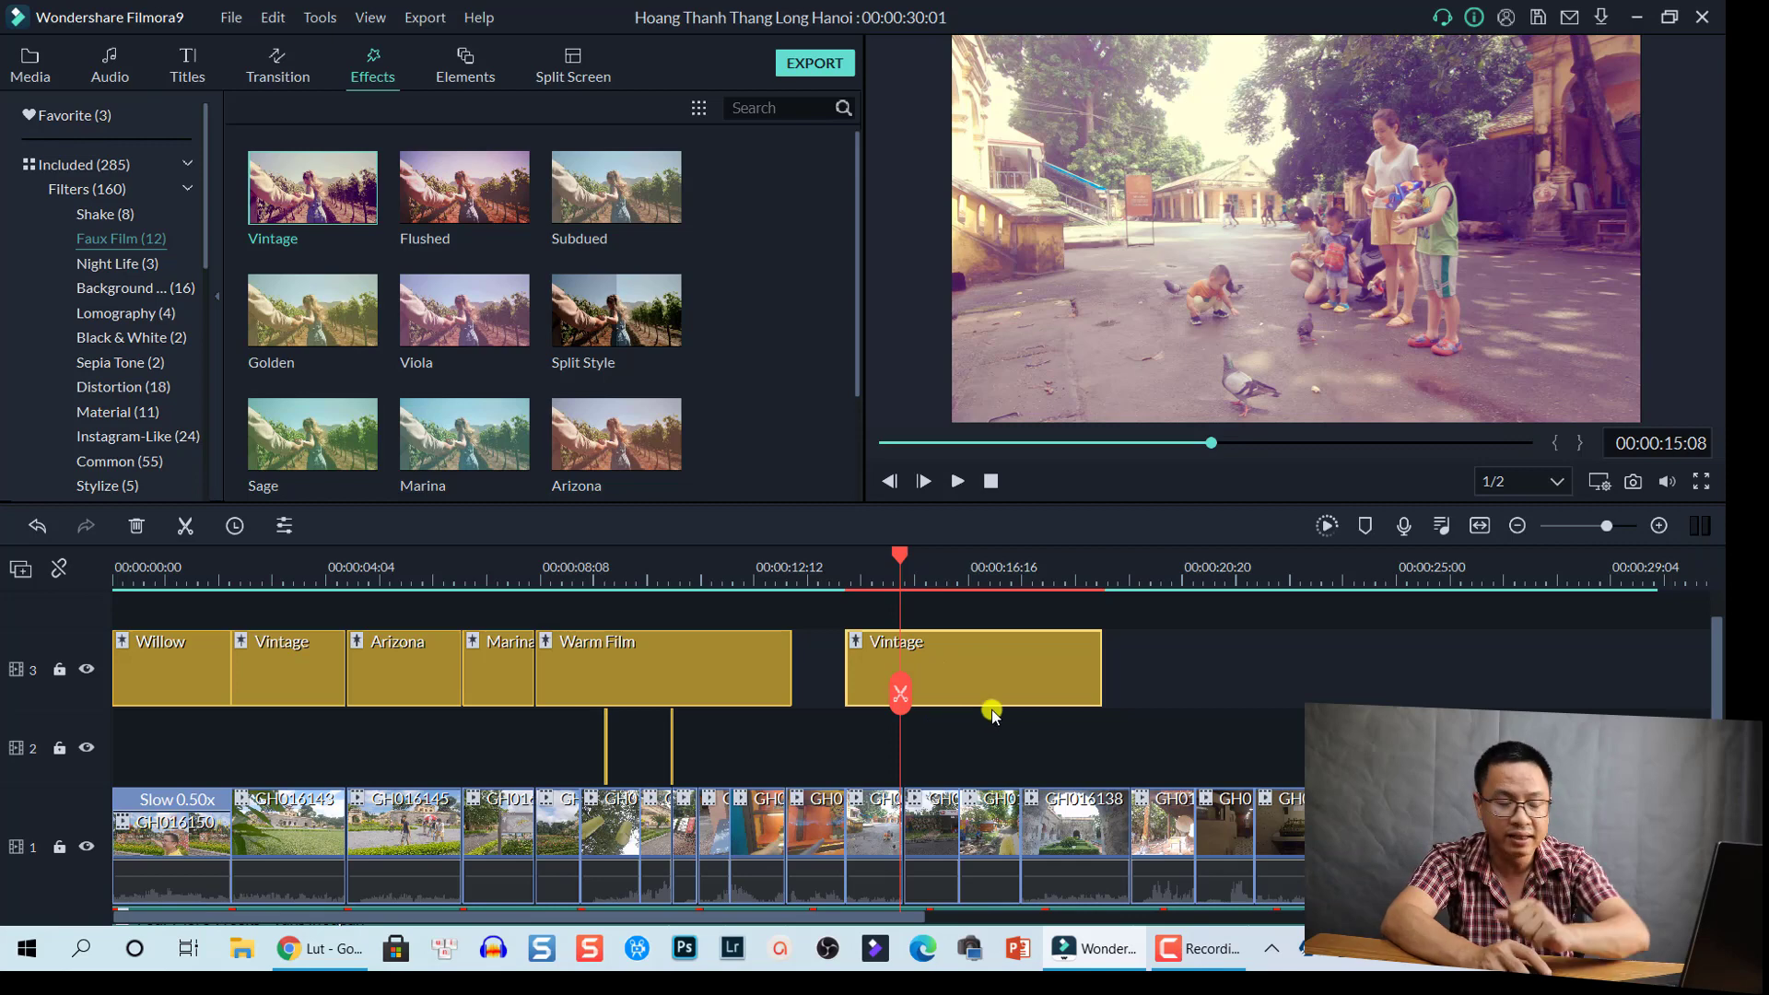
double_click(974, 669)
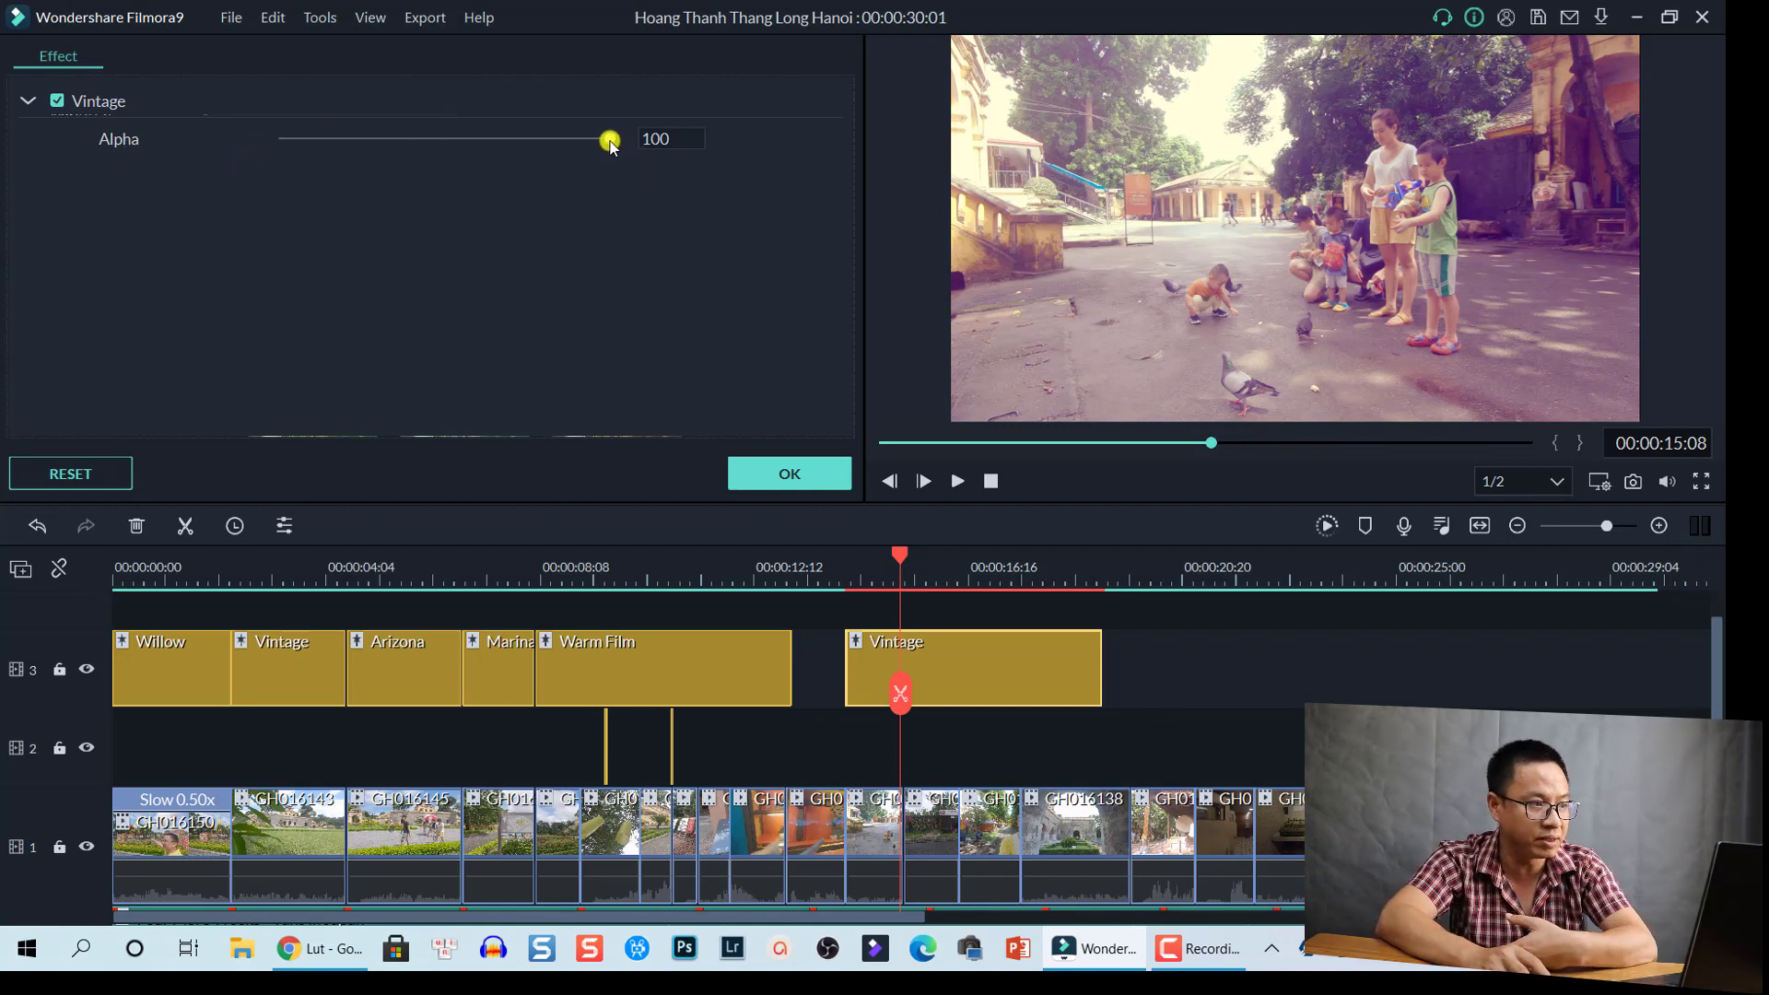
drag(610, 141, 433, 138)
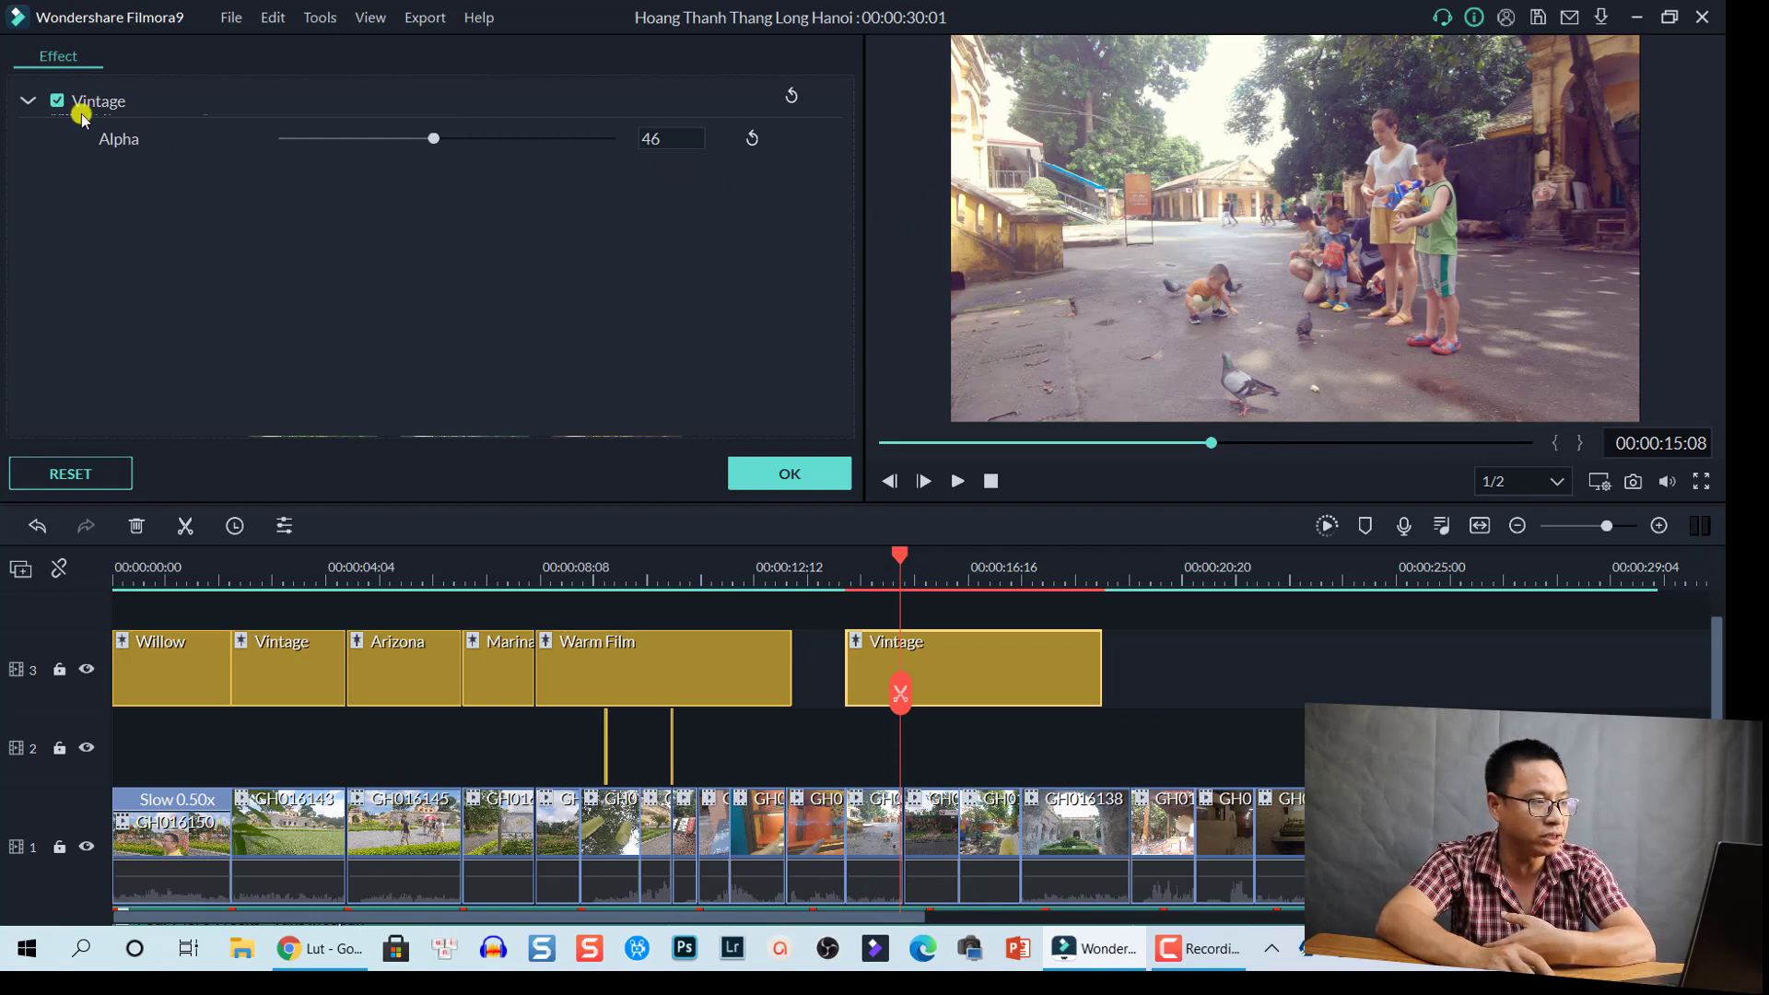
click(59, 101)
click(59, 101)
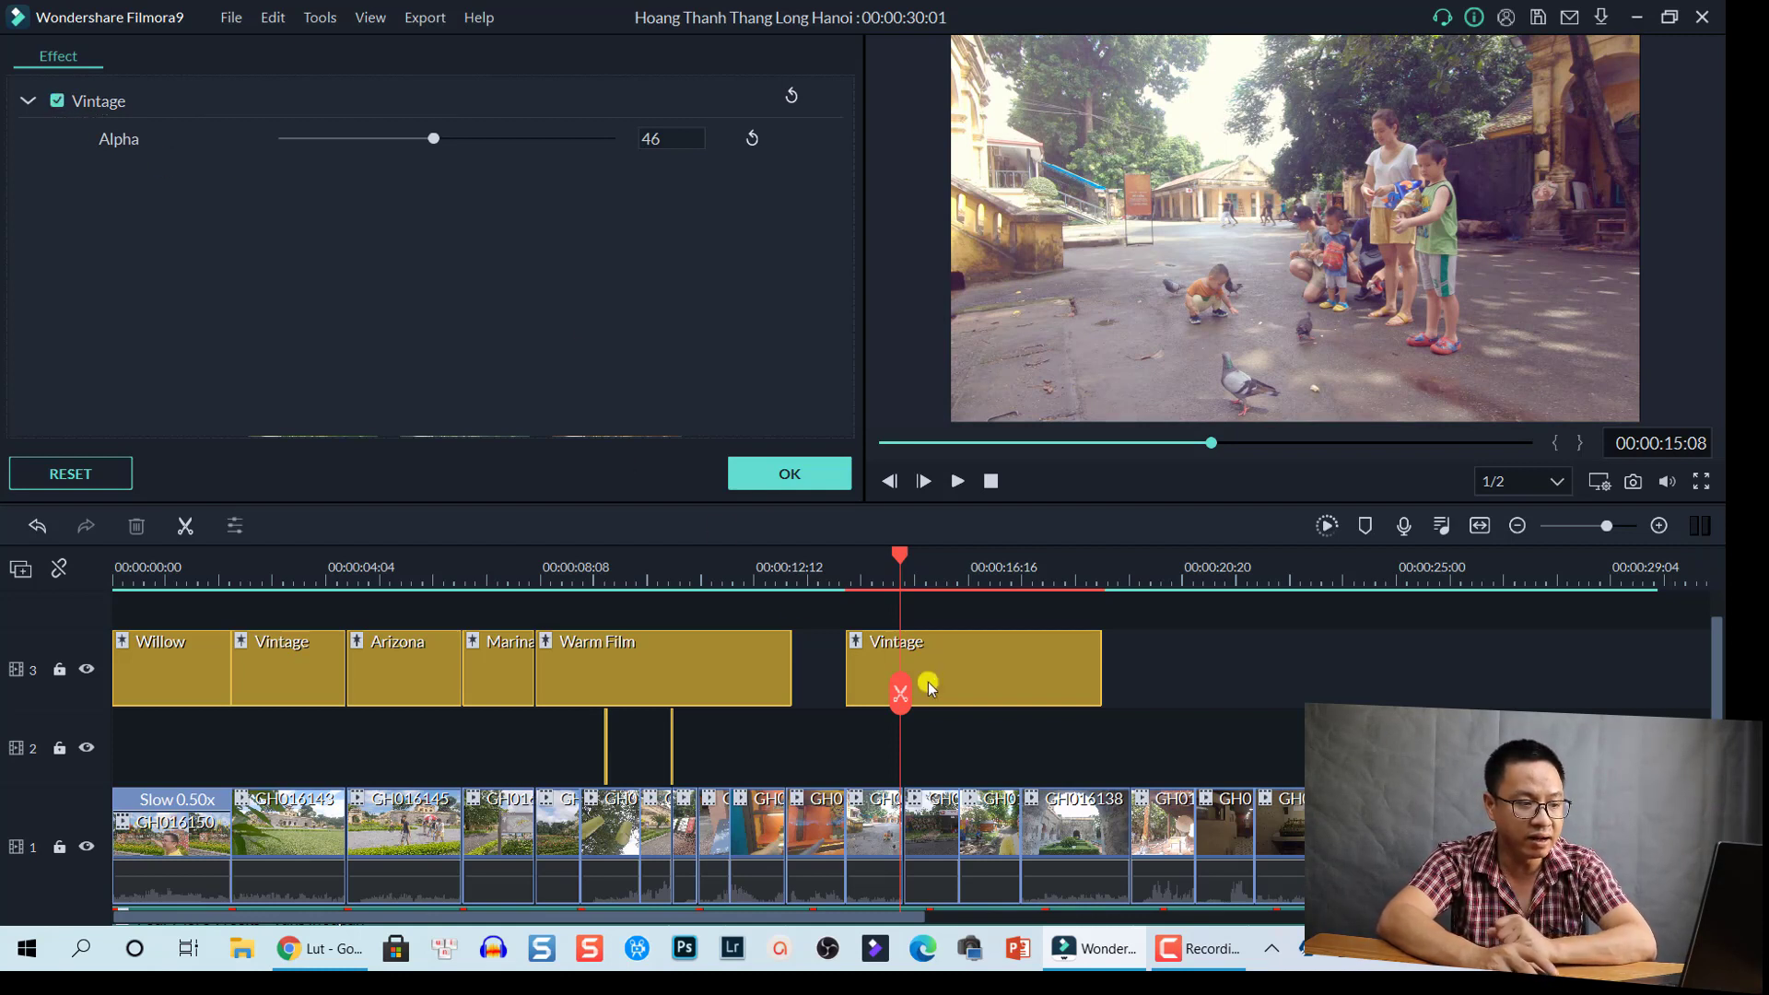
- Extend the new Vintage filter to the end of the video and play back the filtered section
click(1031, 677)
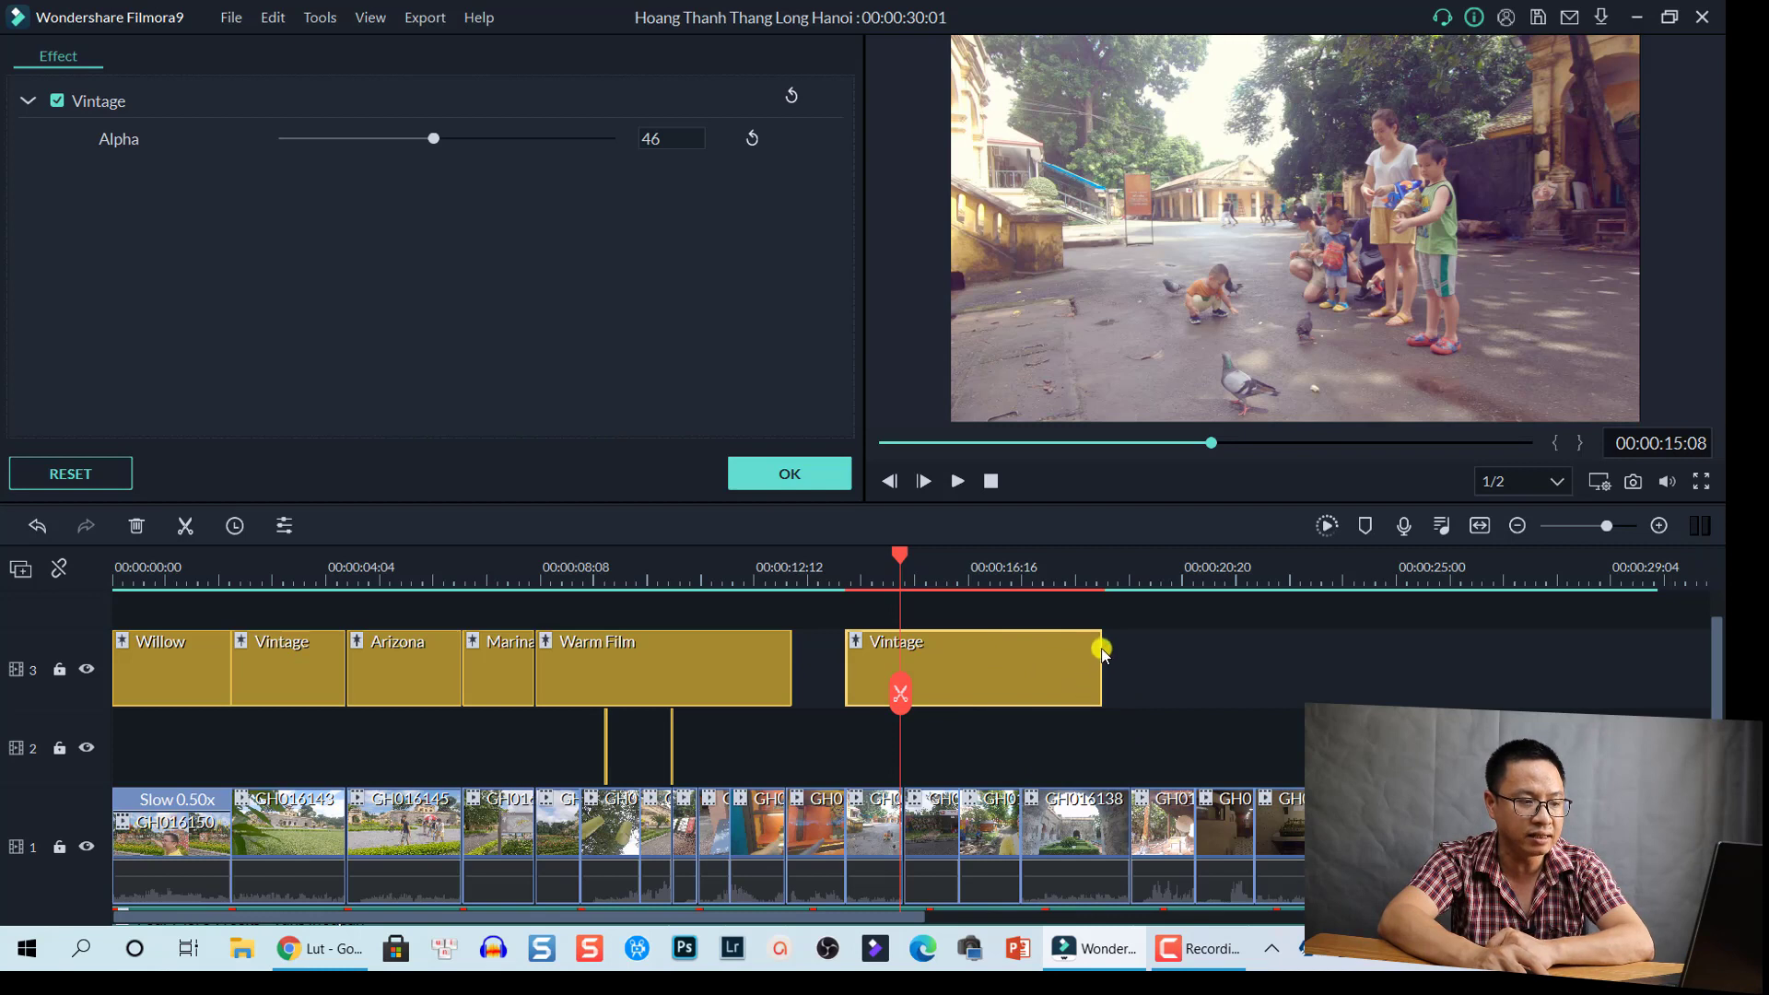
drag(1101, 647, 1101, 648)
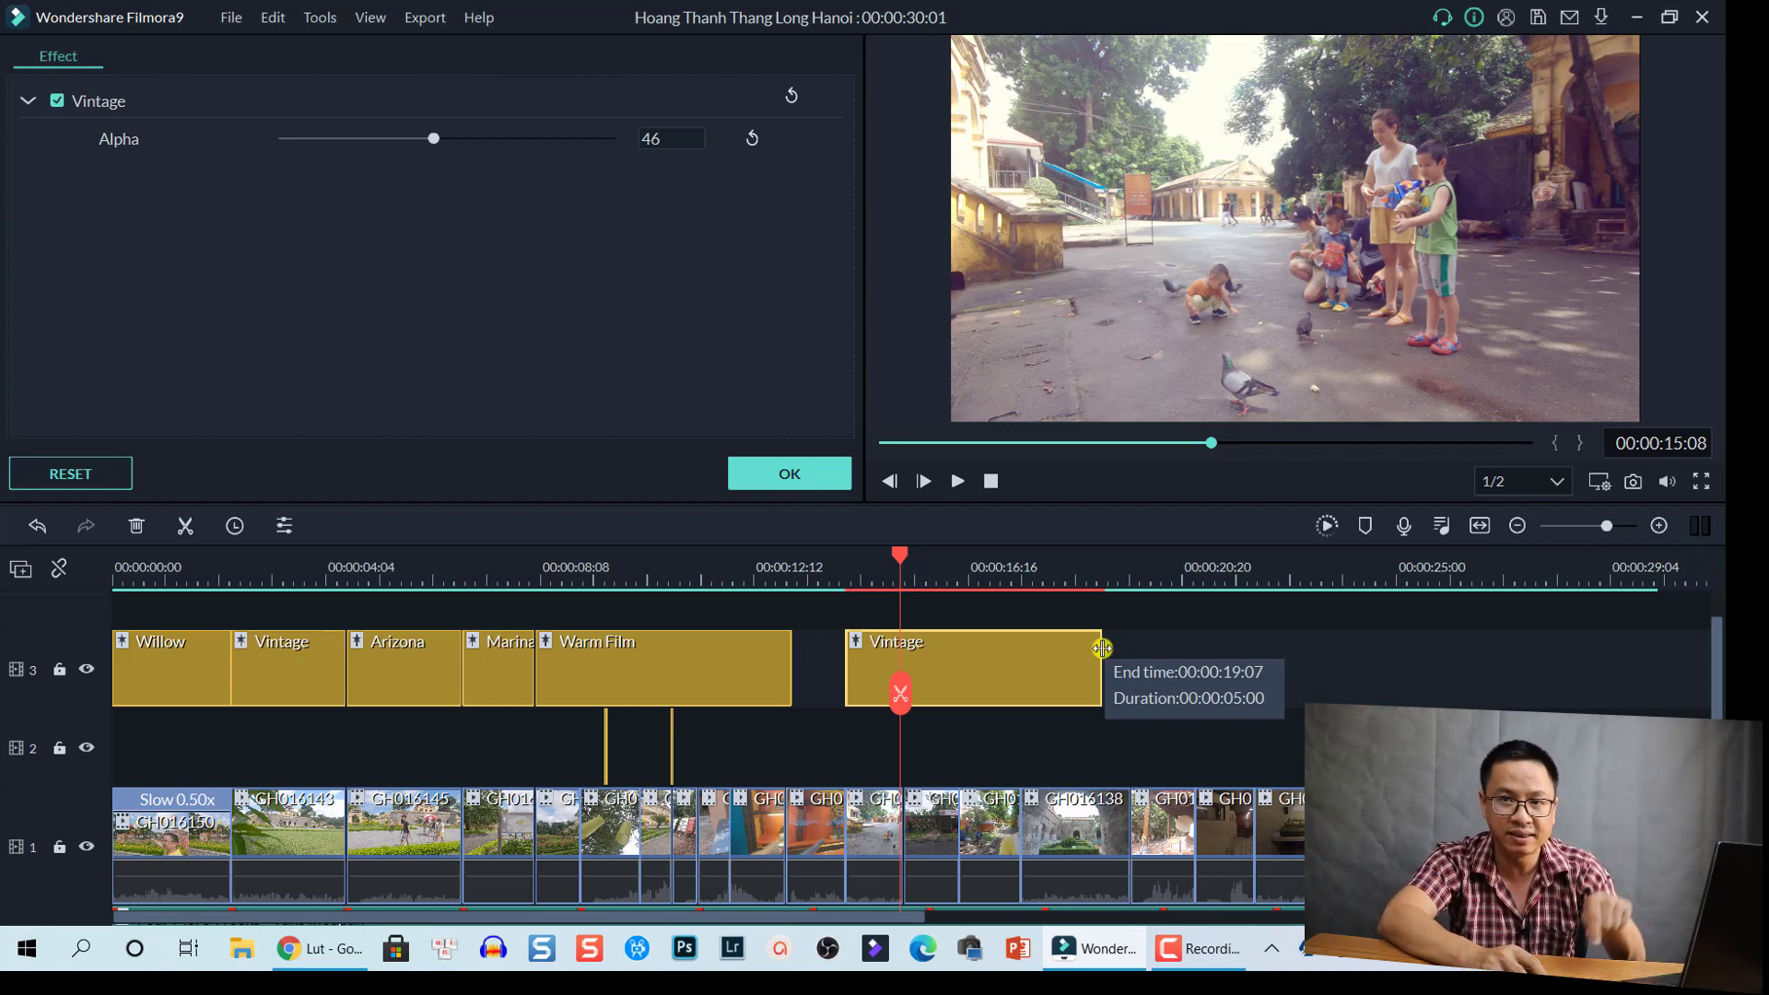
drag(1101, 648, 1656, 694)
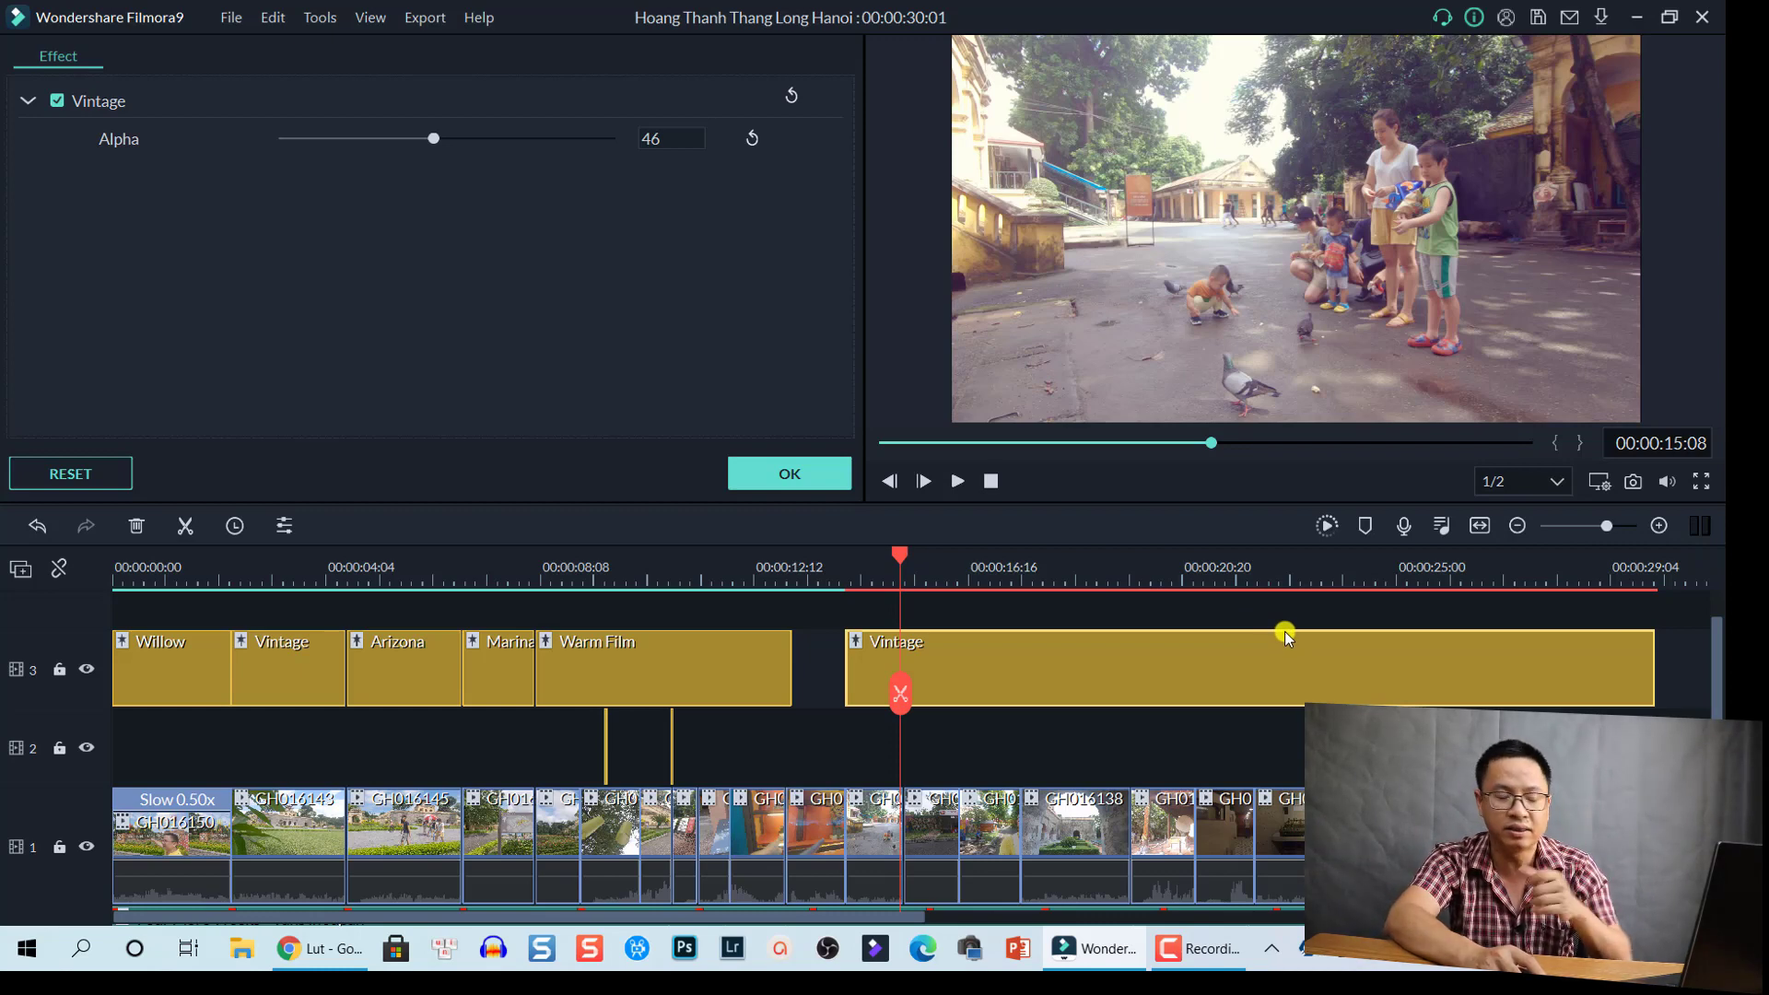
click(1226, 749)
key(space)
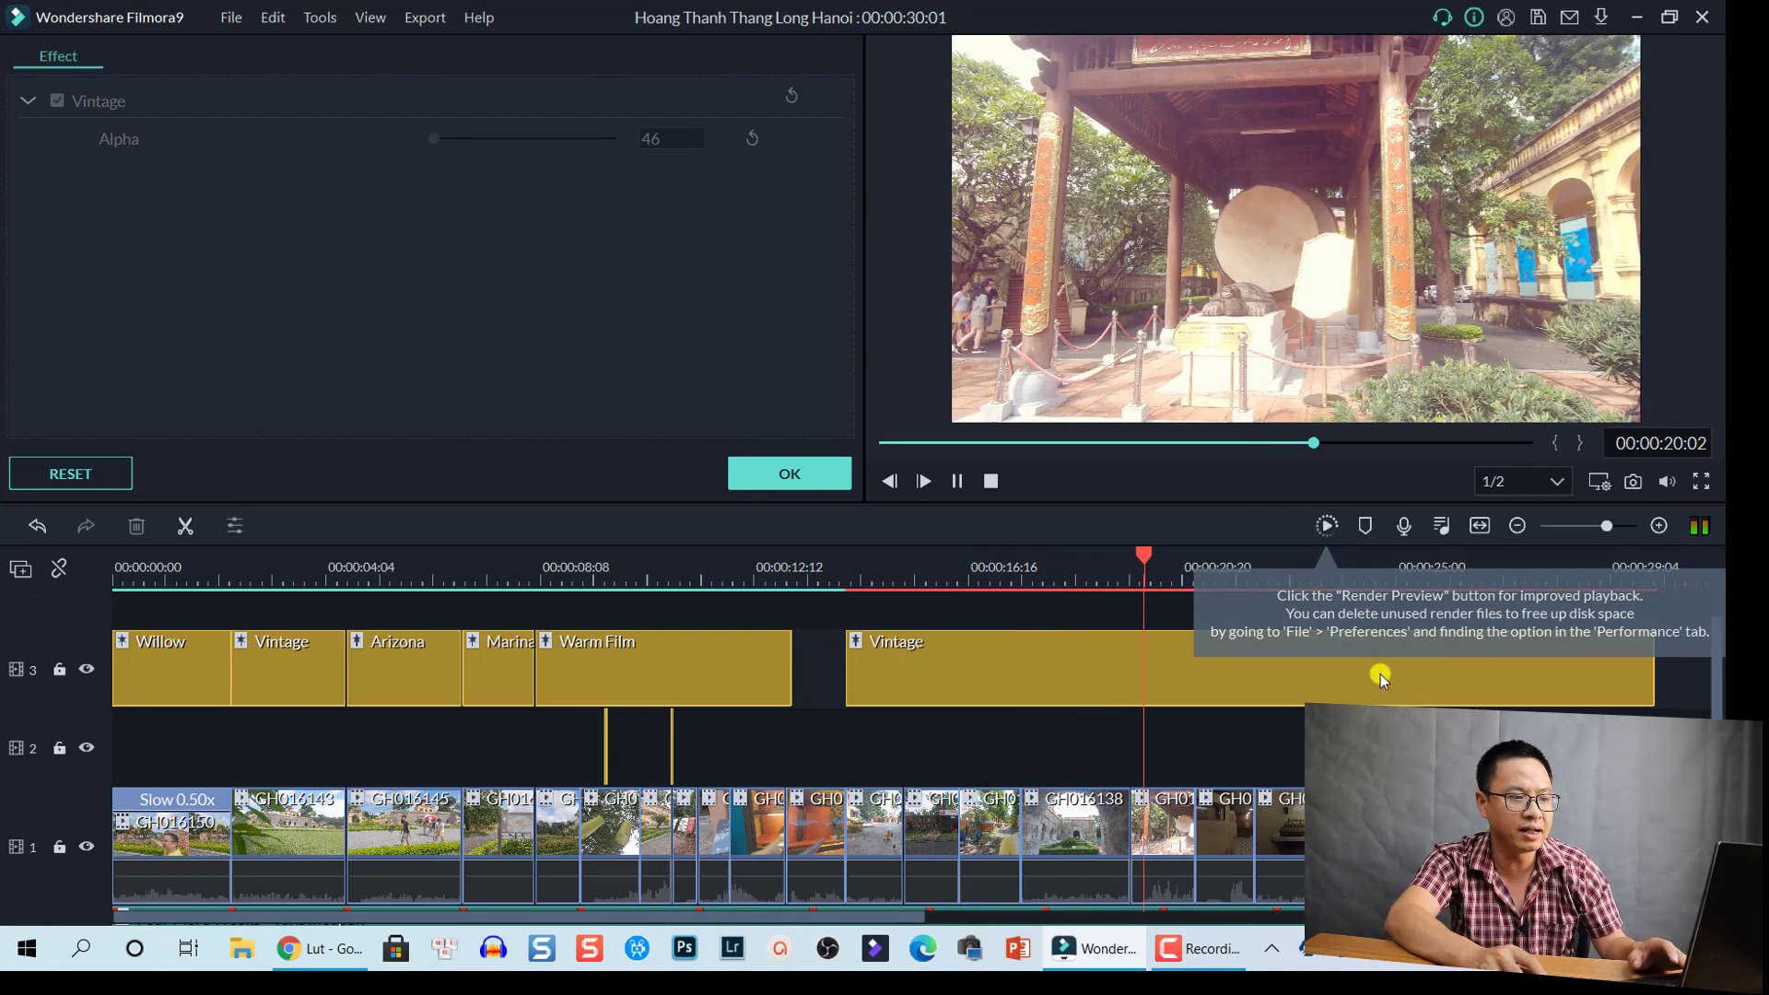
key(space)
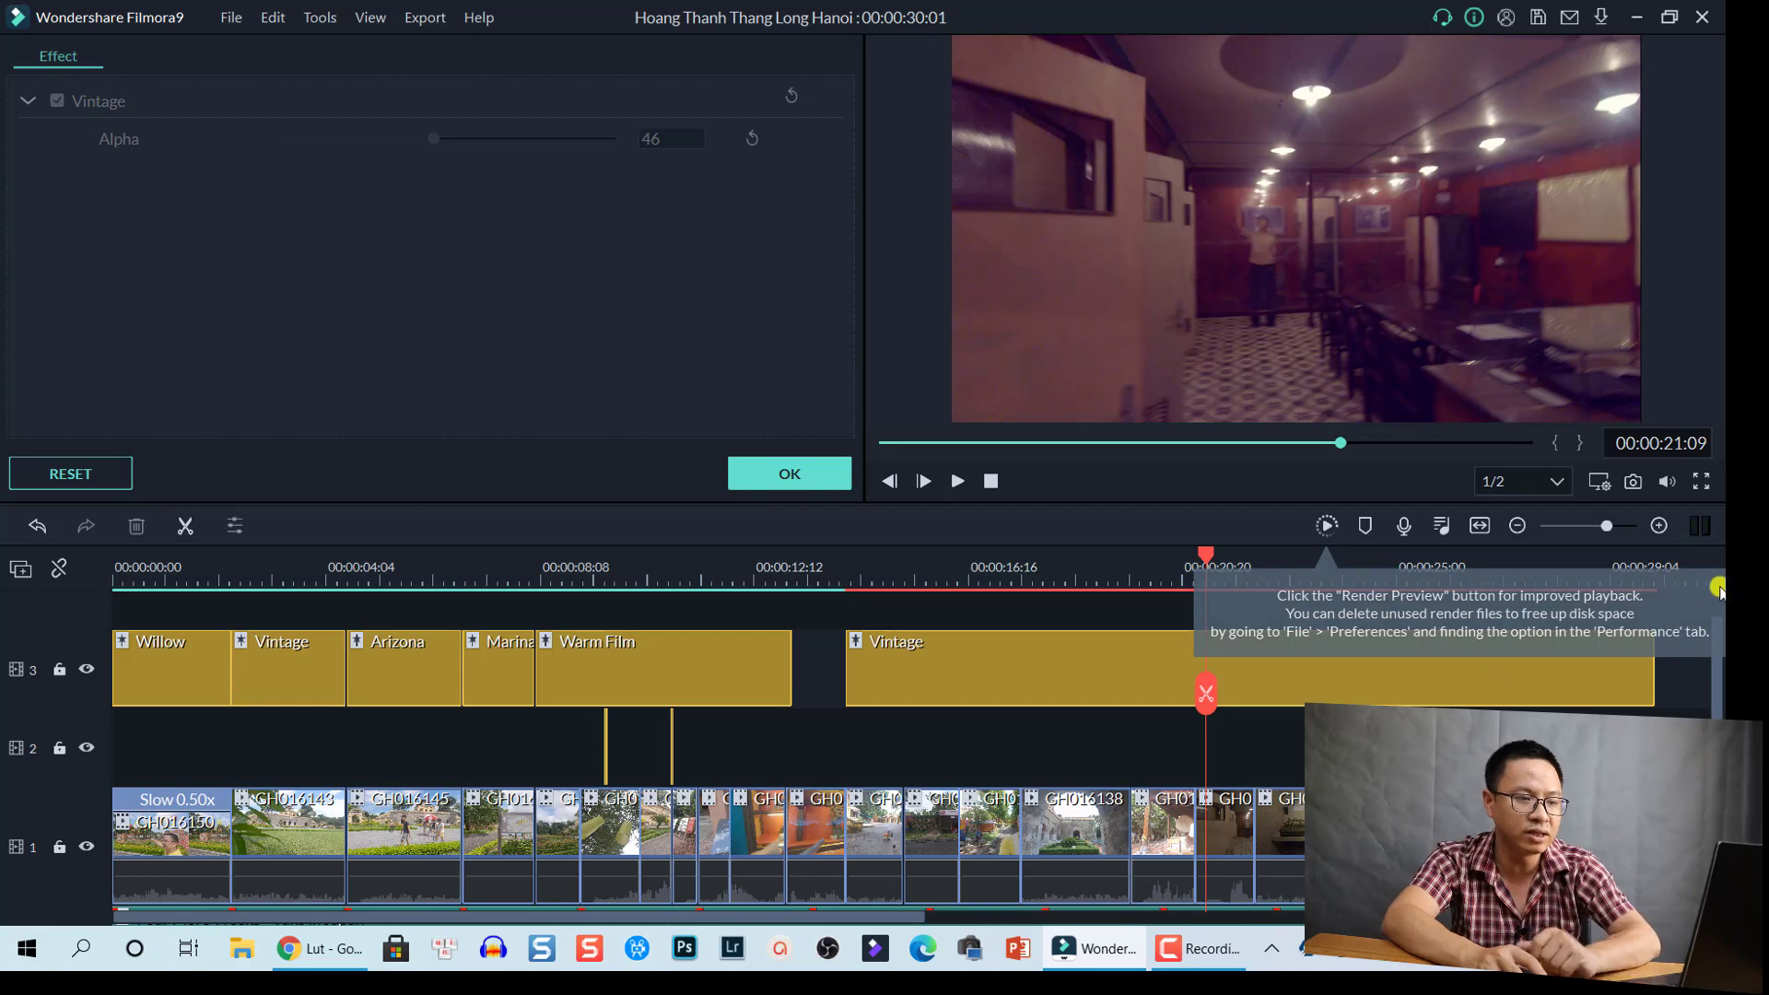
- Check the Willow filter's settings and its look at 00:00:00:22 near the start of the video
click(158, 575)
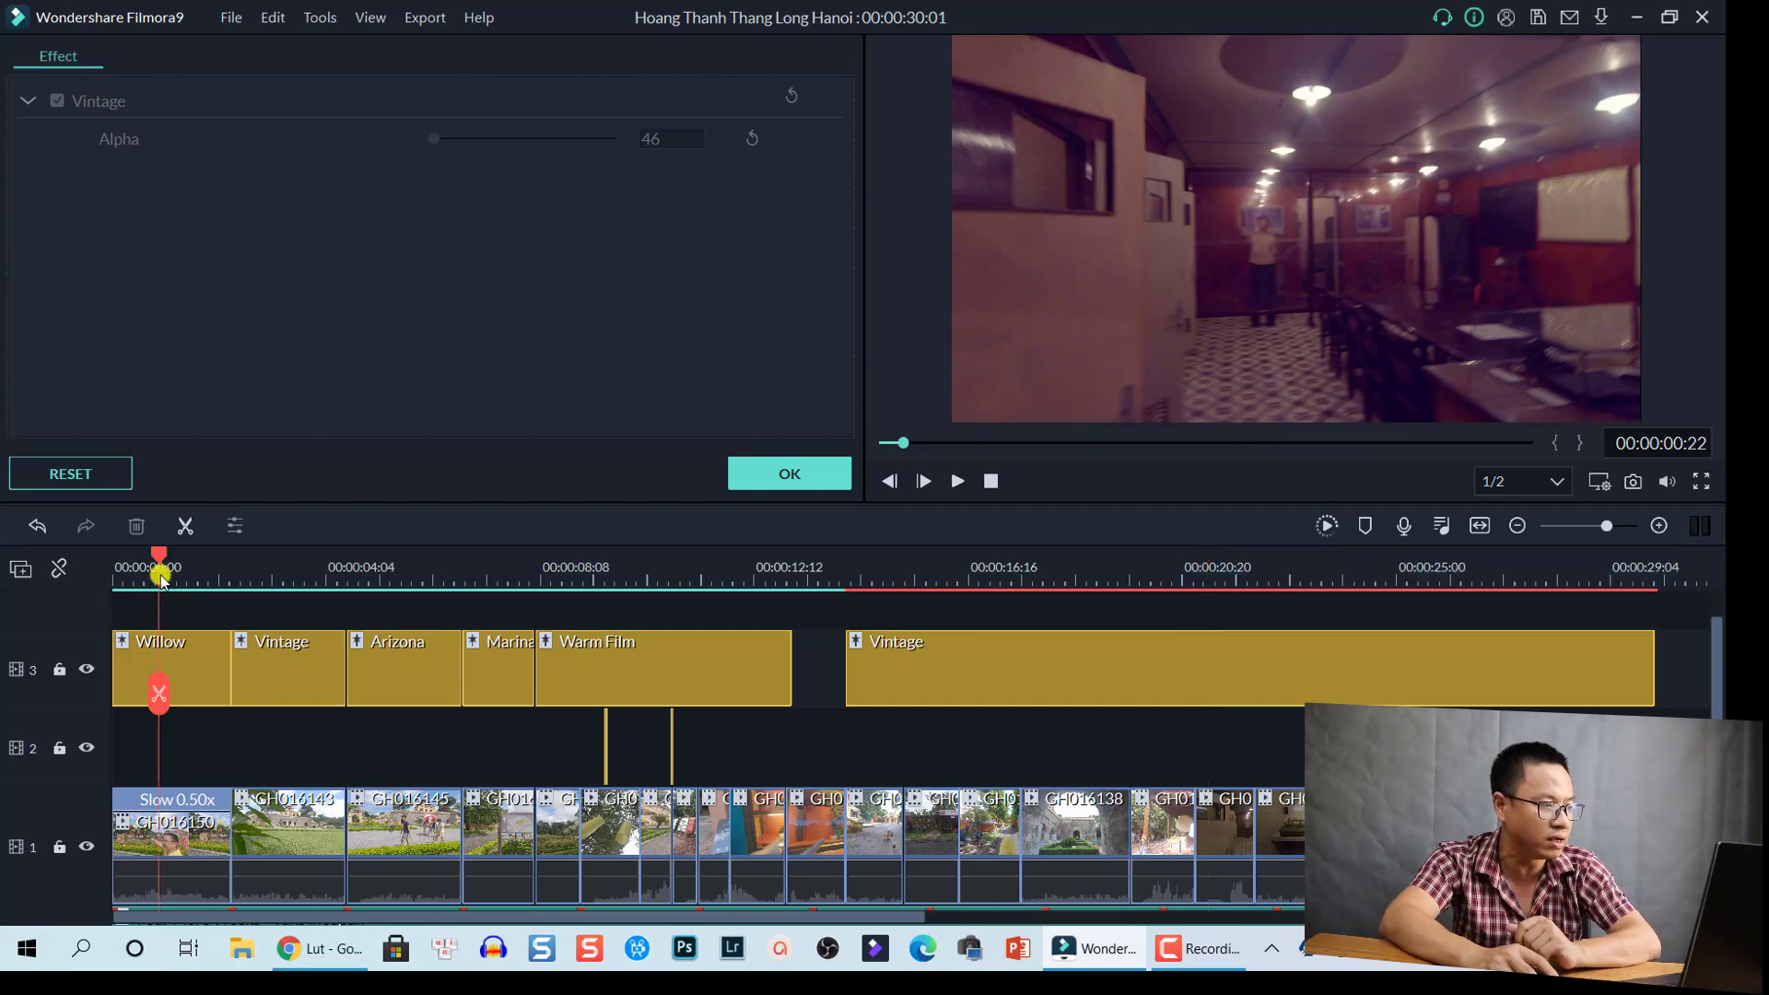
click(196, 654)
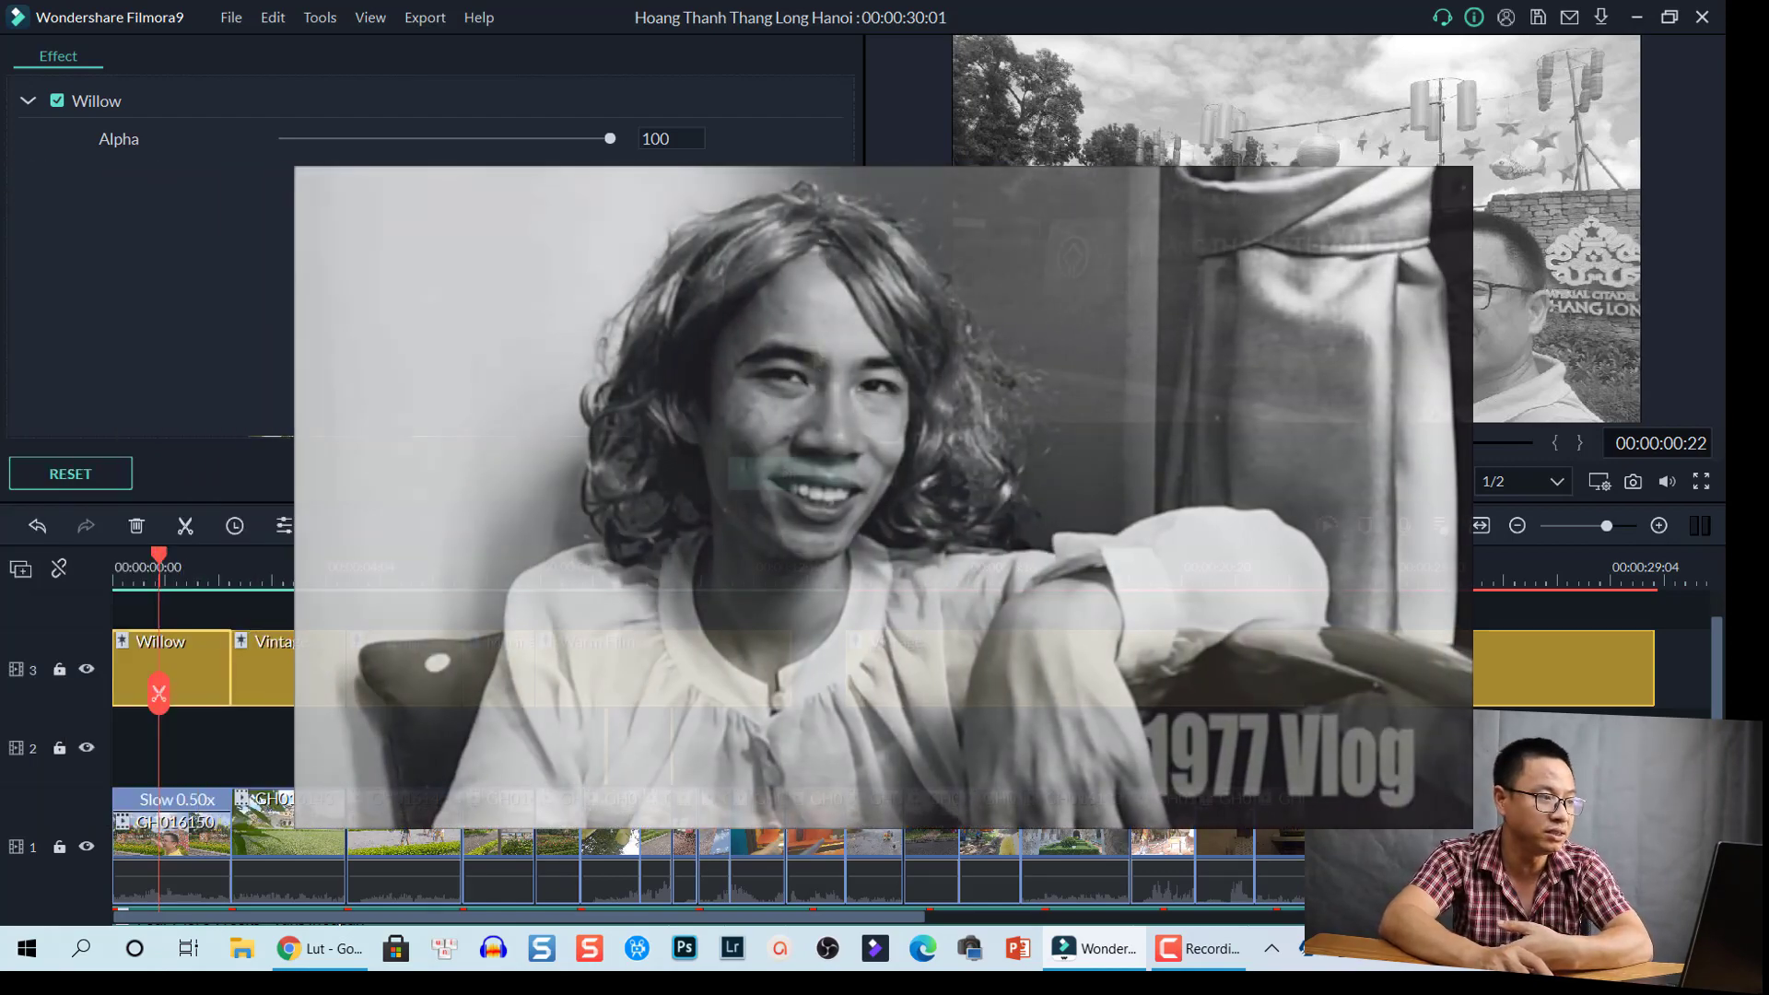
click(789, 473)
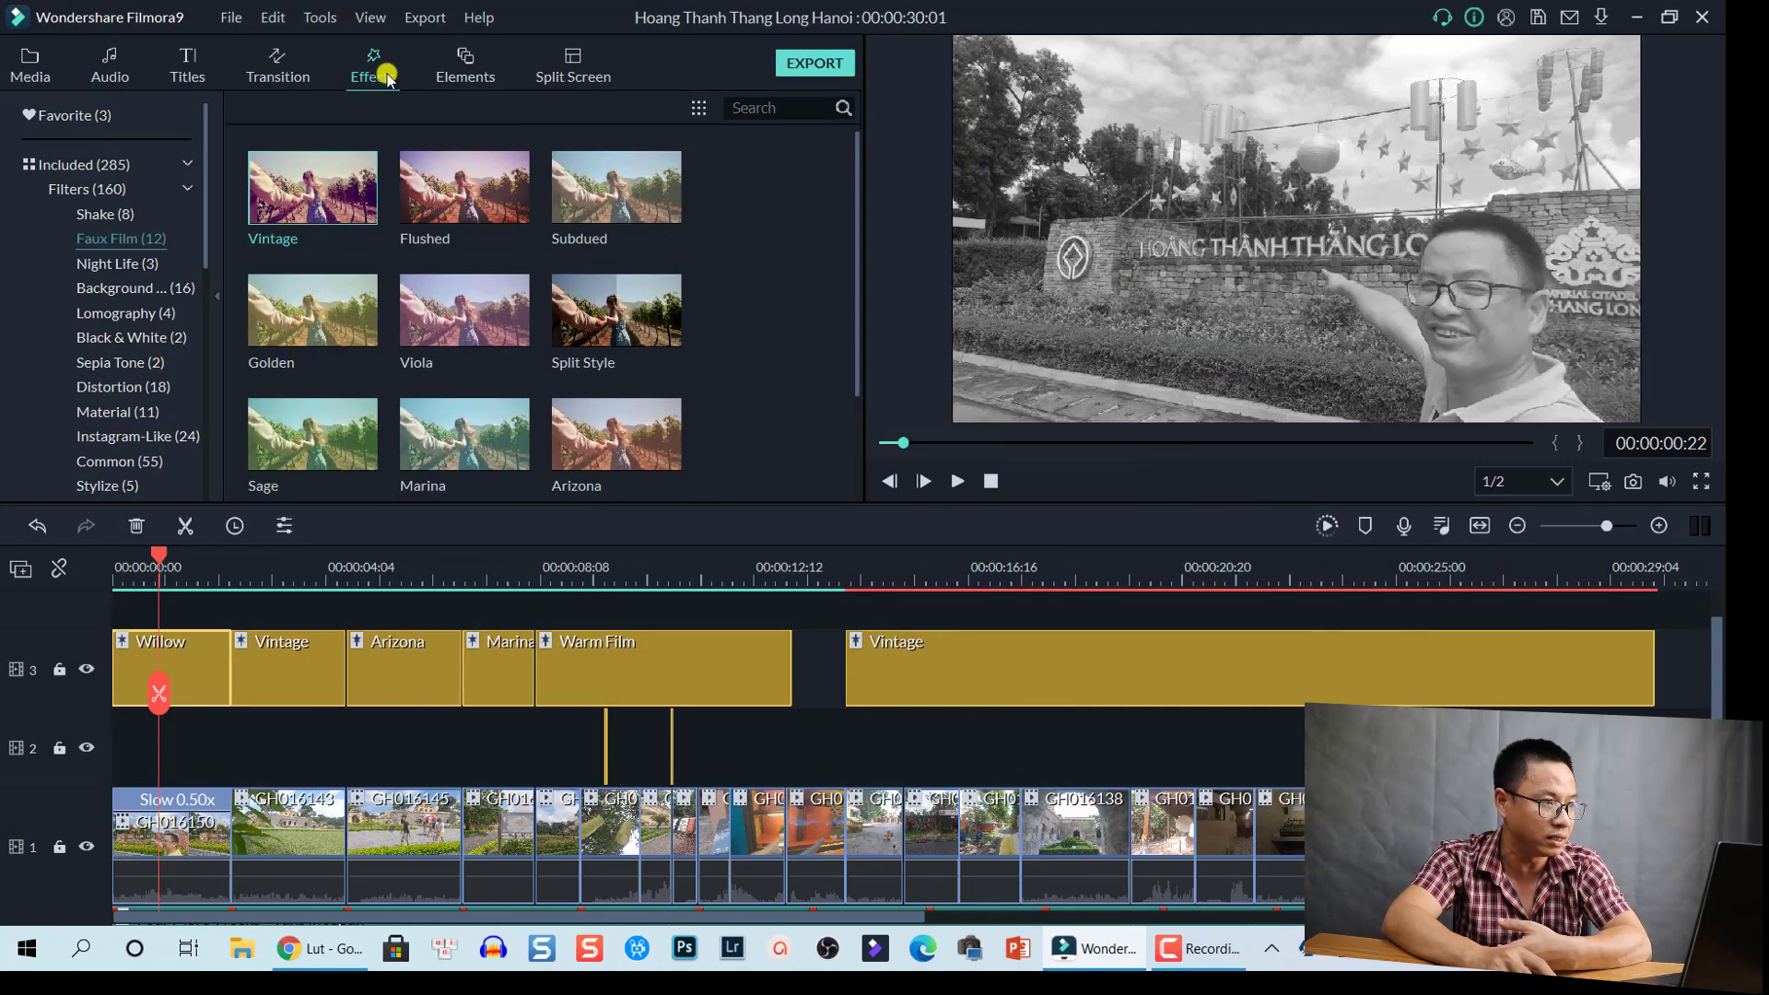
- Add the Black & White filter Ash on track 4 over the video's end and shorten the long Vintage filter to end at 00:00:23:08
click(132, 339)
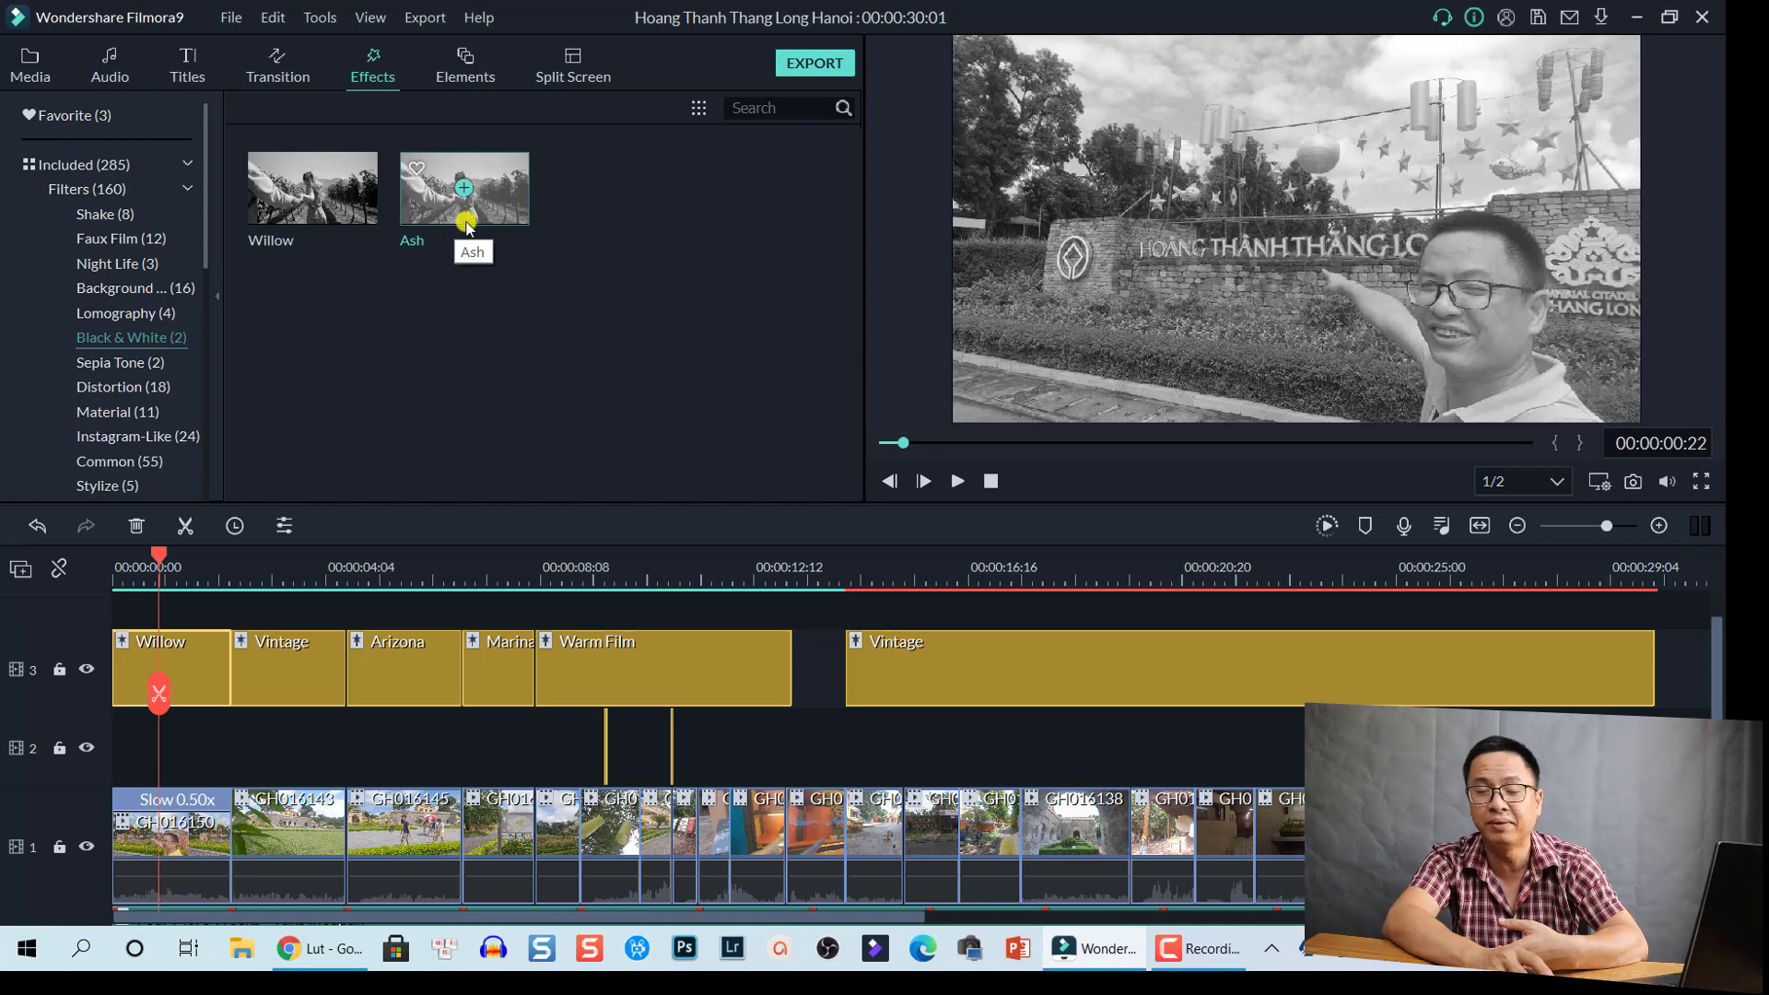
drag(462, 224, 1448, 635)
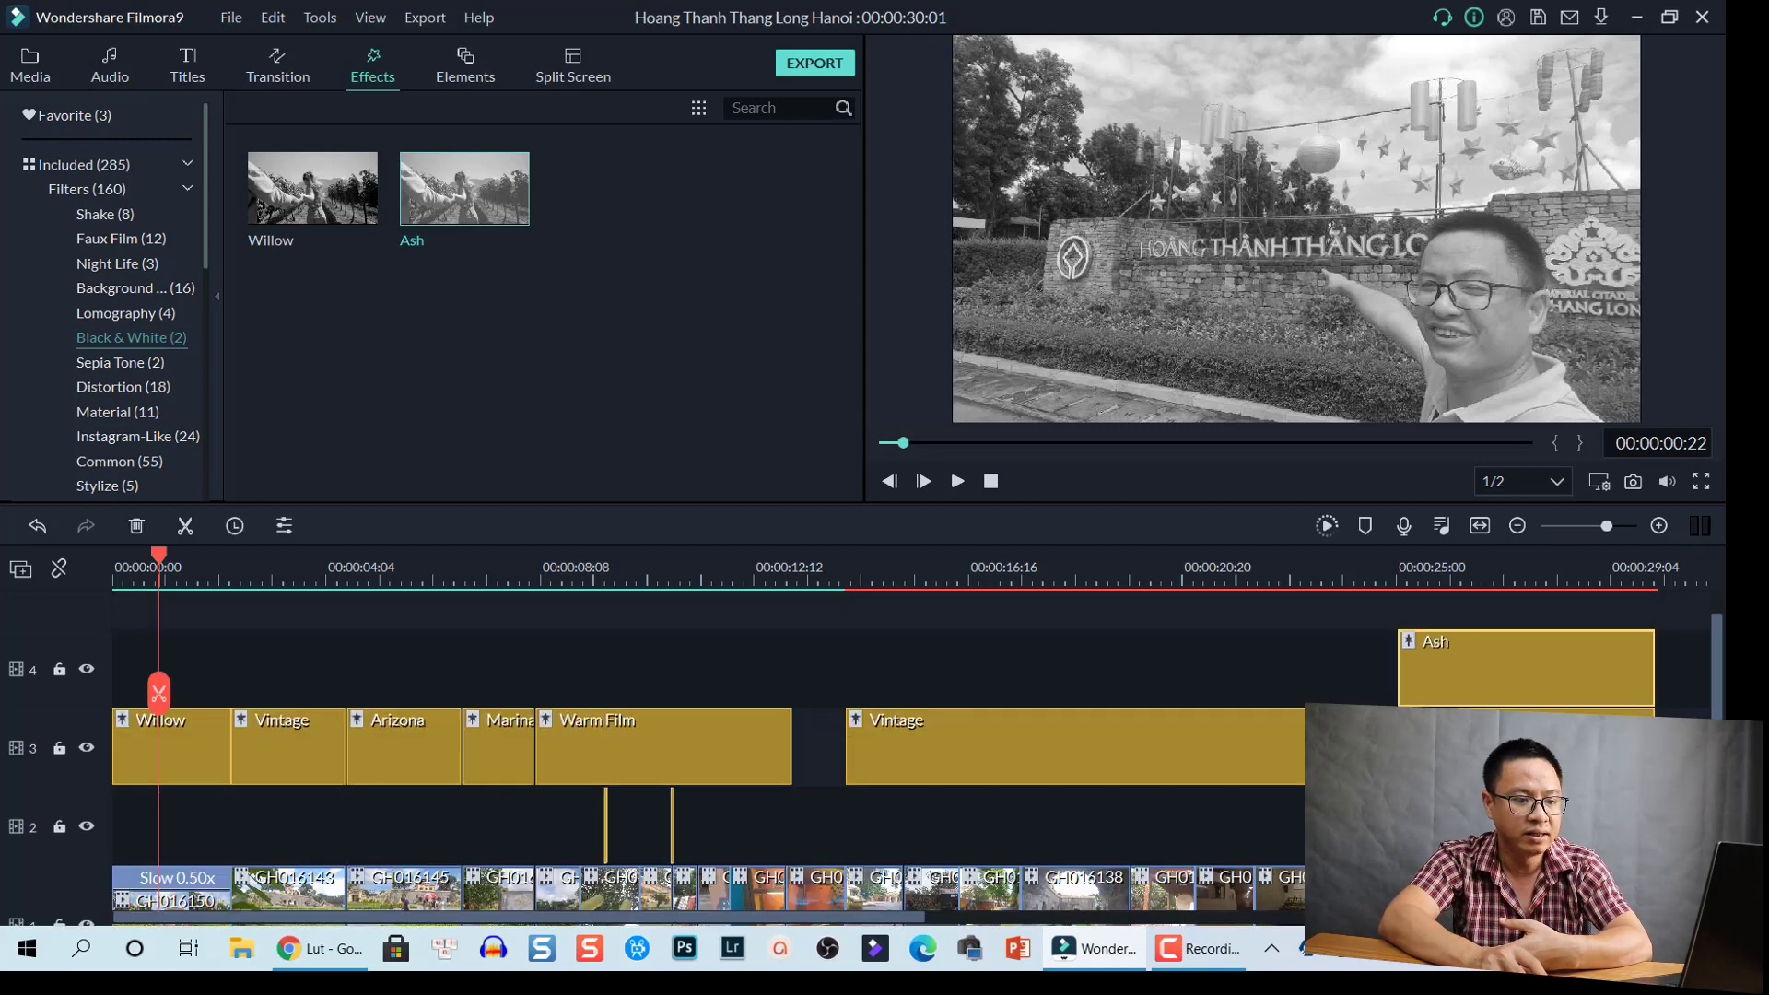
click(1197, 746)
drag(1390, 735, 1312, 741)
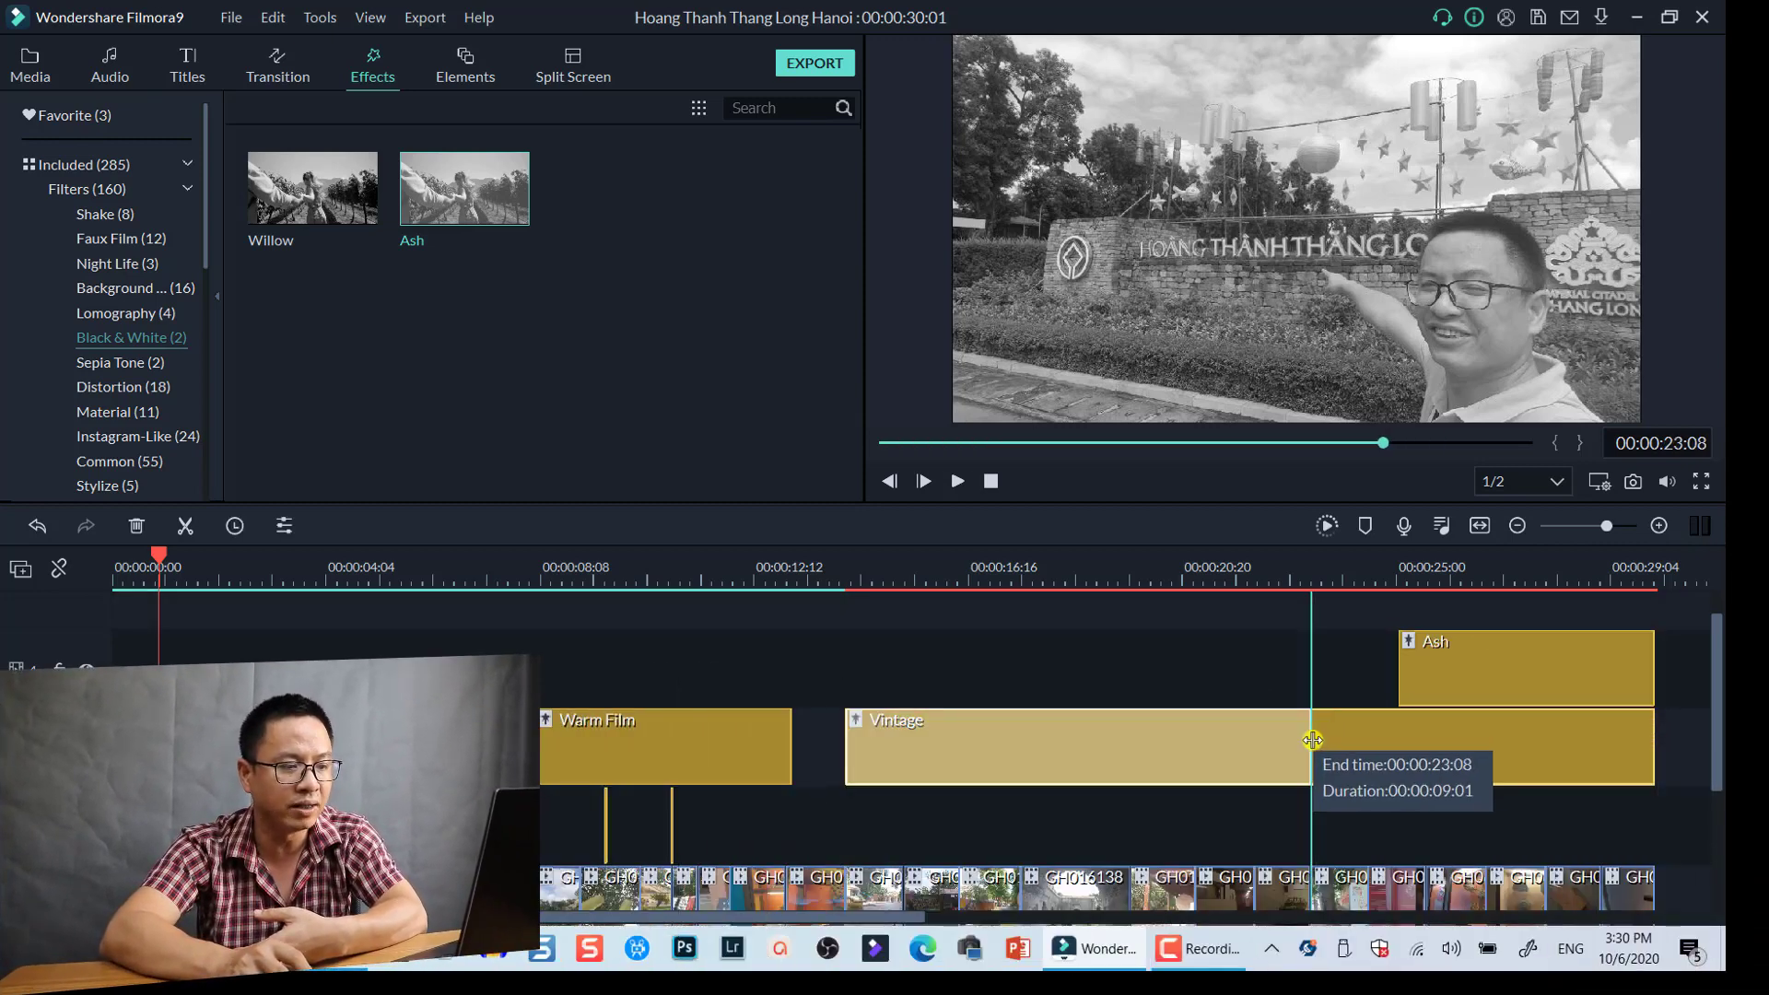
- Compare the Ash filter's look at 00:00:27:18 with the Willow filter's look at 00:00:00:18
click(1537, 576)
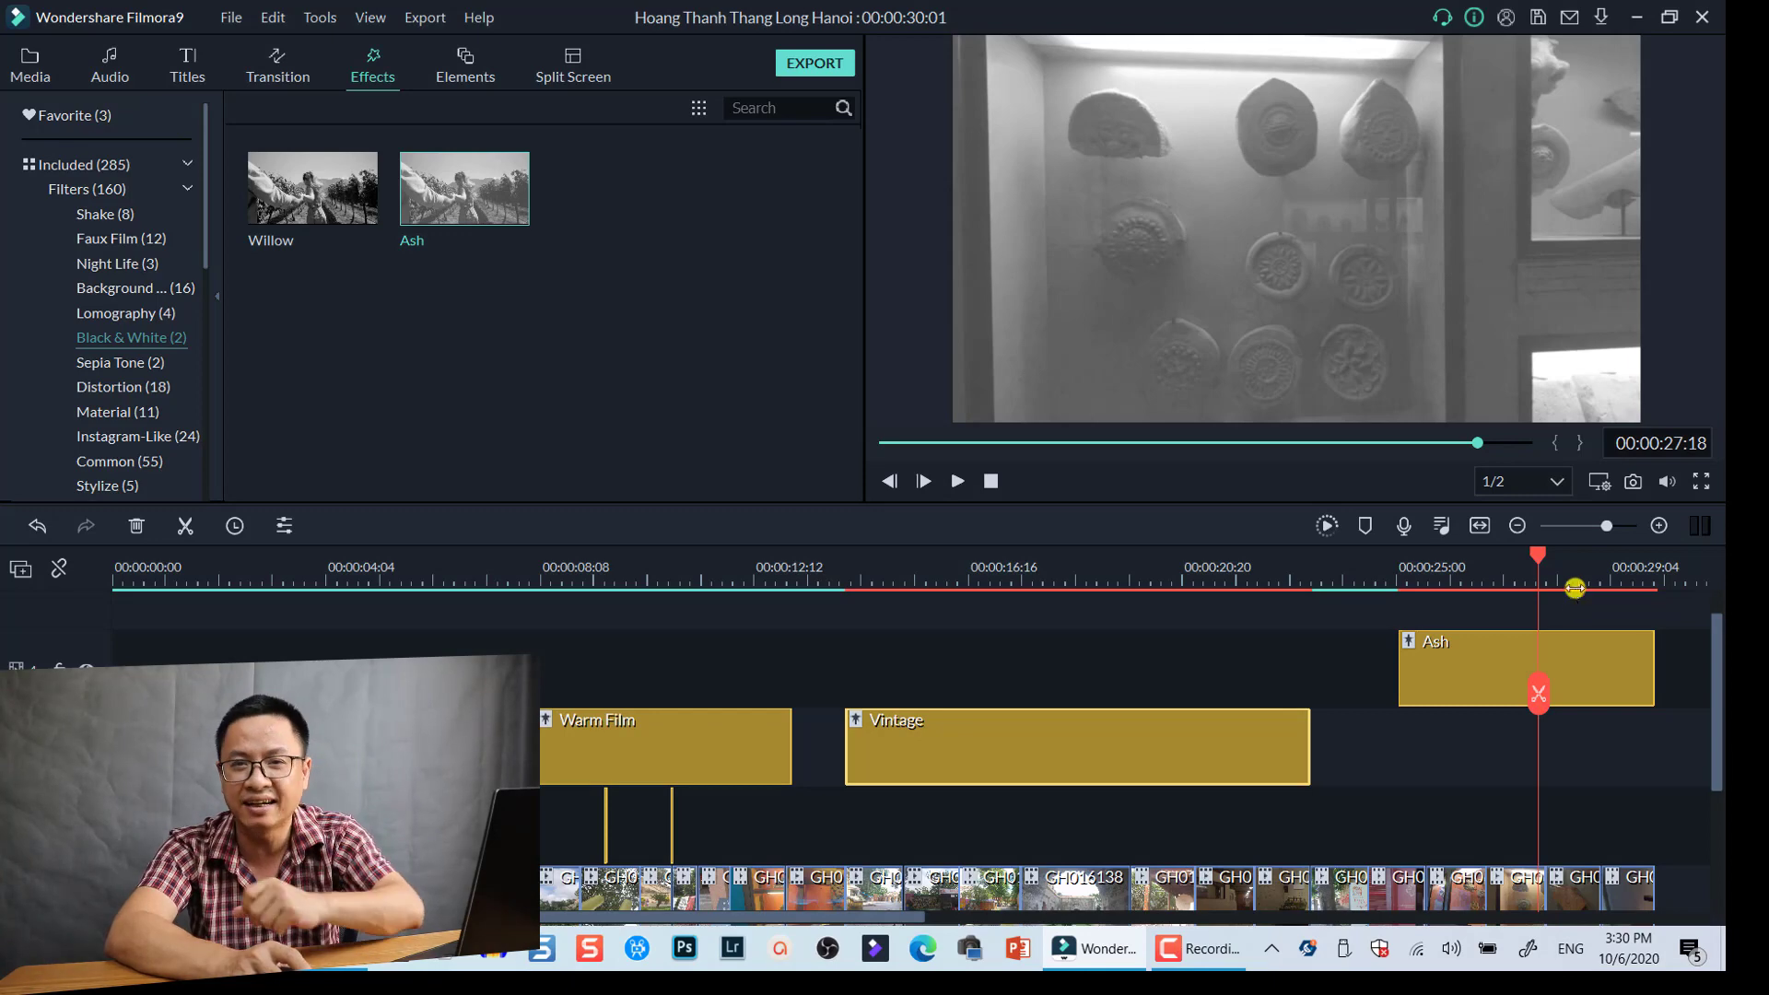
drag(181, 606, 152, 599)
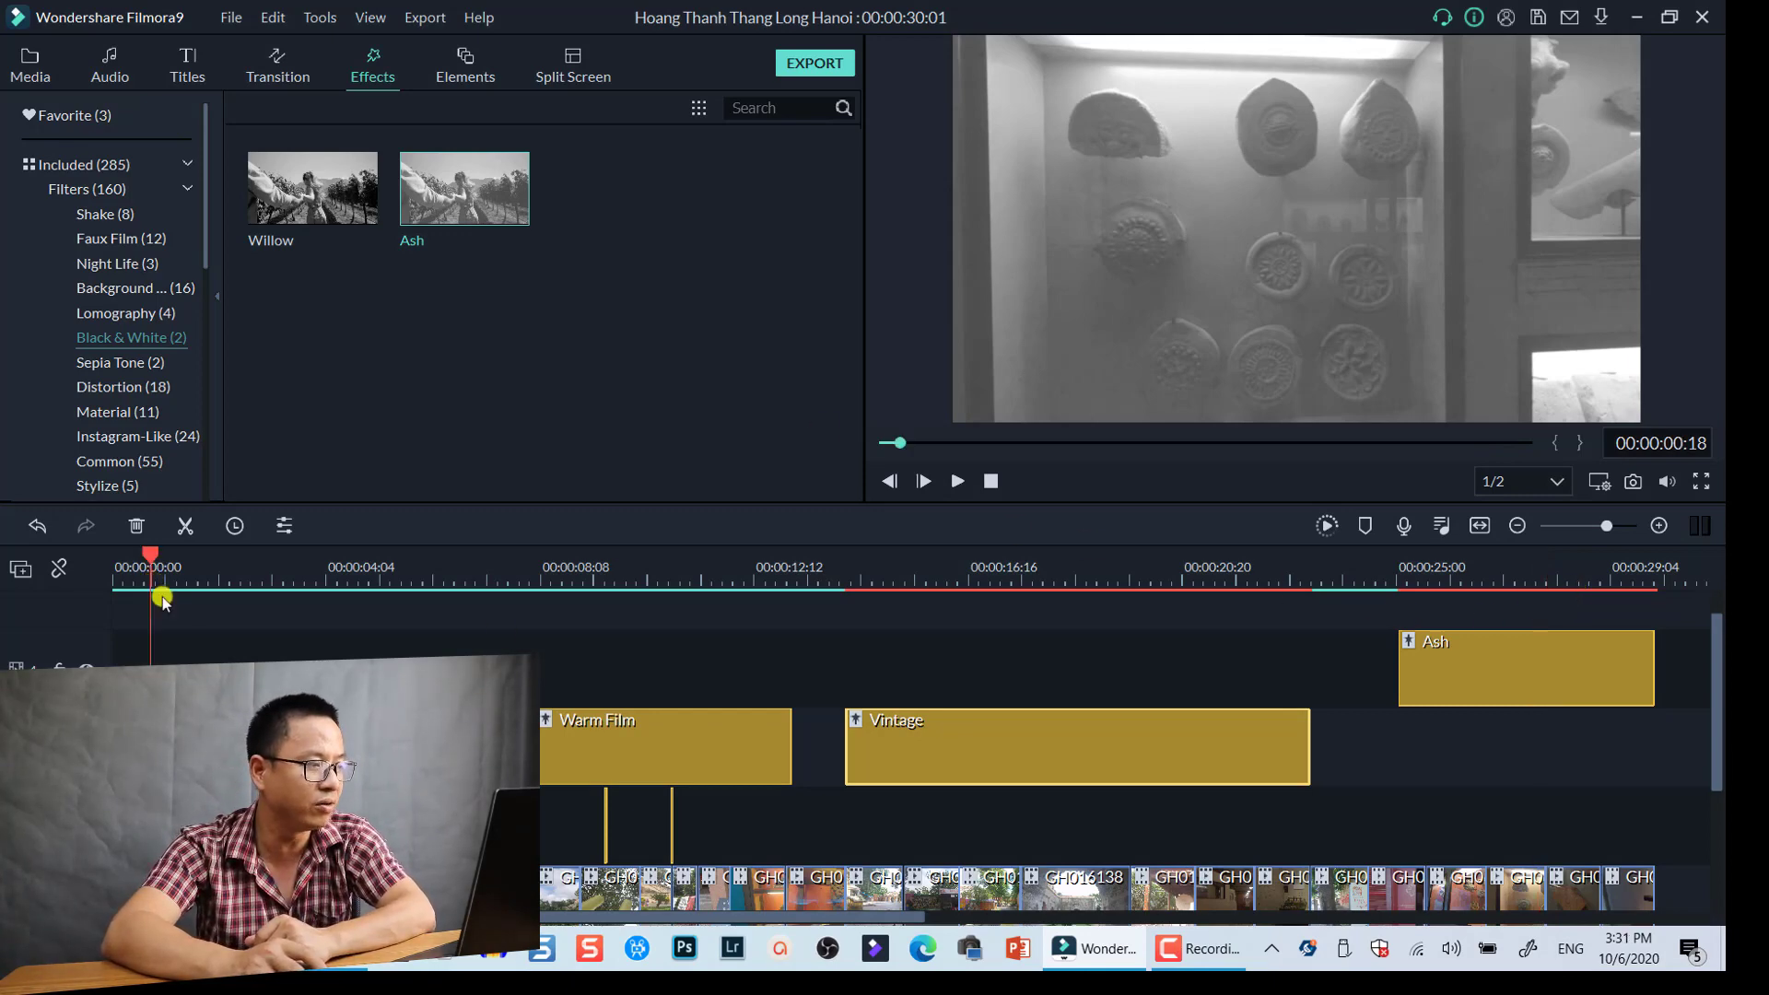
click(886, 481)
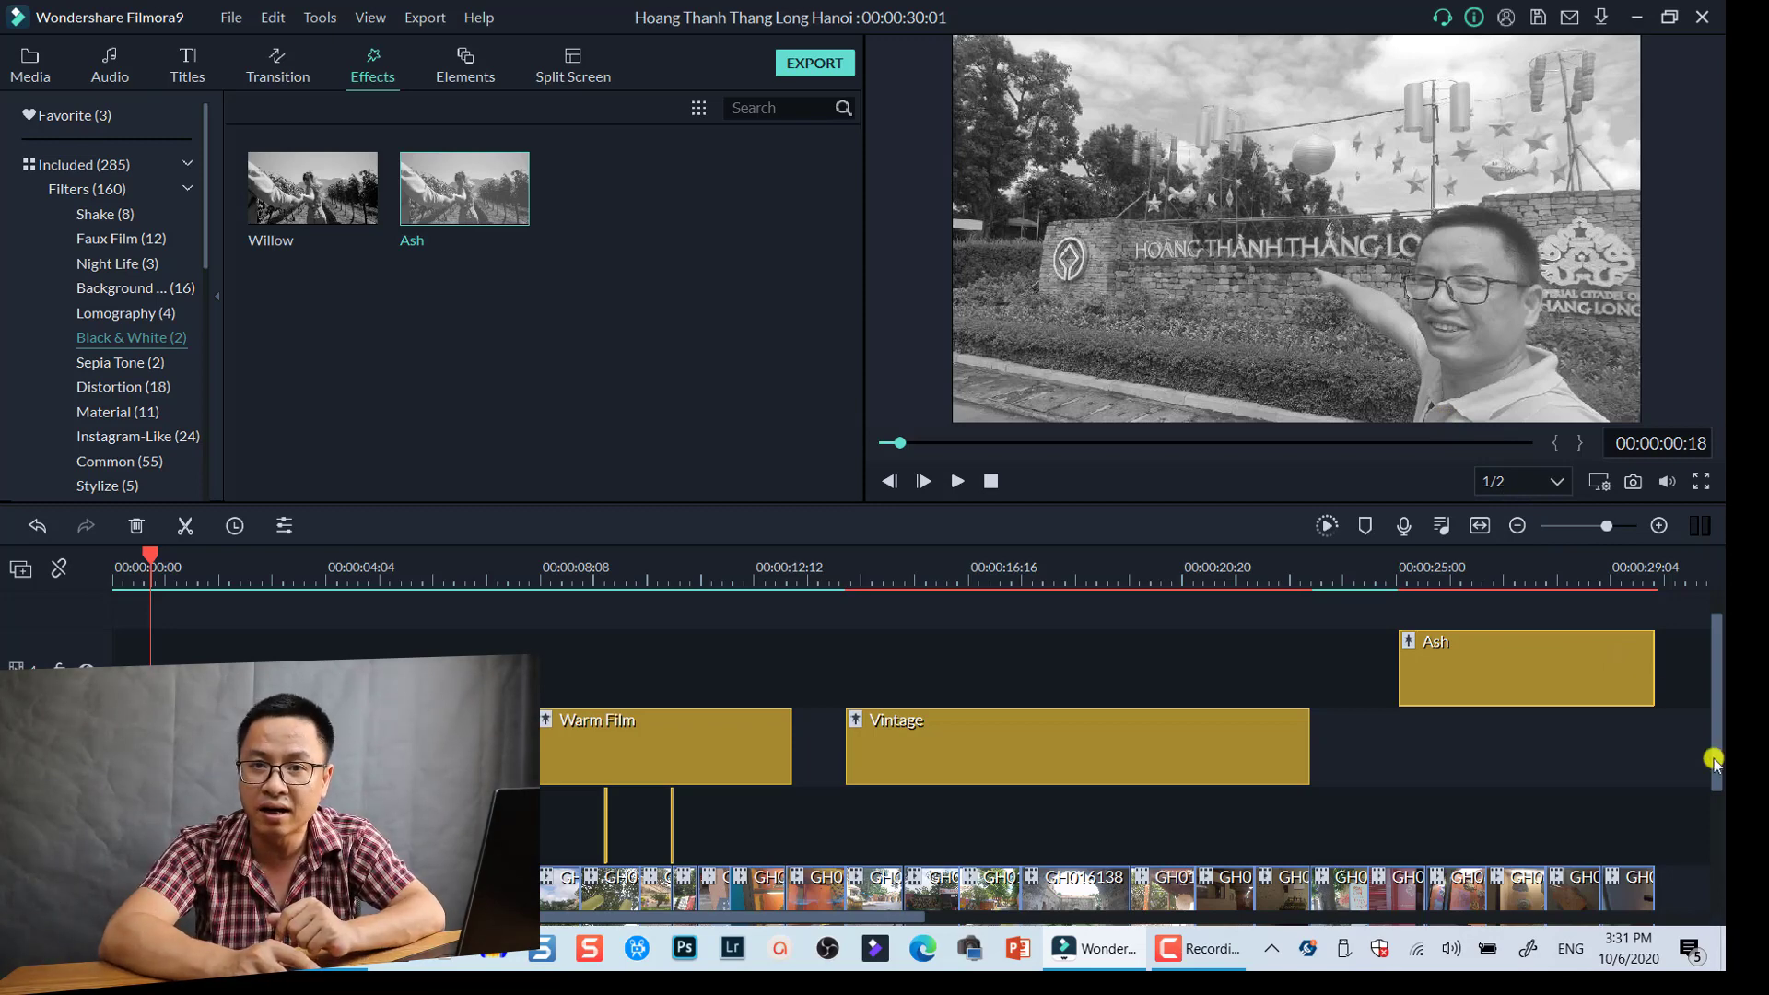
- Browse the effect collections and open the Filmstock Cinematic Pack
click(1673, 693)
click(1593, 687)
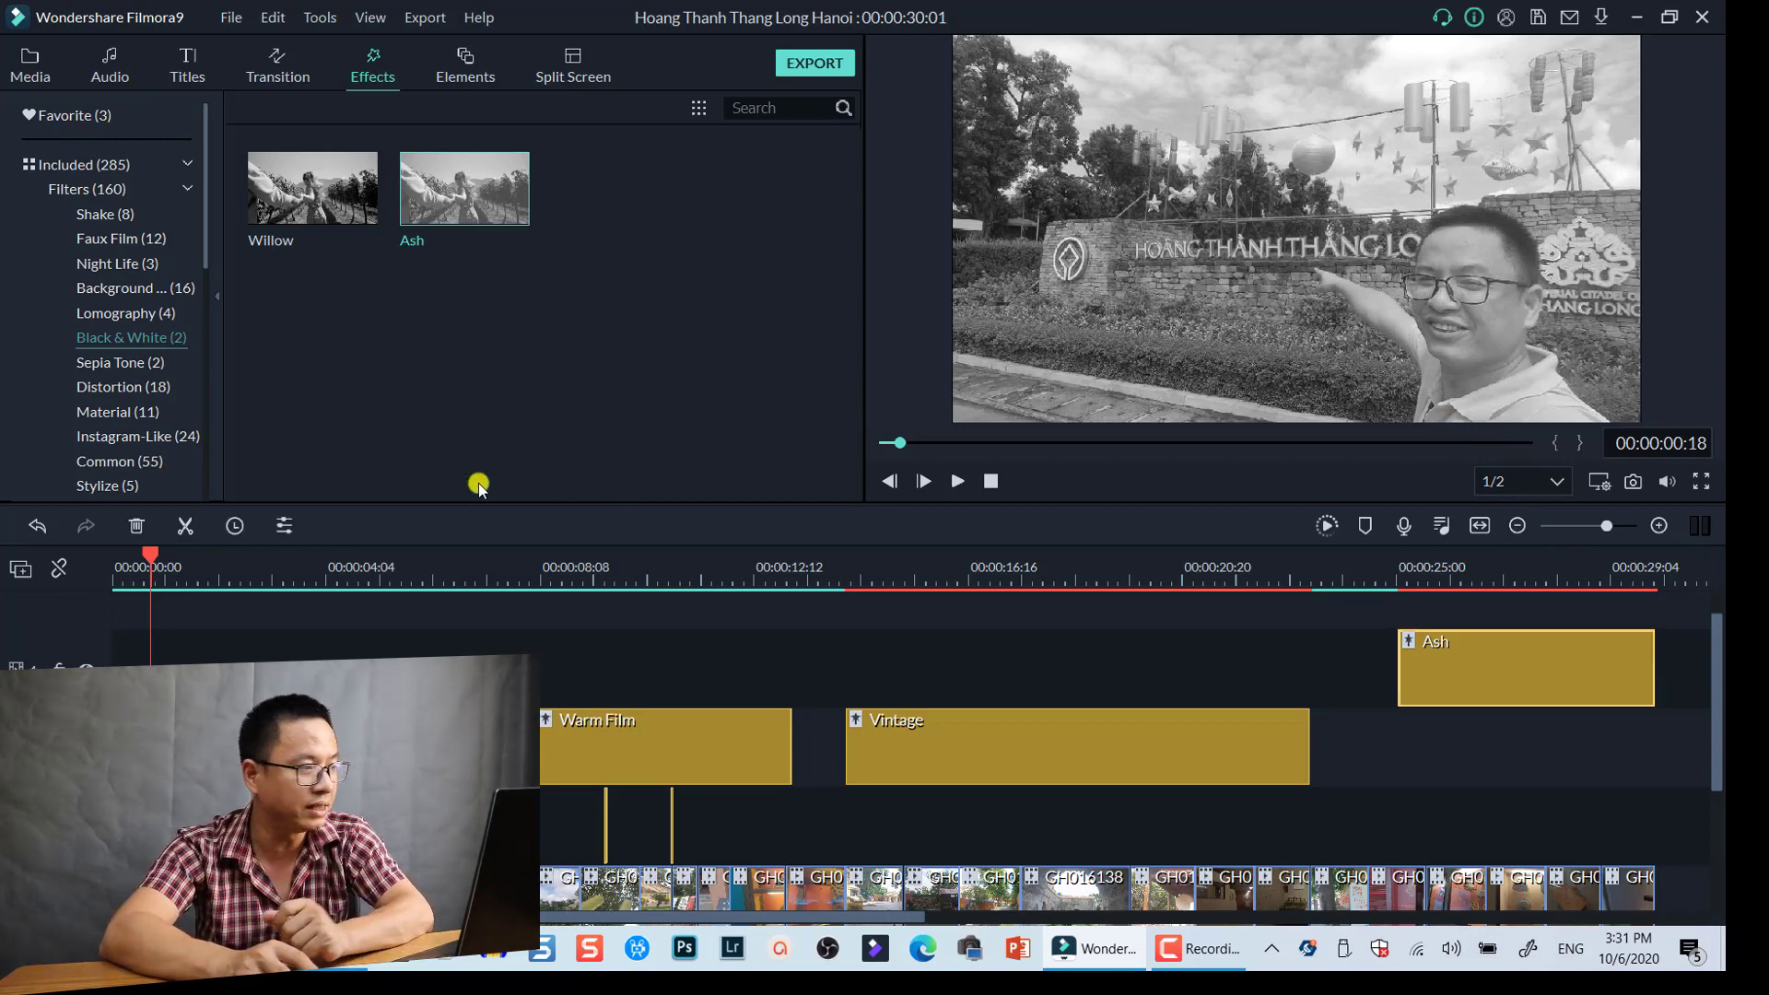
click(86, 173)
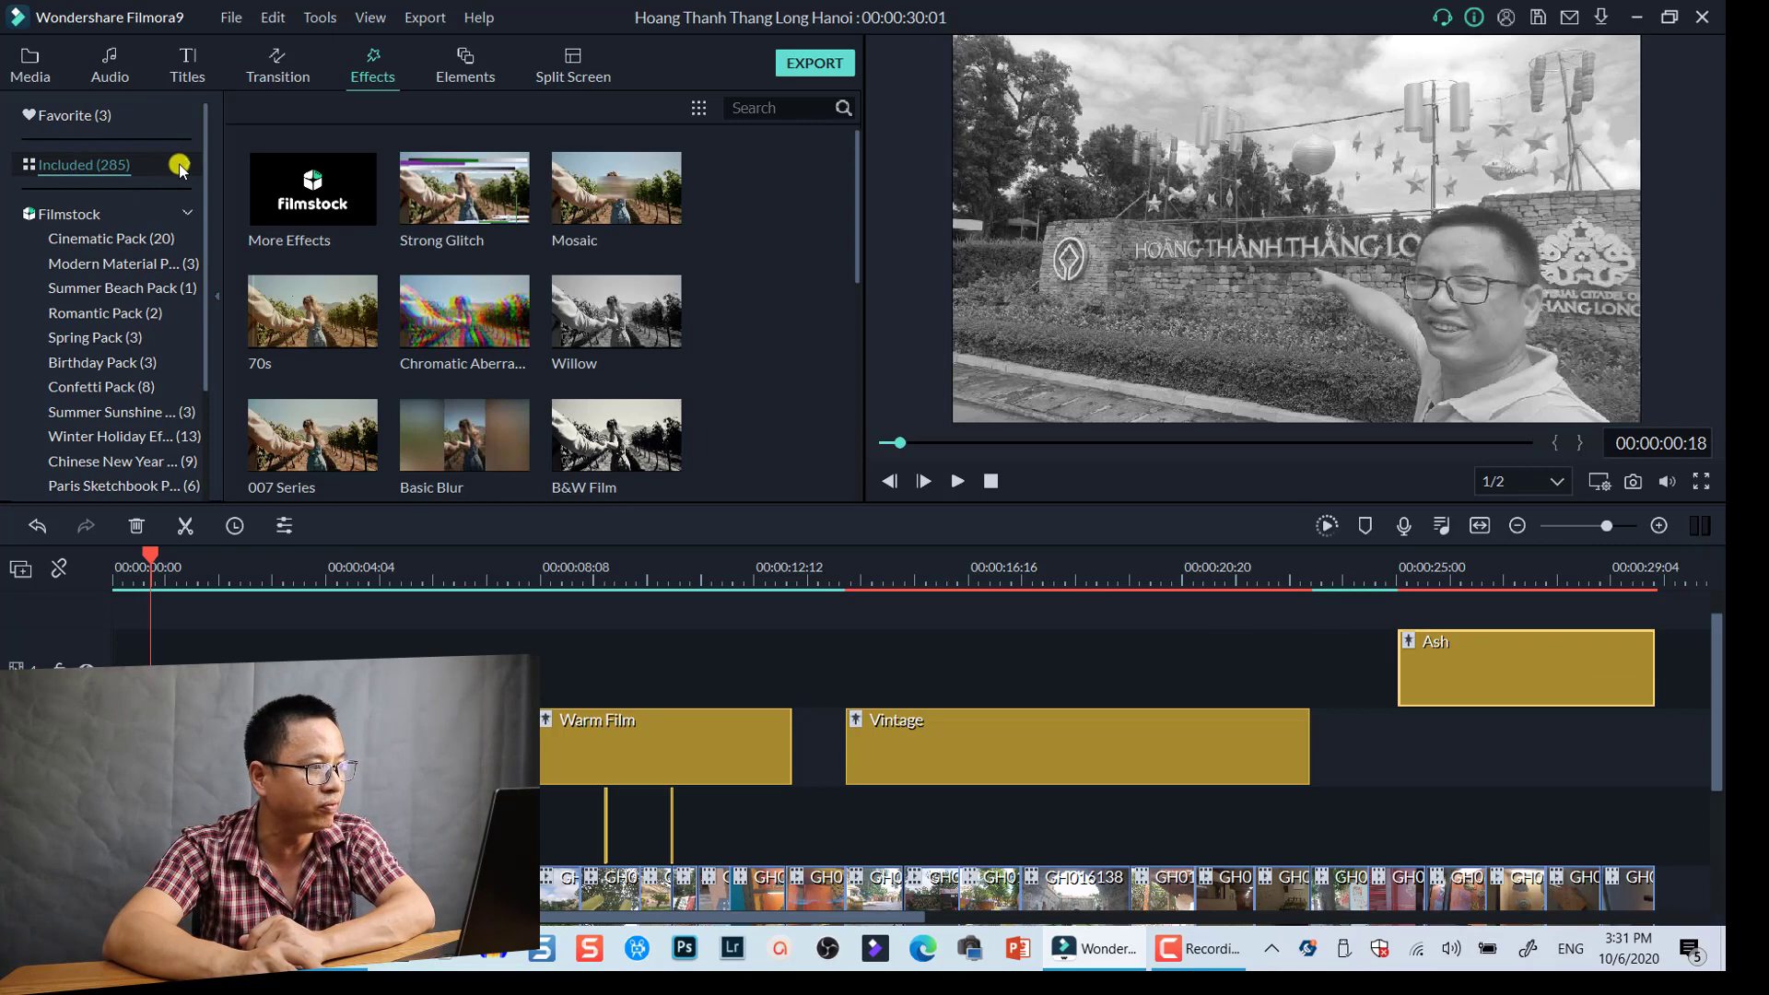
click(187, 164)
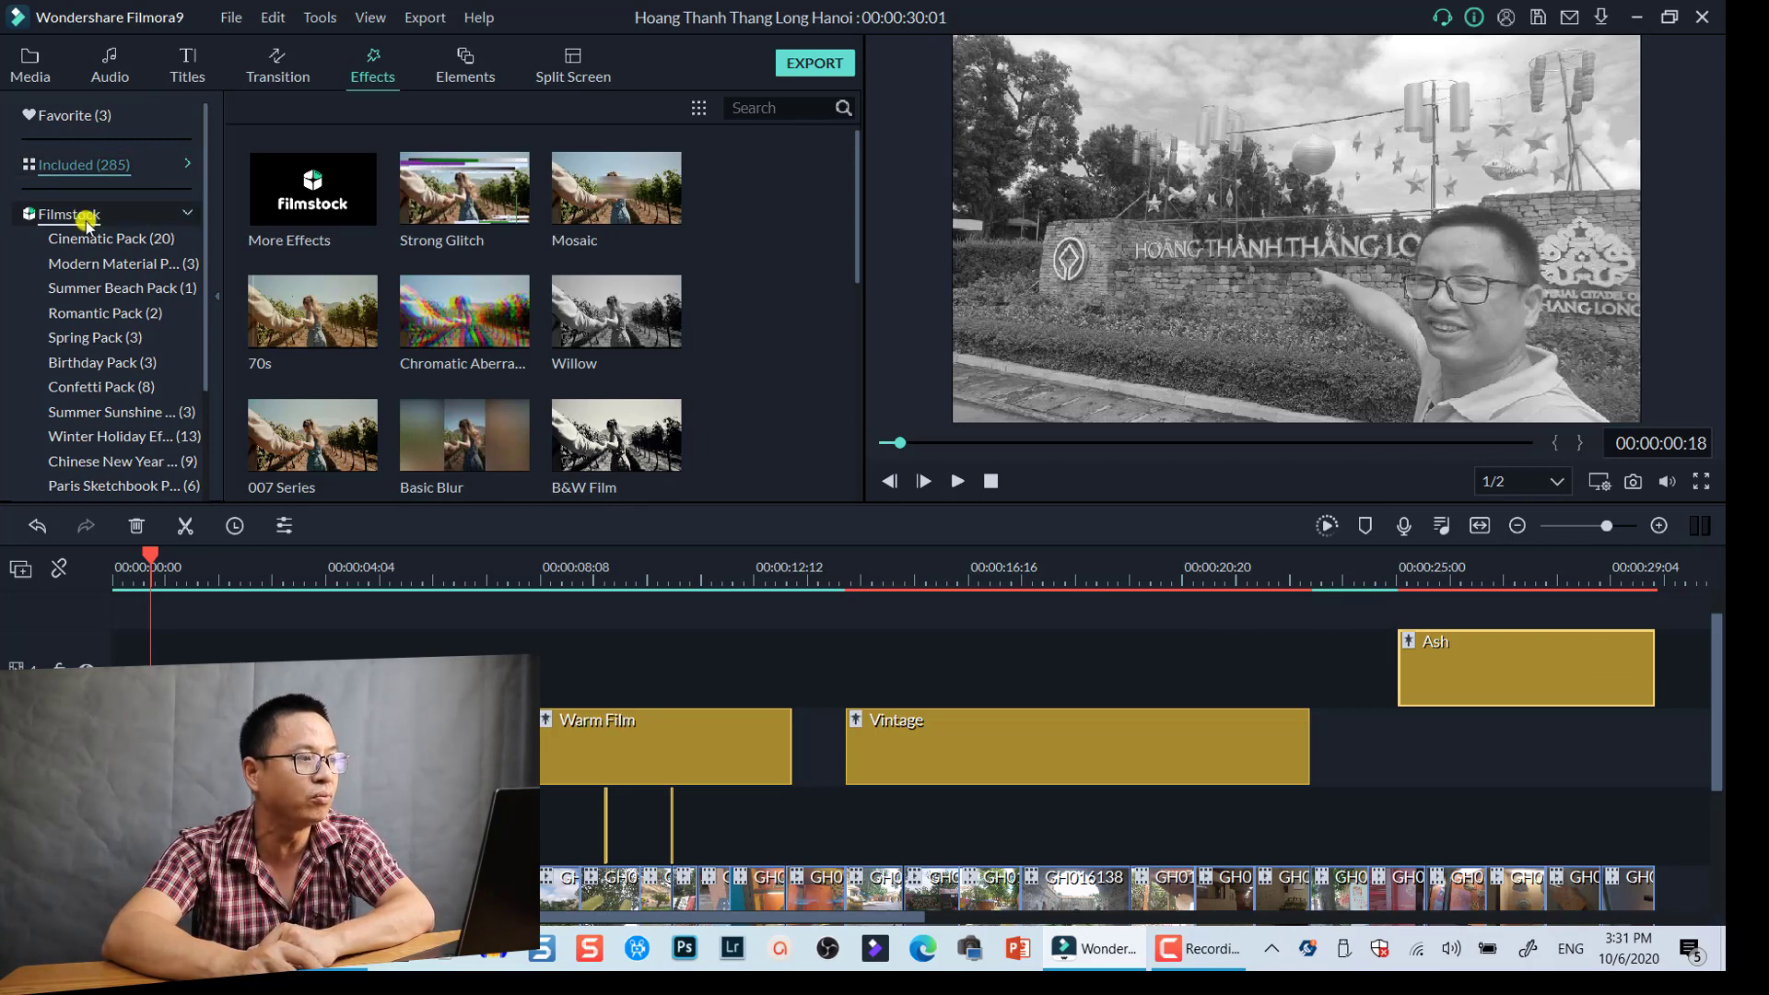
click(85, 219)
click(192, 215)
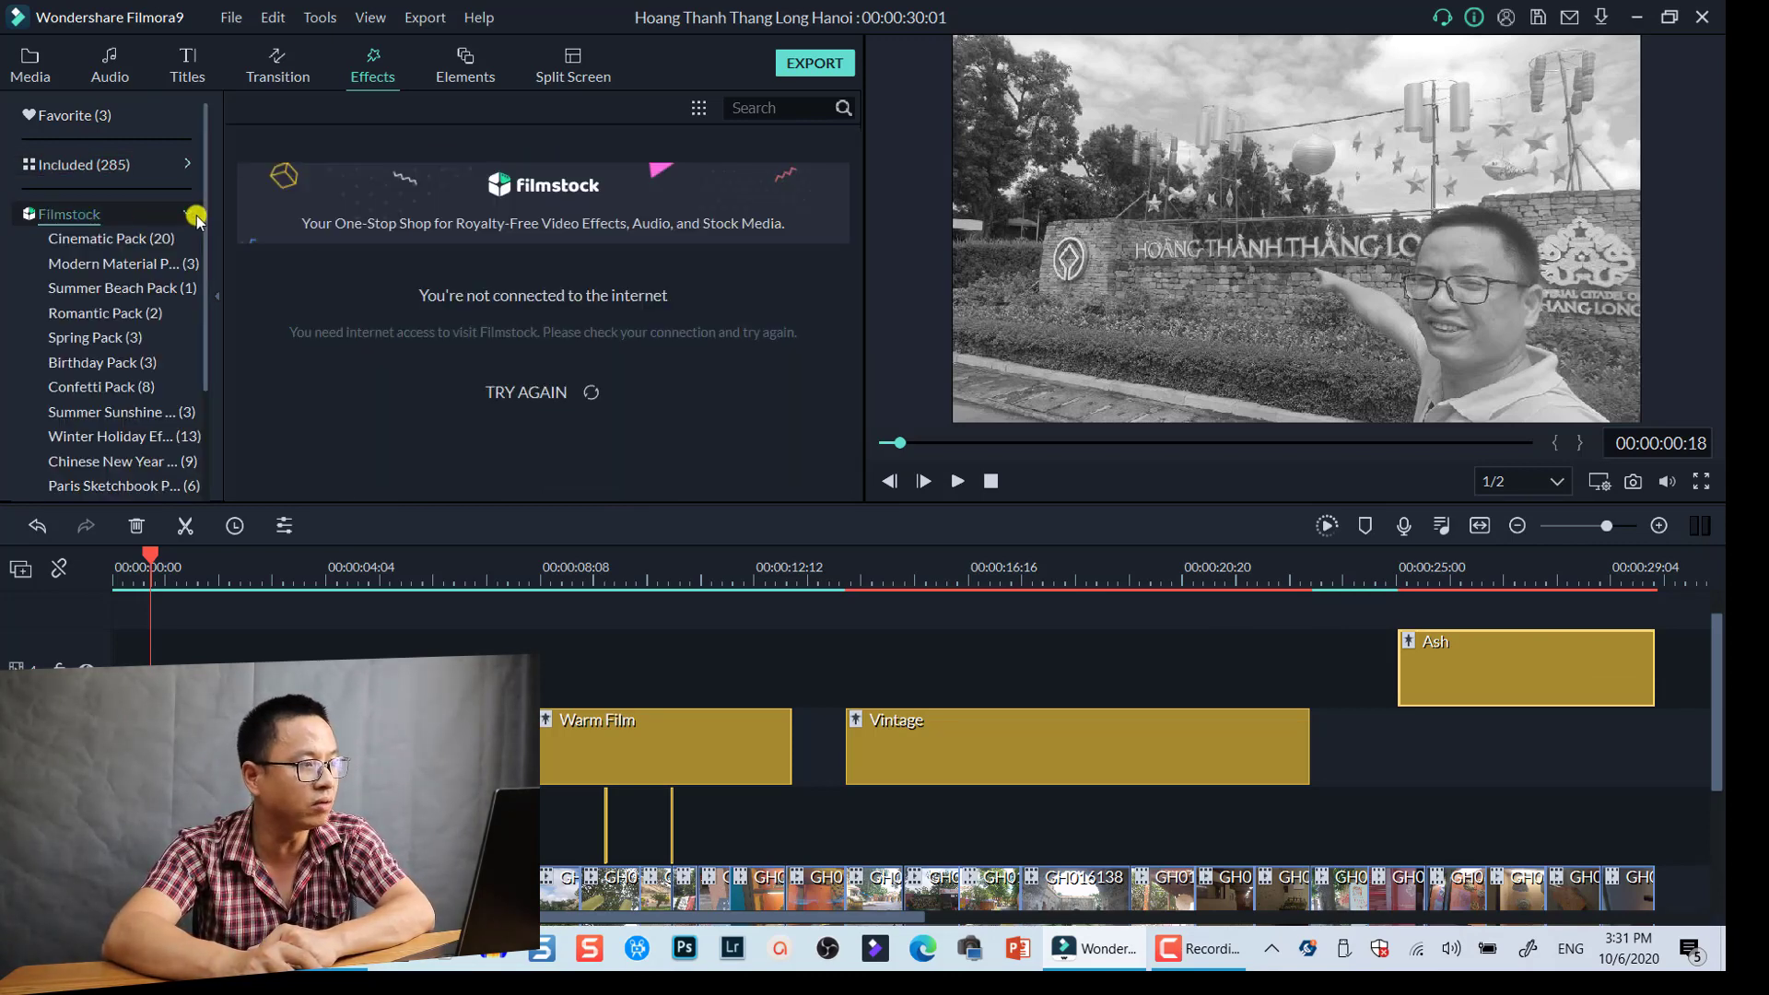
click(106, 241)
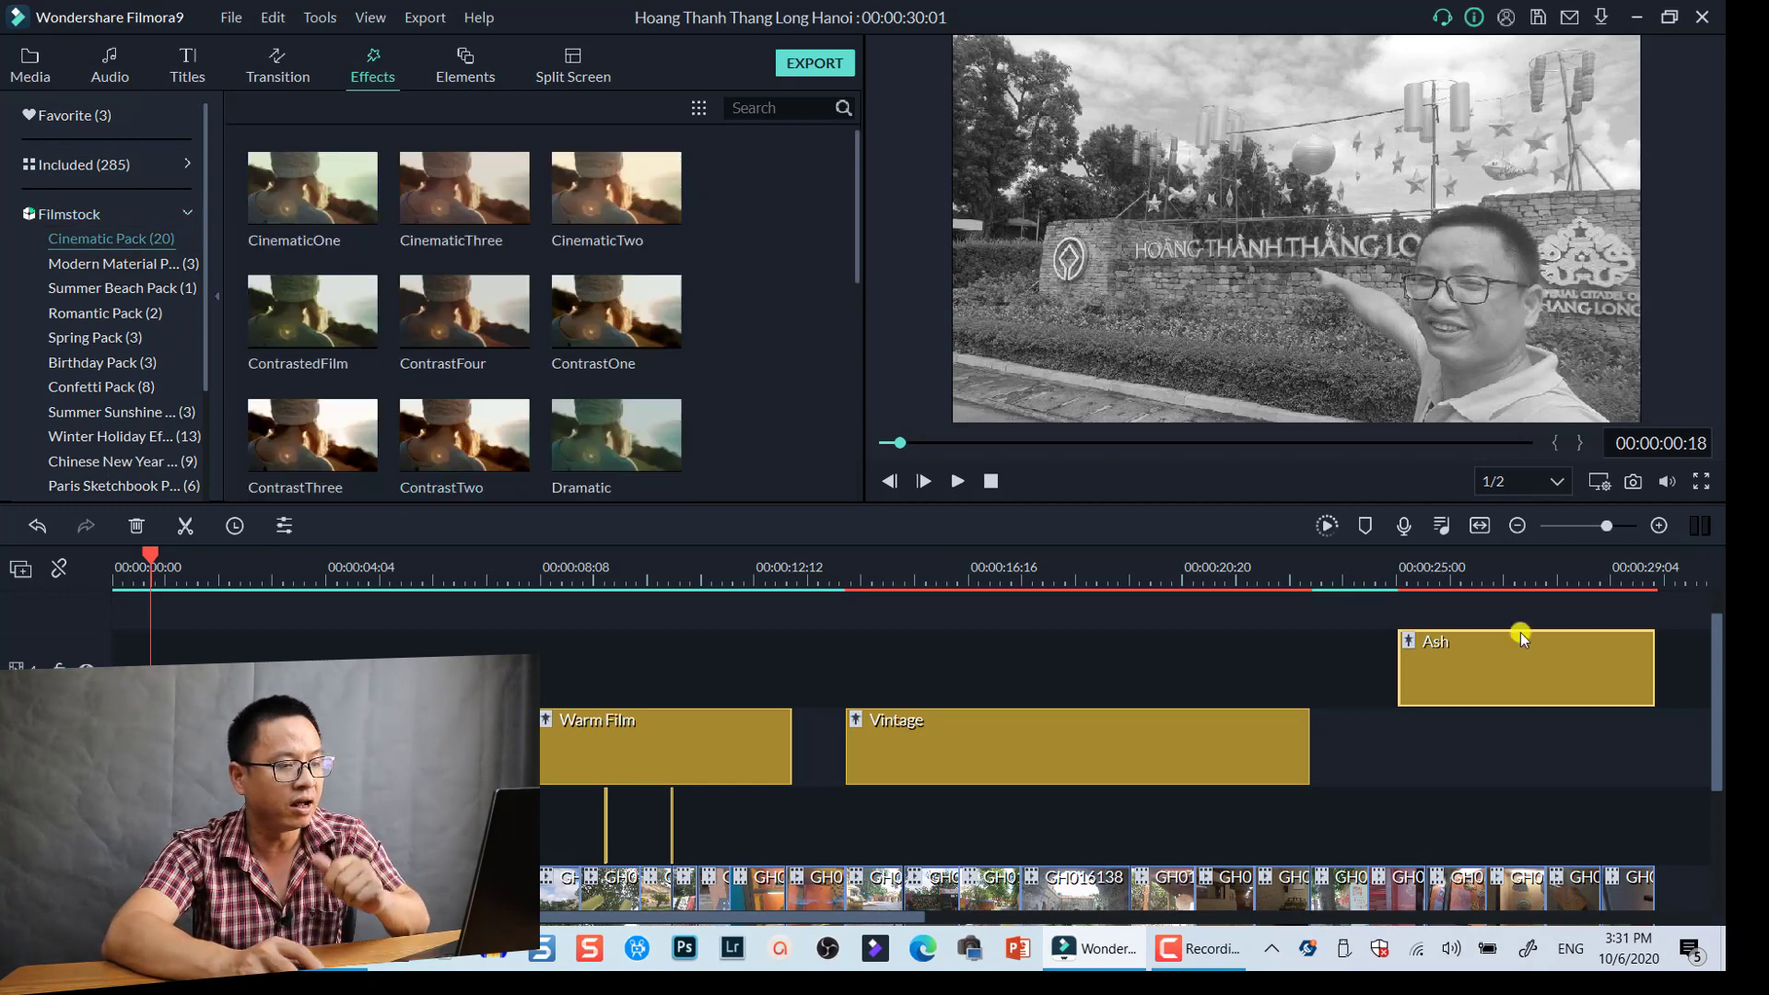
- Delete the long Vintage filter and the Ash filter from the timeline
drag(1688, 642, 1191, 790)
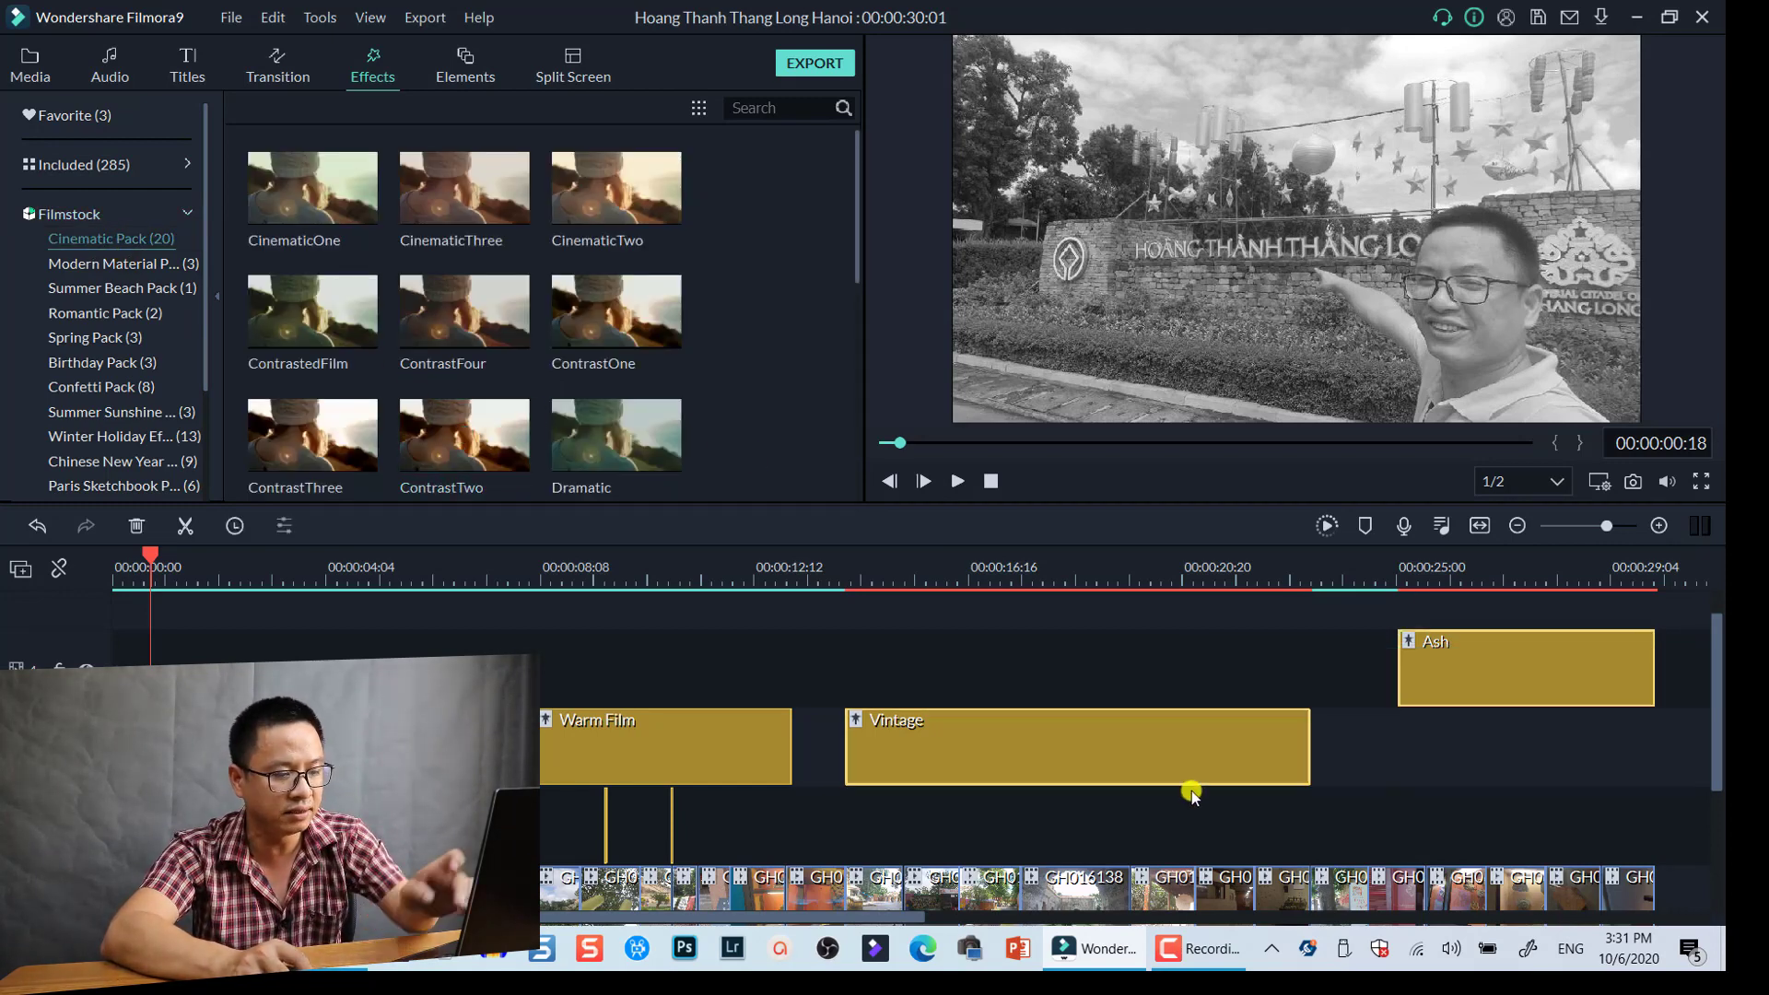
key(Delete)
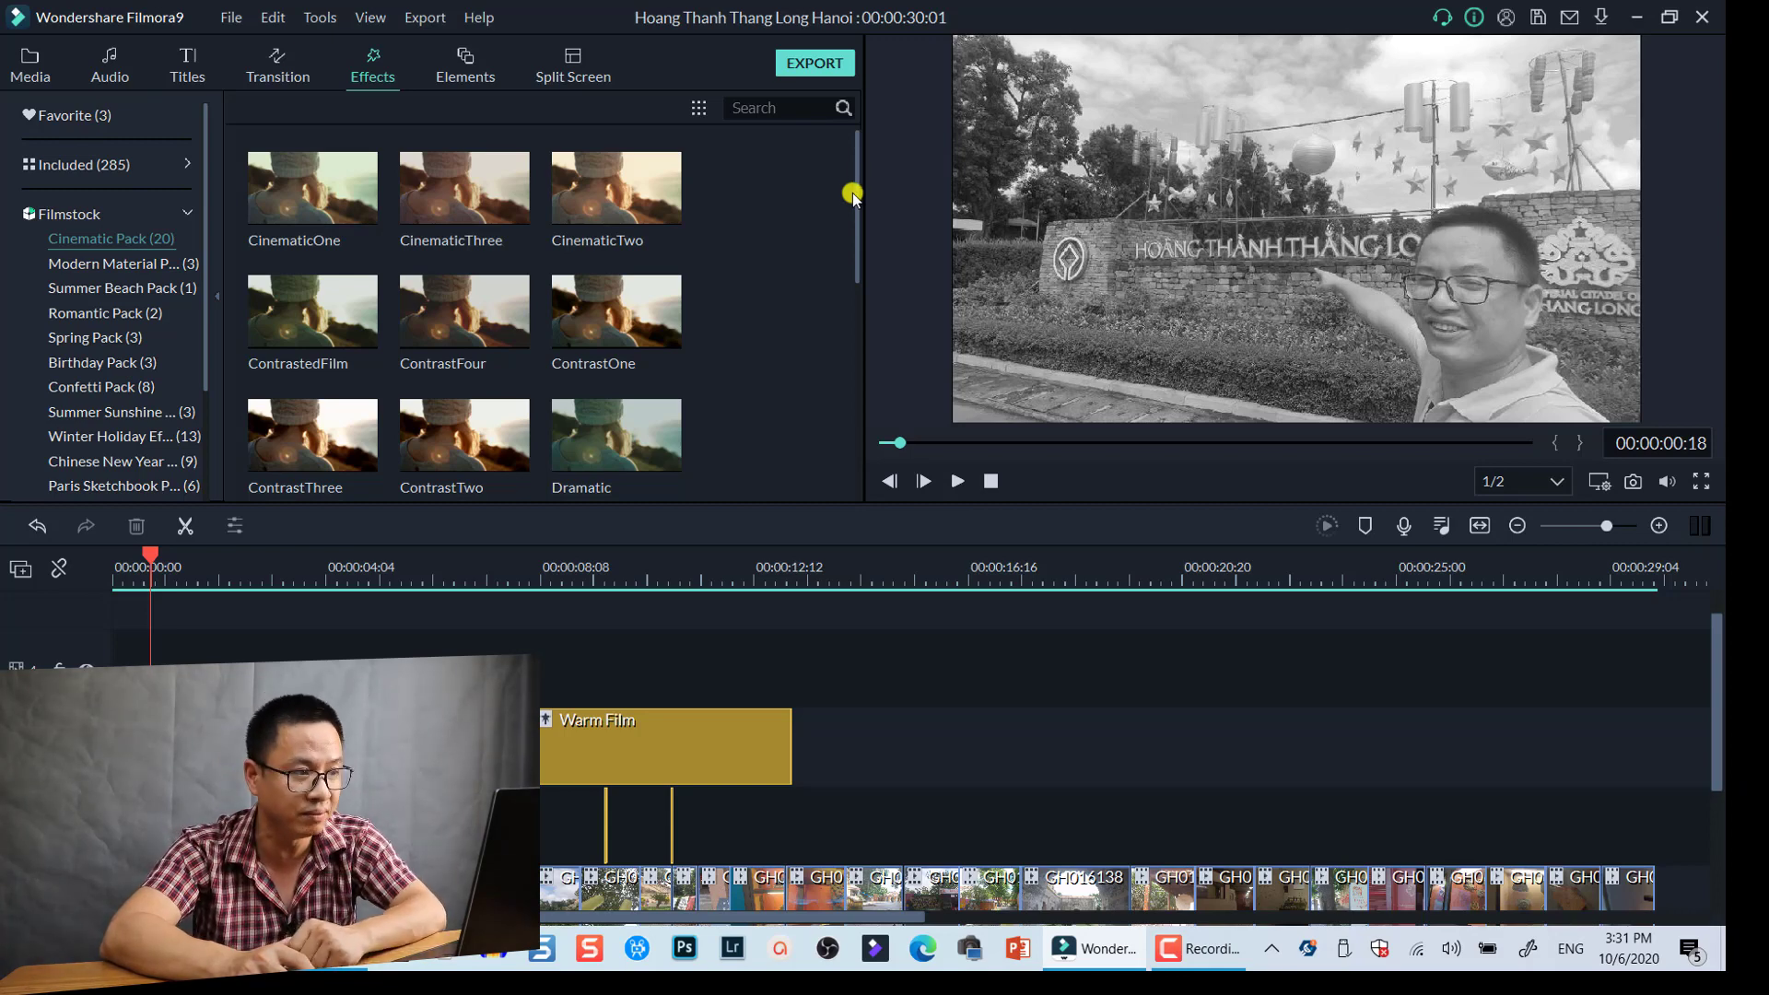
- Add the Cinematic Pack filter VibrantFilm on track 3 after Warm Film and view its look at 00:00:17:13
drag(852, 195, 829, 421)
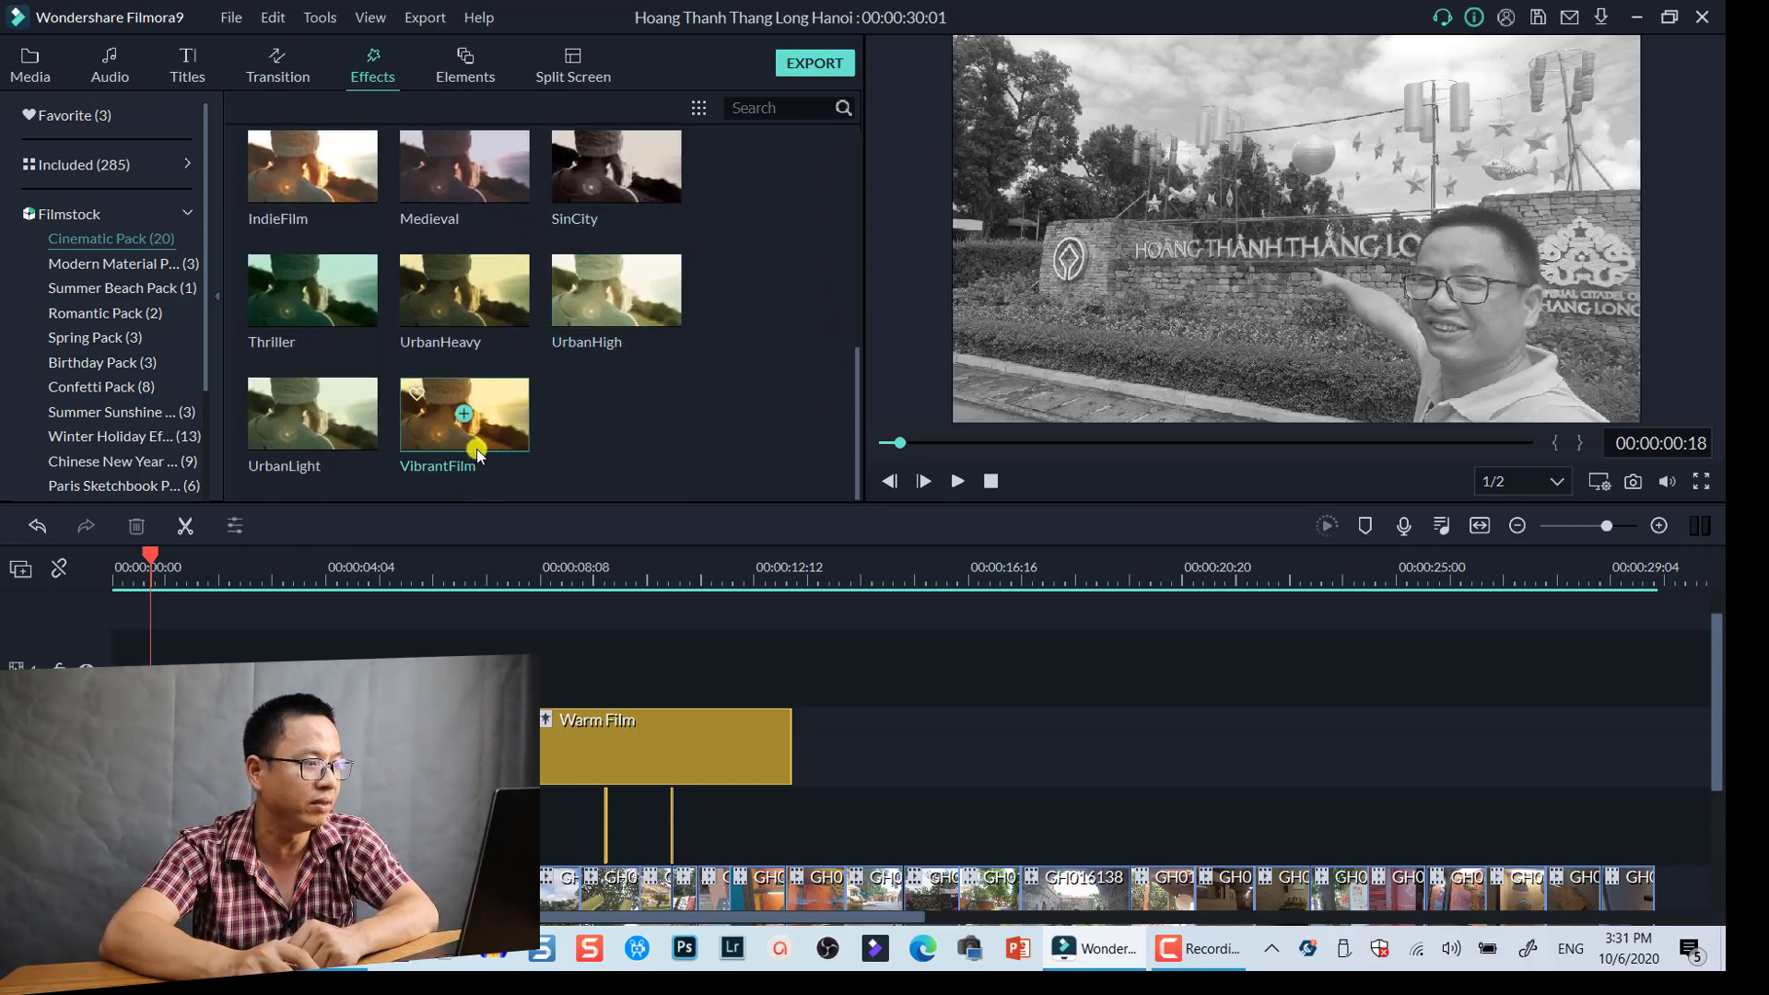
drag(477, 454, 970, 597)
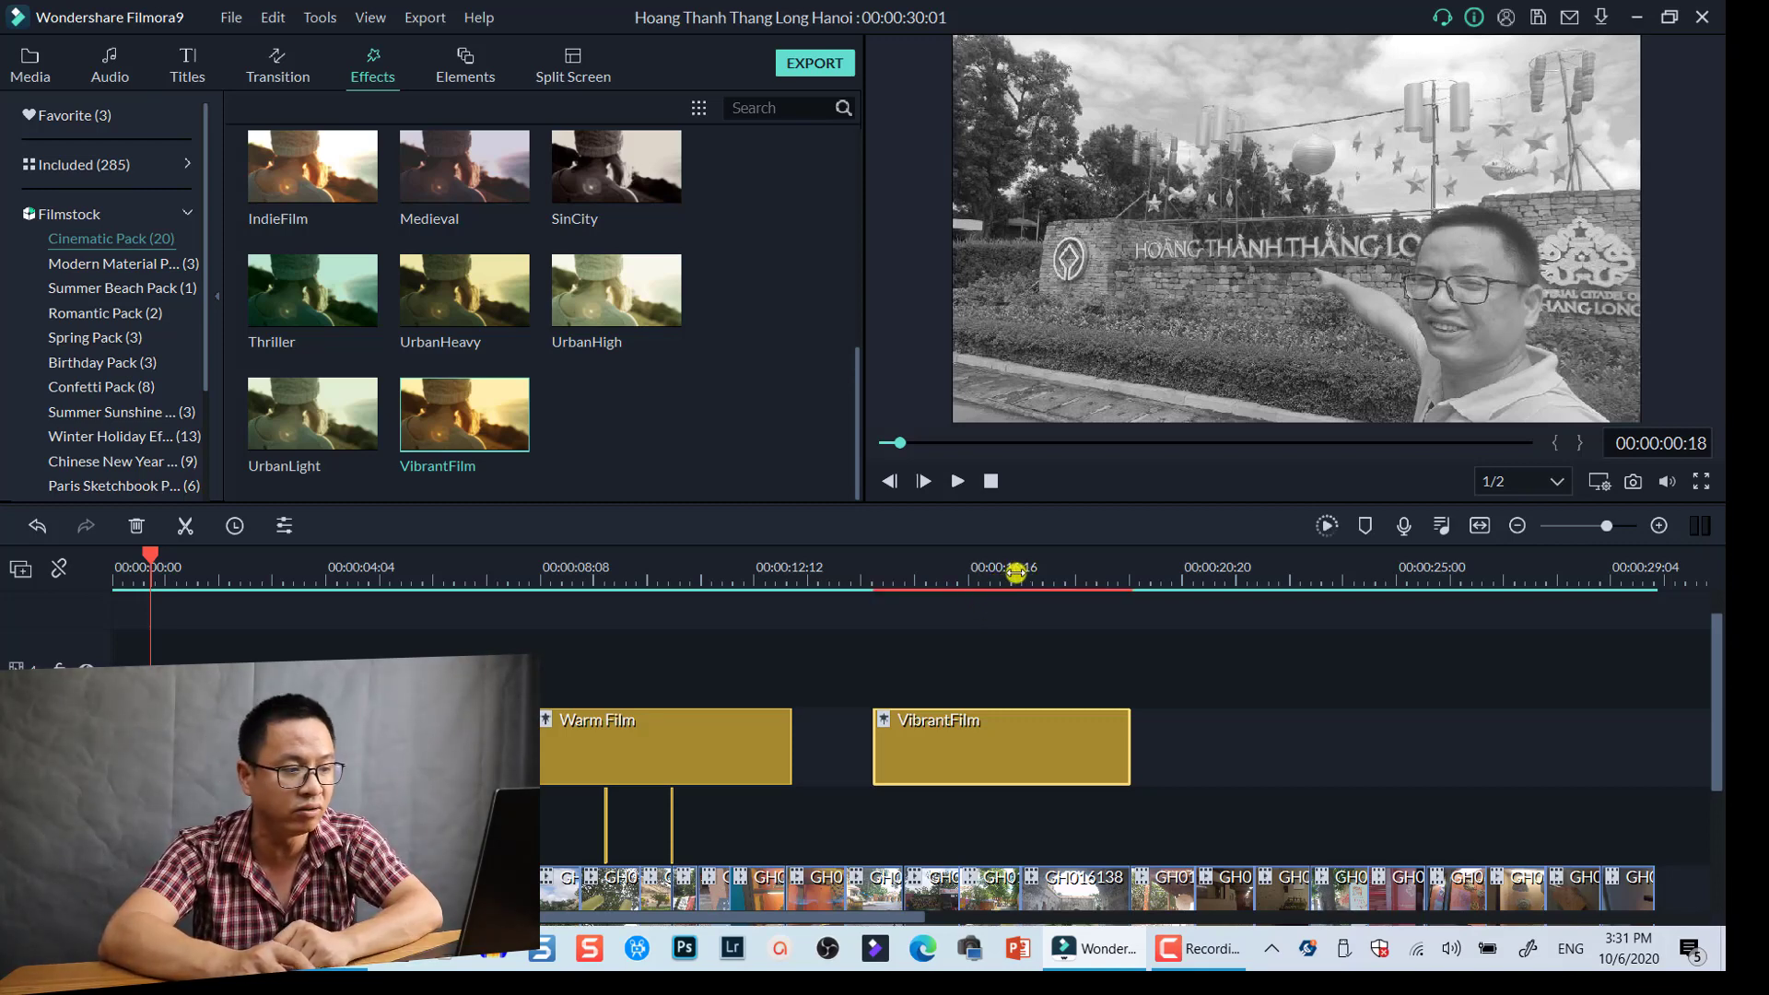
click(1013, 572)
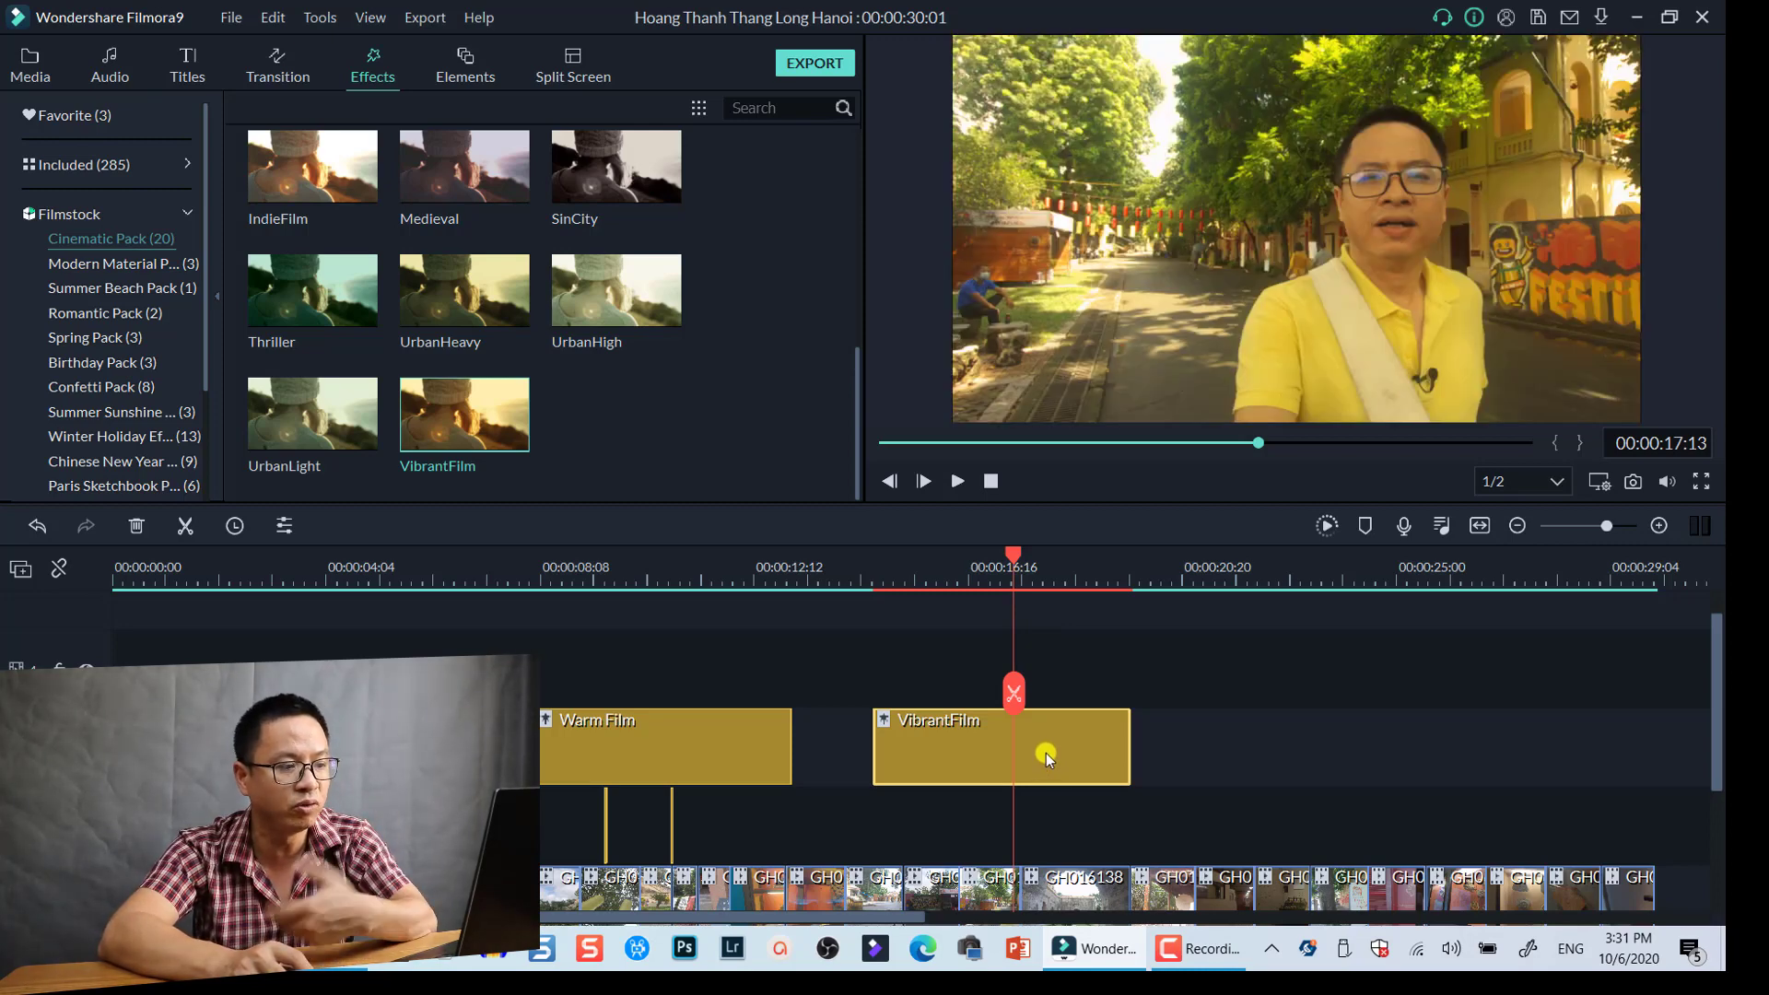
- Set the VibrantFilm filter's Alpha to 46, then delete the filter from the timeline
double_click(1046, 754)
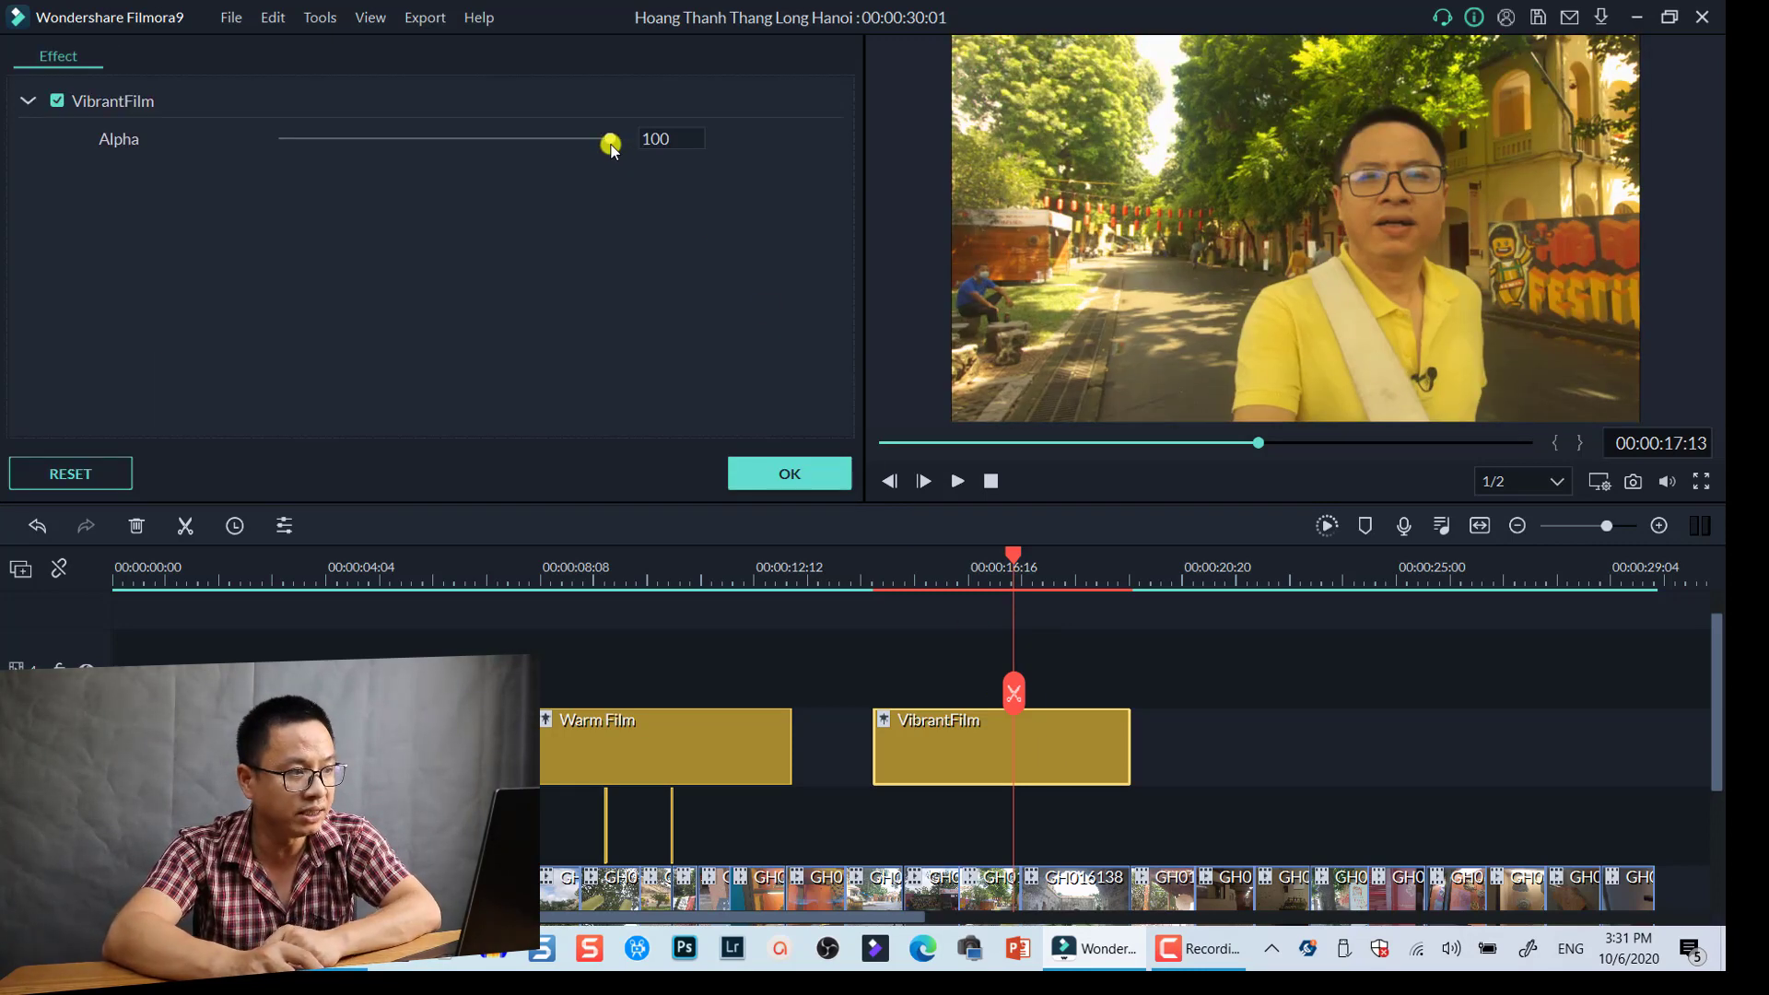
drag(597, 148, 434, 163)
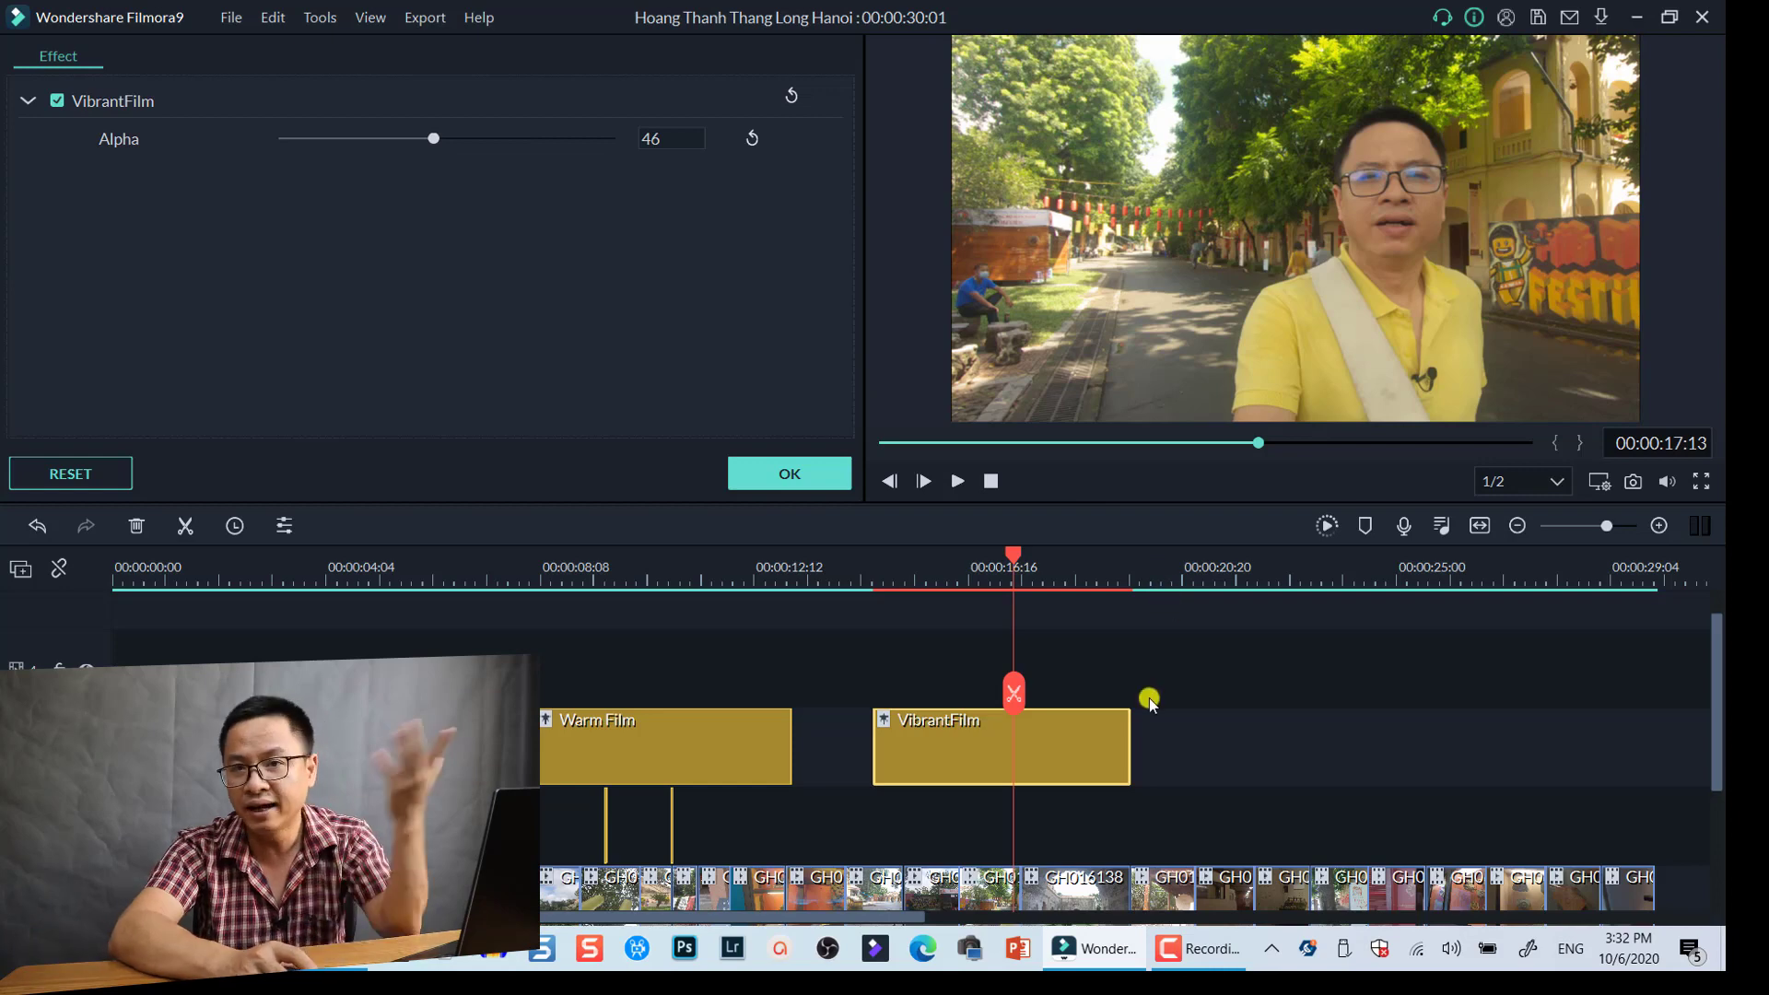
click(819, 468)
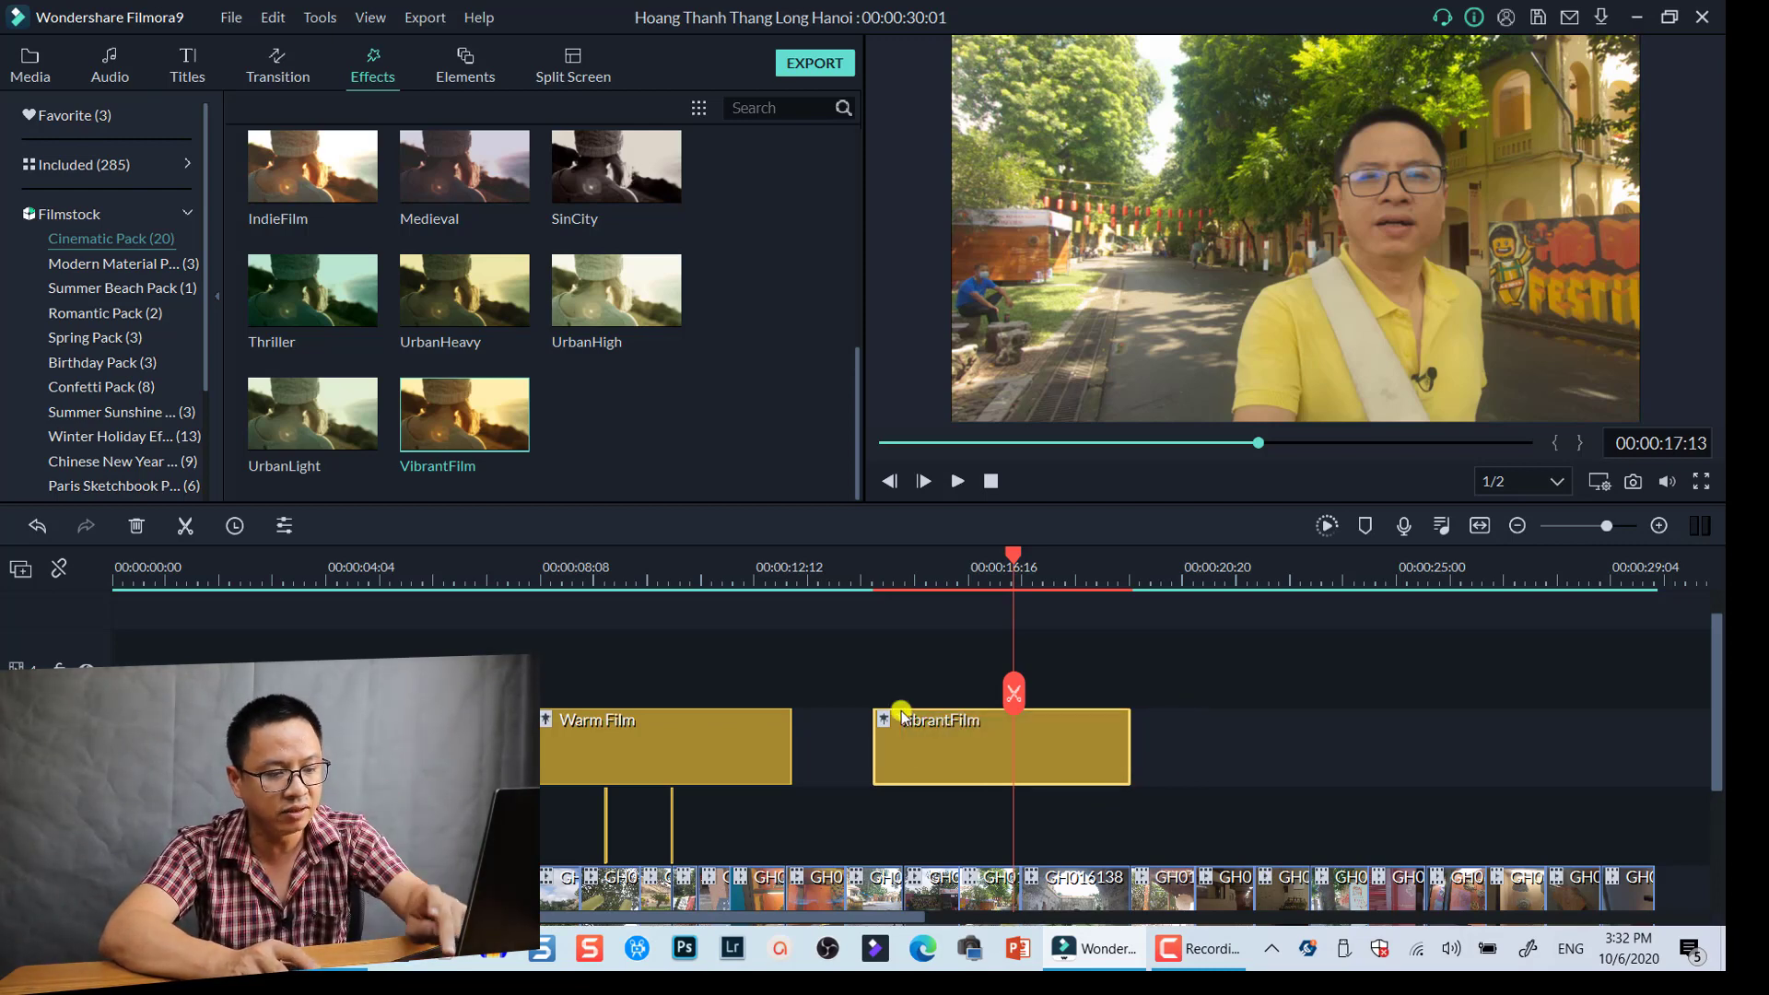
key(Delete)
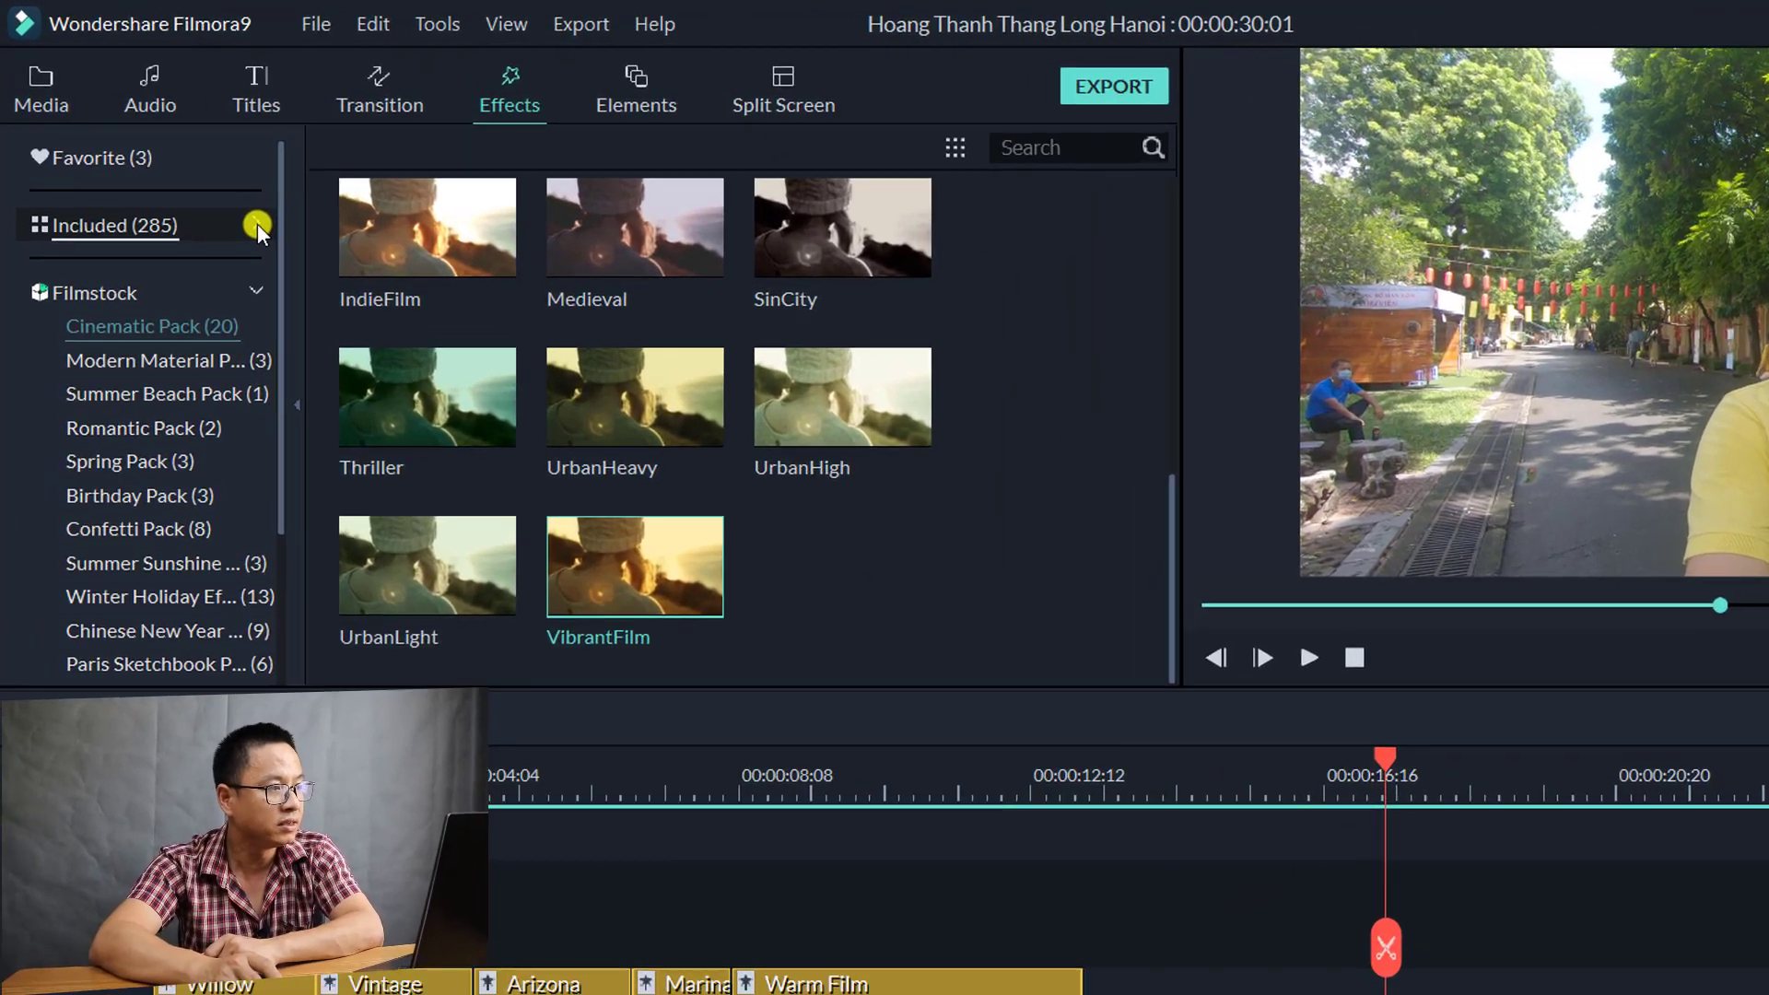
- Compare the Cinematic and Blockbuster categories of the included LUT effects
click(199, 176)
scroll(143, 372, down, 5)
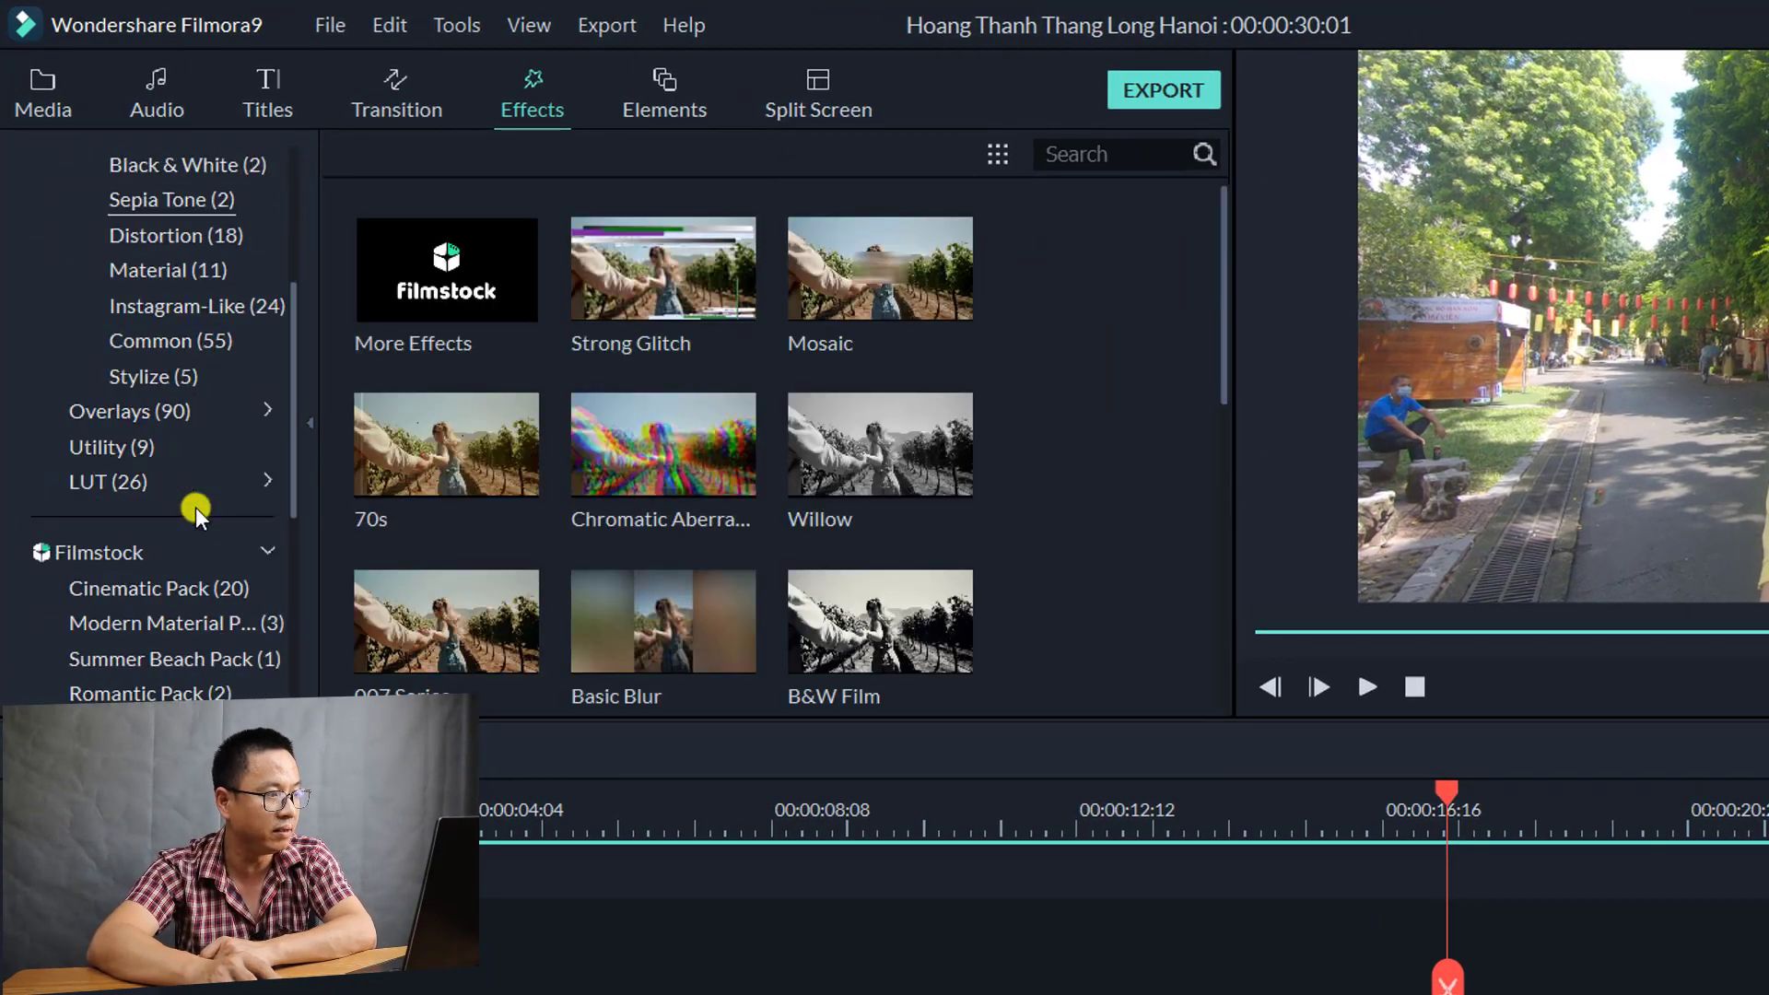
click(98, 377)
scroll(97, 378, down, 4)
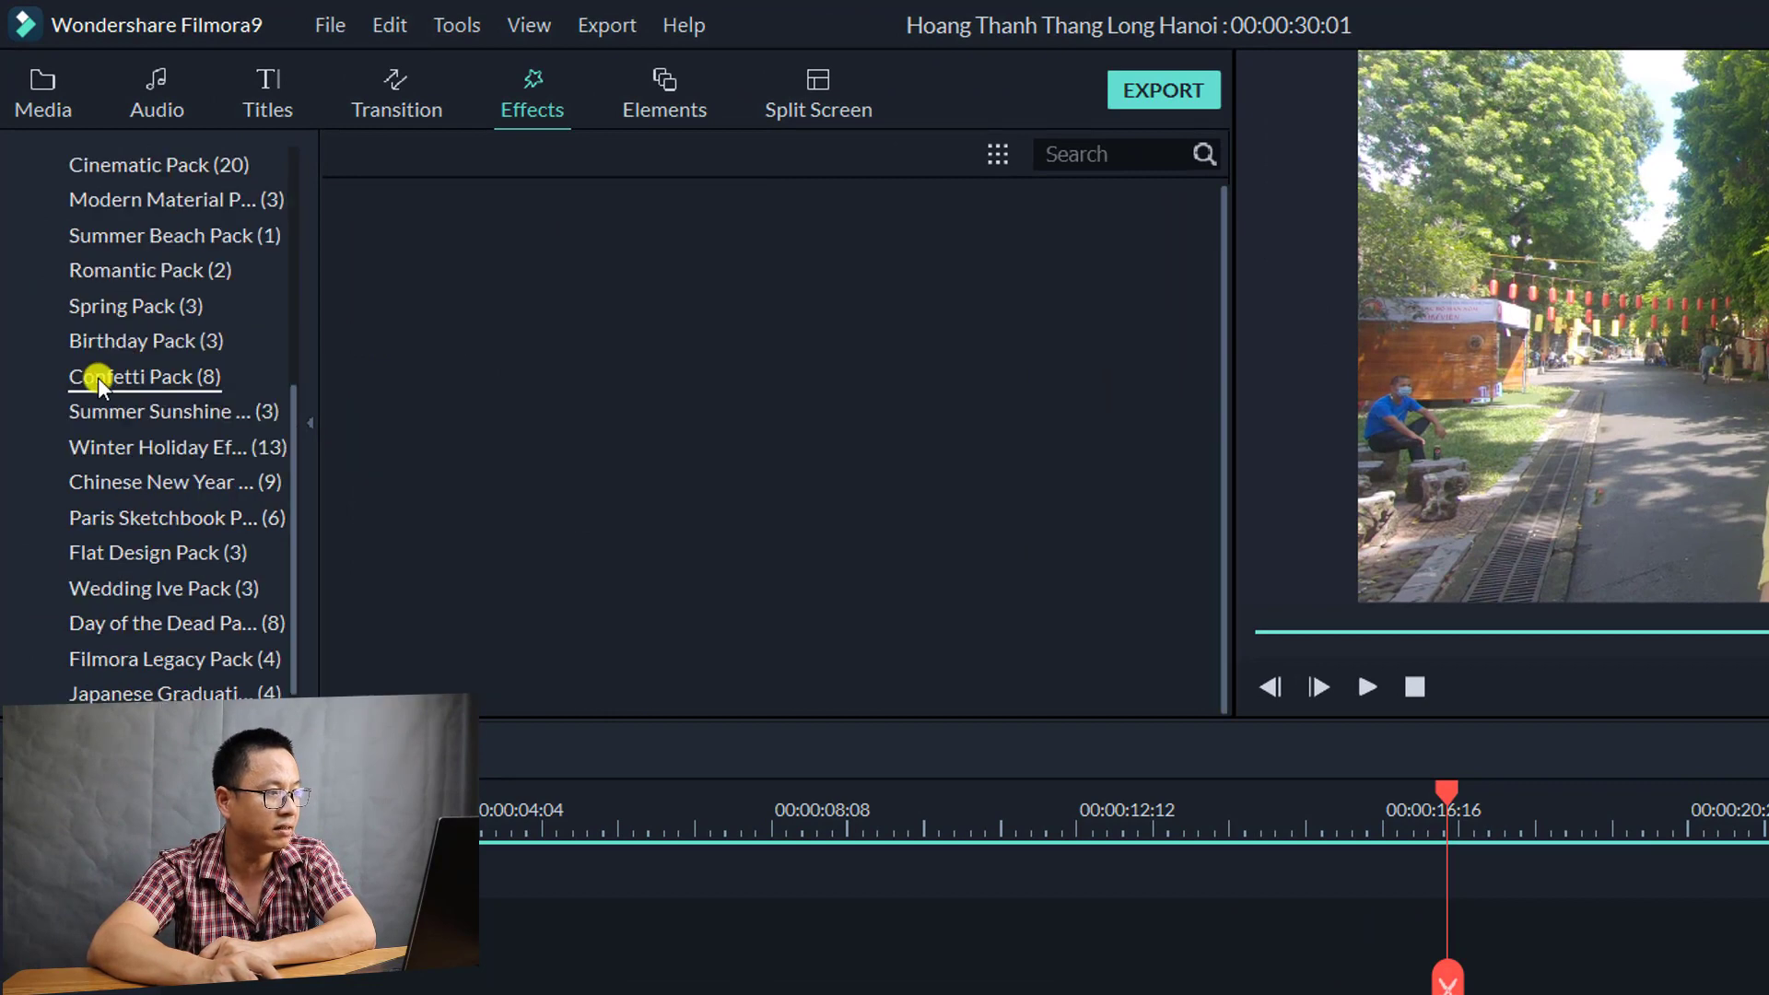
scroll(213, 339, up, 6)
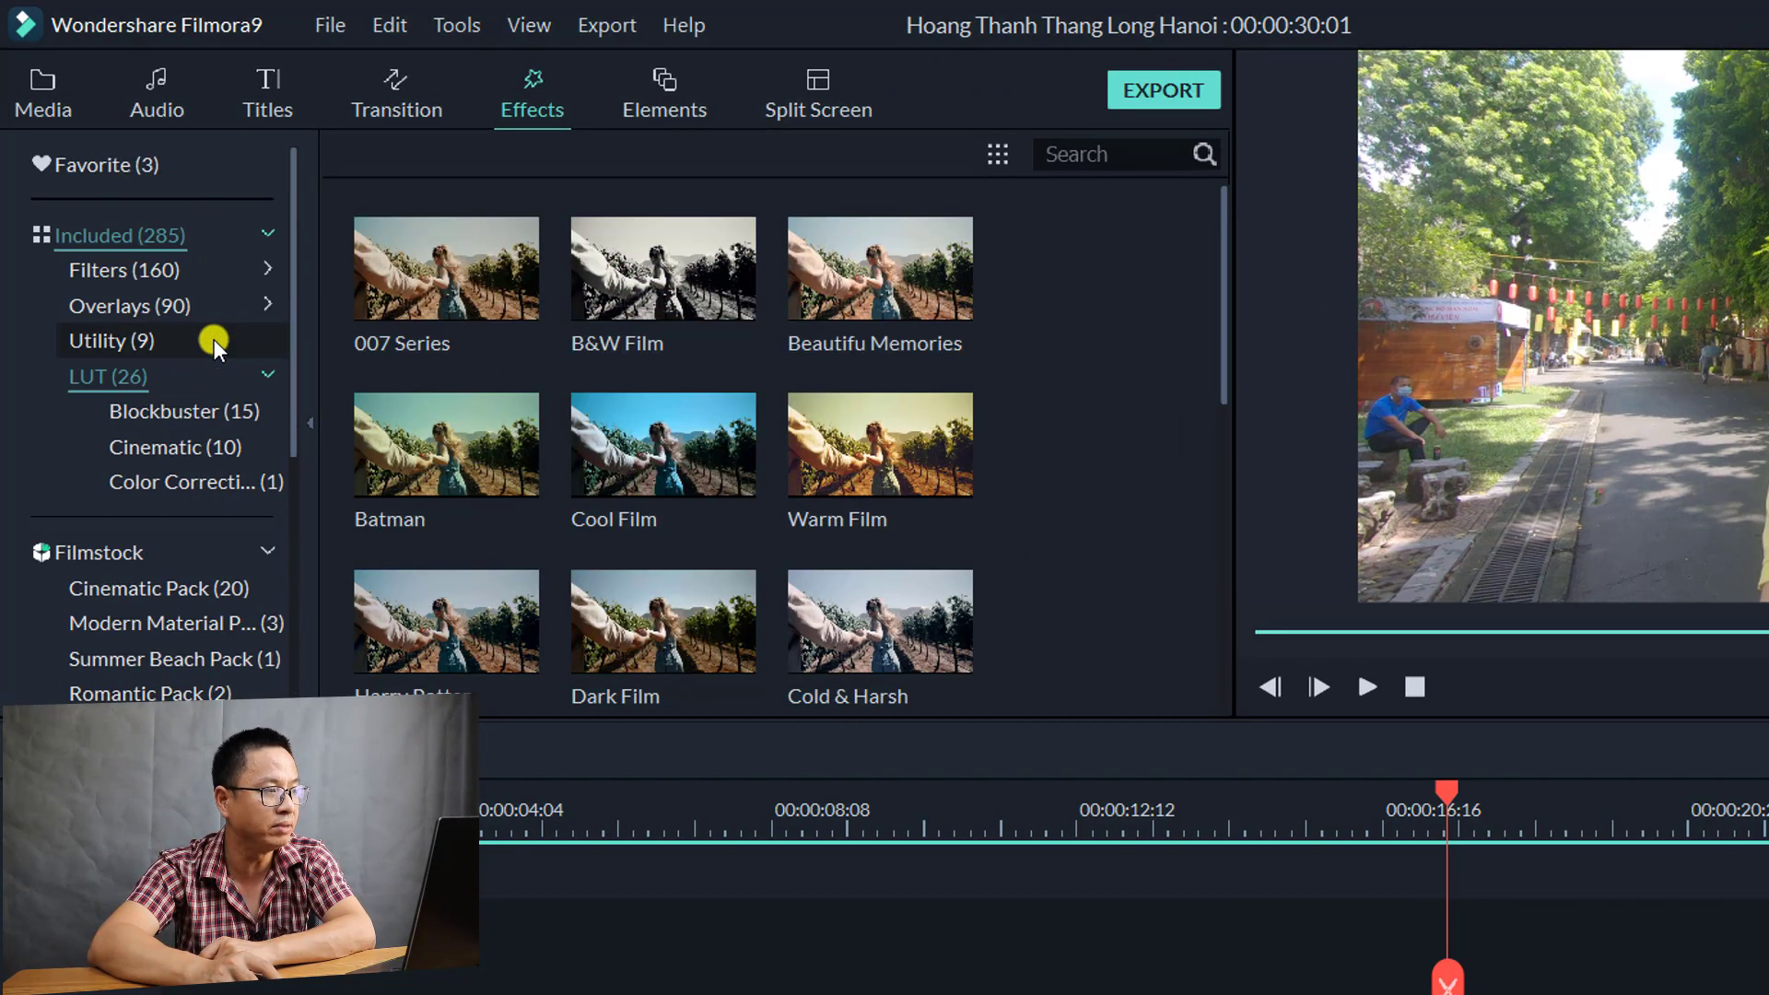
click(186, 407)
click(196, 447)
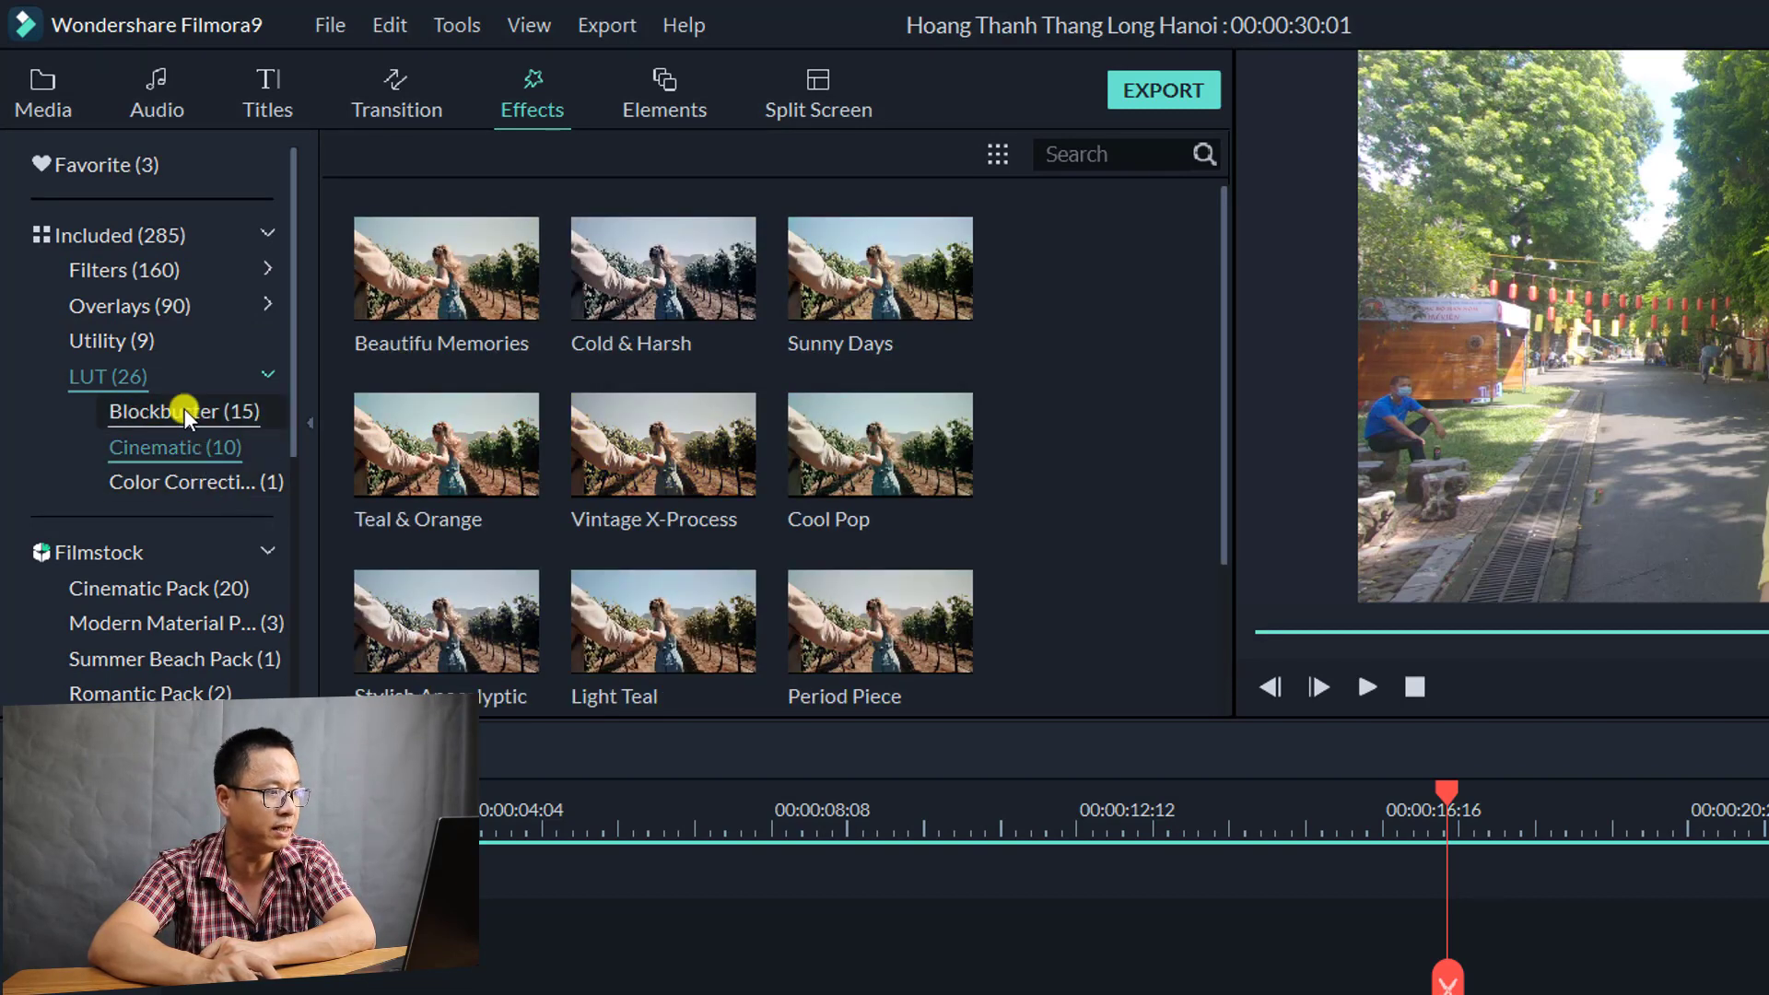
click(184, 408)
click(188, 438)
click(189, 414)
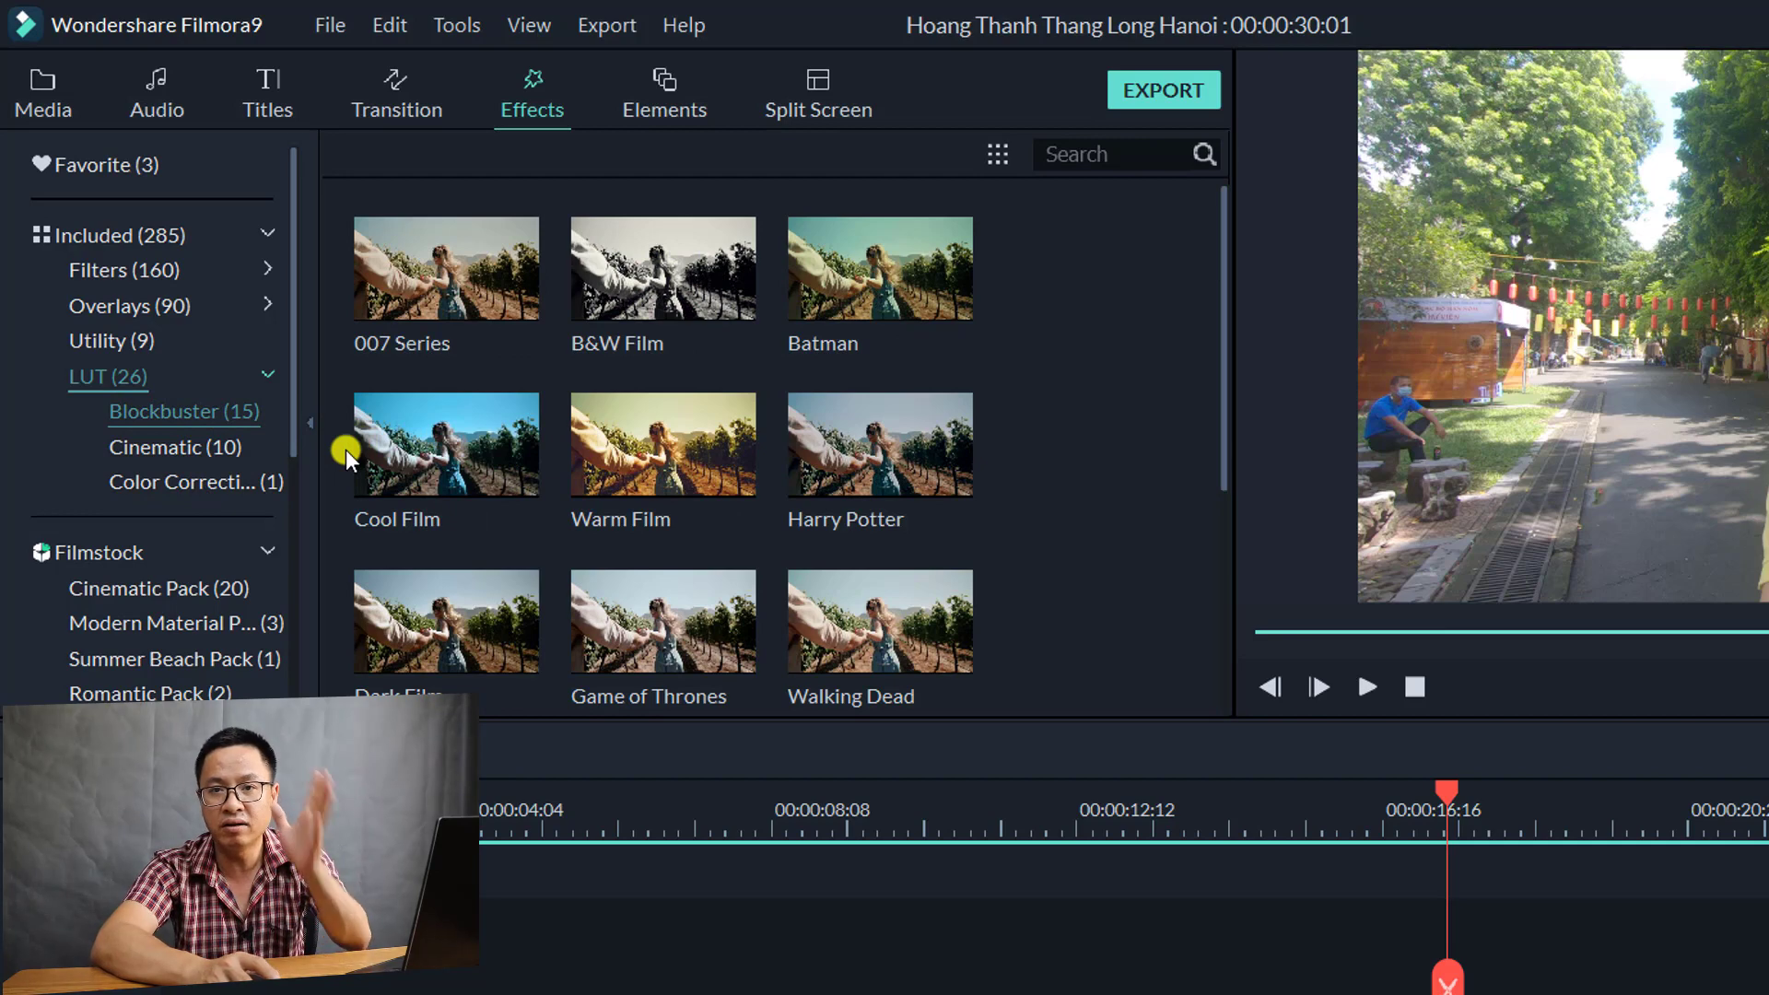
- Examine the whole Blockbuster LUT list, comparing looks such as Cool Film, Warm Film and Harry Potter
mouse_move(396, 489)
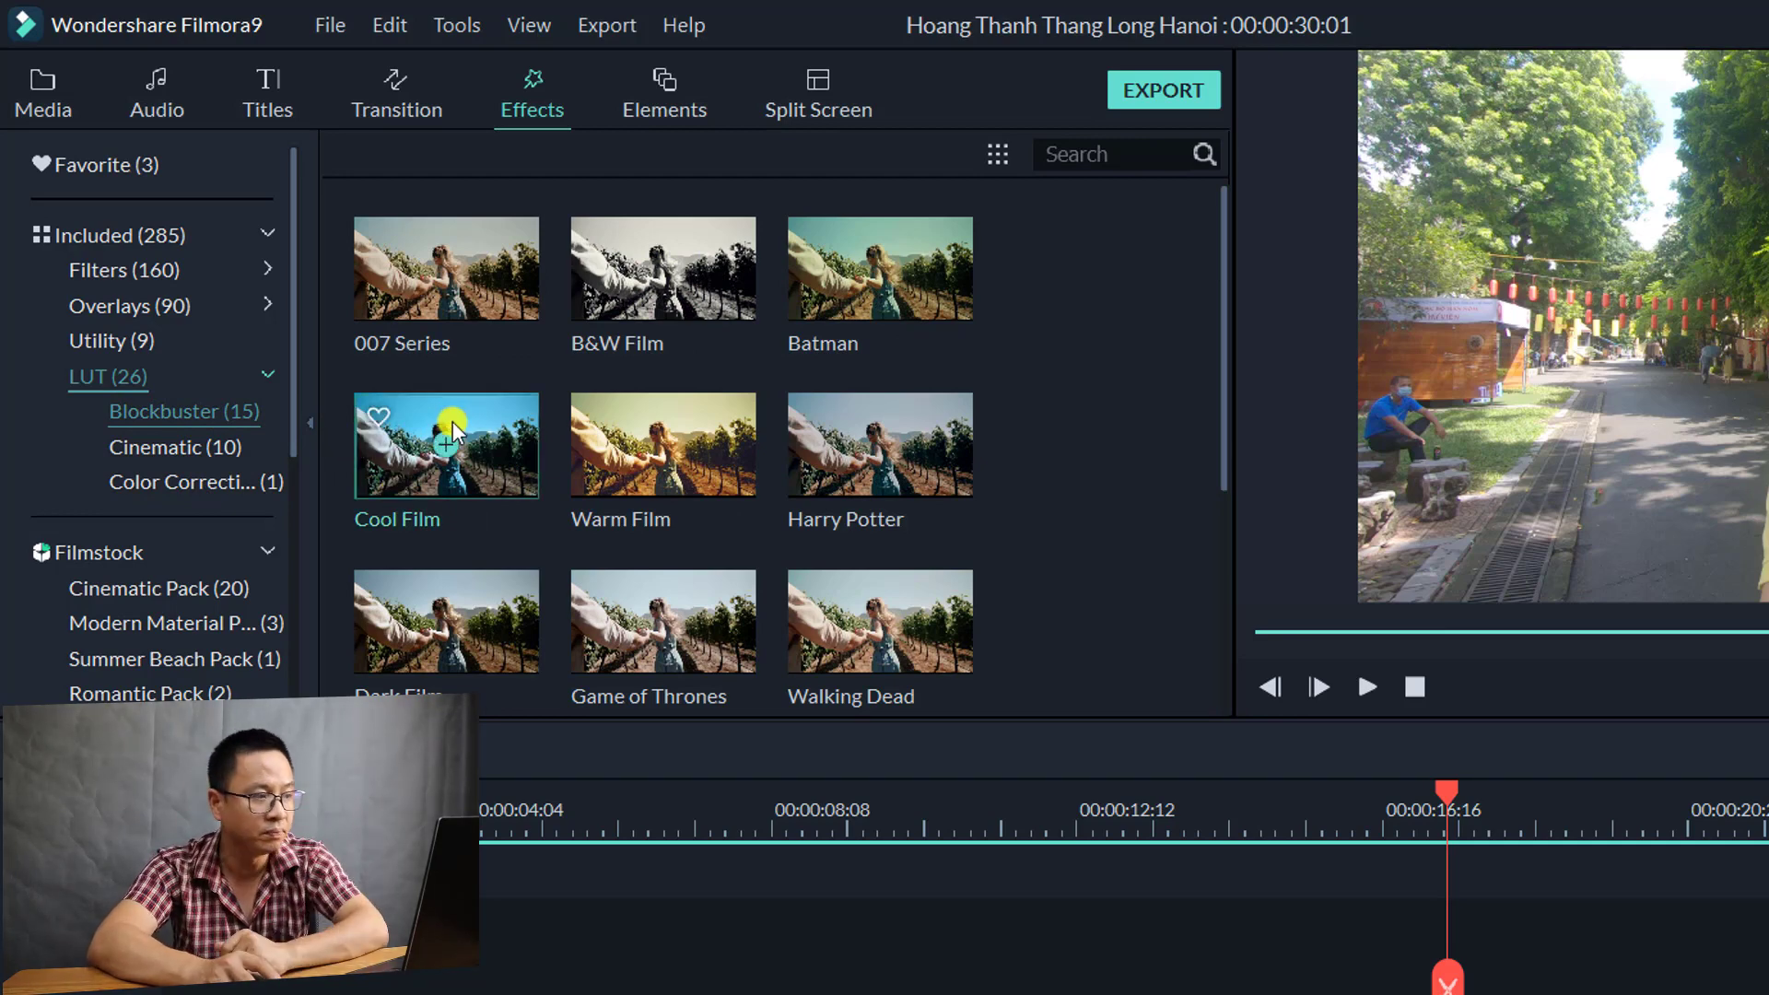
mouse_move(652, 406)
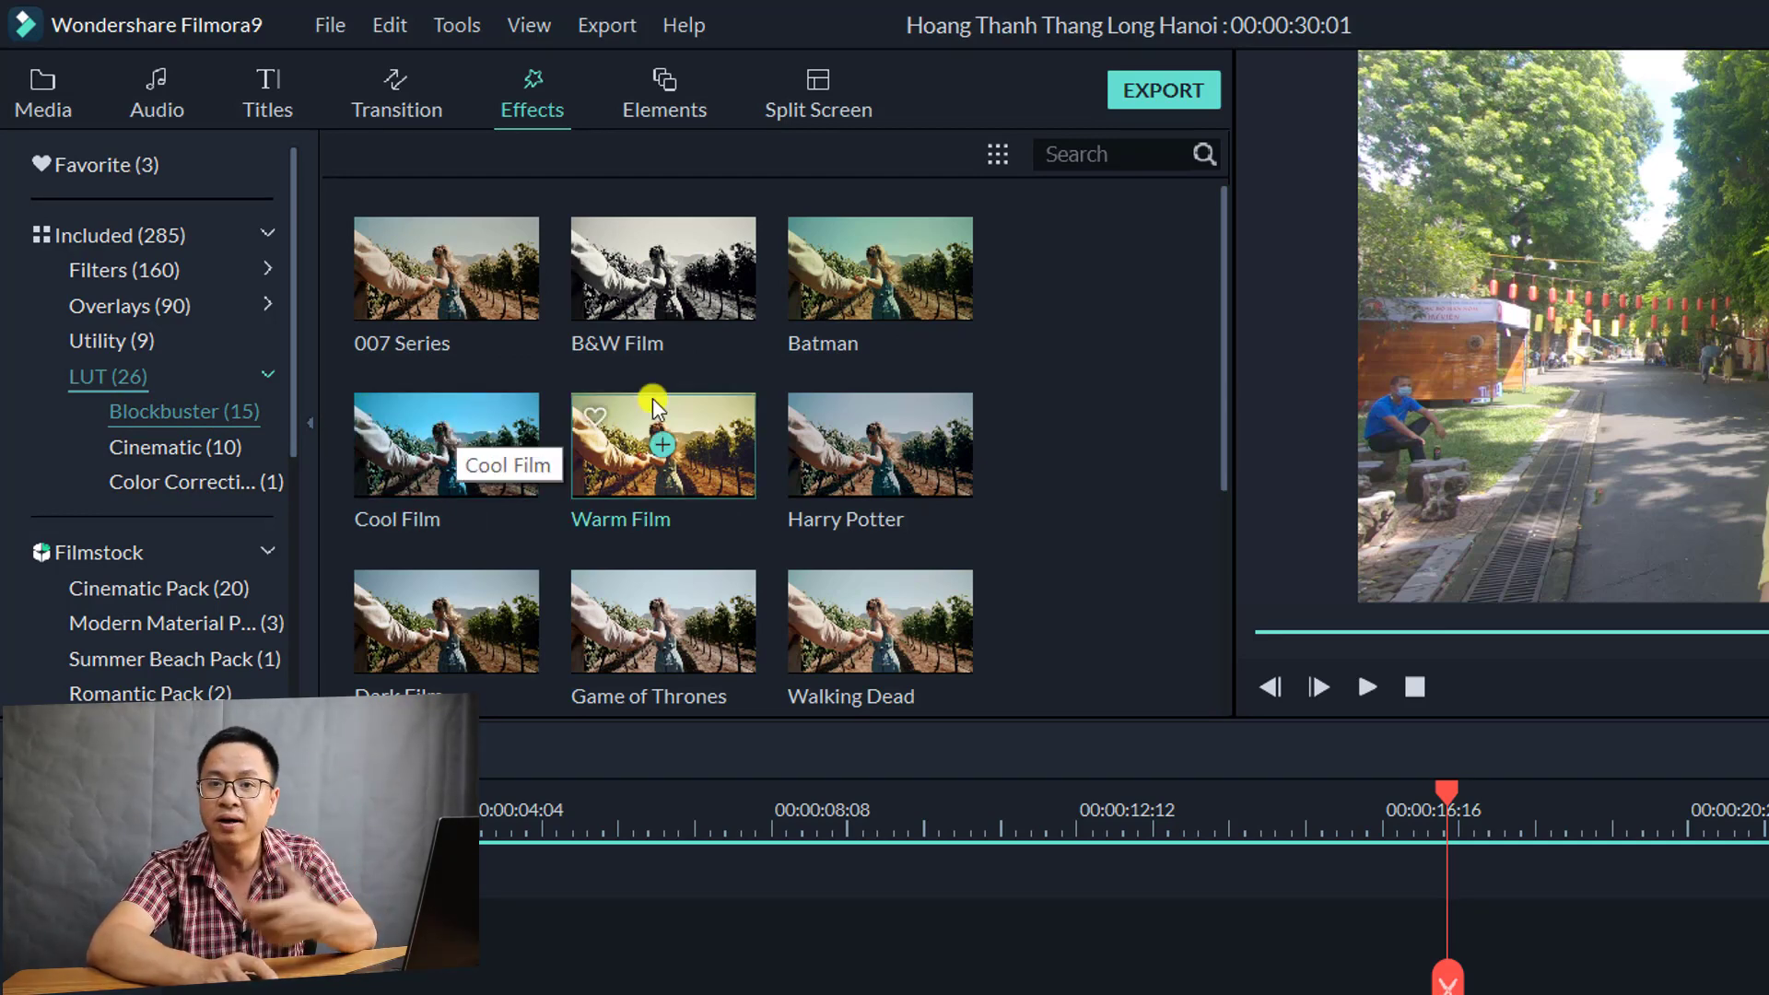
mouse_move(499, 479)
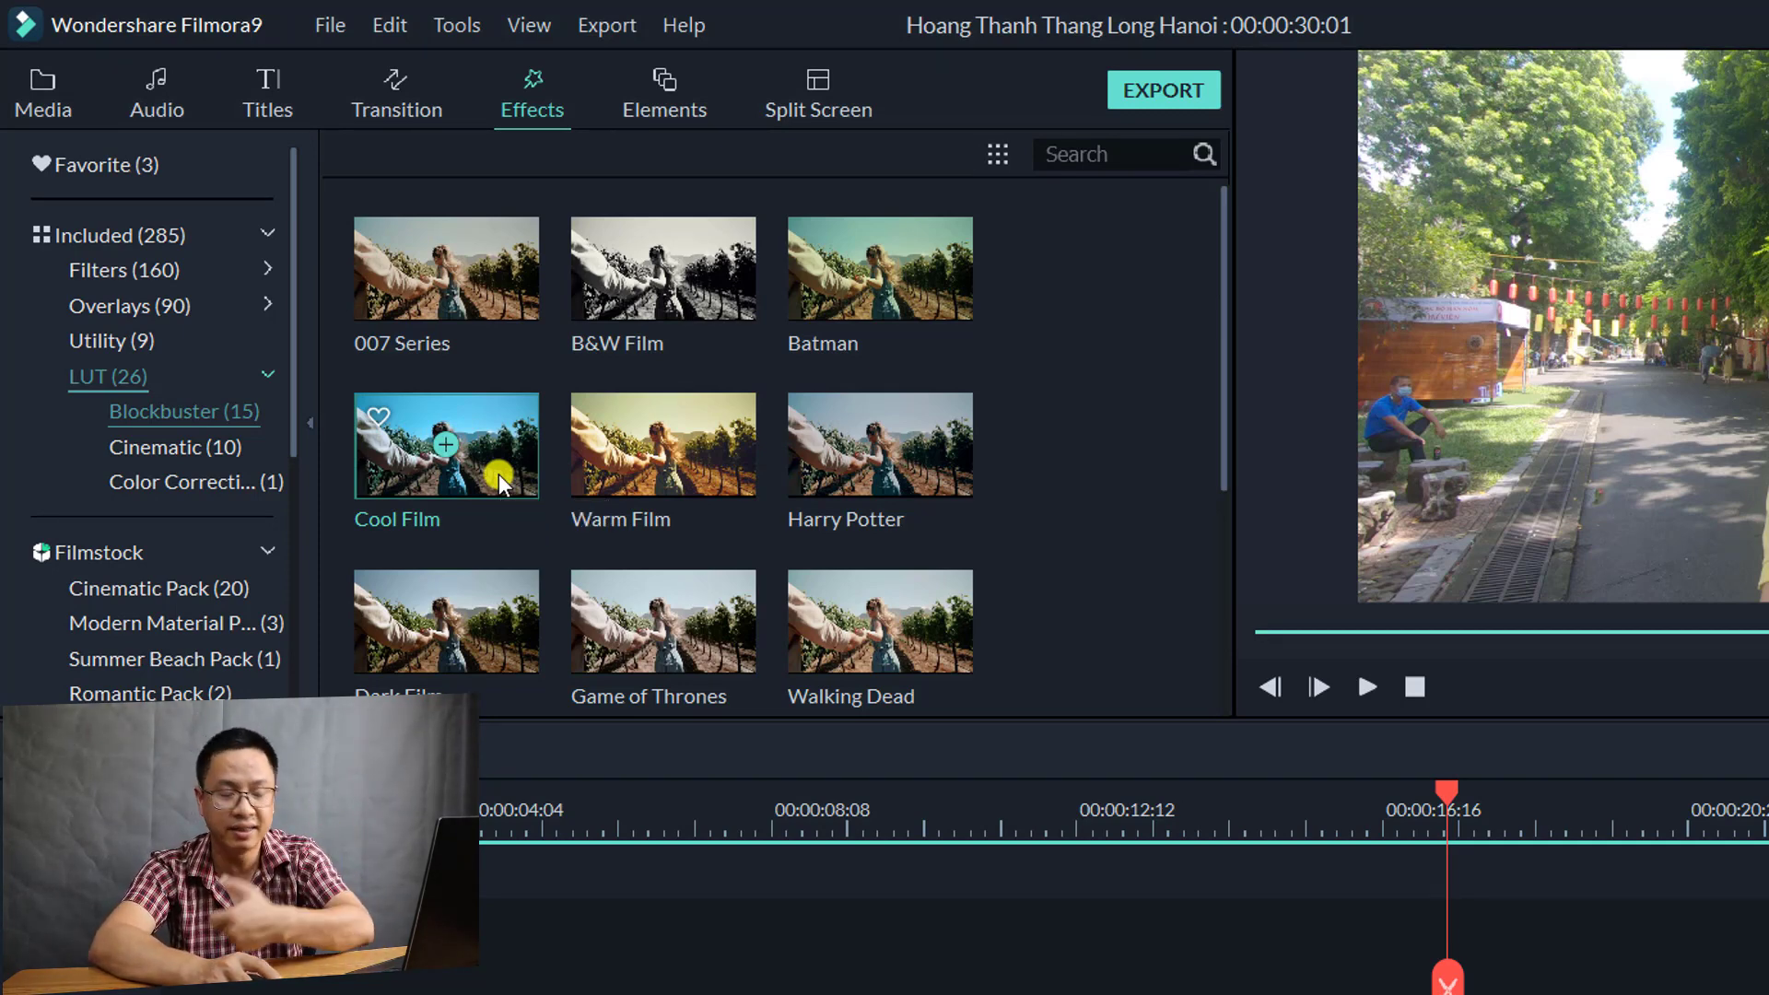
mouse_move(626, 484)
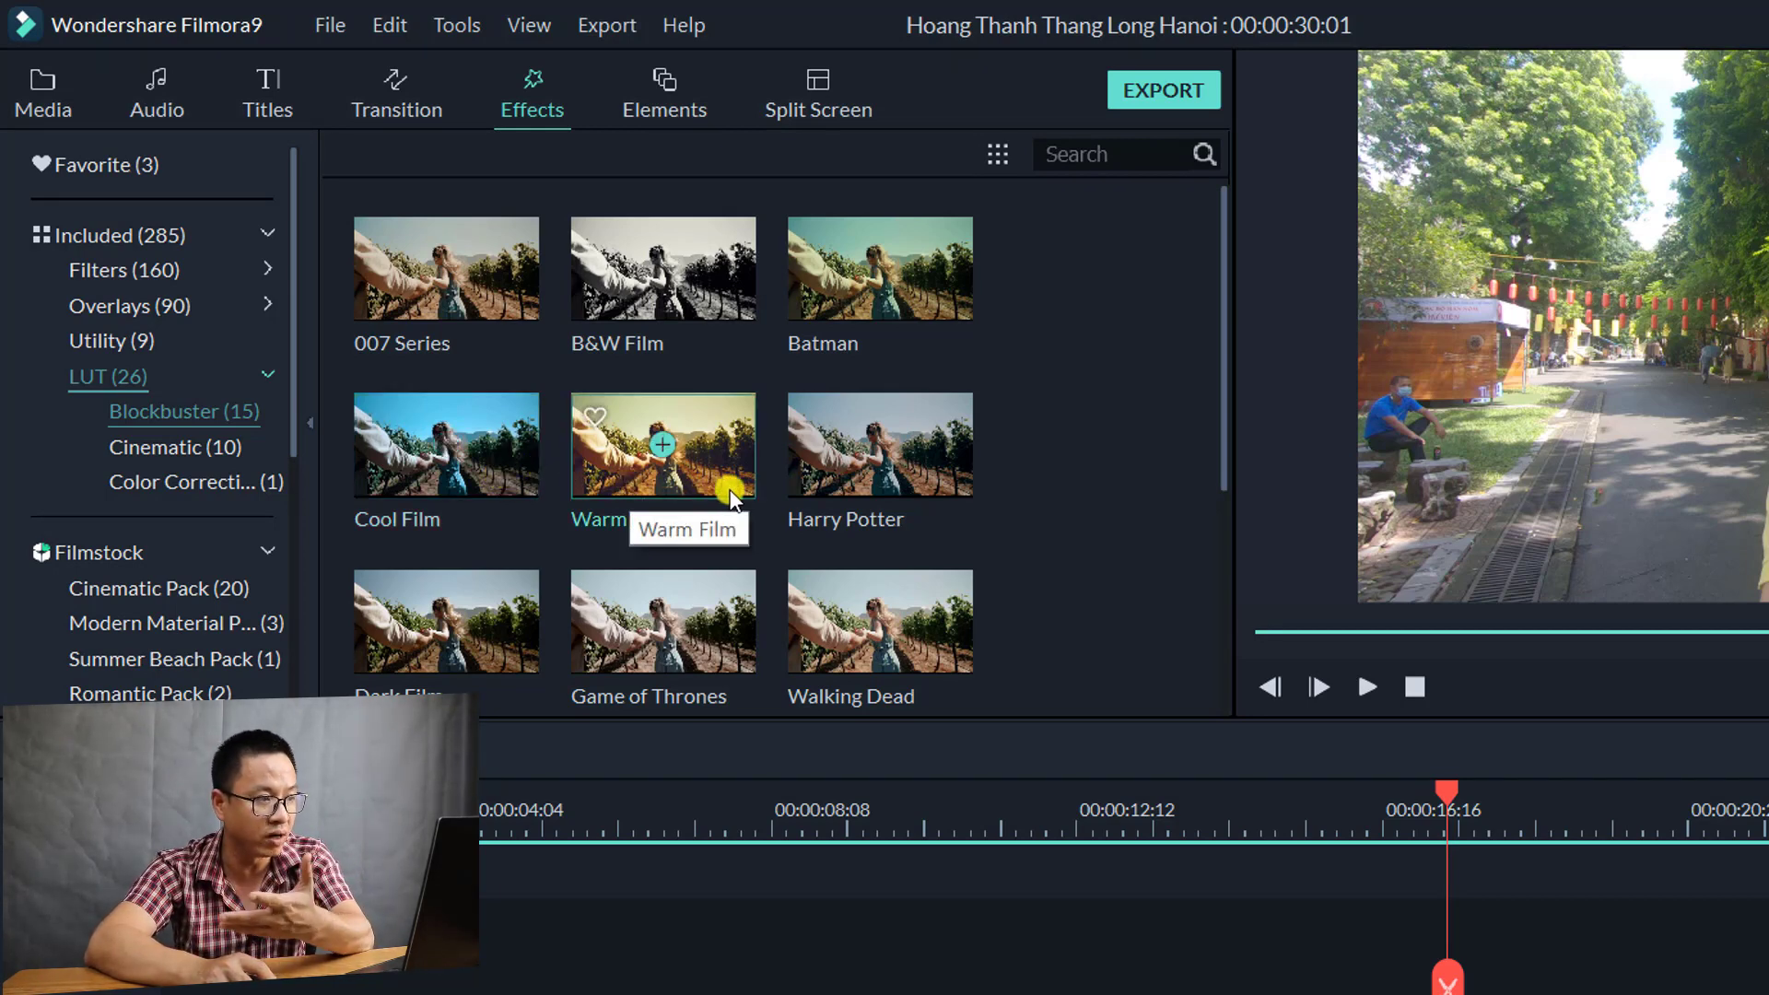
mouse_move(870, 481)
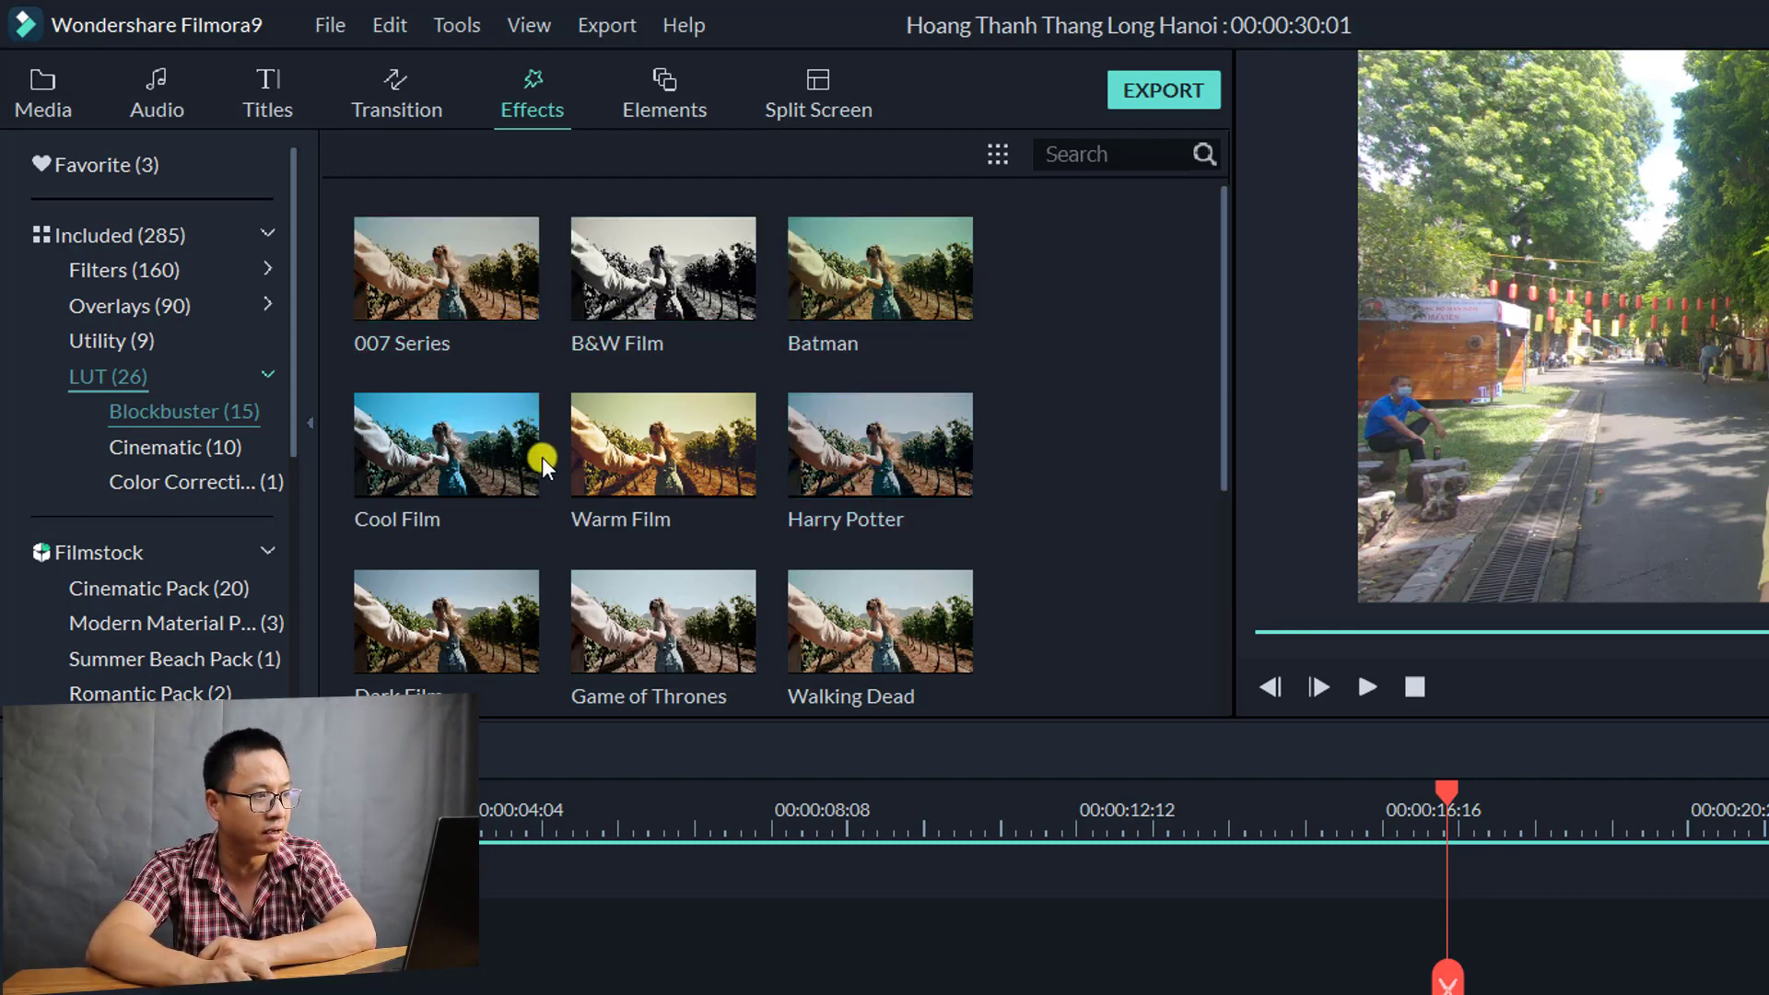
scroll(605, 486, down, 4)
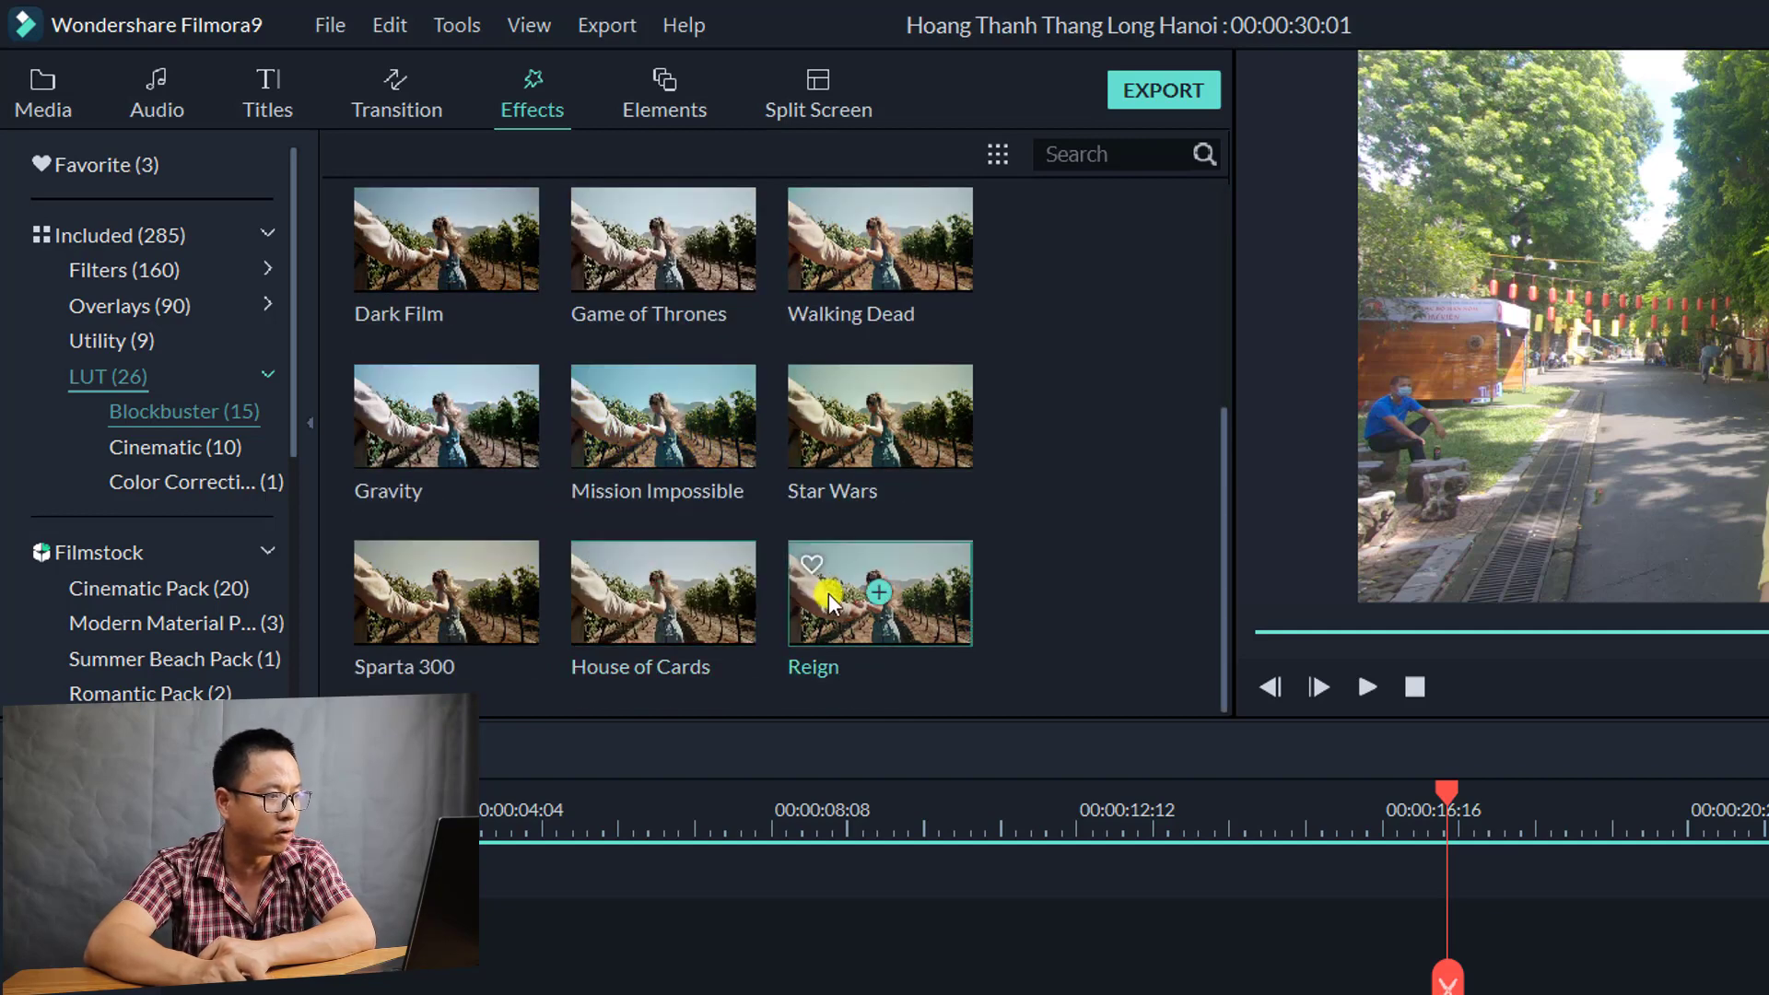
scroll(835, 623, up, 4)
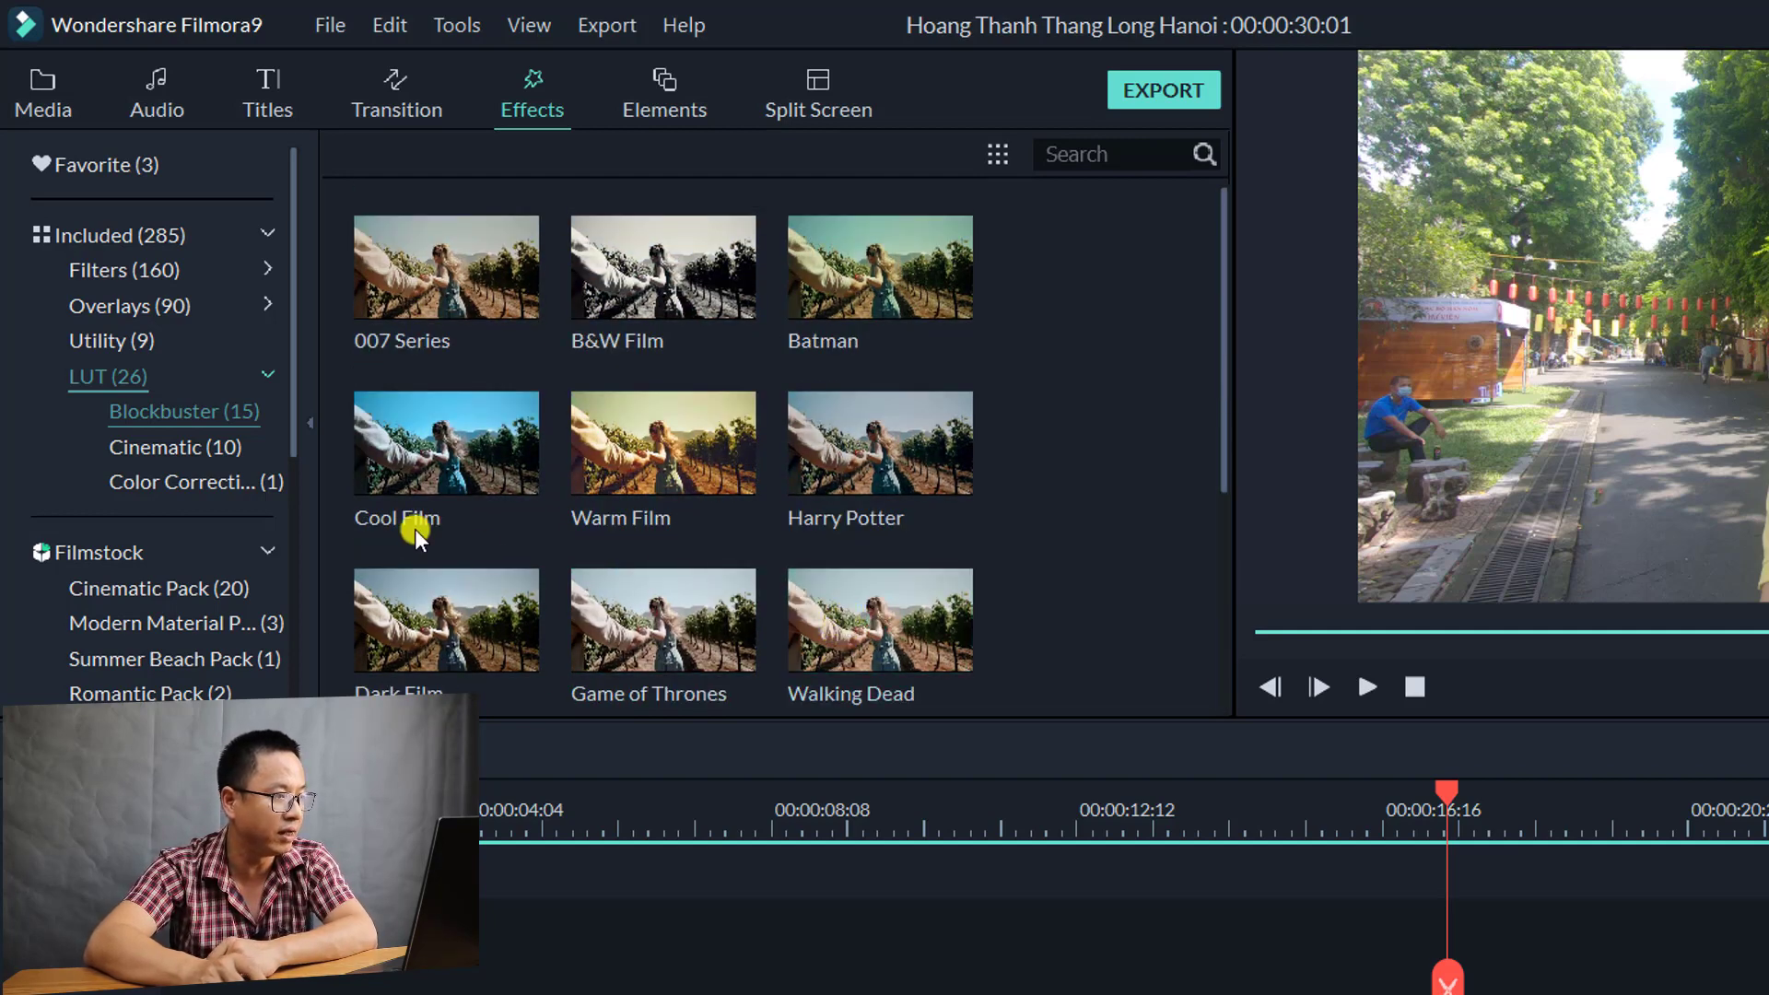
- Add the Blockbuster LUT Warm Film on track 3 over the clips around 00:00:17:13
drag(702, 478, 1379, 994)
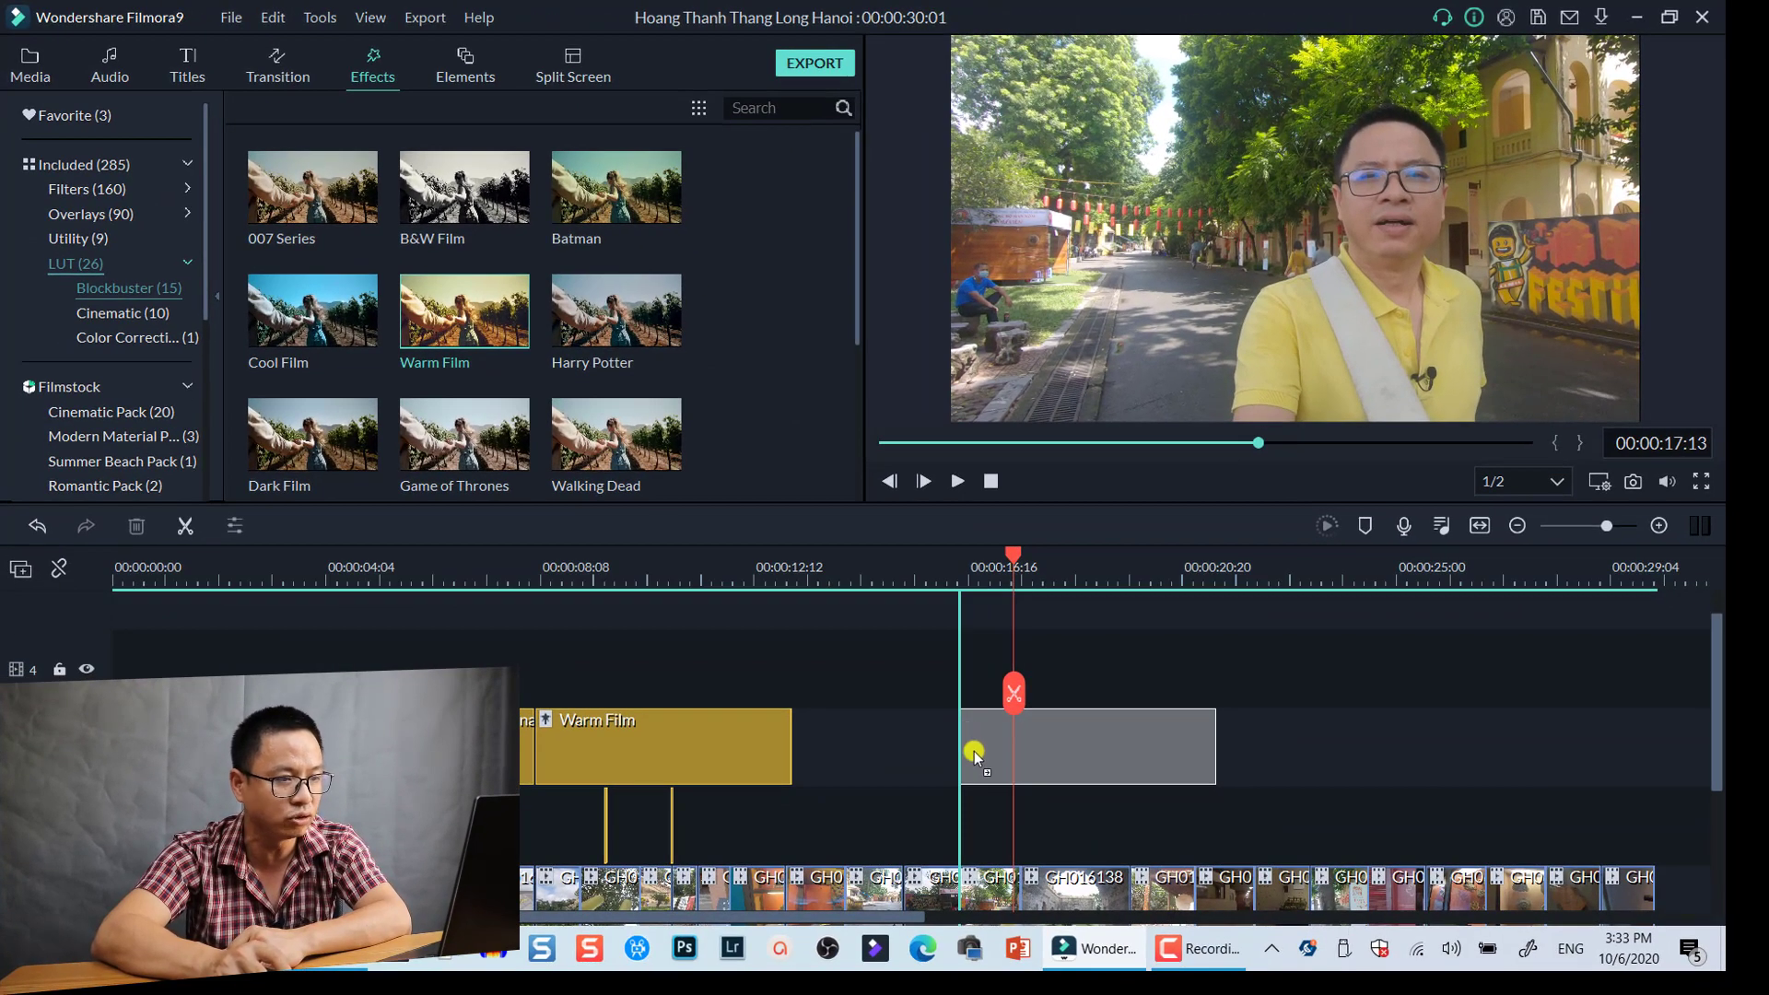
drag(975, 750, 1064, 721)
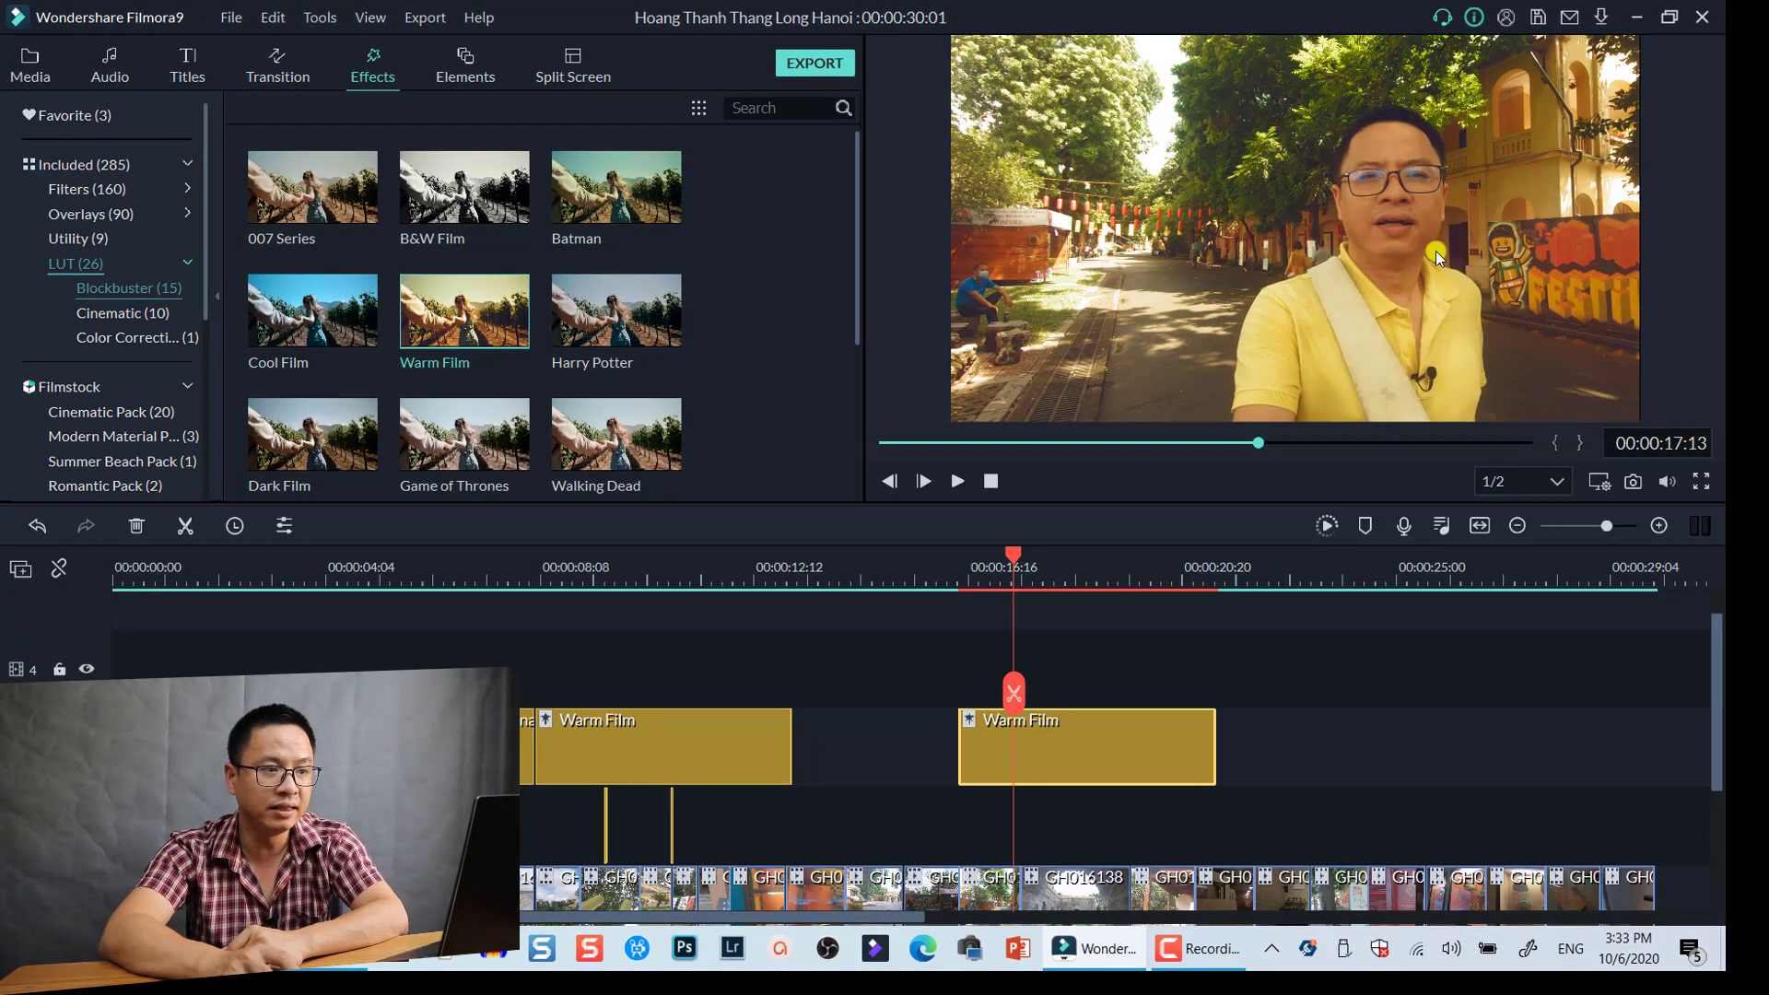
click(1061, 743)
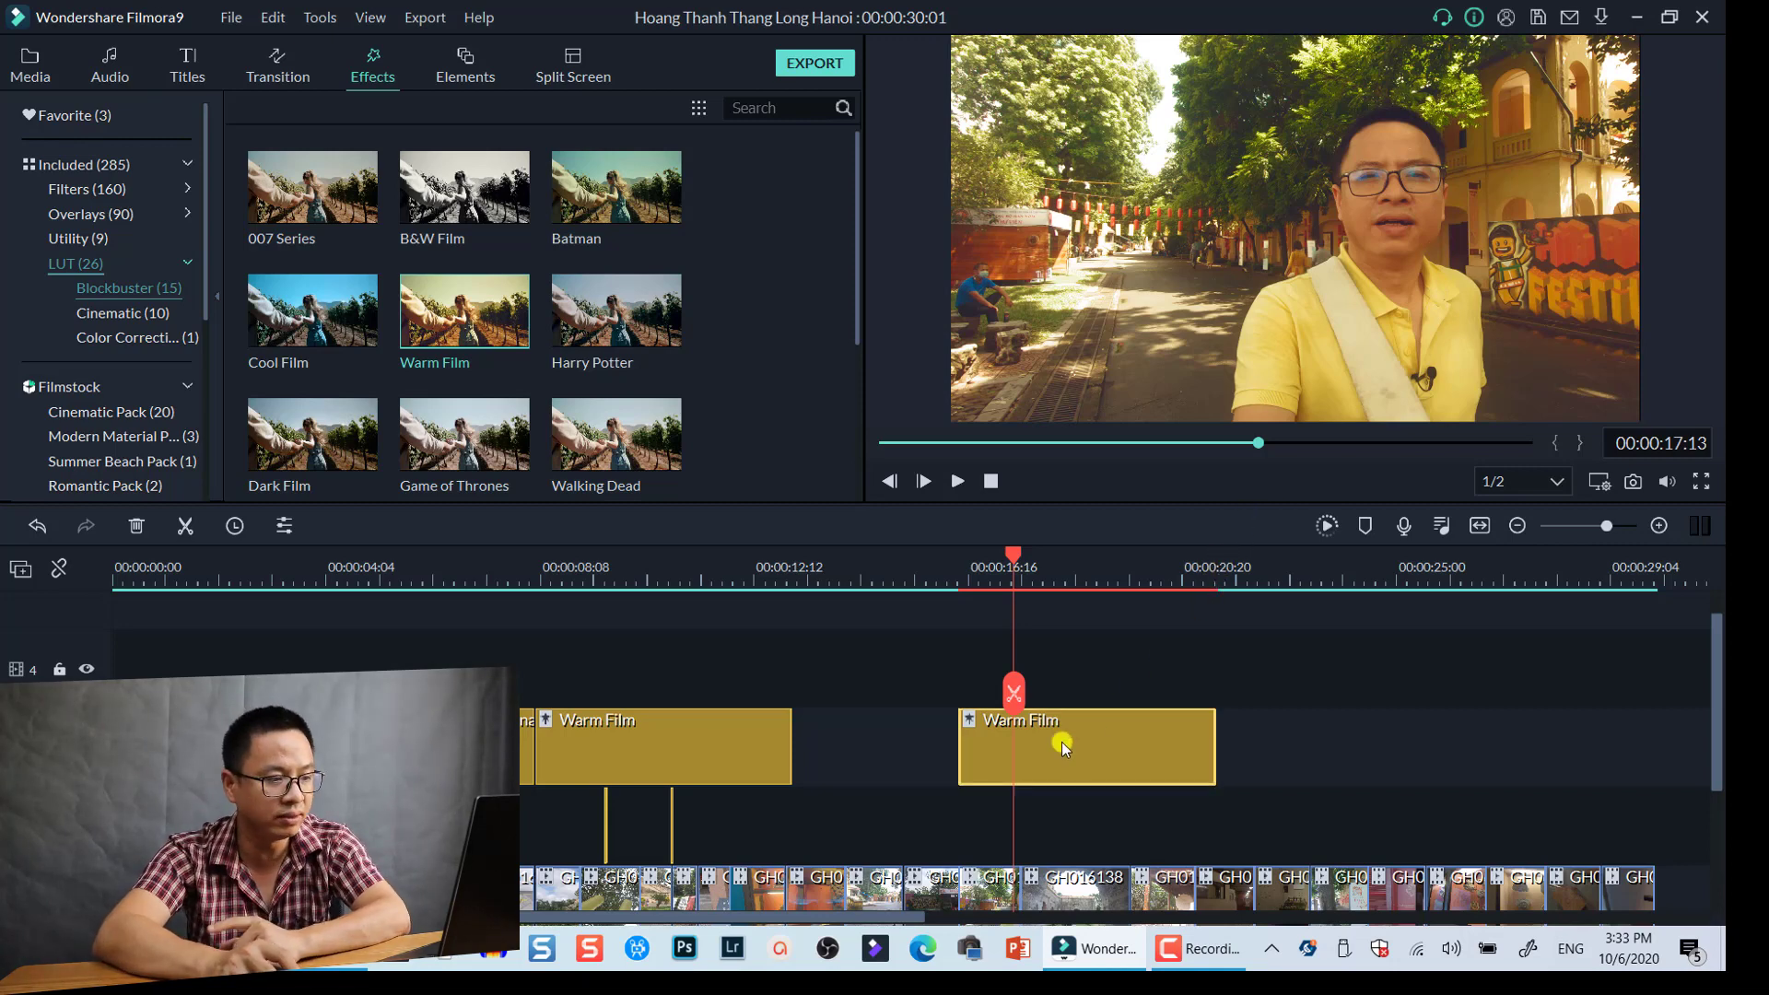
- Set the newly added Warm Film LUT's Alpha to 63, then delete that LUT from the timeline
double_click(1062, 742)
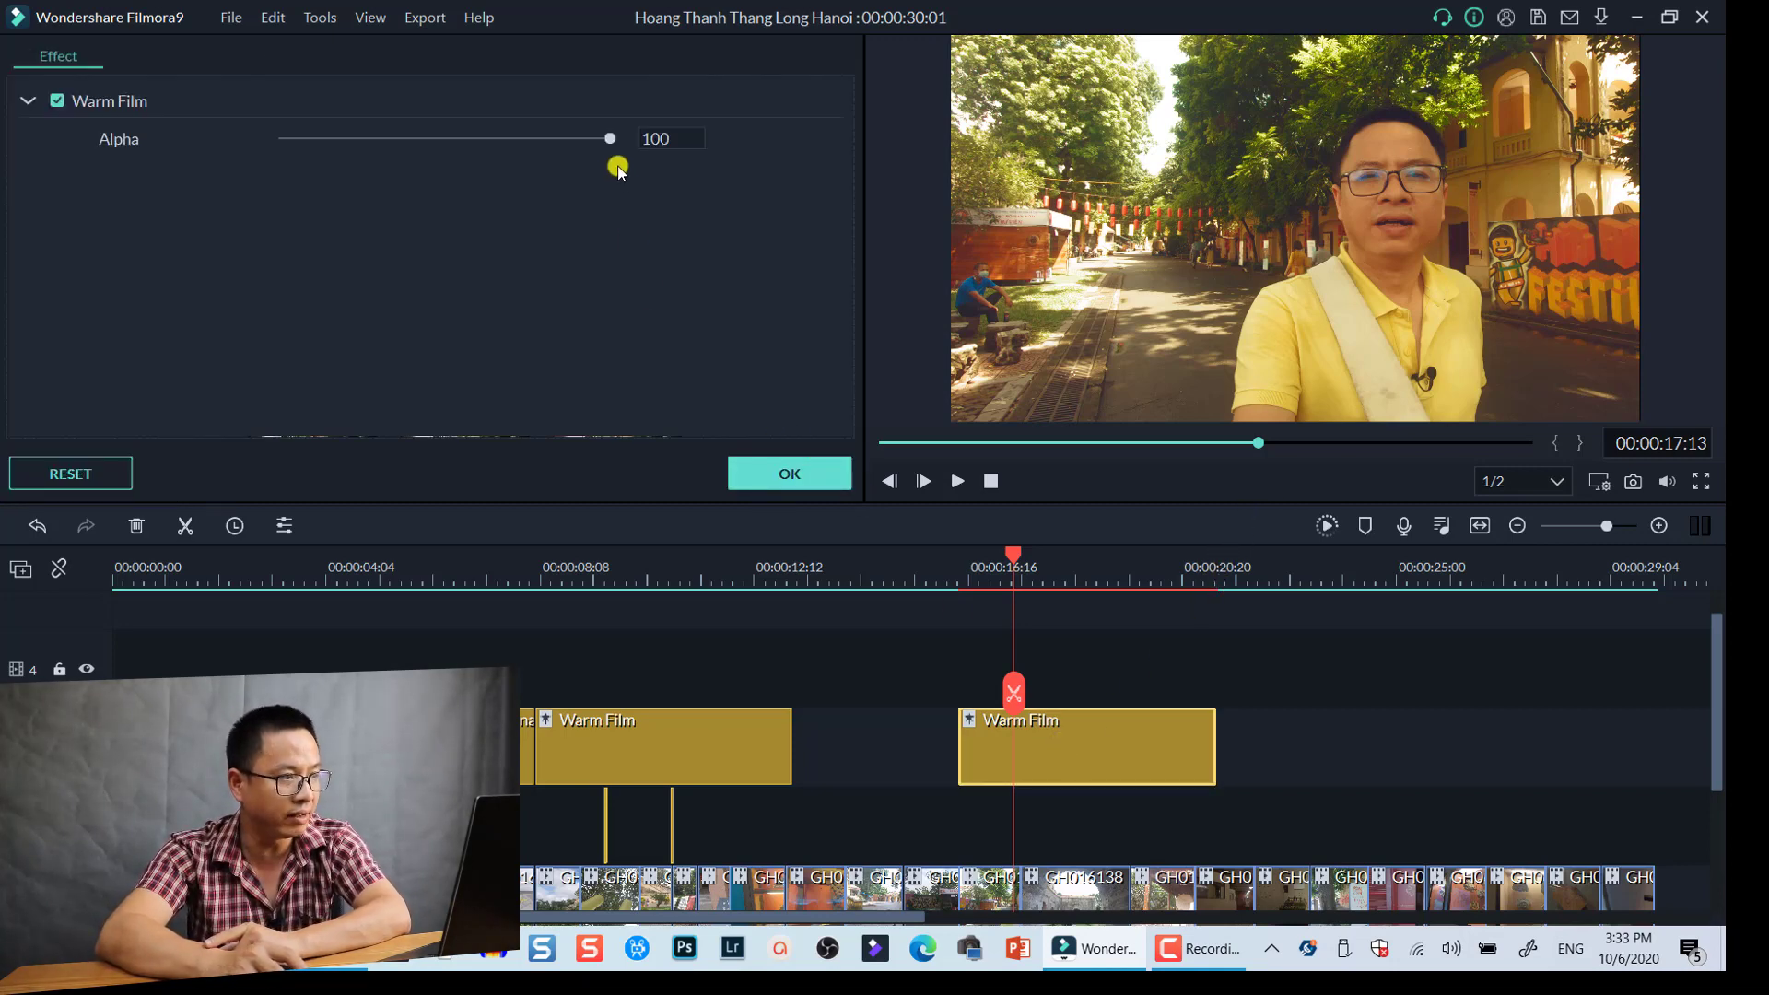
drag(611, 145, 493, 139)
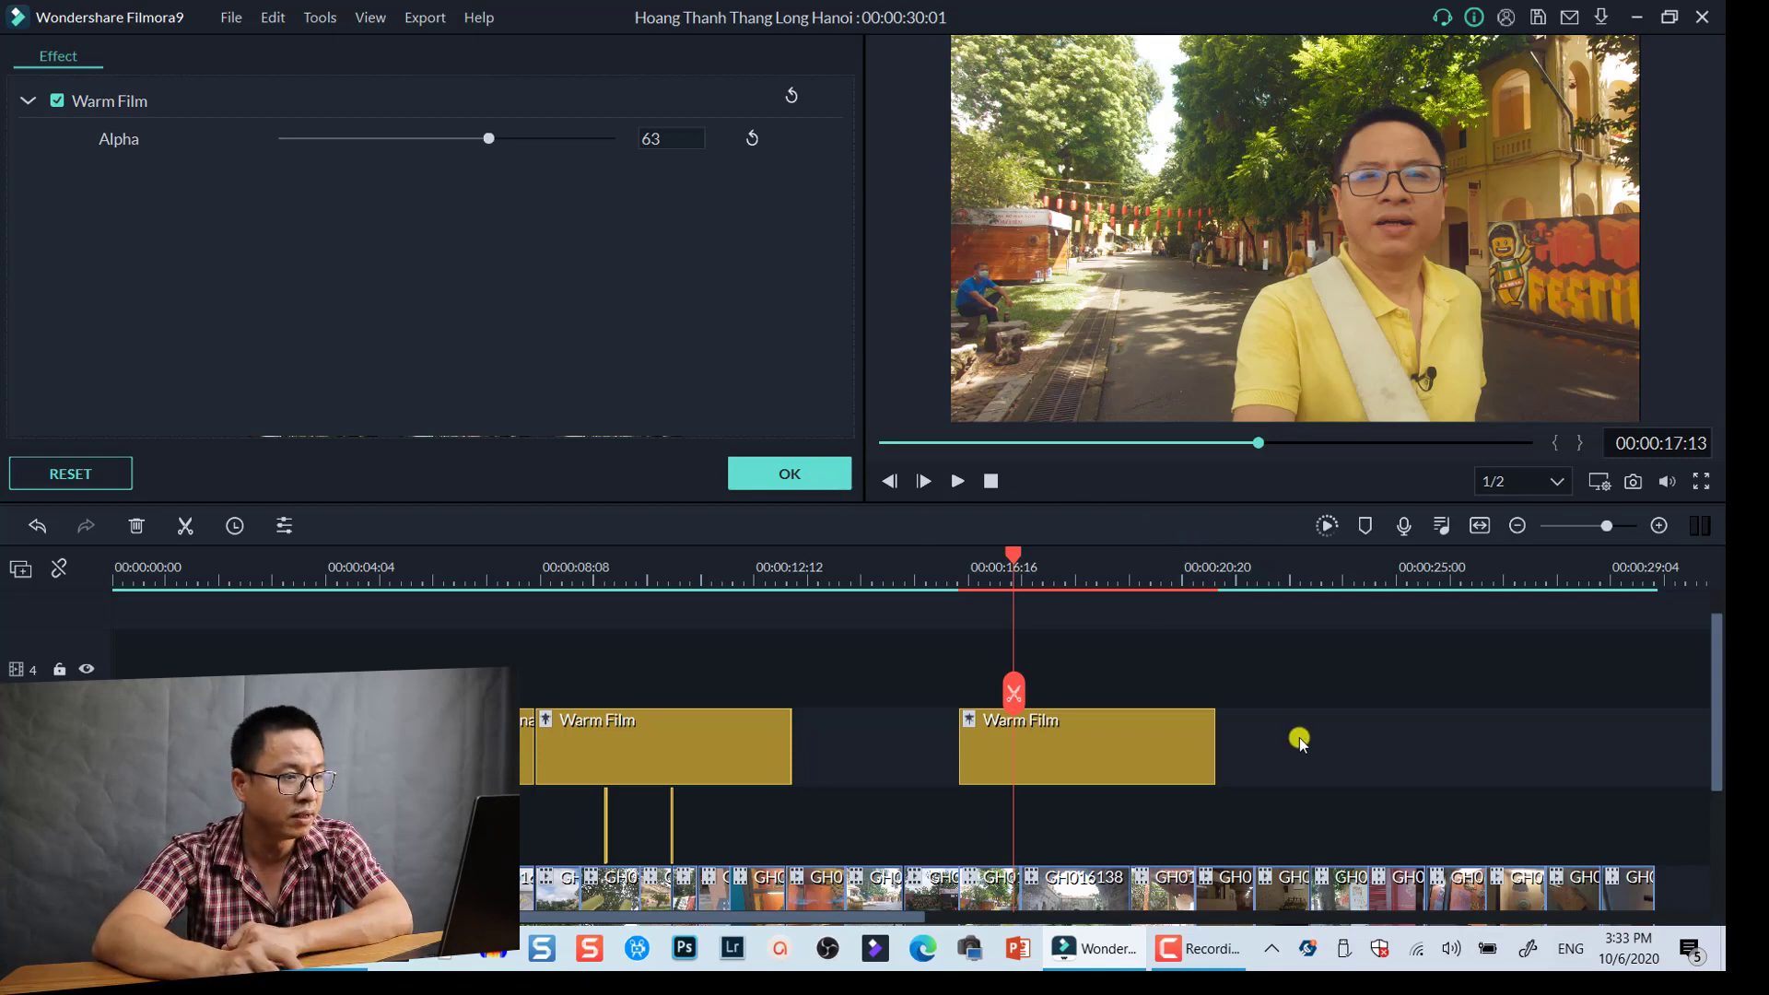
click(809, 475)
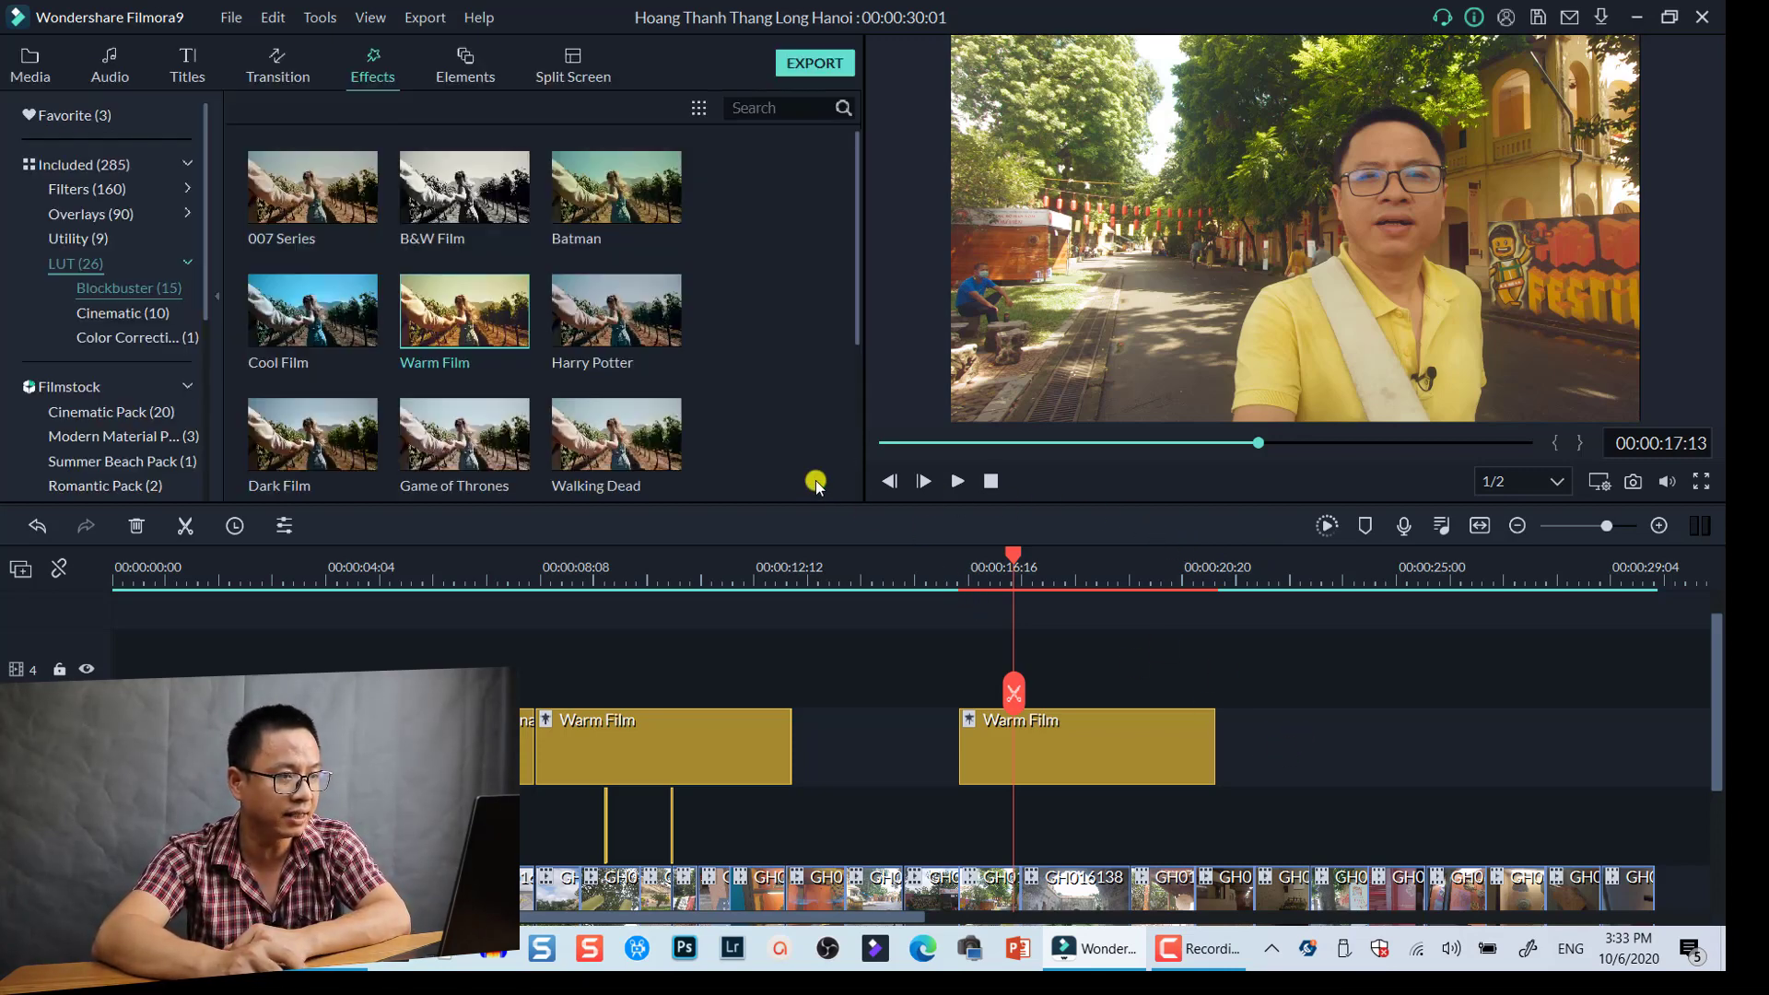
drag(1270, 669, 1088, 771)
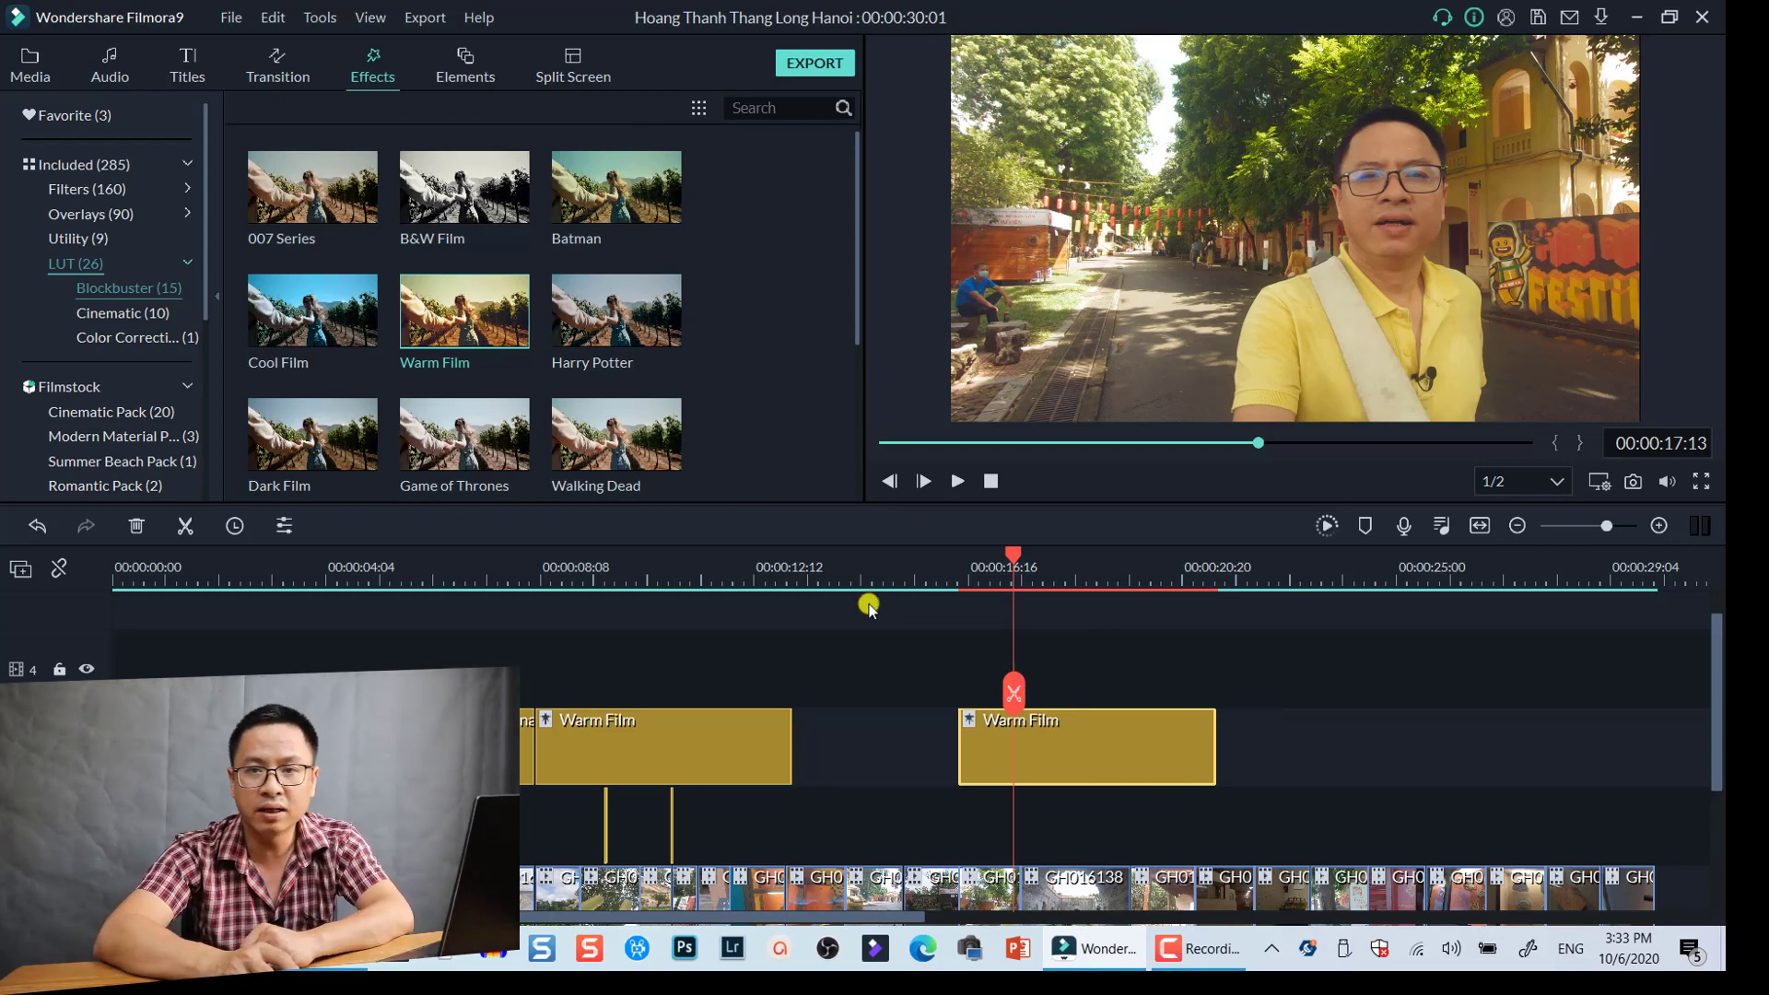
key(Delete)
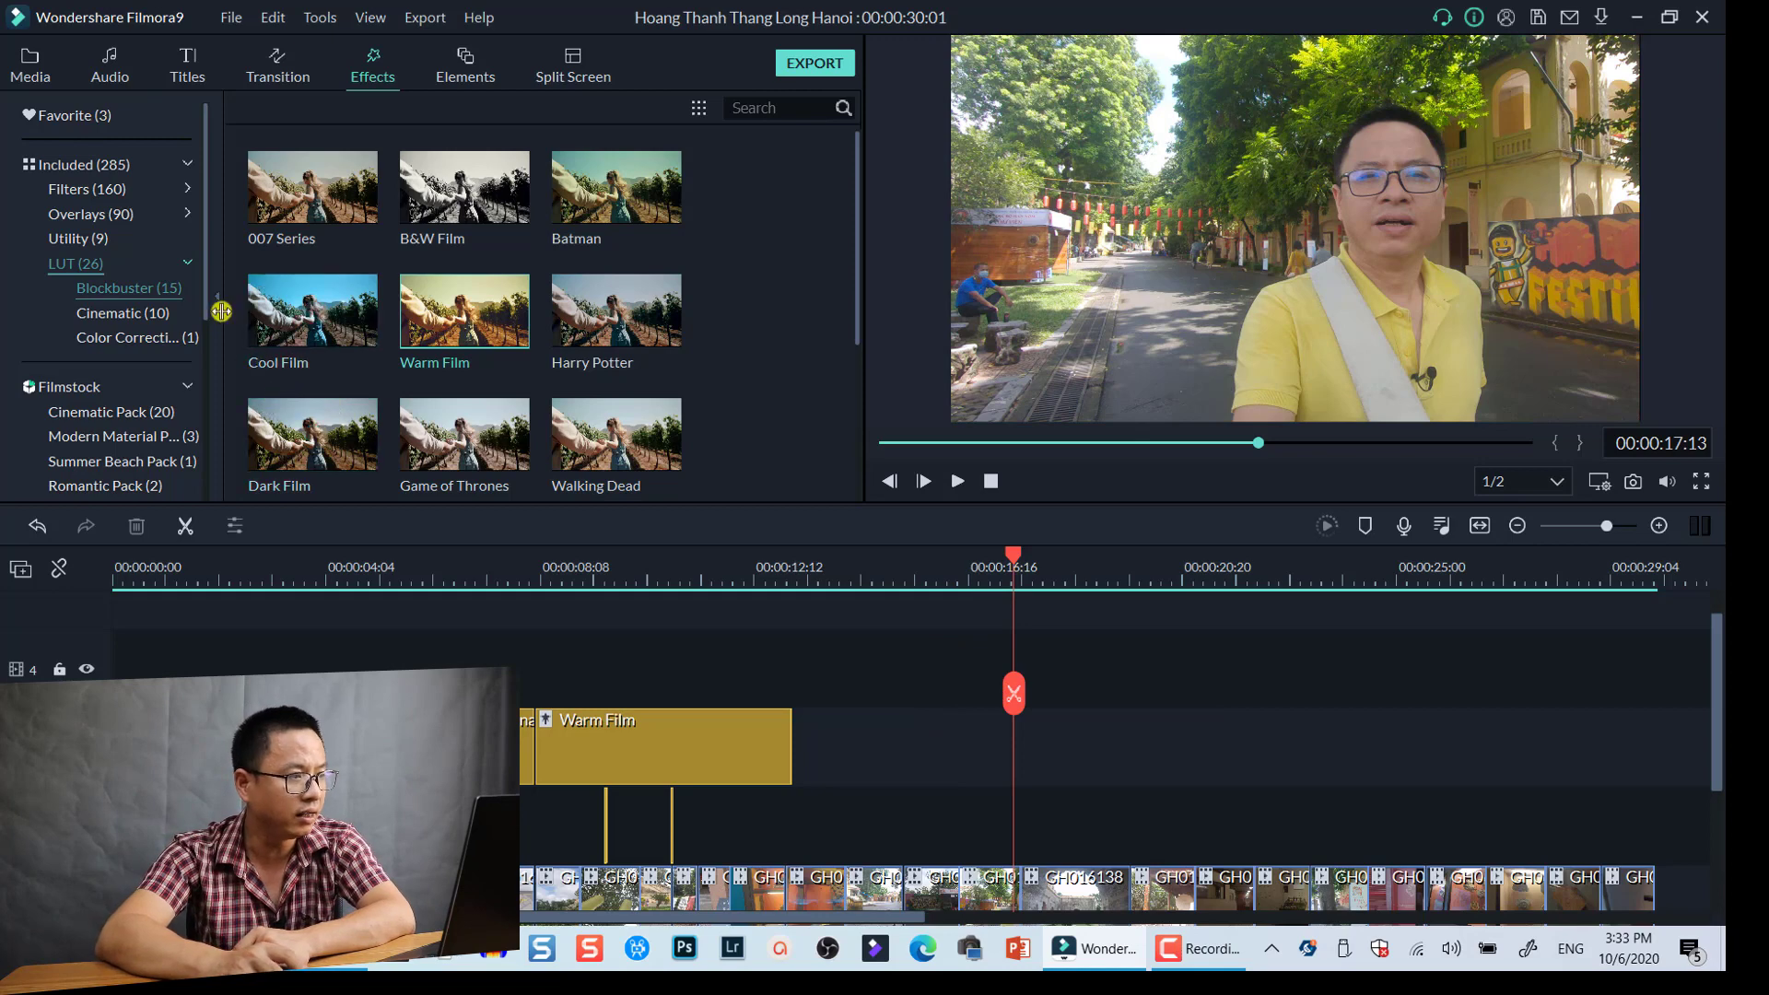
- Add the Cinematic LUT Teal & Orange on track 3 at 00:00:17:13 and preview it at 00:00:19:10
click(117, 315)
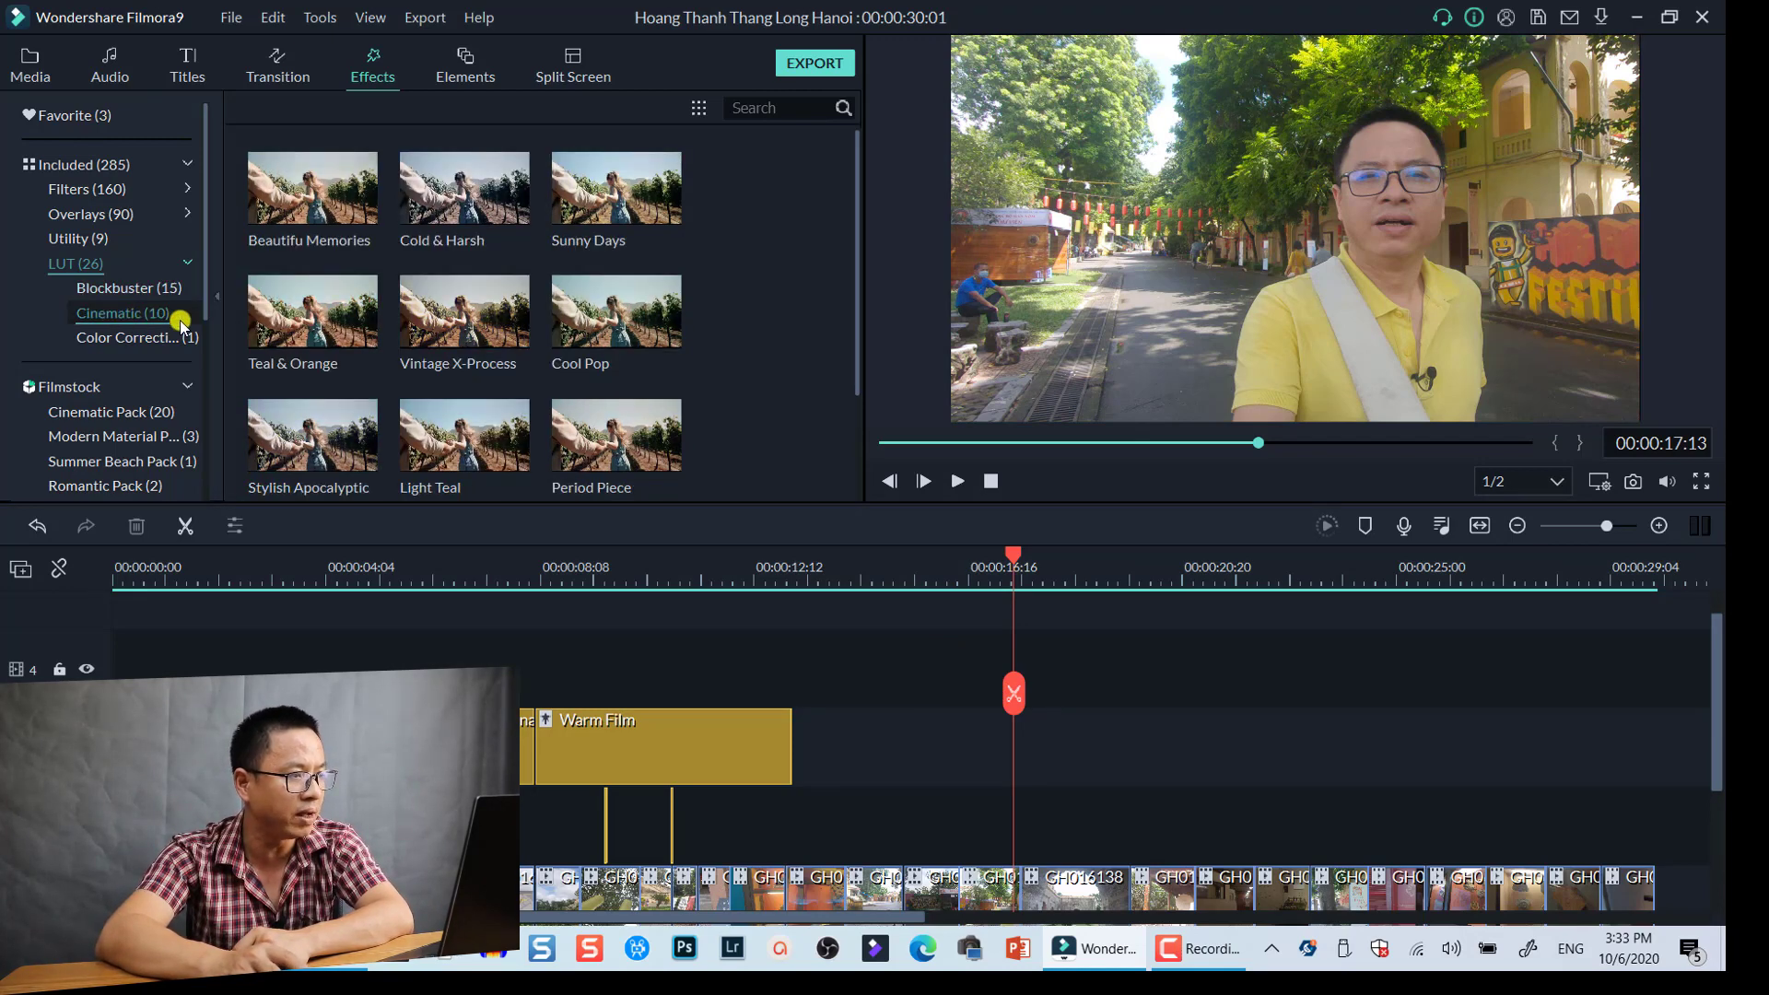
scroll(461, 355, down, 2)
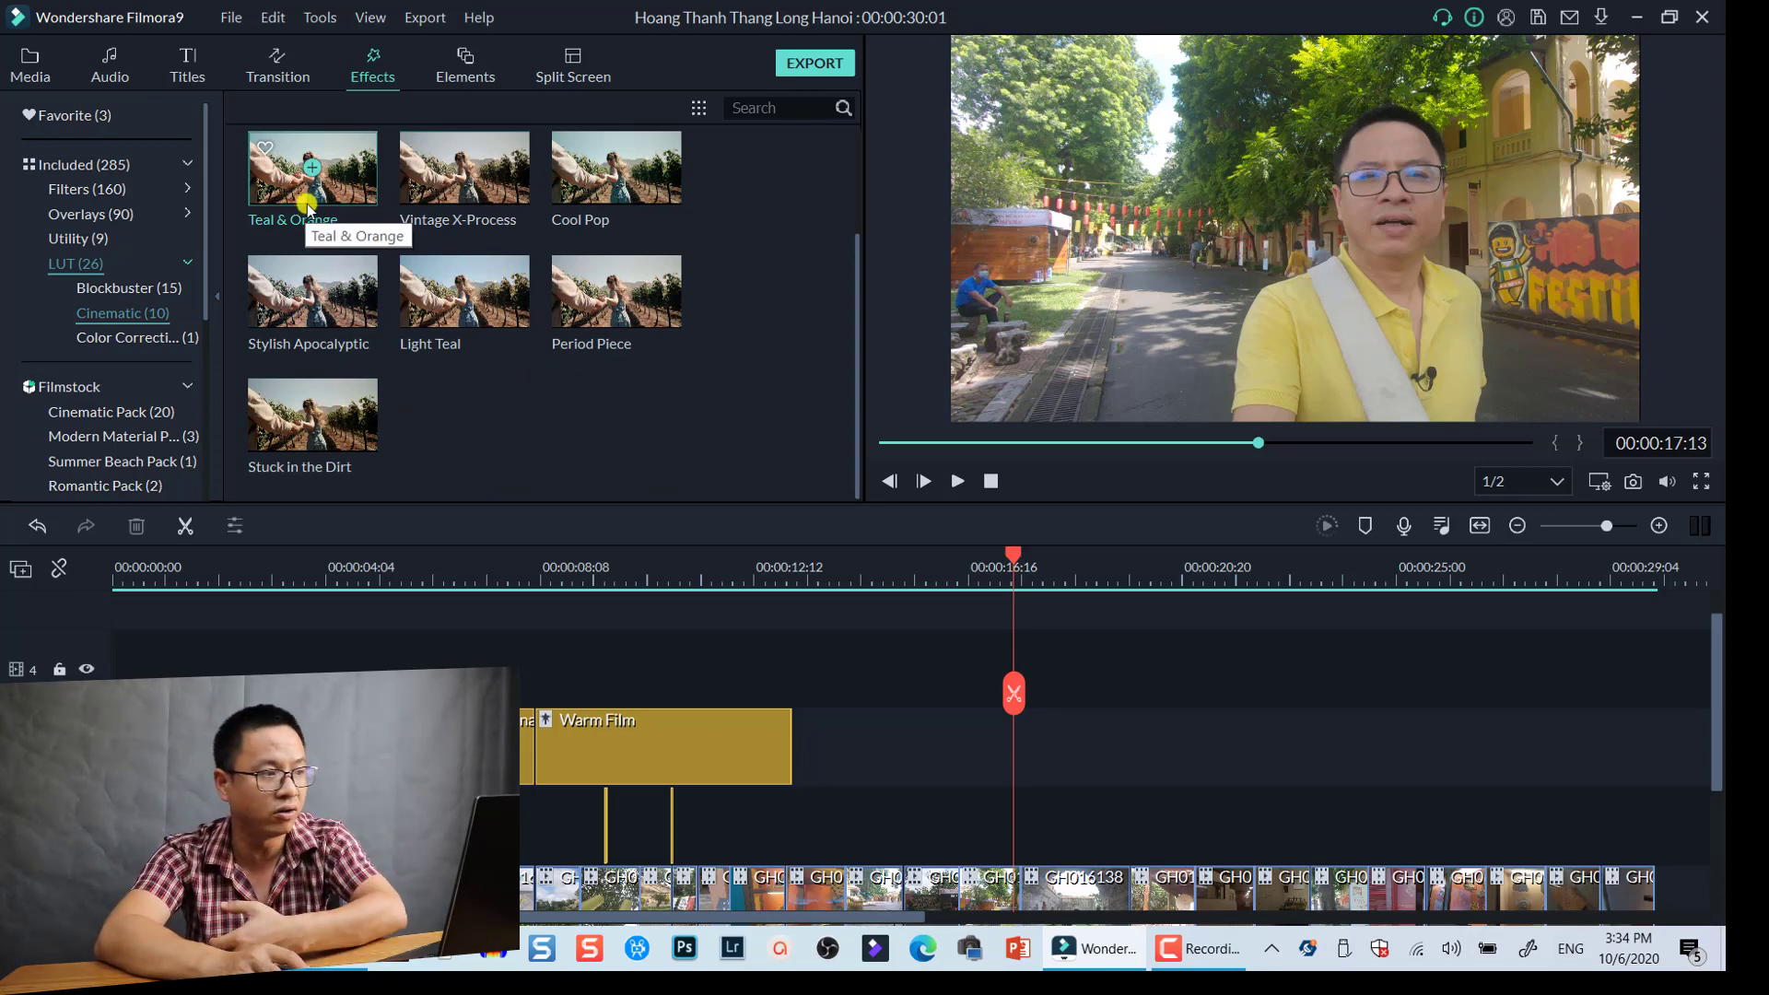
drag(308, 207, 1210, 702)
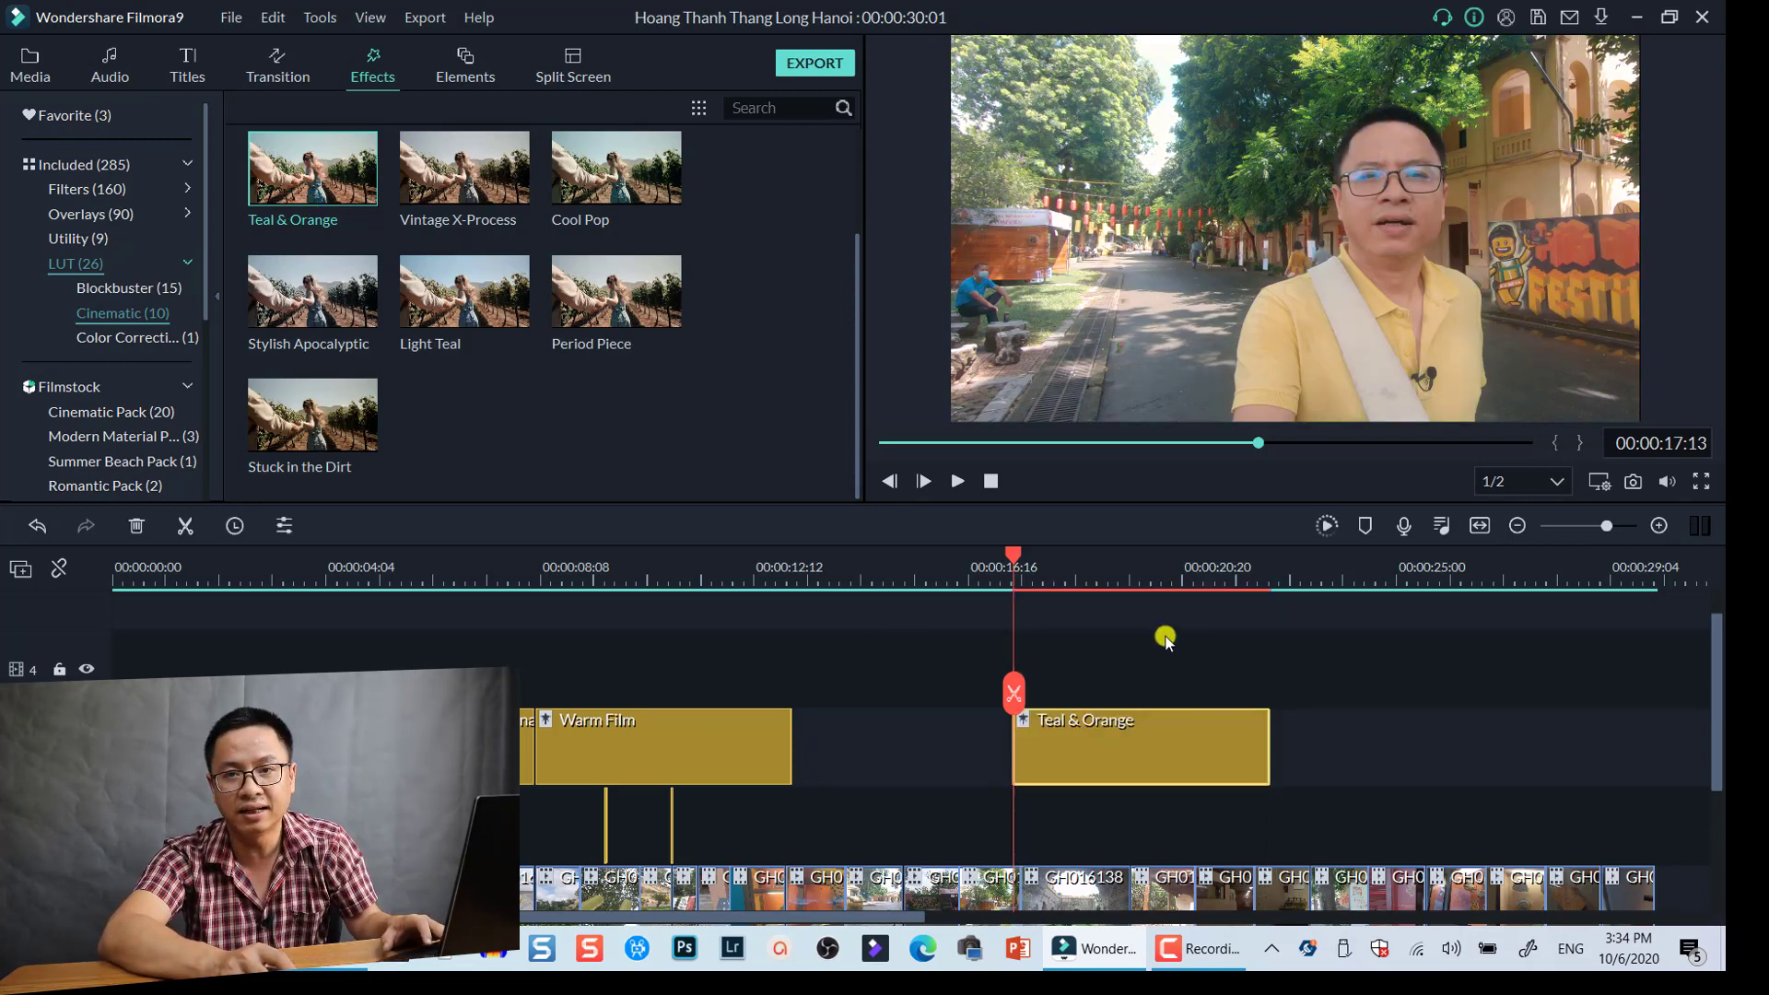
click(1111, 571)
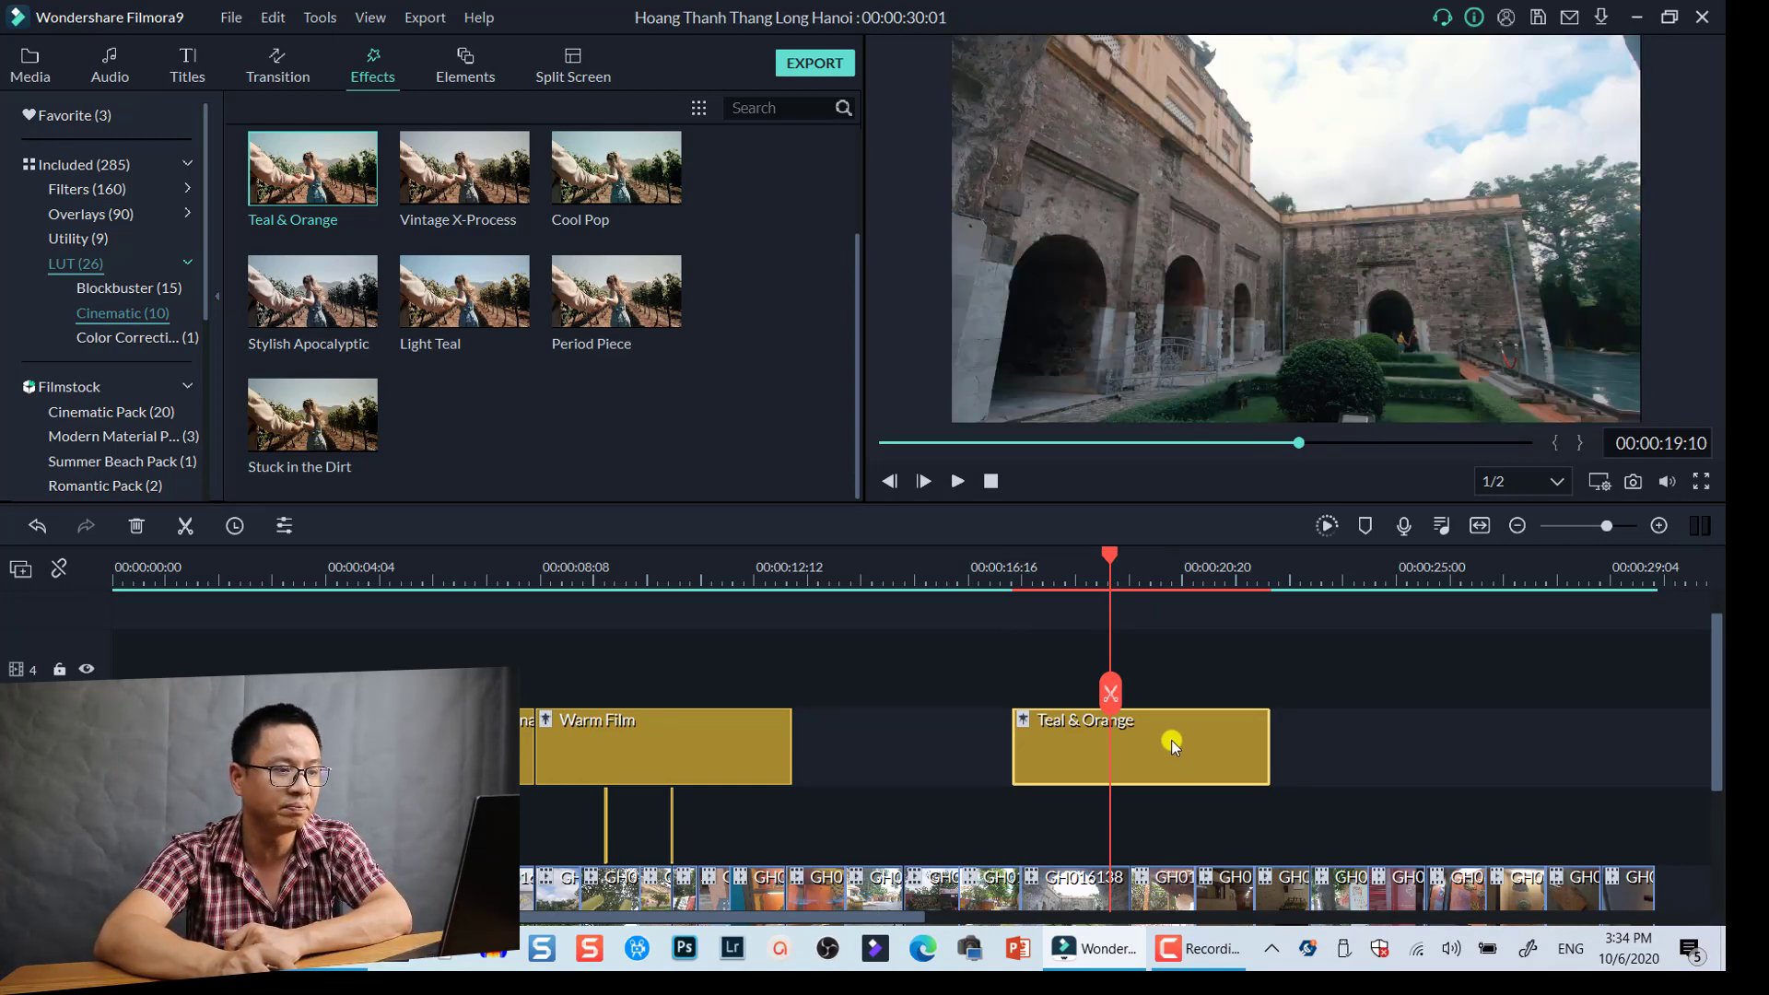
- Check the Teal & Orange LUT's Alpha setting, then delete that LUT from the timeline
double_click(1170, 739)
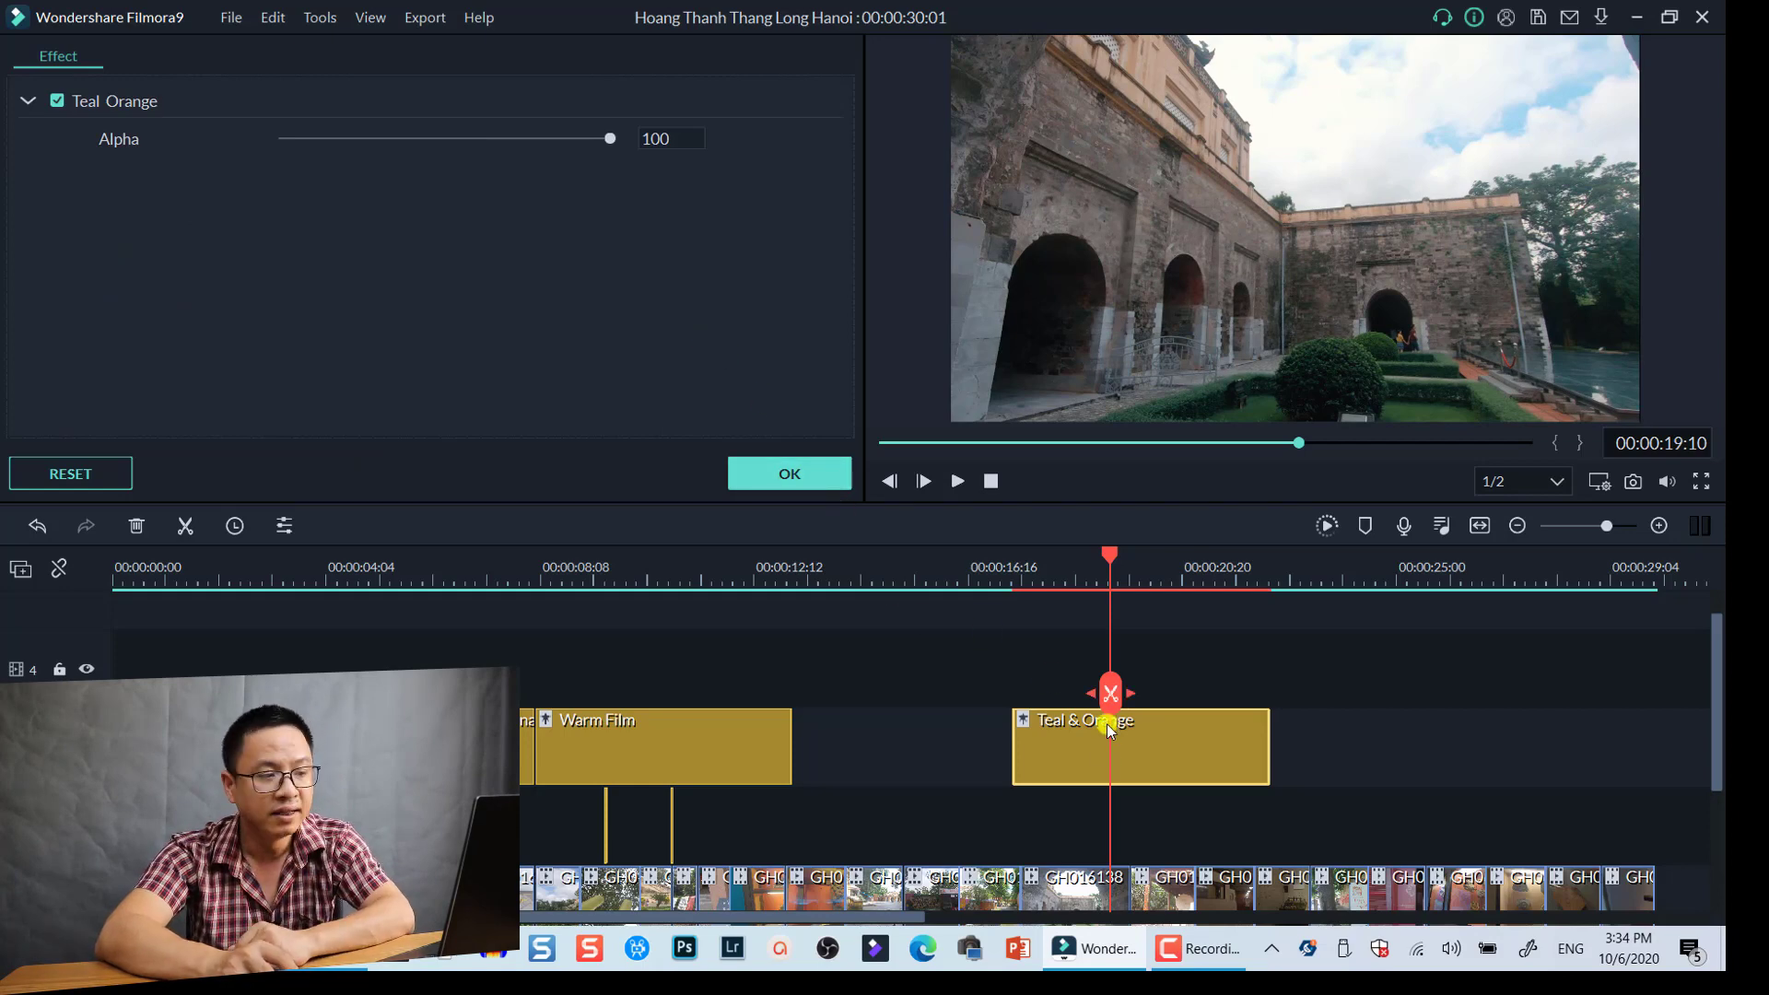
click(789, 474)
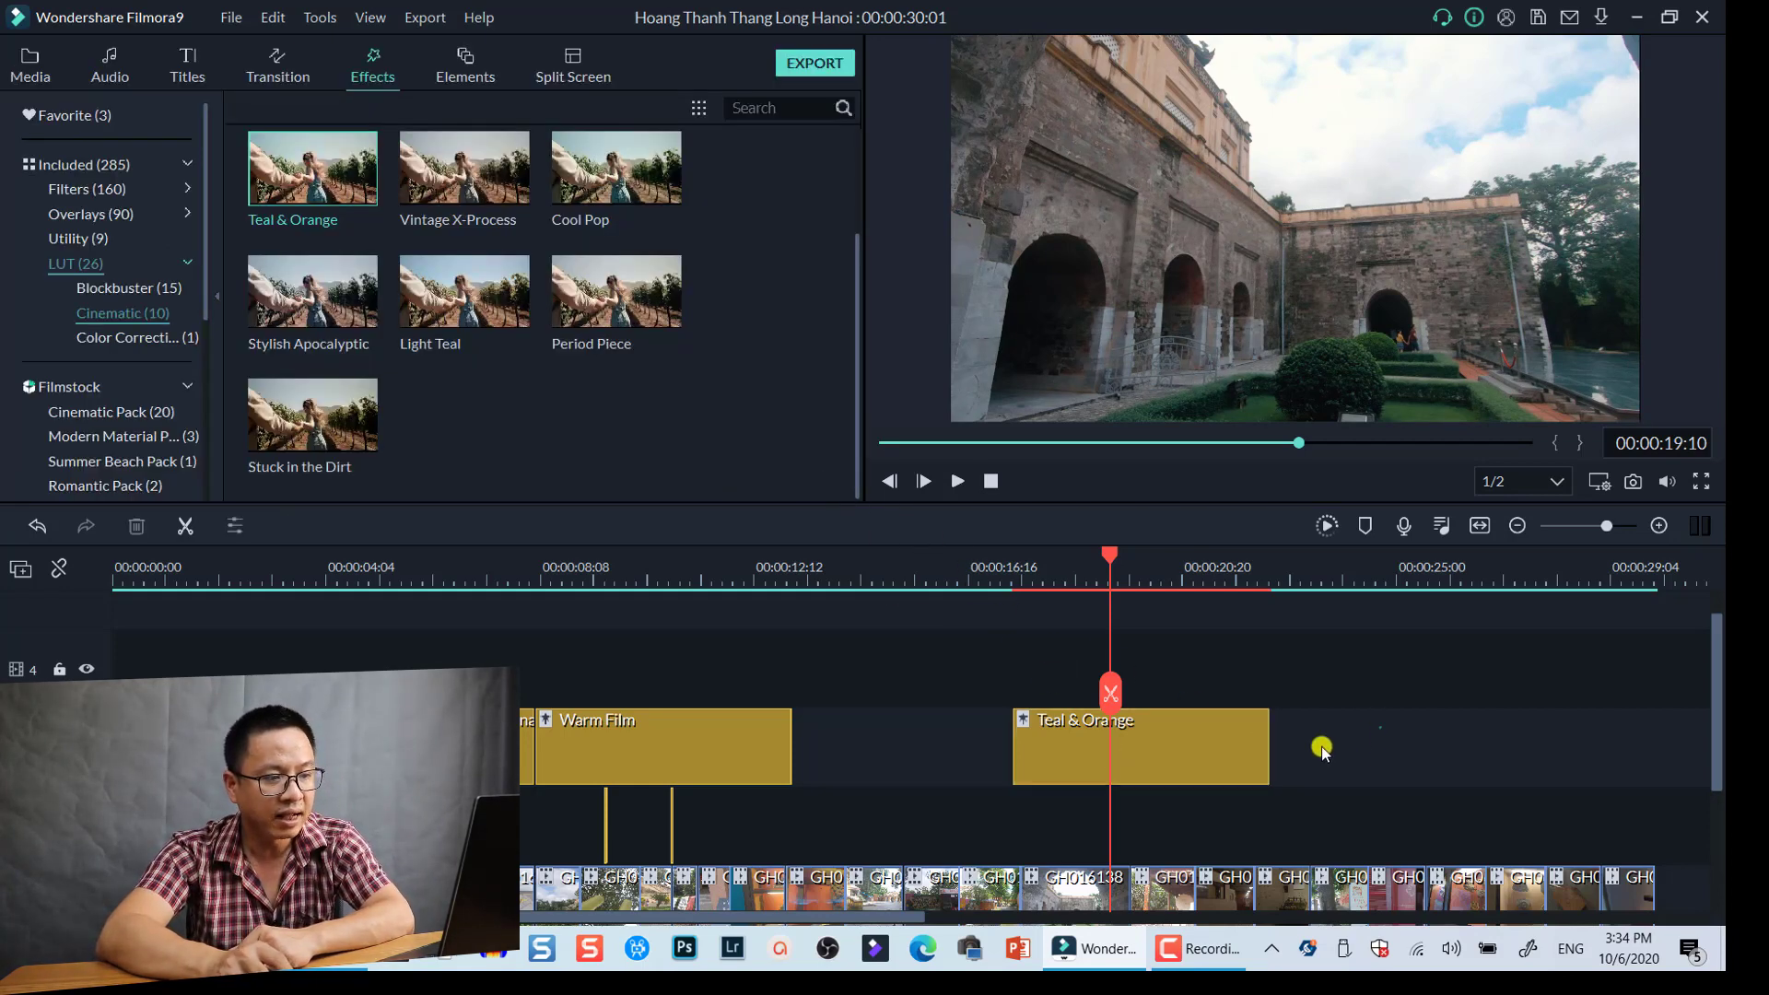
drag(1380, 728, 1064, 772)
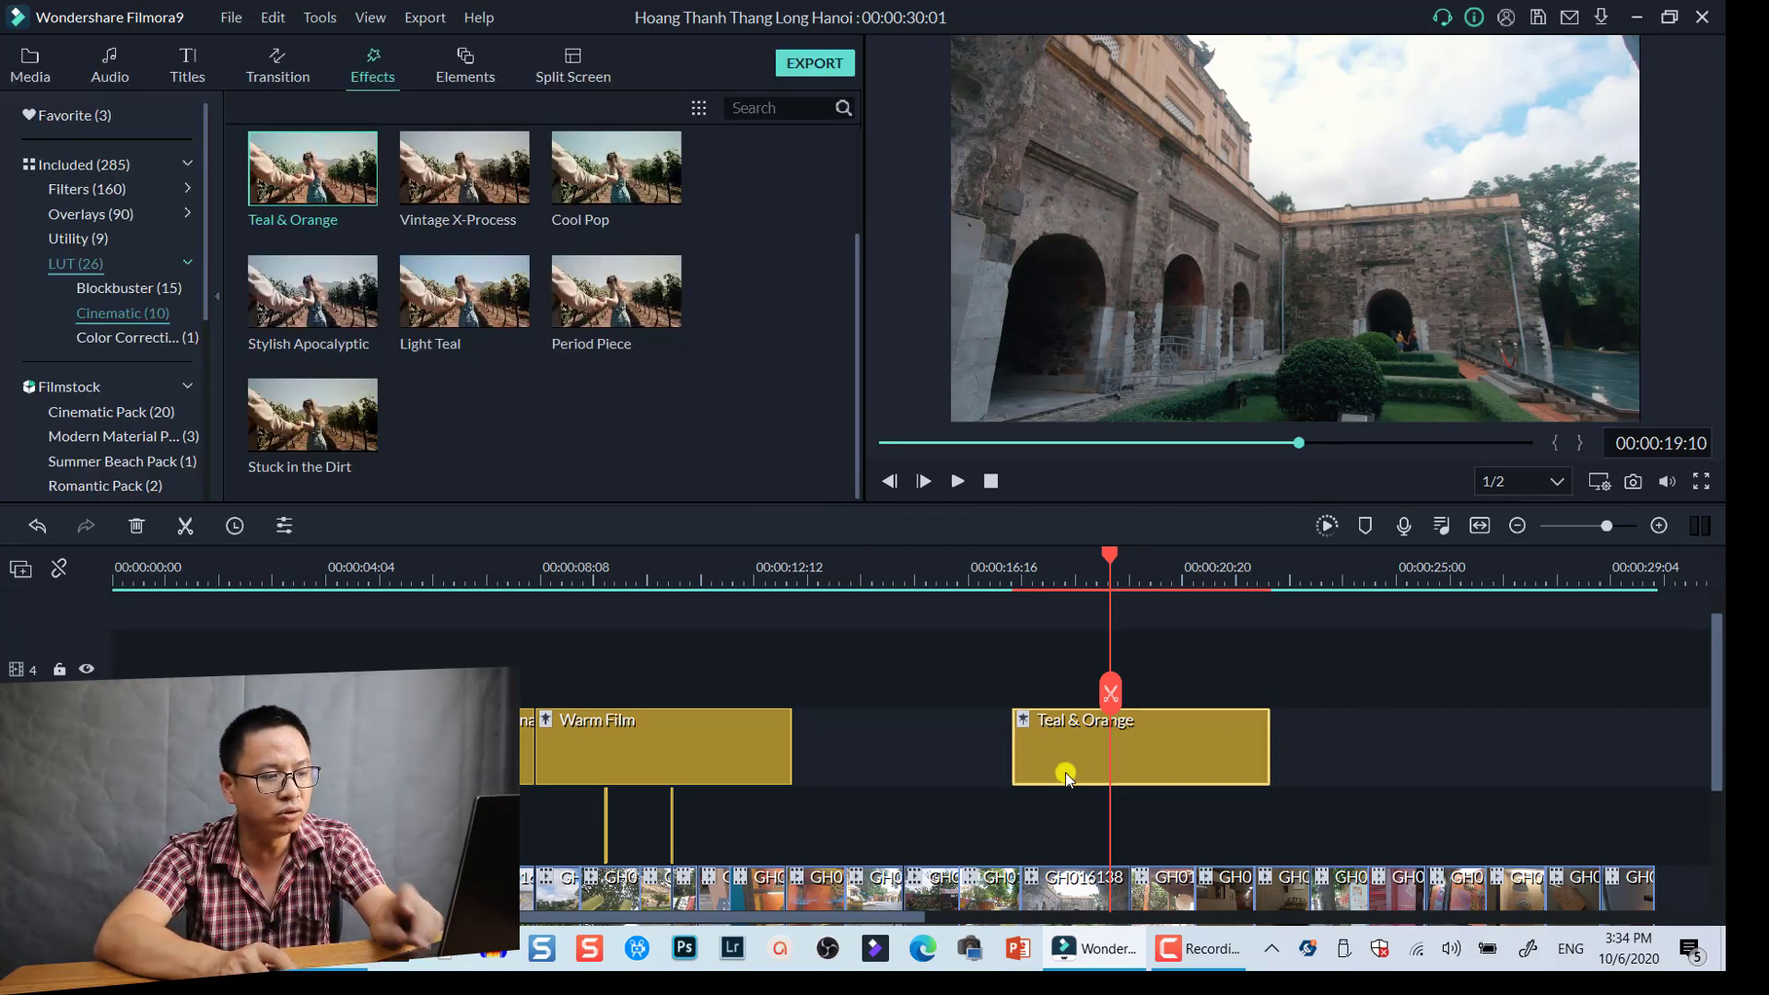
key(Delete)
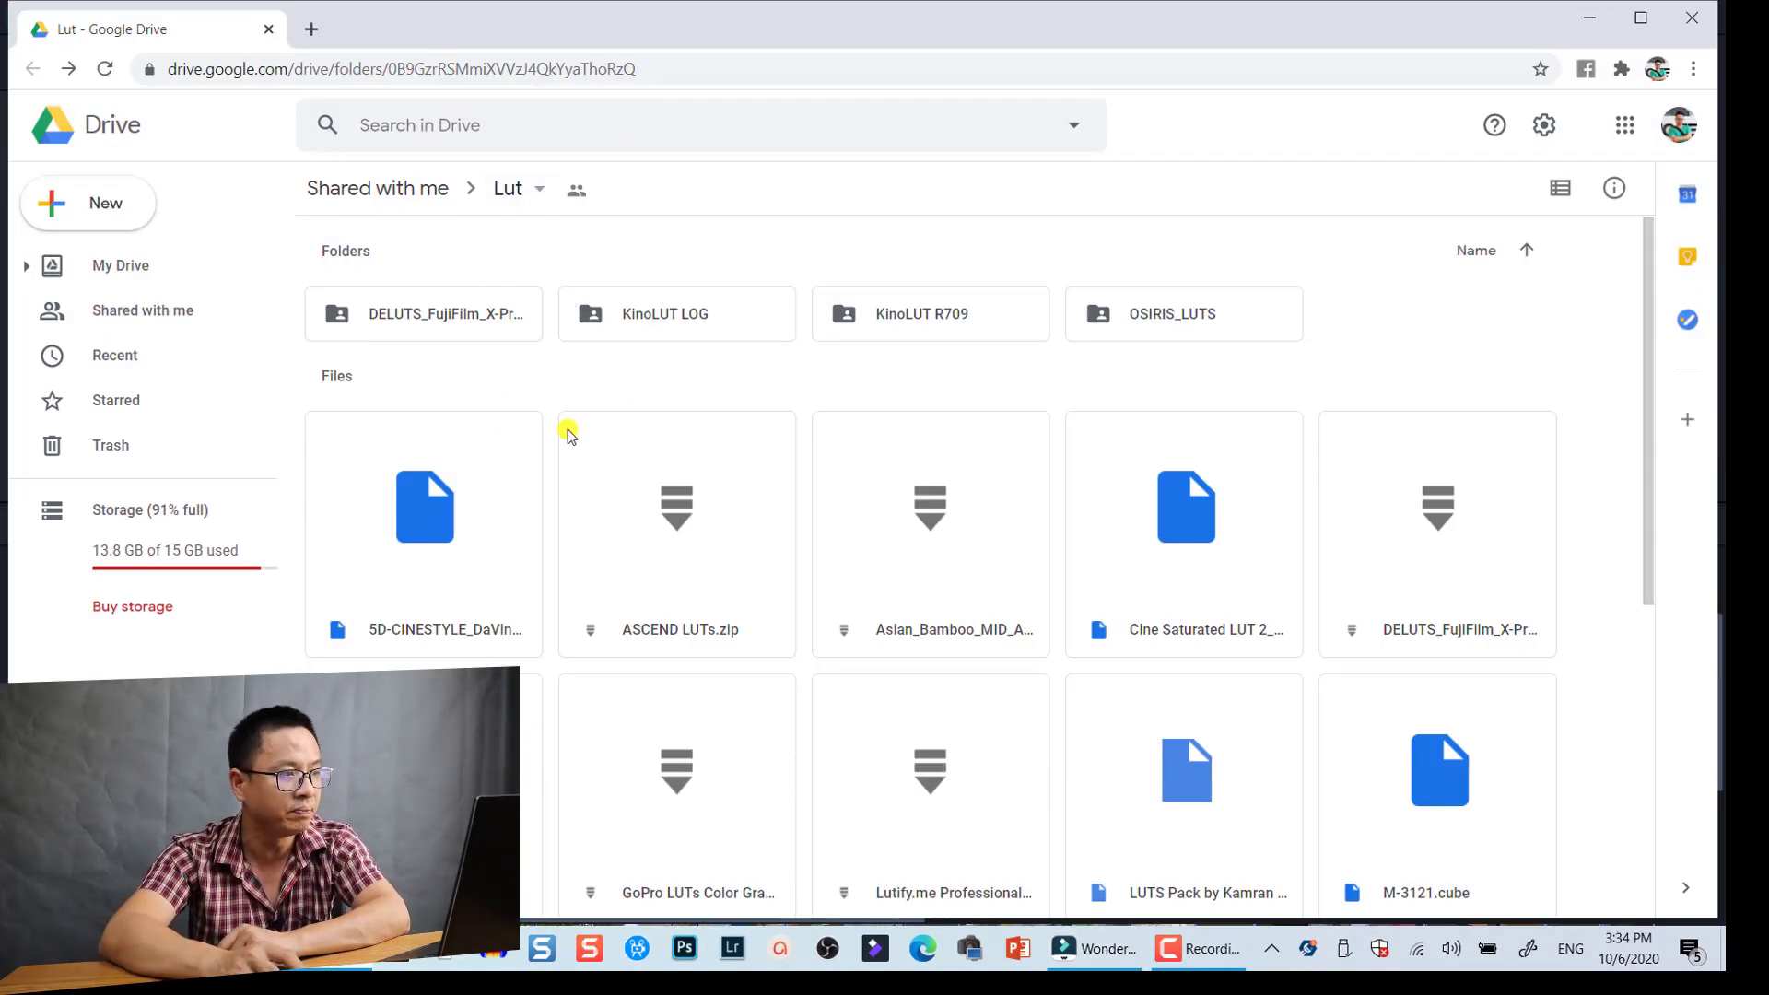
- Look through the LUT files in the shared Google Drive folder Lut, then return to Filmora
scroll(848, 493, down, 6)
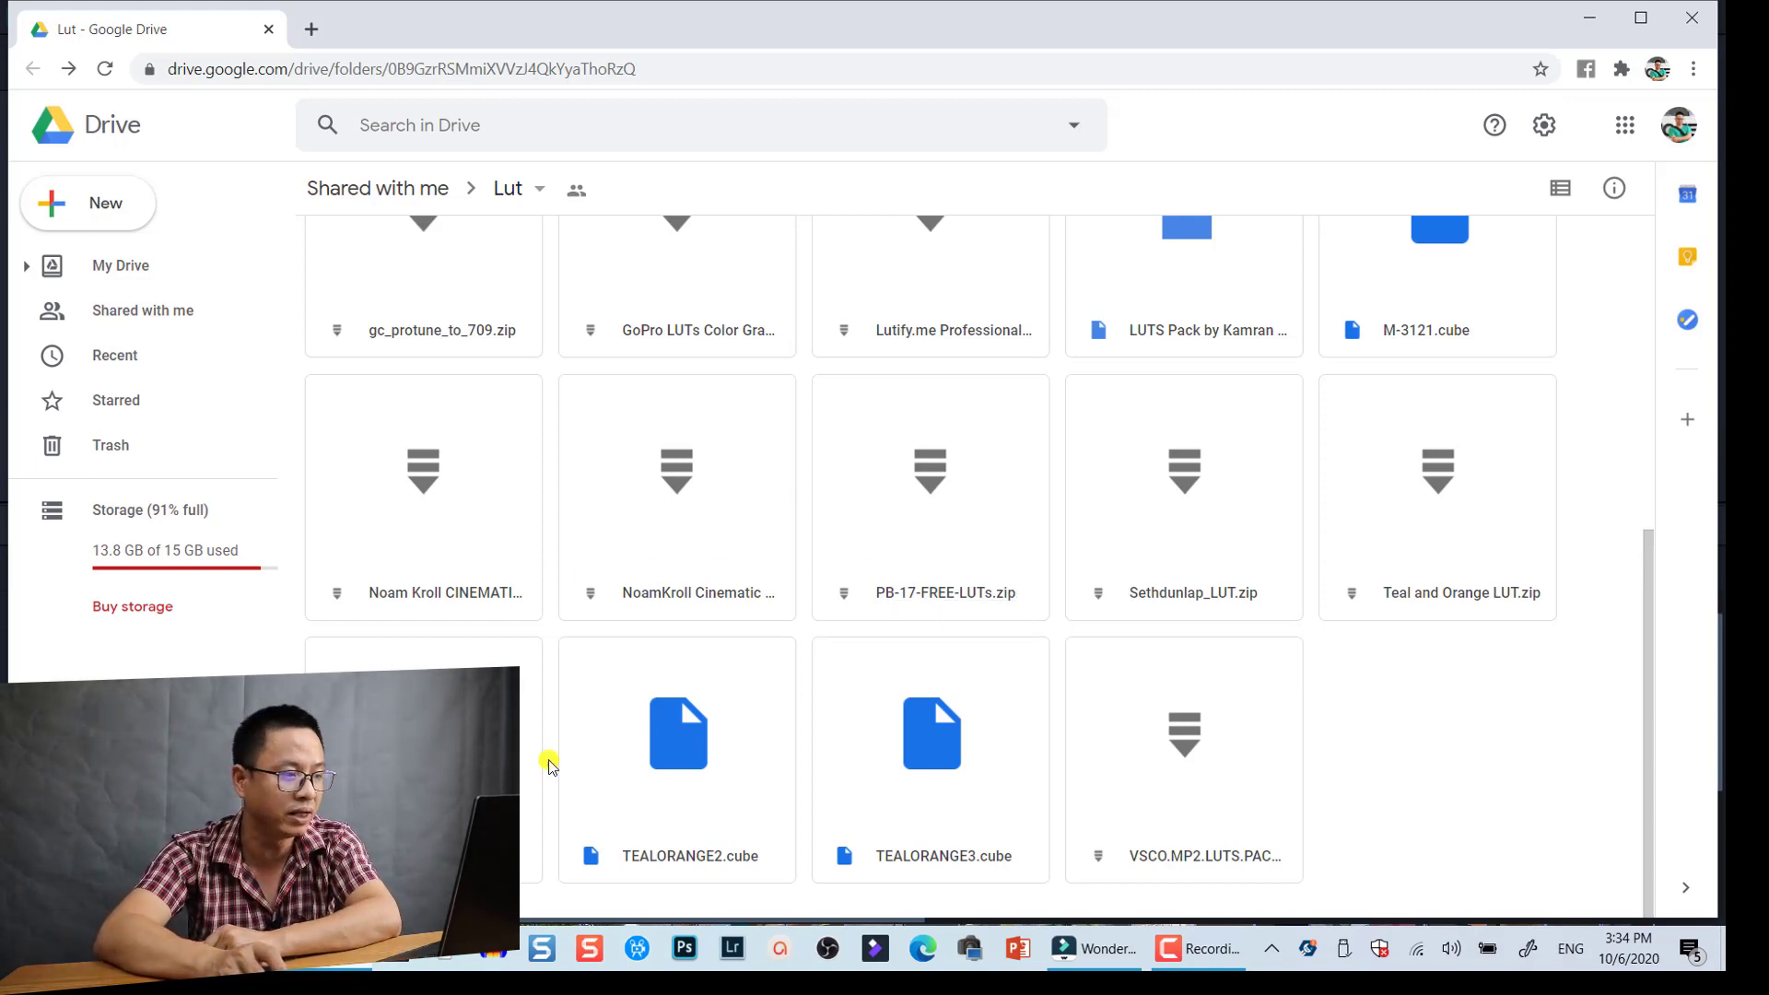
scroll(773, 654, up, 5)
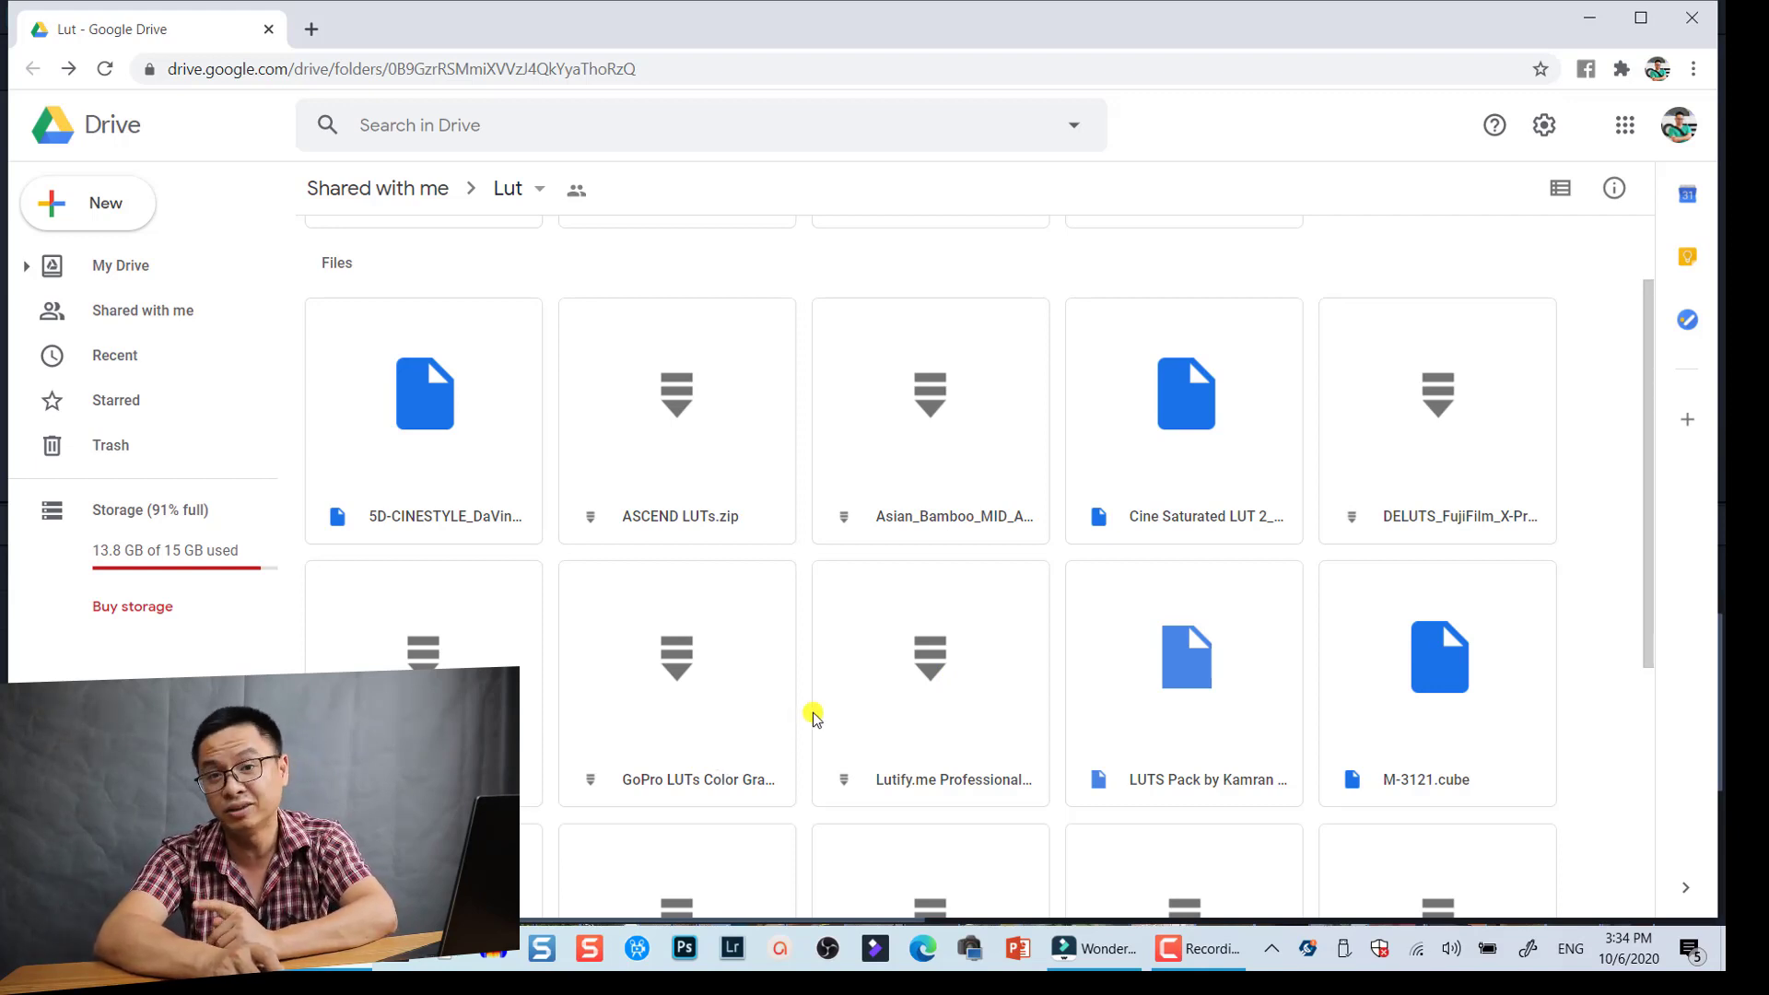
click(1115, 953)
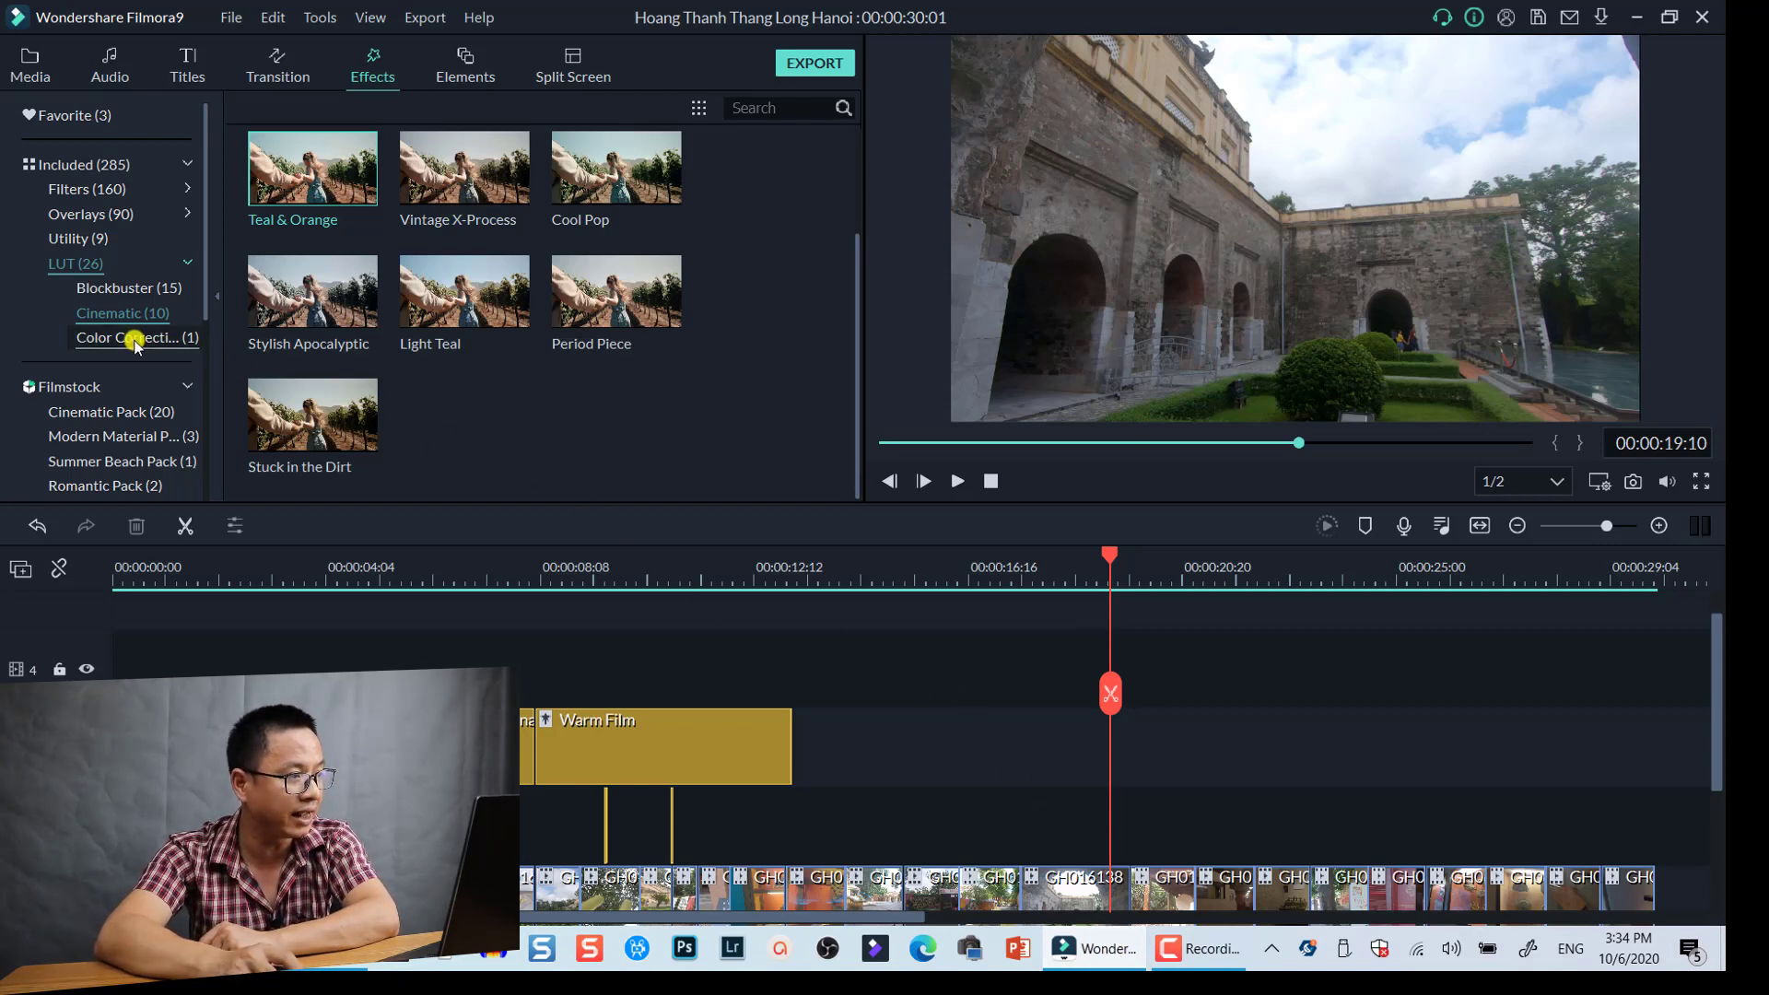
- Open the colour settings of clip GH016138 and look through its 3D LUT options
click(1080, 886)
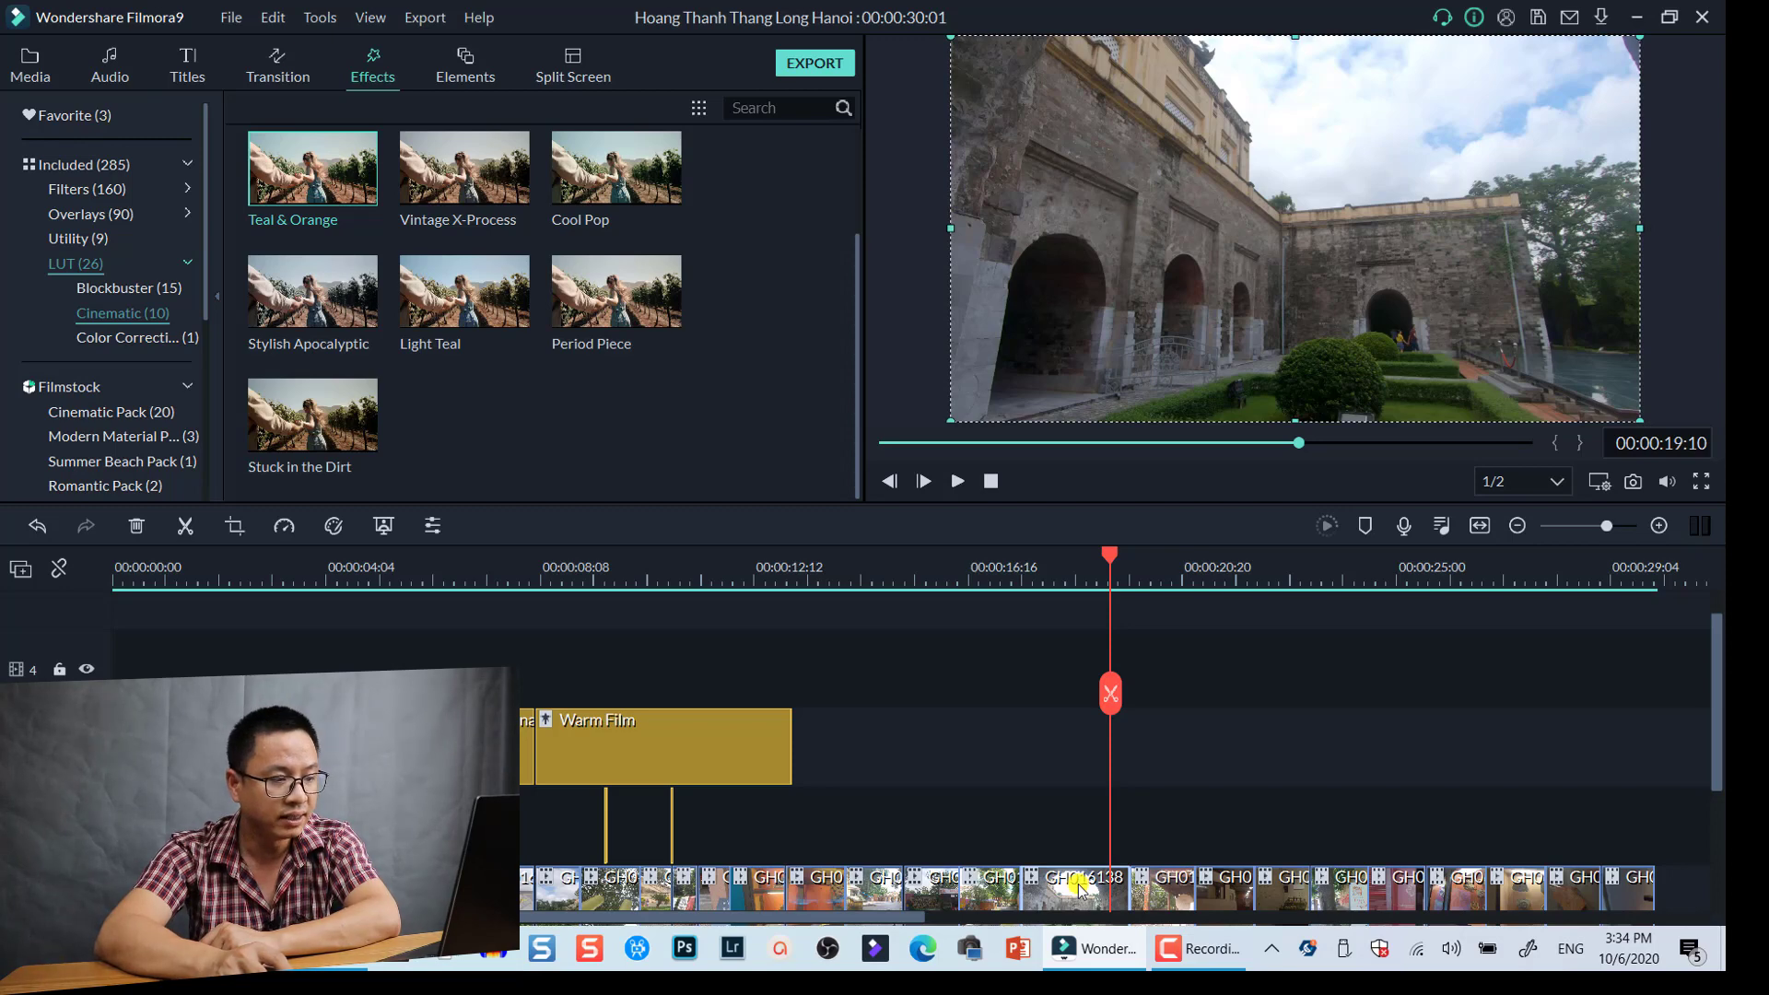
double_click(1157, 853)
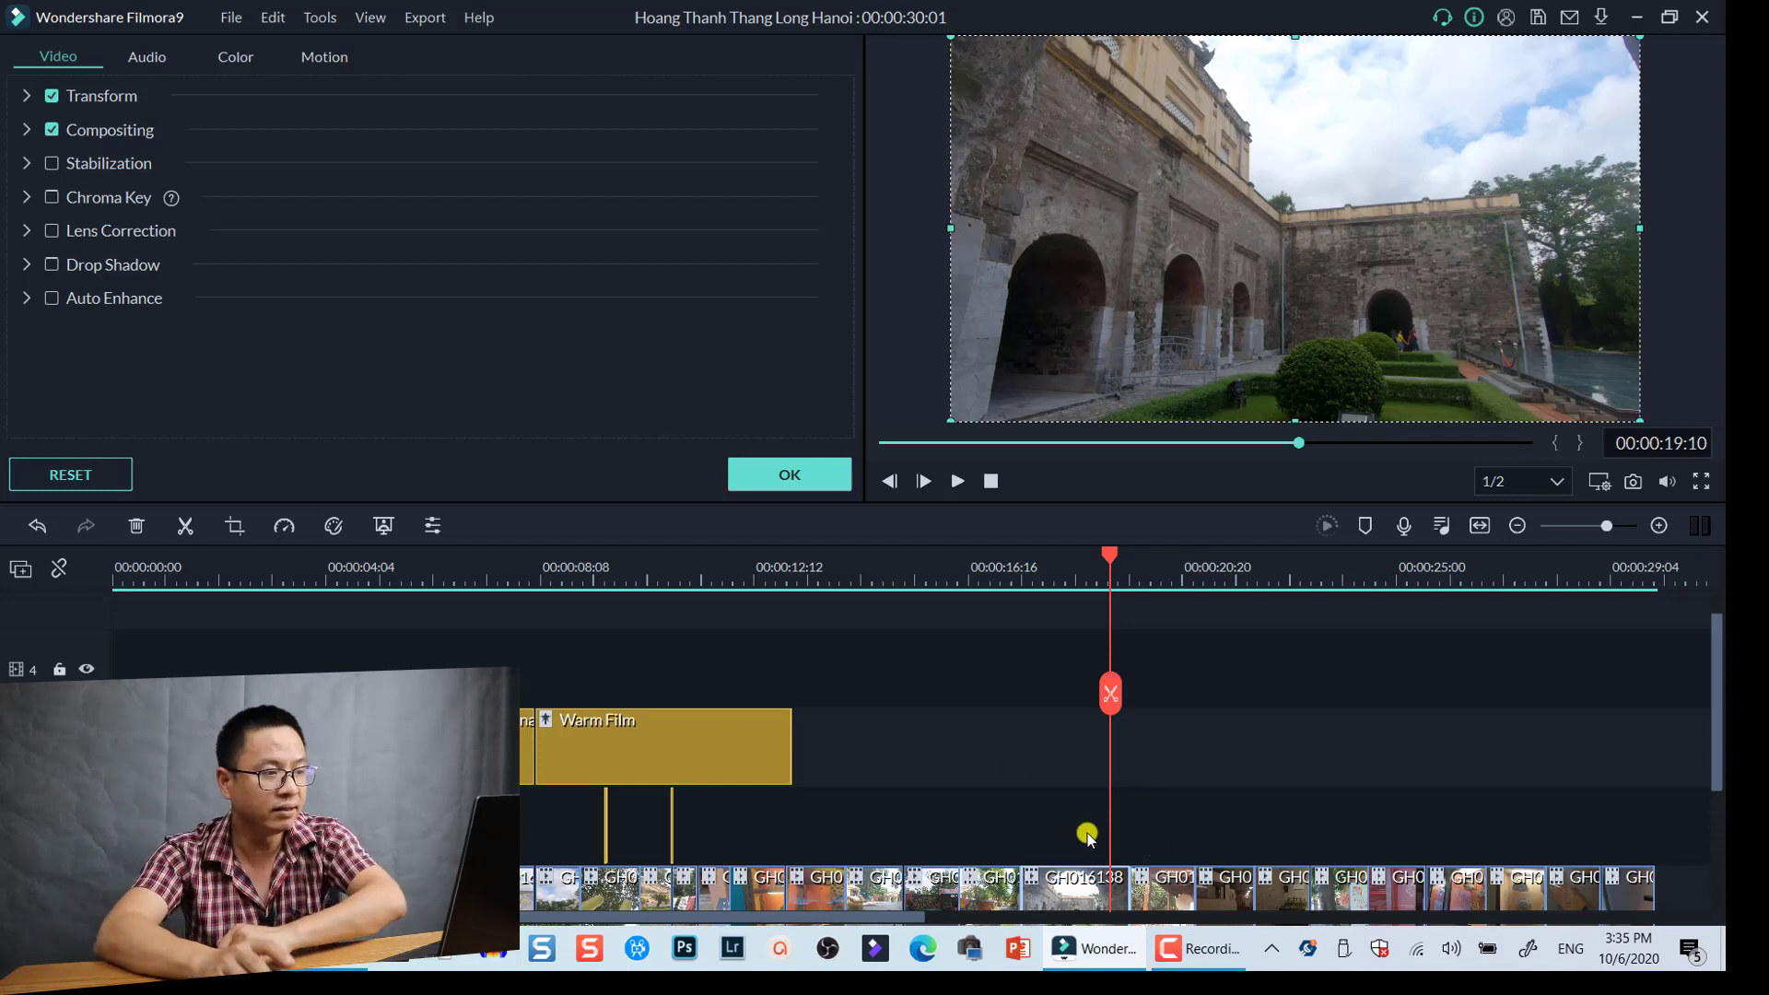
click(237, 58)
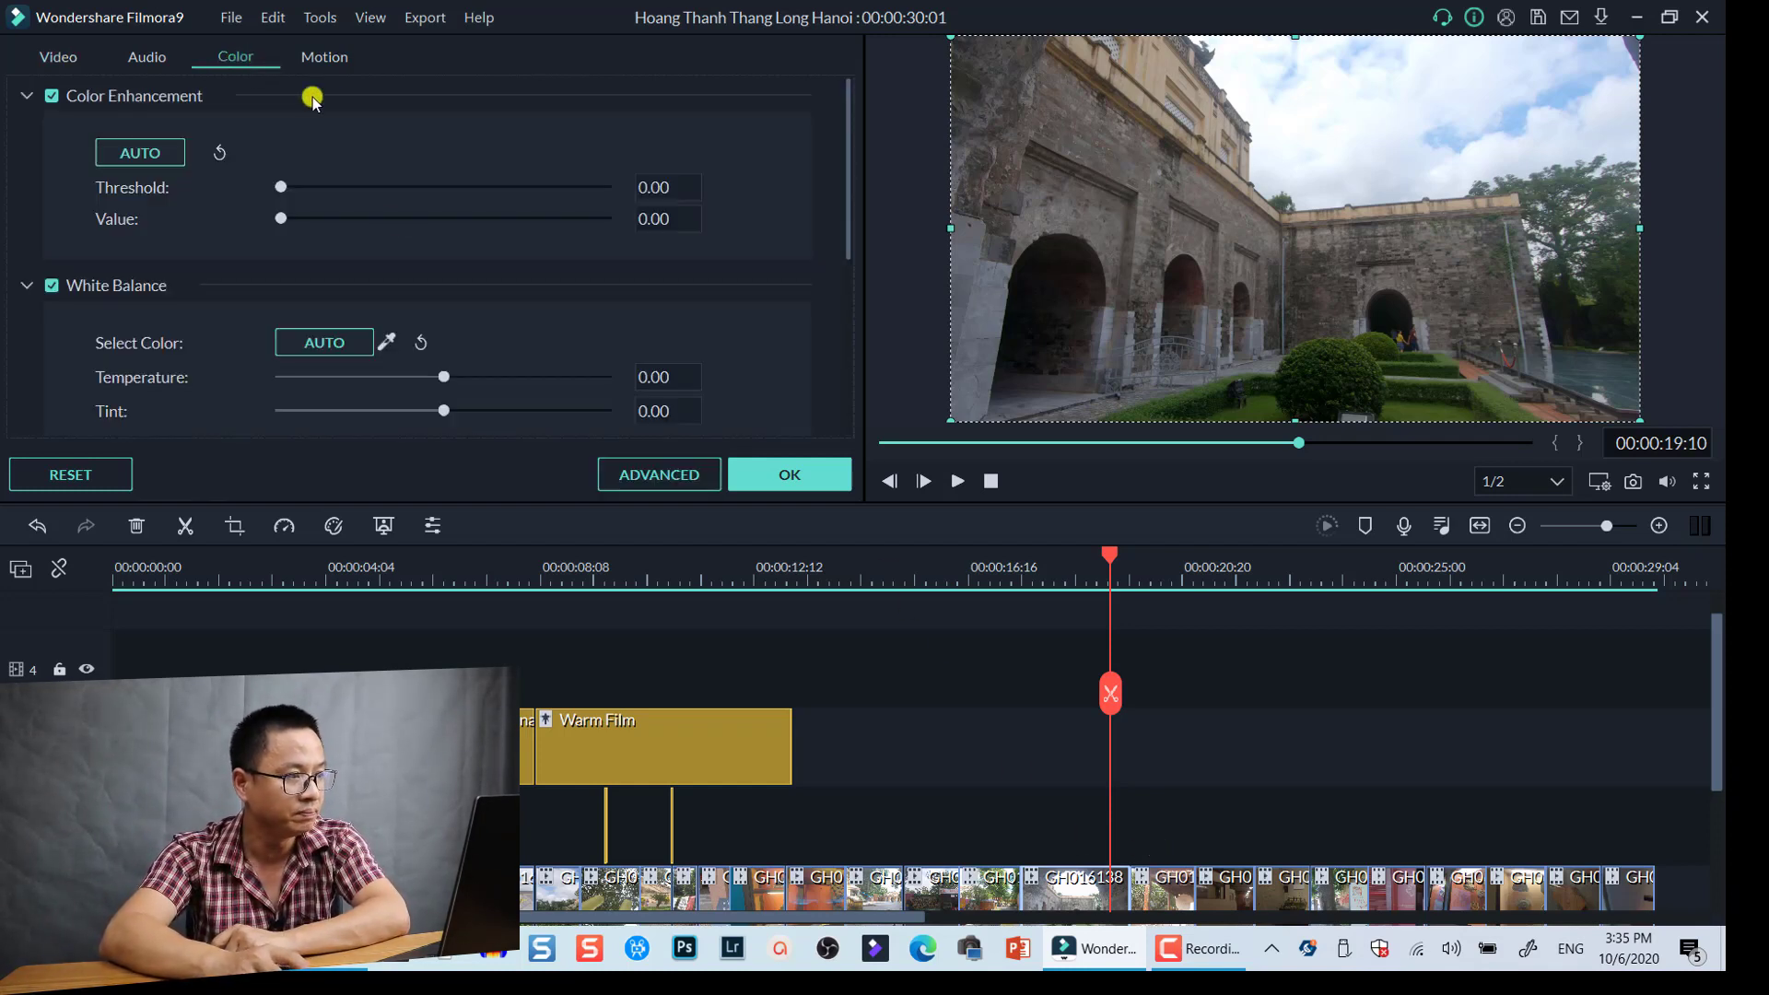
drag(848, 213, 853, 237)
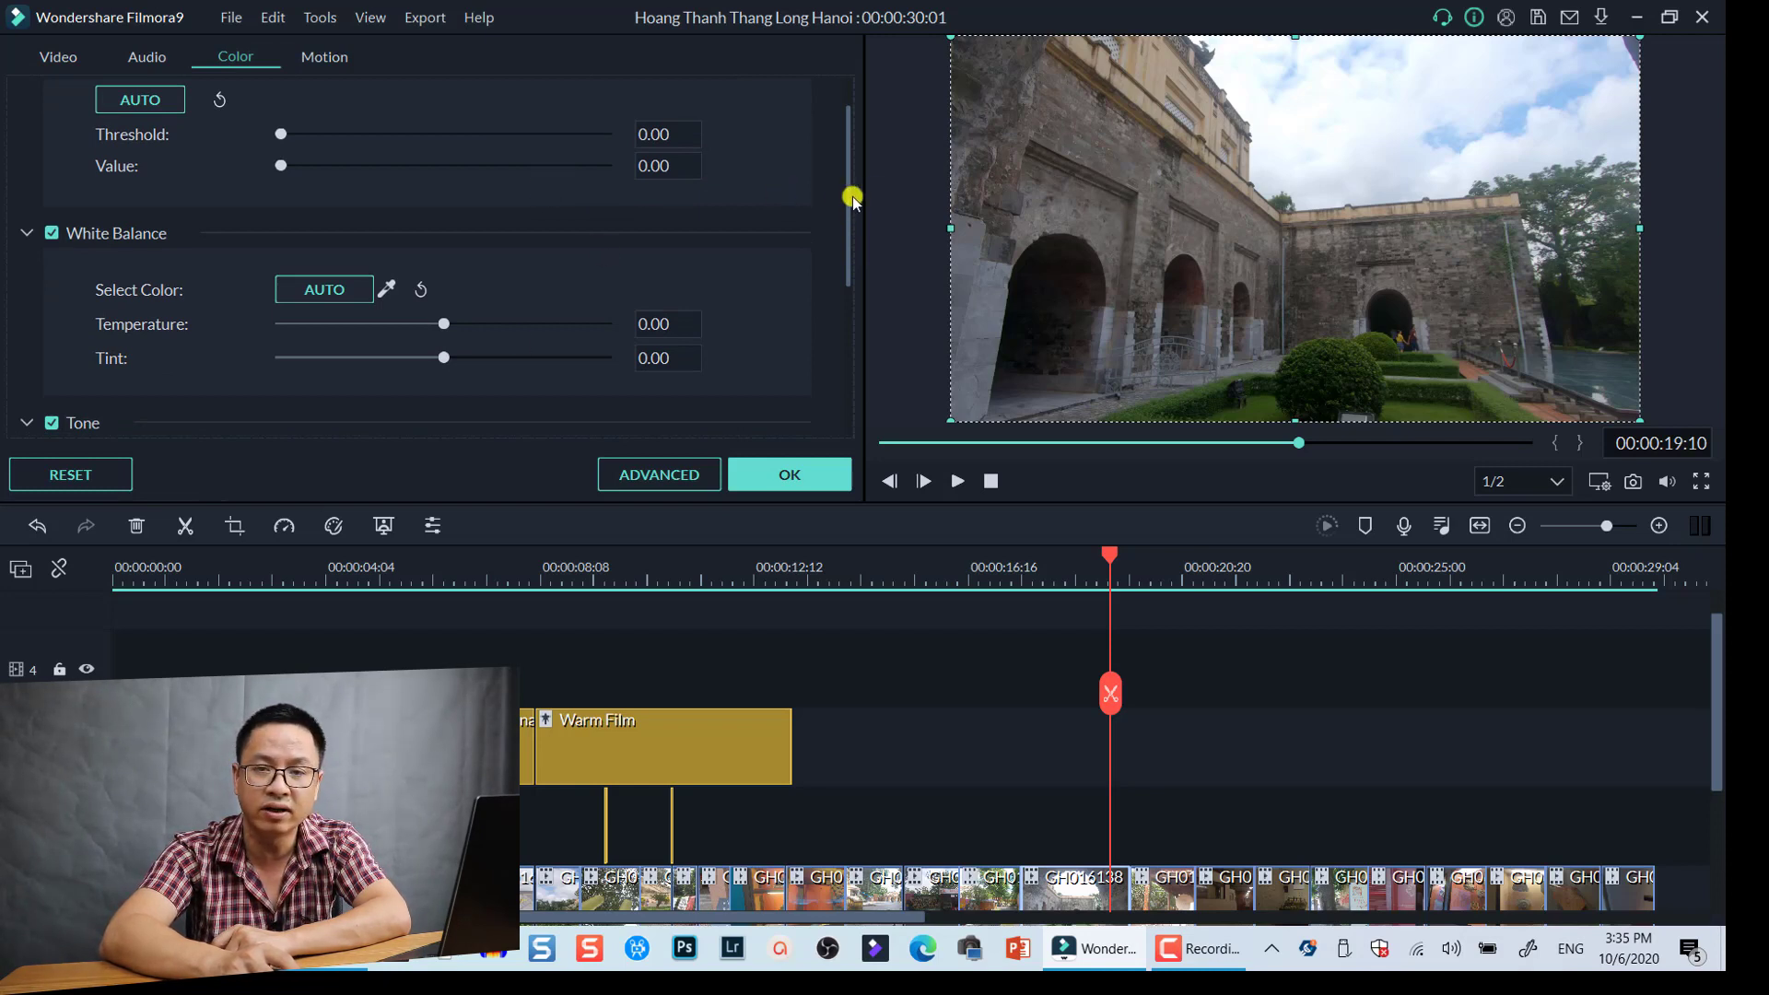
drag(848, 197, 861, 383)
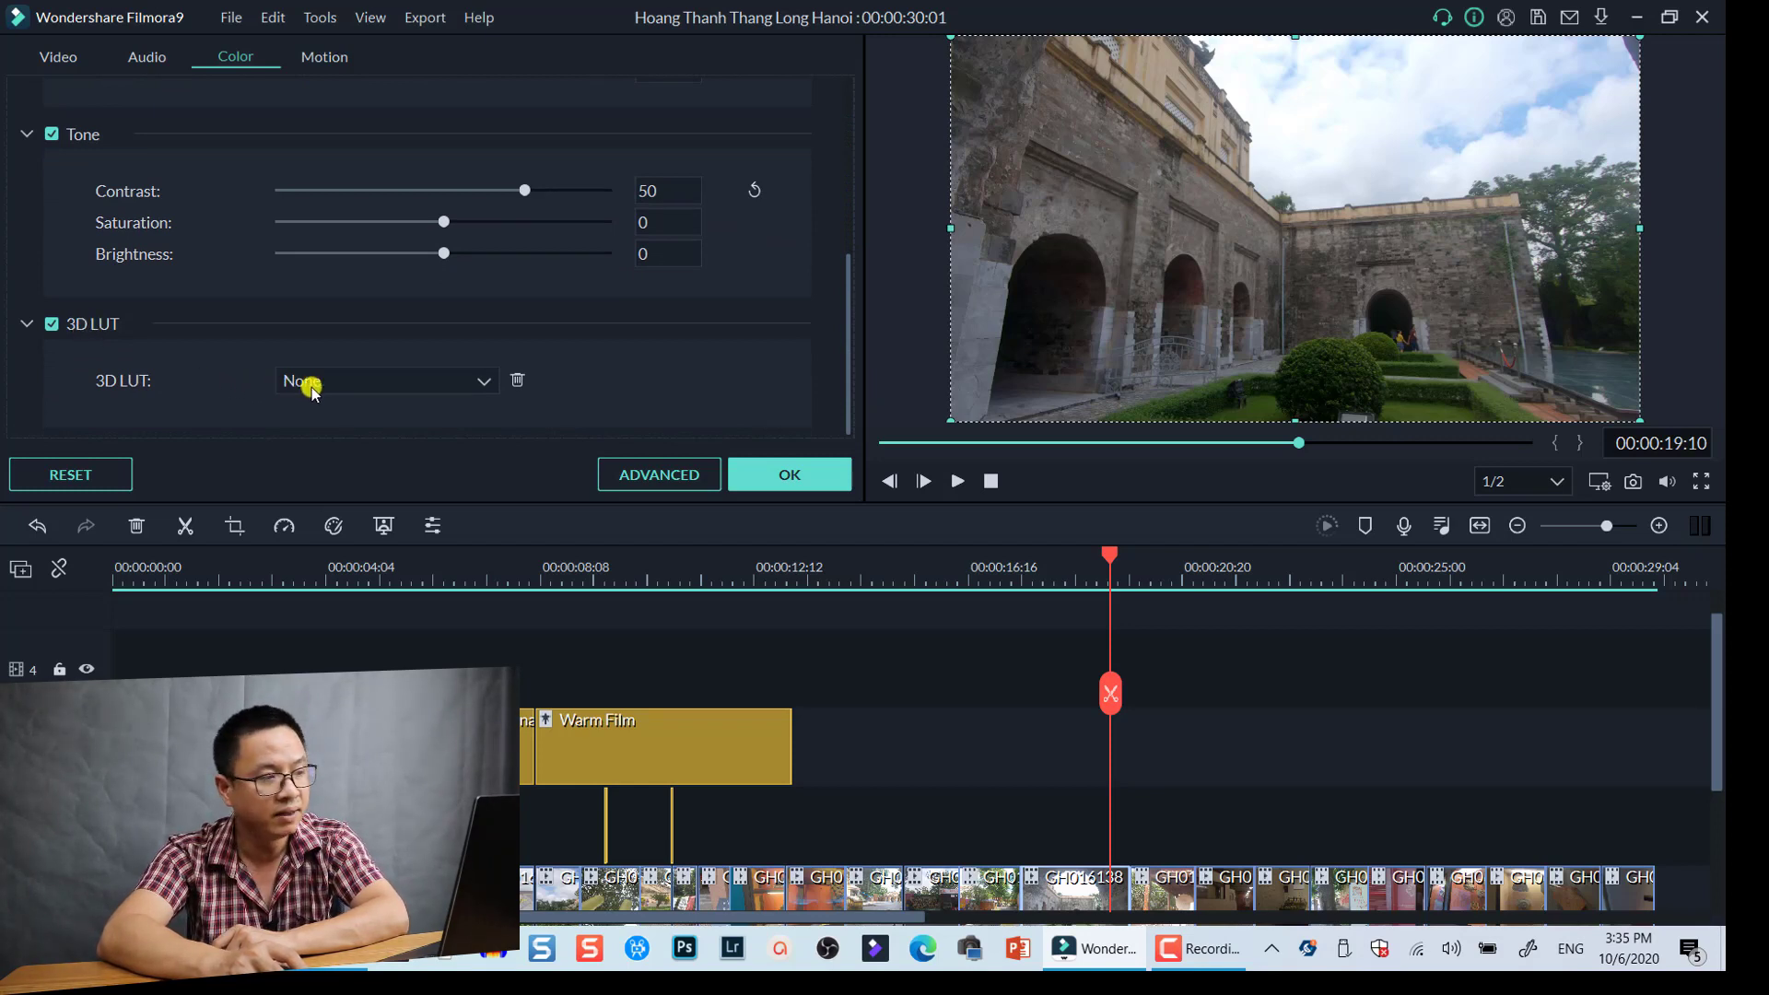
click(380, 387)
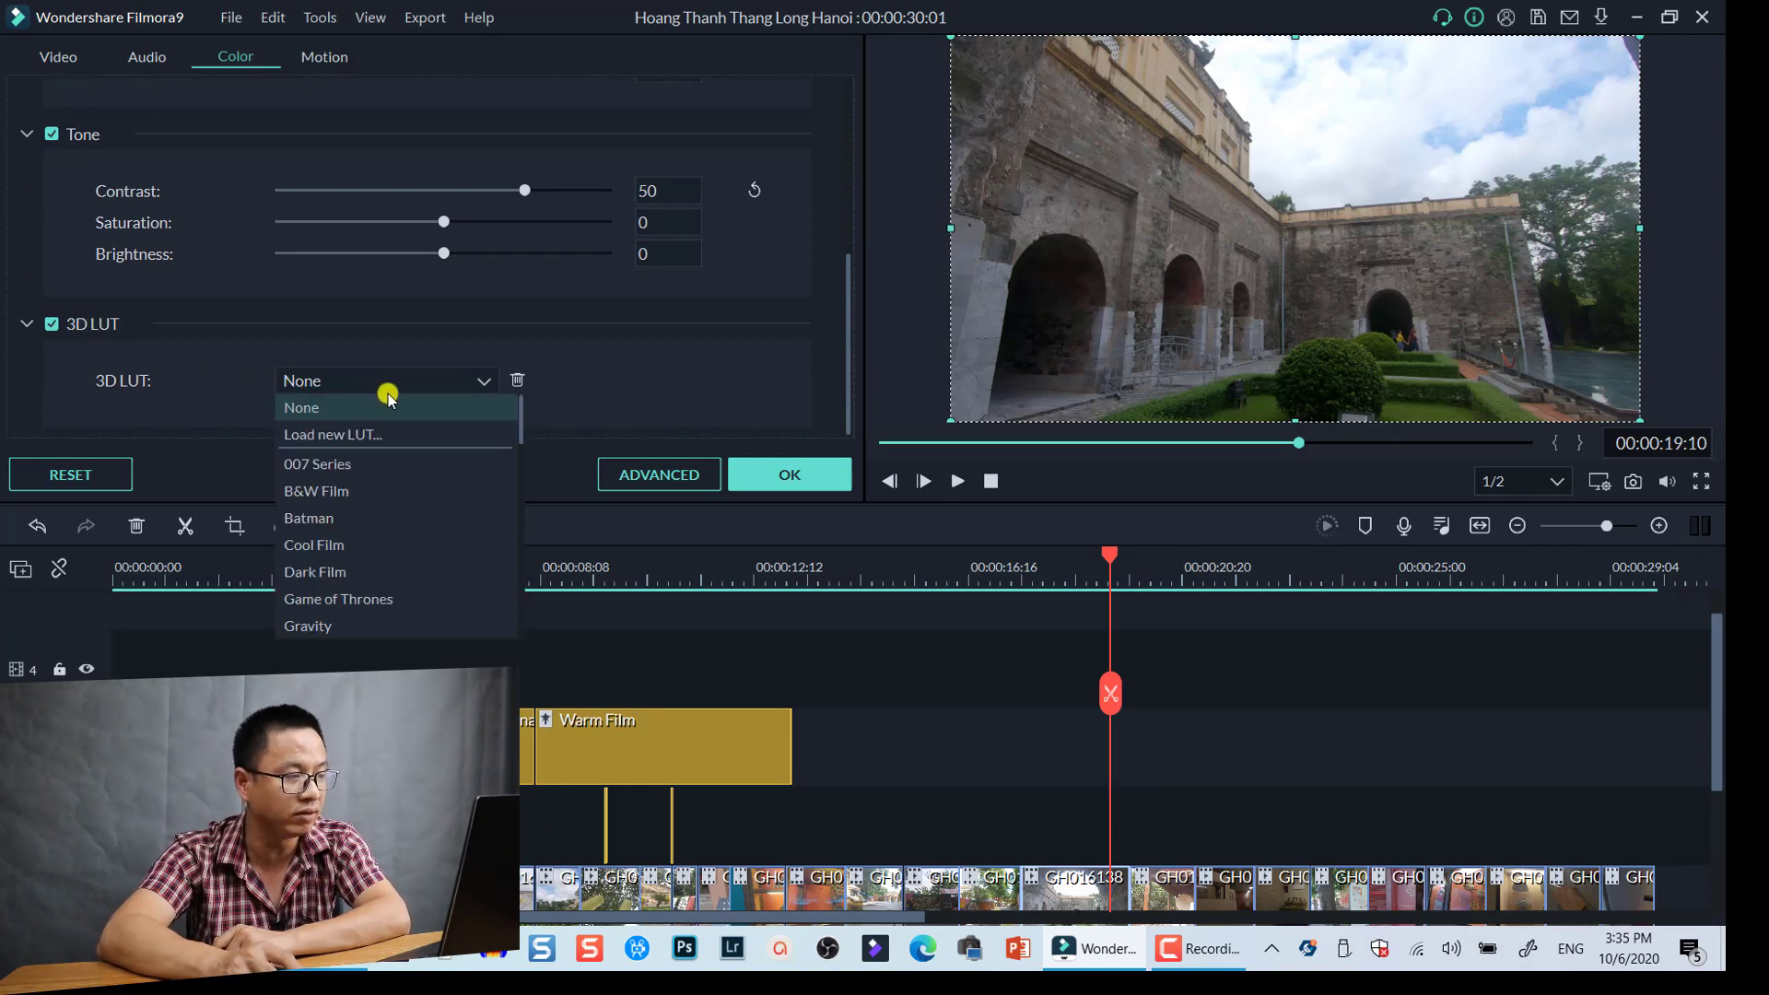
mouse_move(522, 414)
mouse_down()
mouse_move(527, 617)
mouse_move(513, 380)
mouse_up()
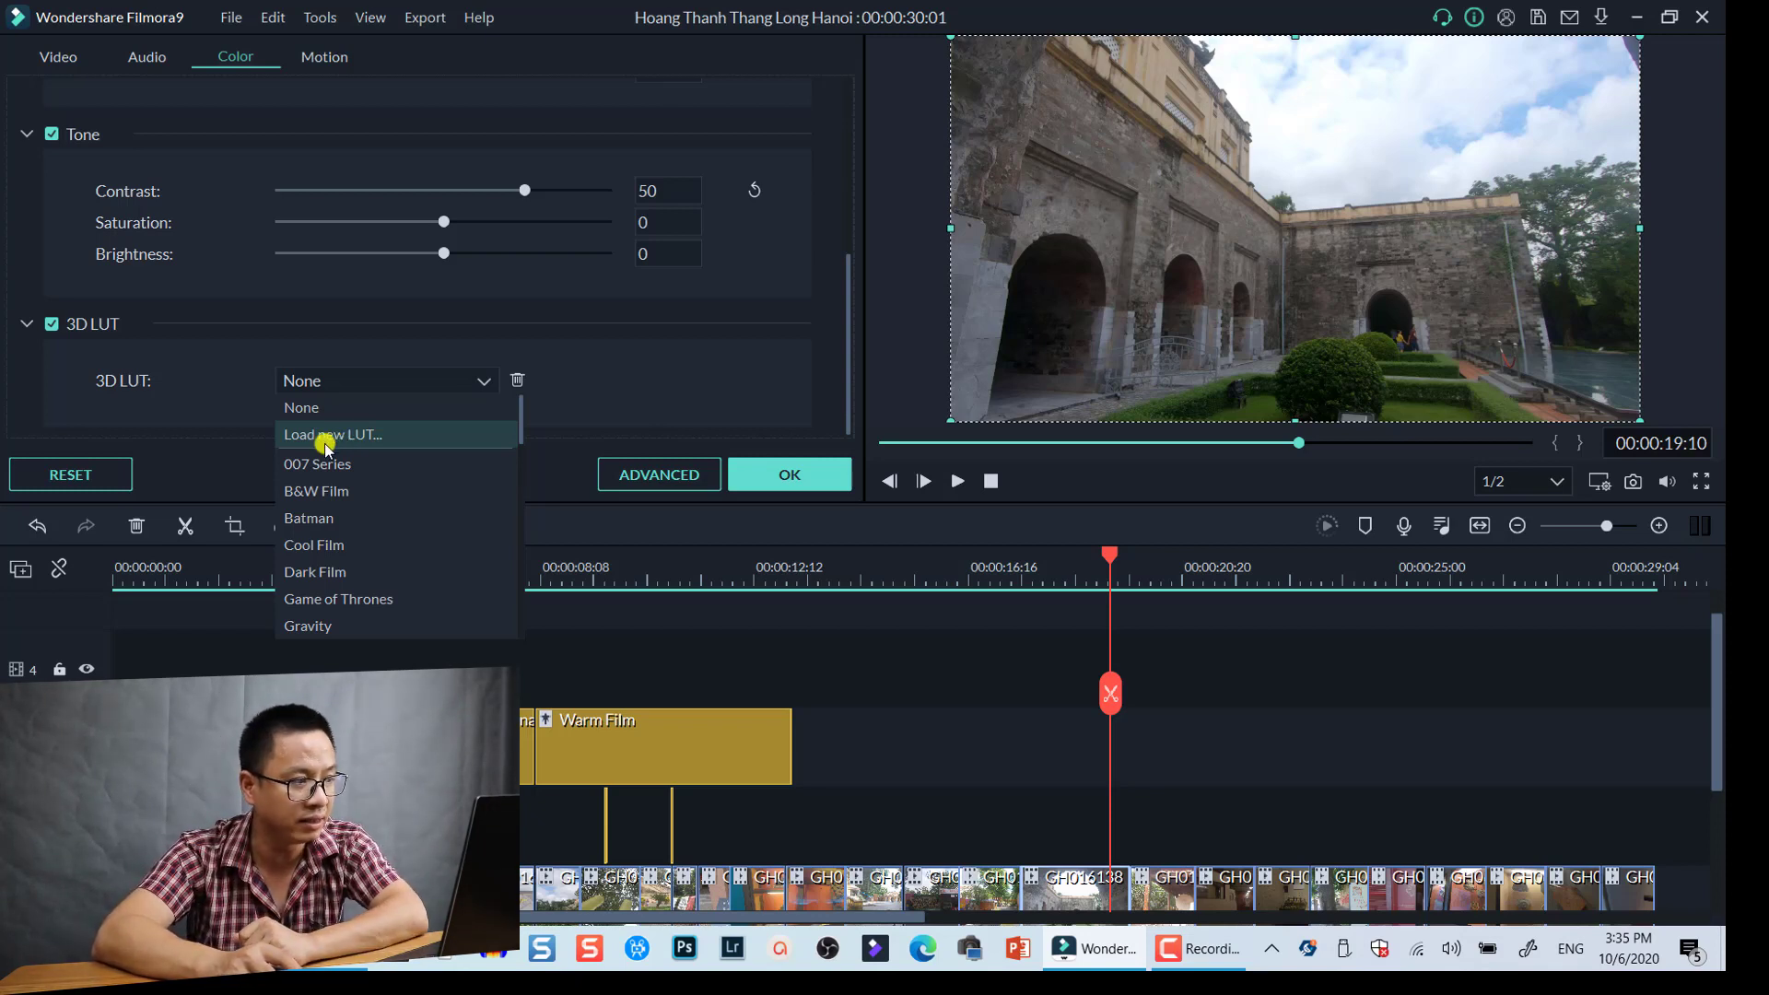
- Browse for a new LUT in E:, Download Google Drive, Free Luts, GoPro LUTs Color Grading Pack, LUTs by IWLTBAP (CUBE)
click(337, 435)
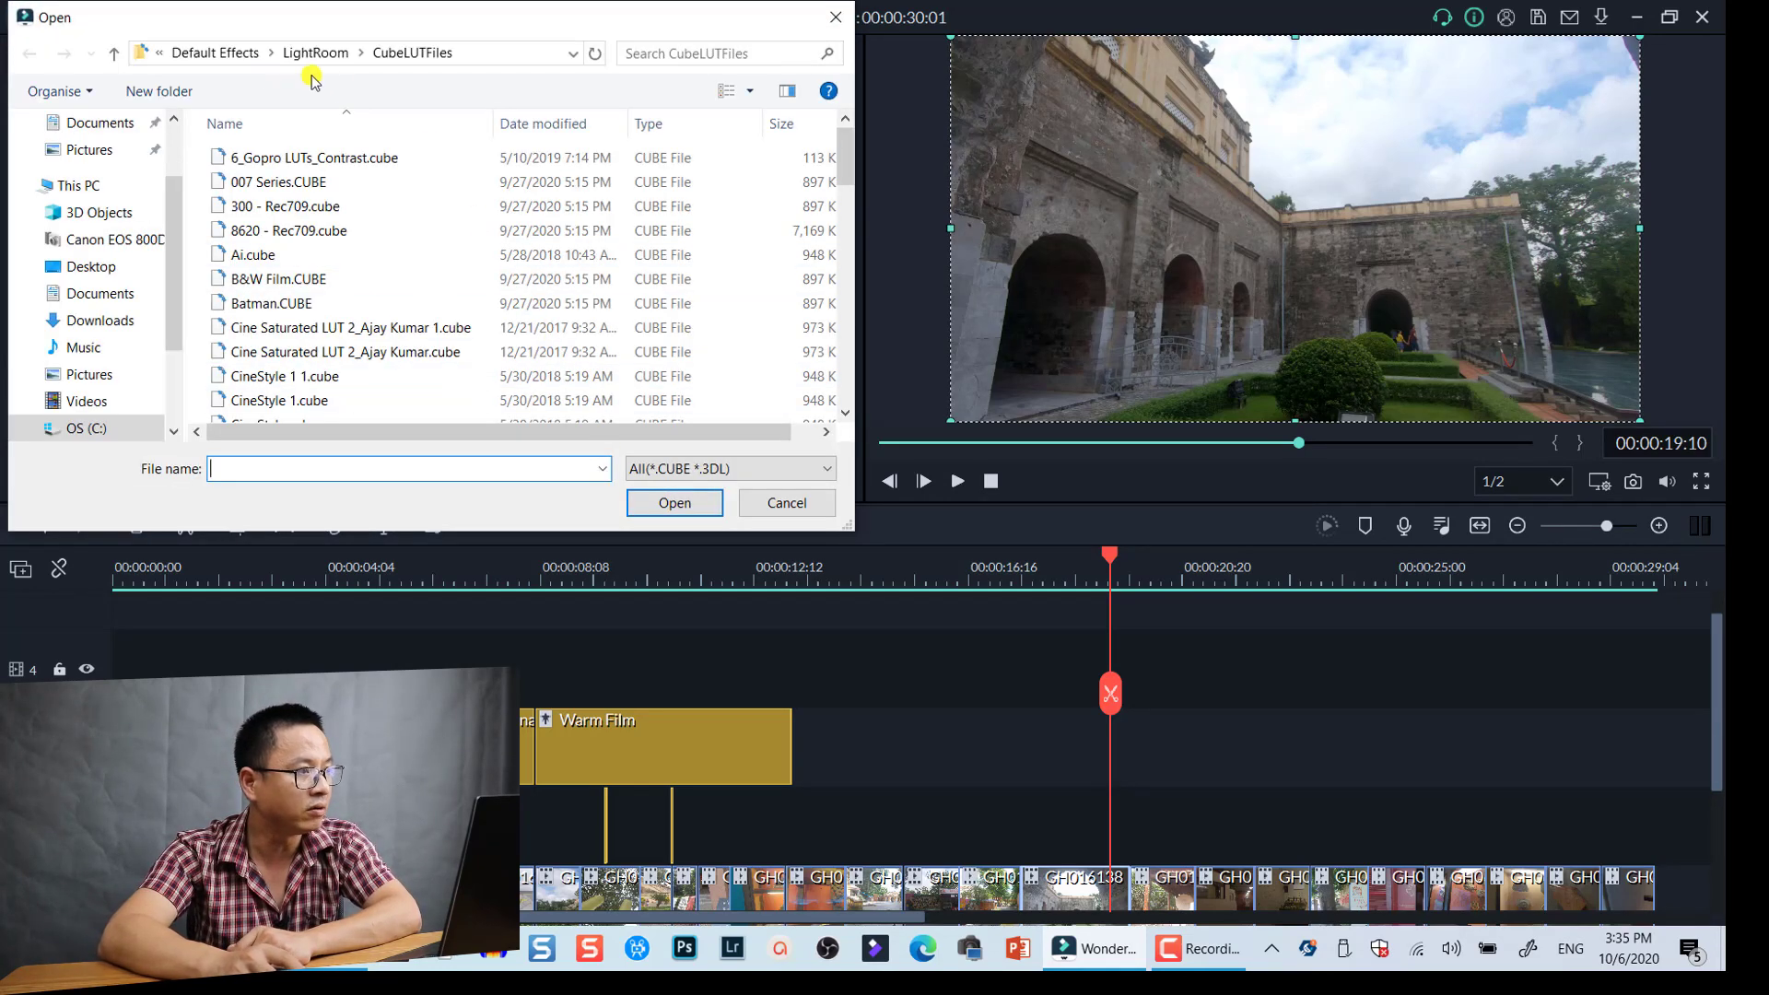
scroll(175, 338, down, 3)
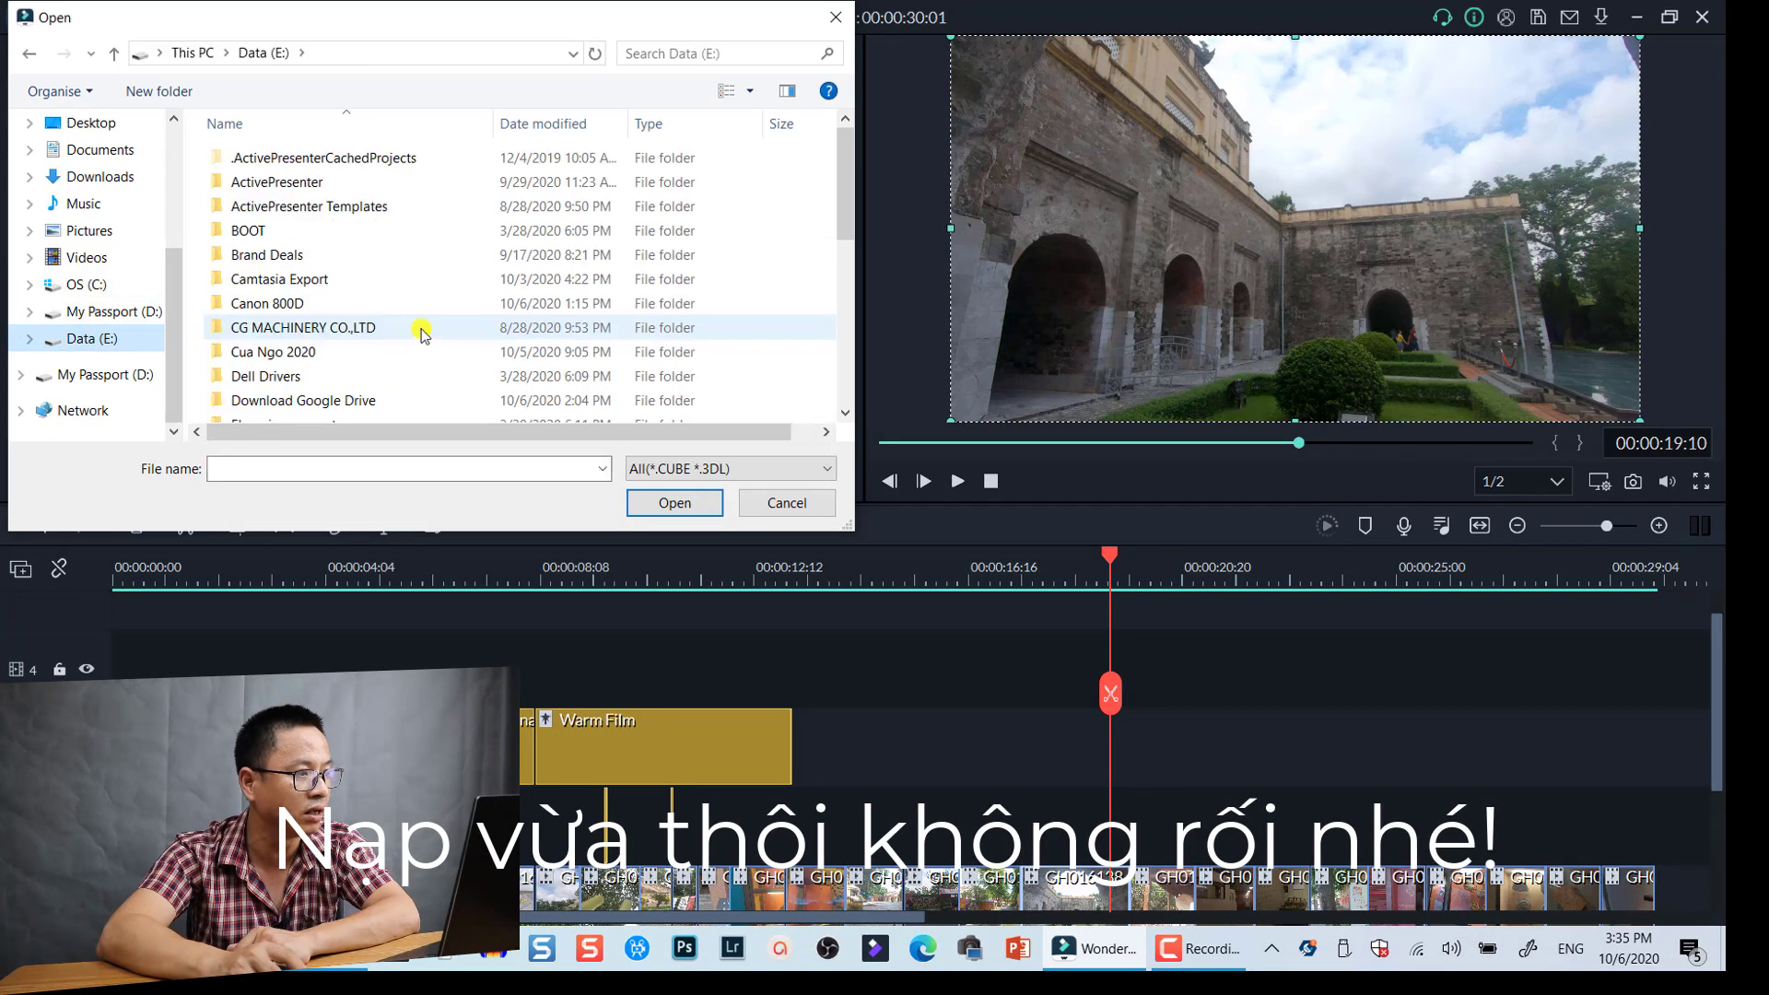
double_click(300, 403)
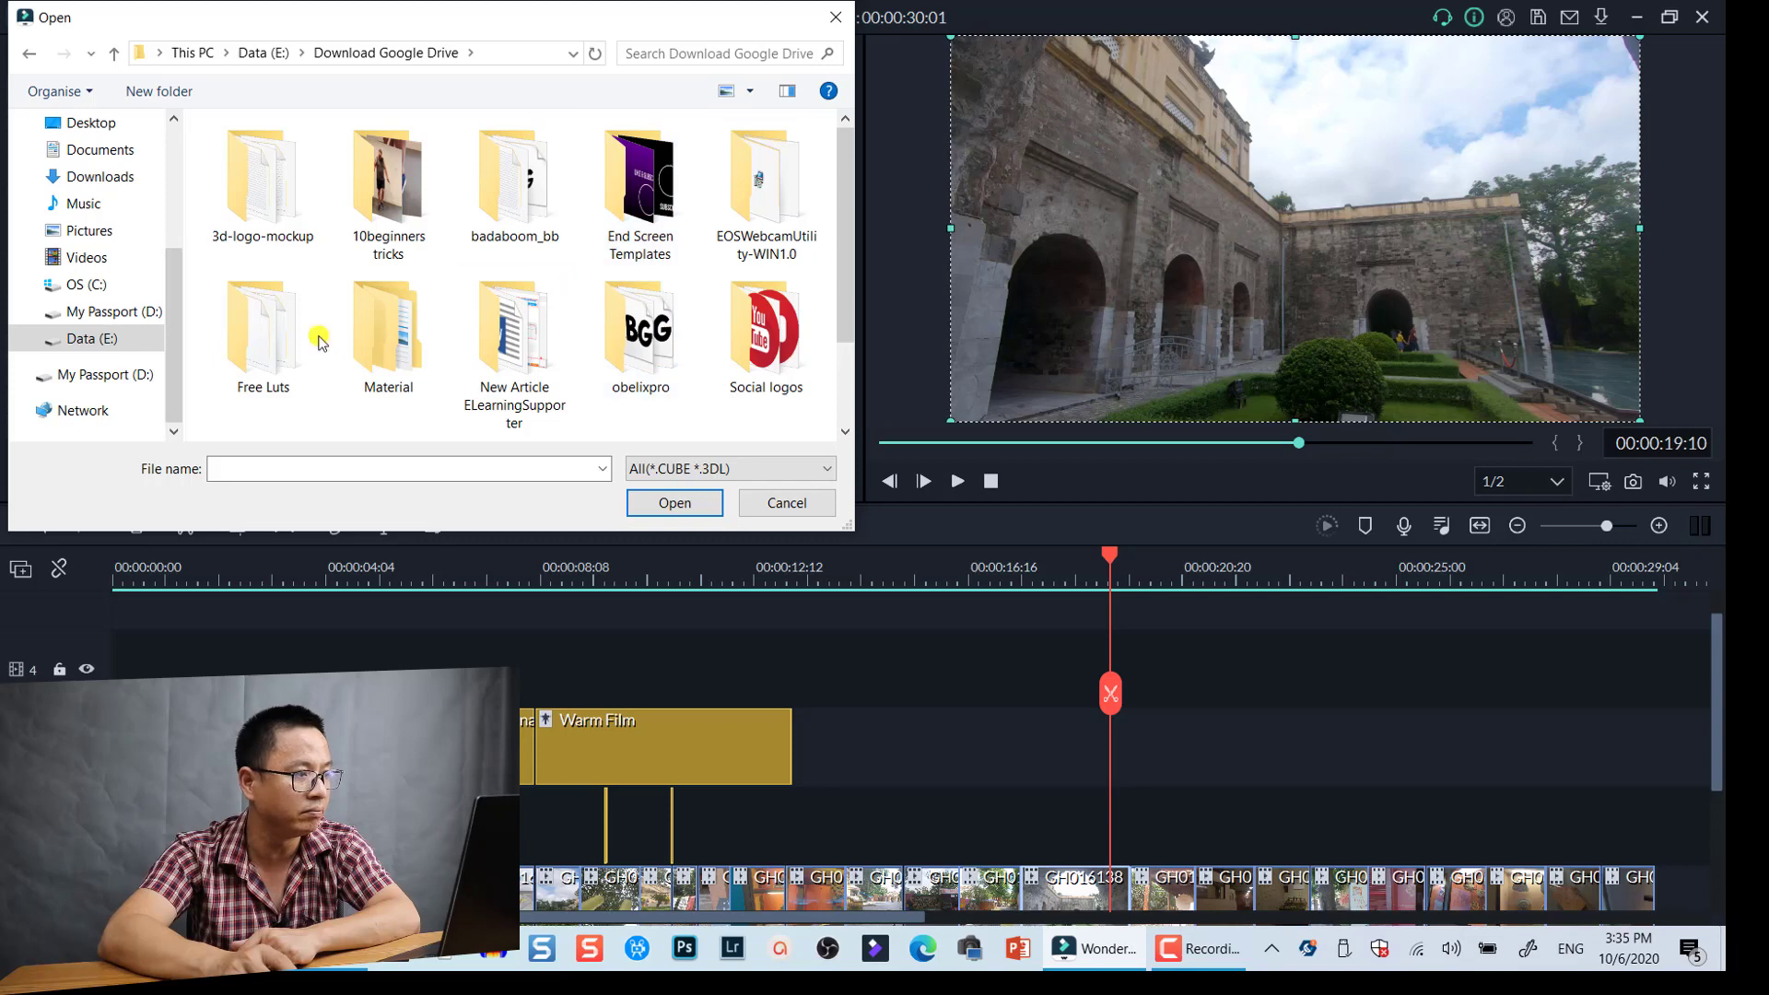
double_click(264, 336)
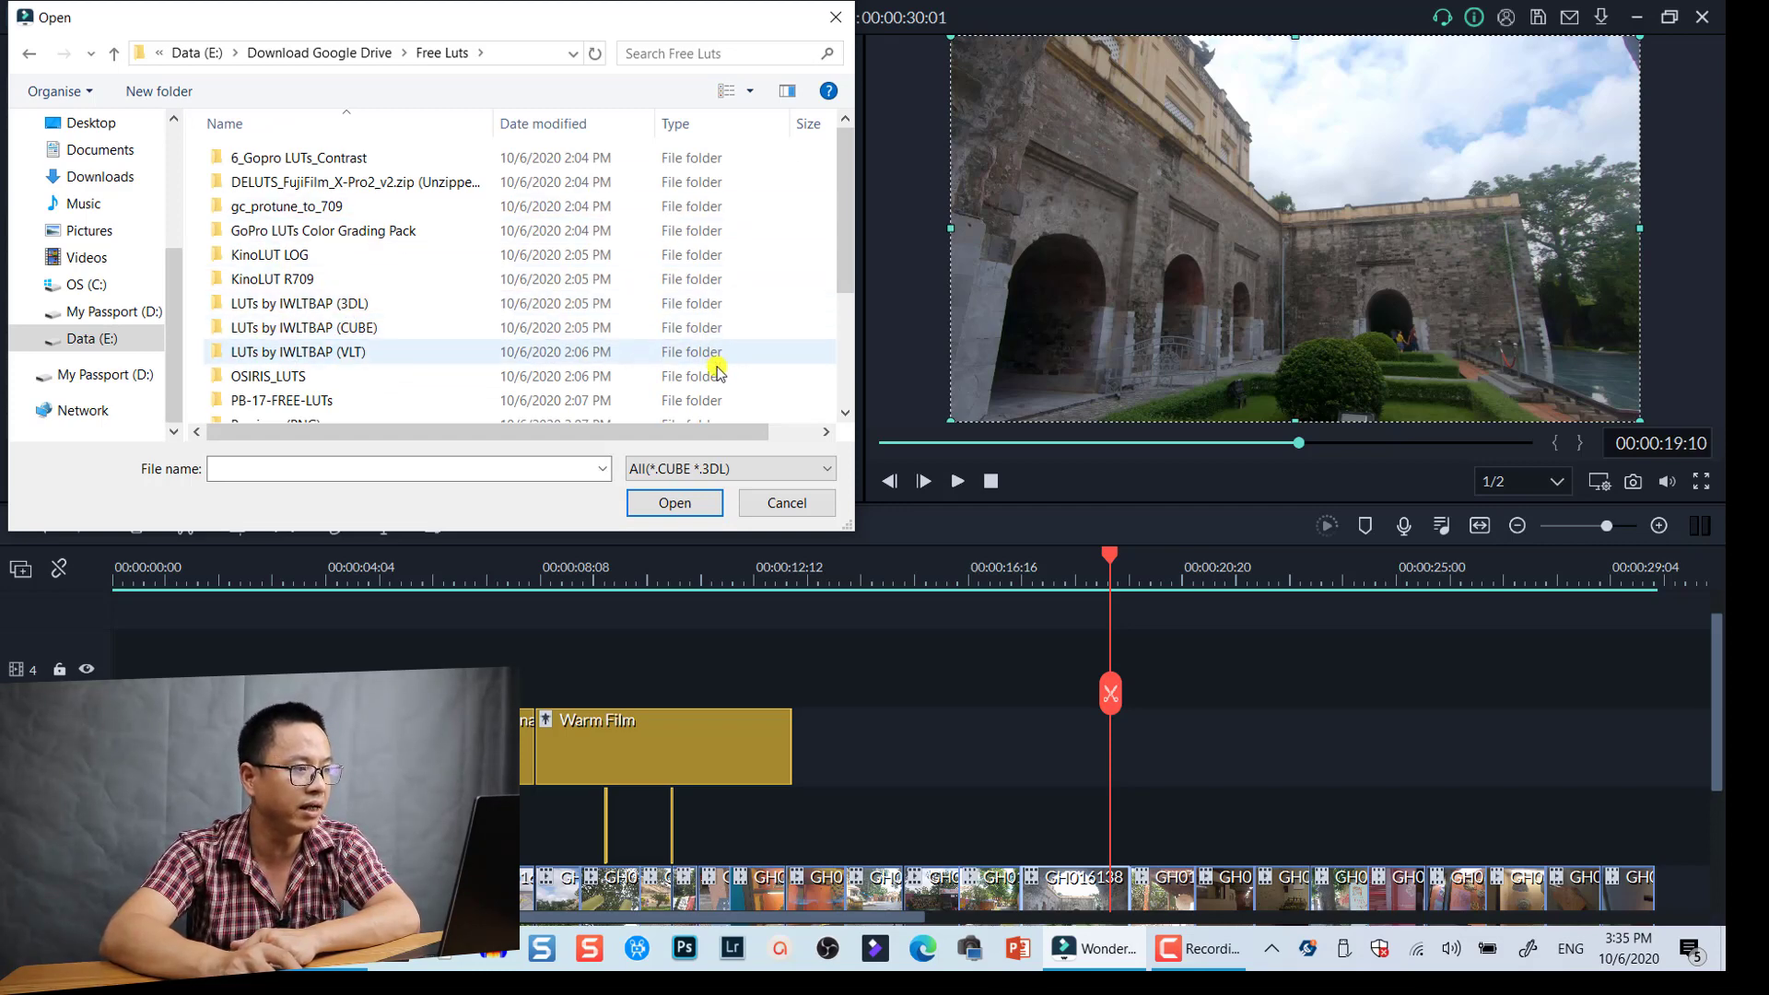
scroll(368, 350, down, 2)
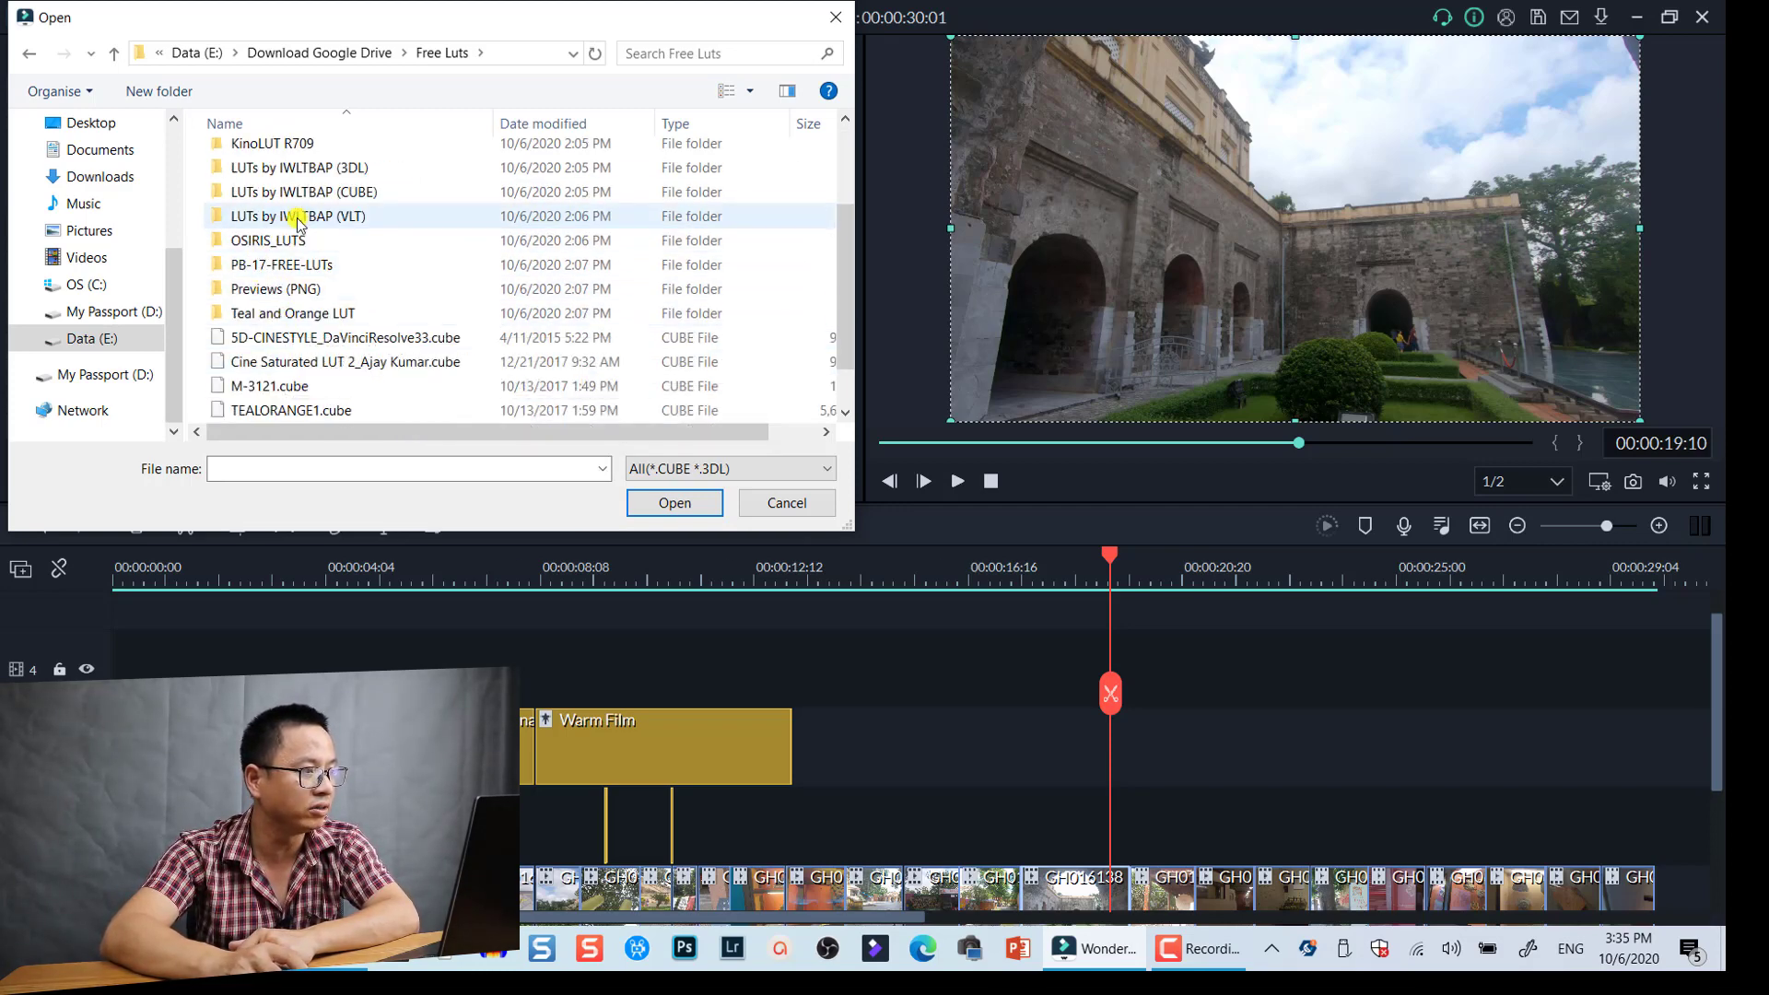
scroll(263, 230, up, 1)
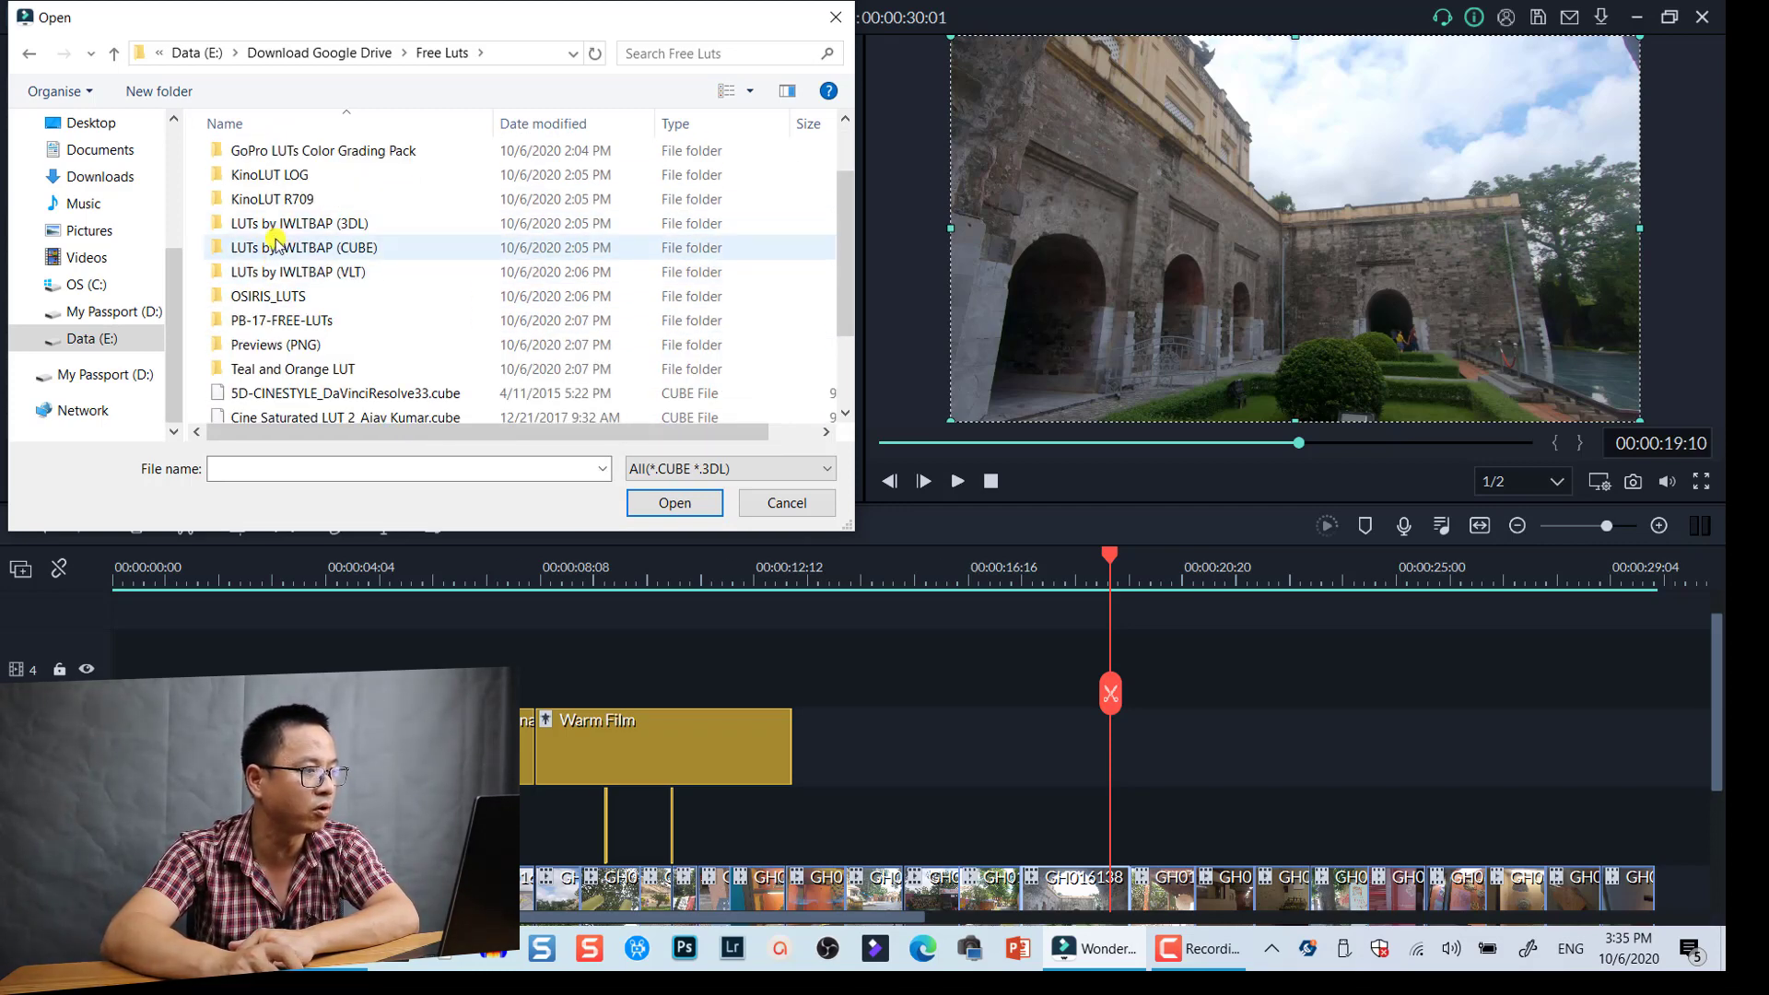
scroll(279, 235, up, 1)
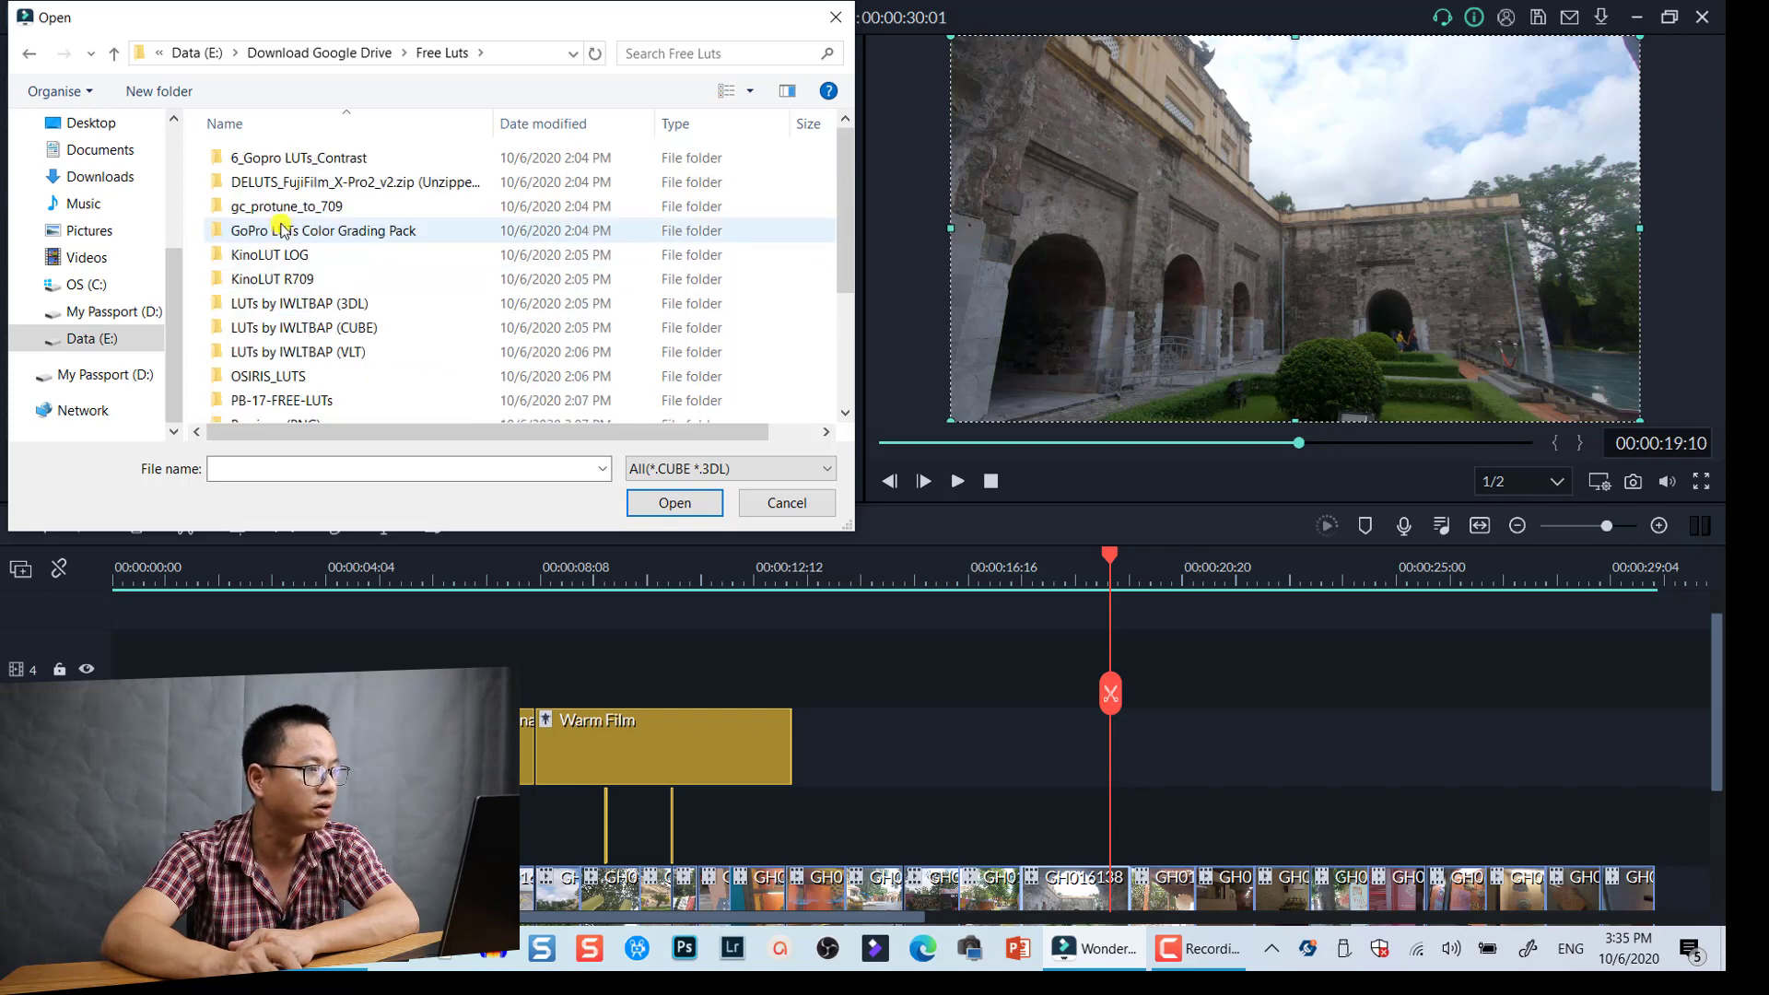
double_click(340, 232)
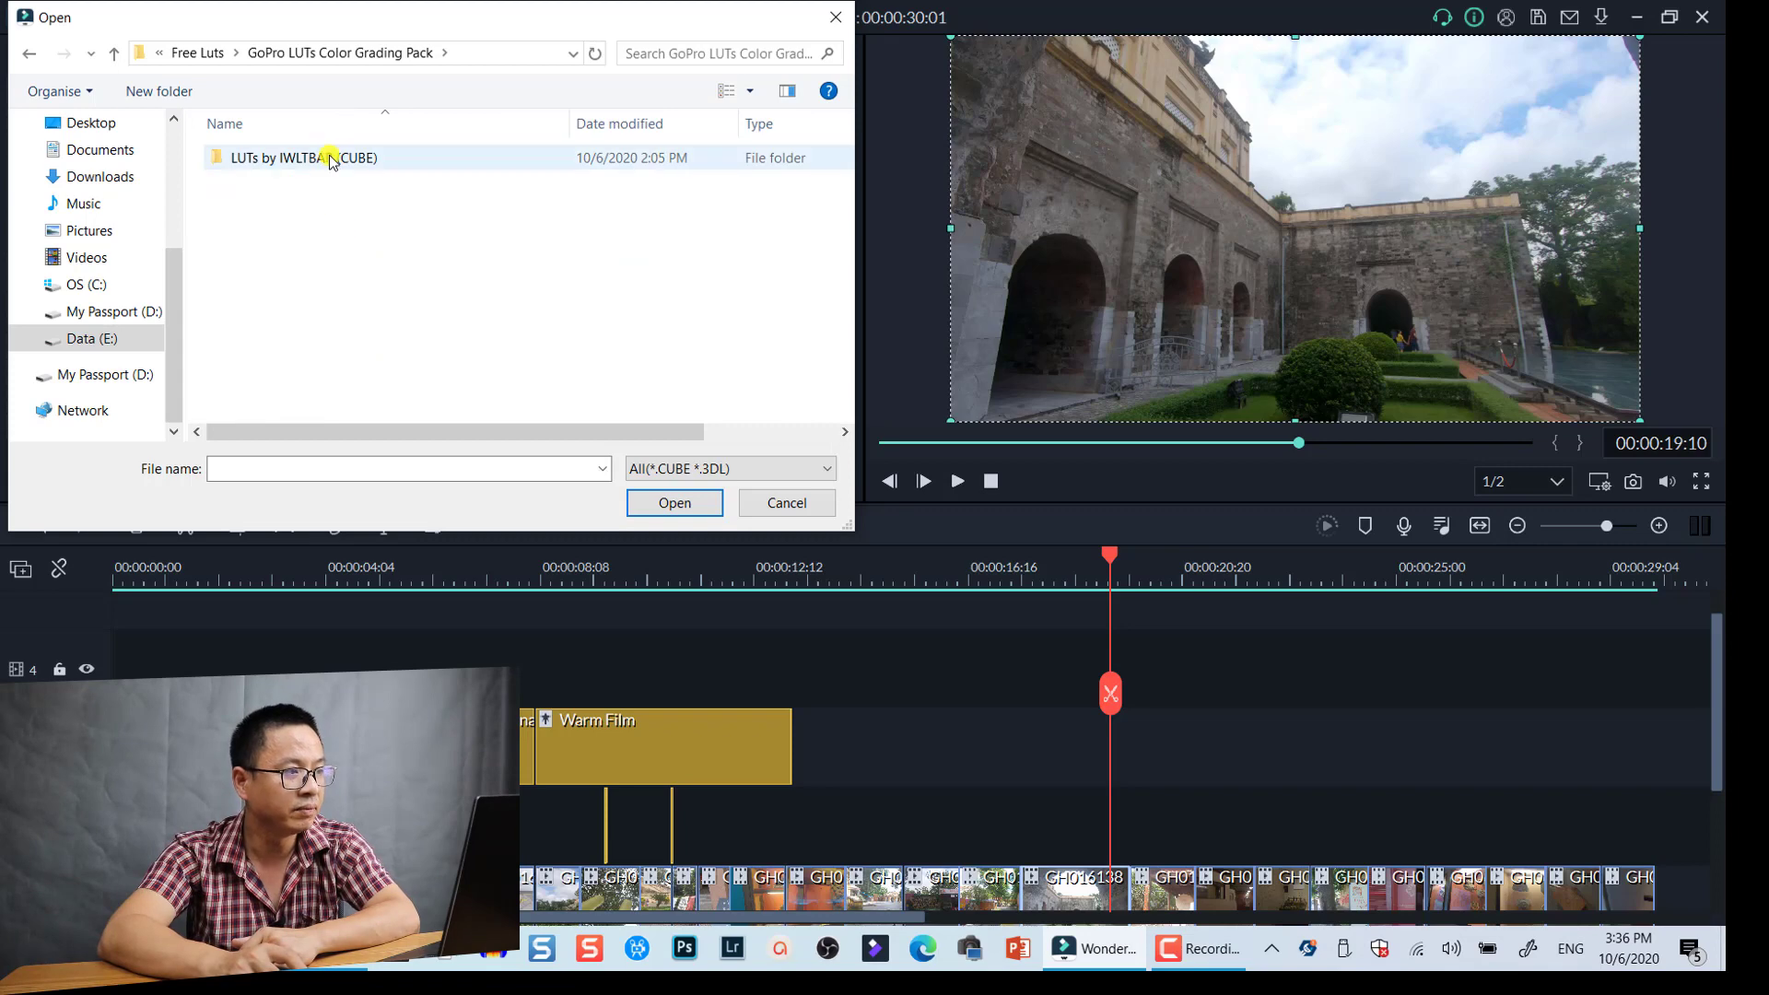
click(331, 160)
double_click(332, 160)
- Load IWLTBAP Zectam.cube as the 3D LUT of clip GH016138 and preview the look through to 00:00:20:05
scroll(386, 267, down, 9)
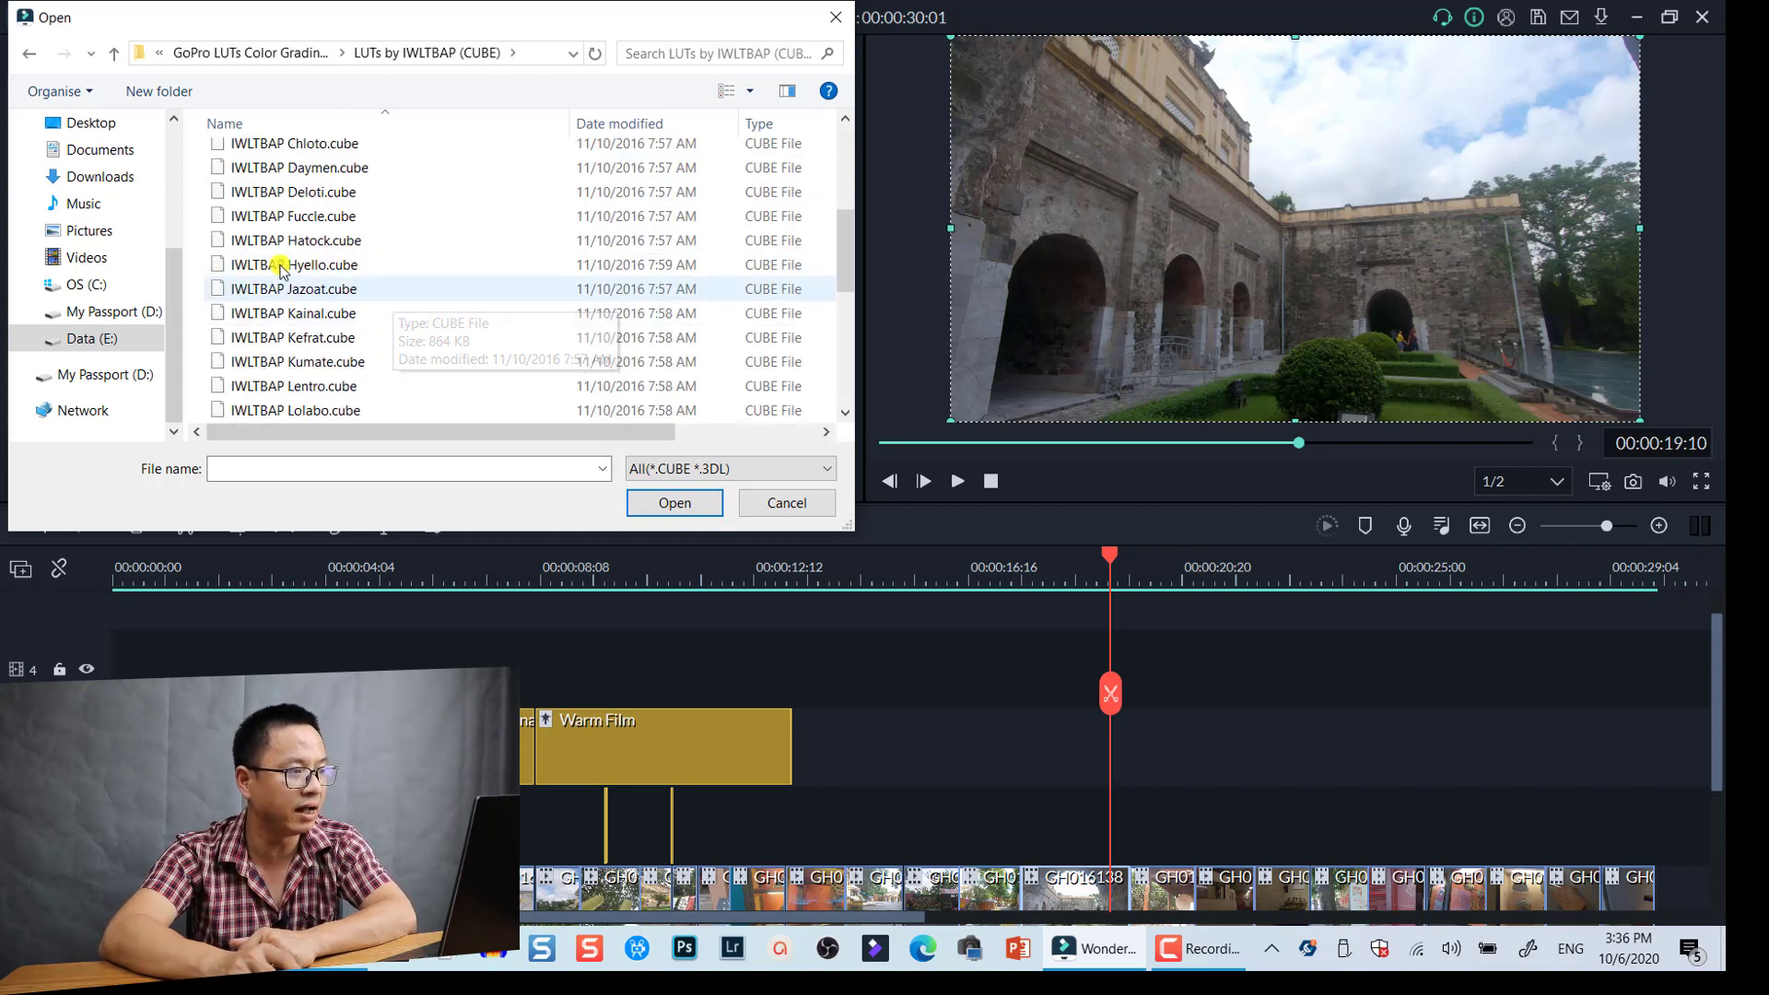
scroll(323, 314, down, 1)
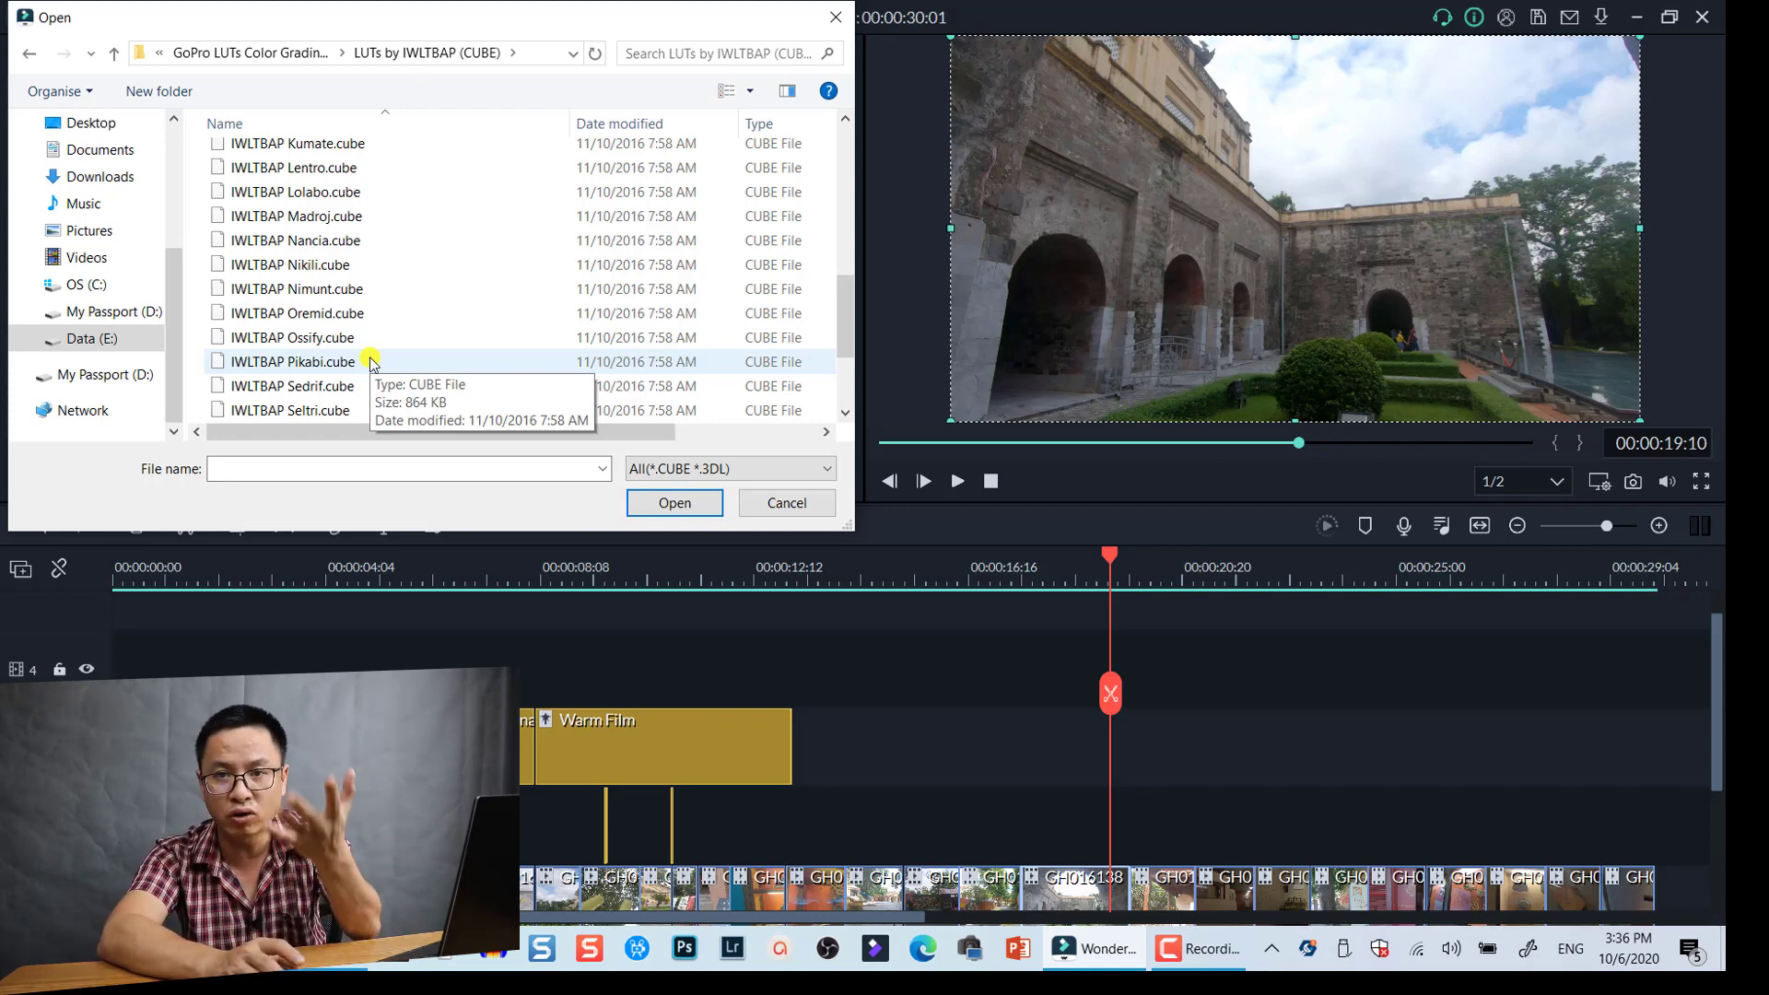
scroll(295, 277, up, 10)
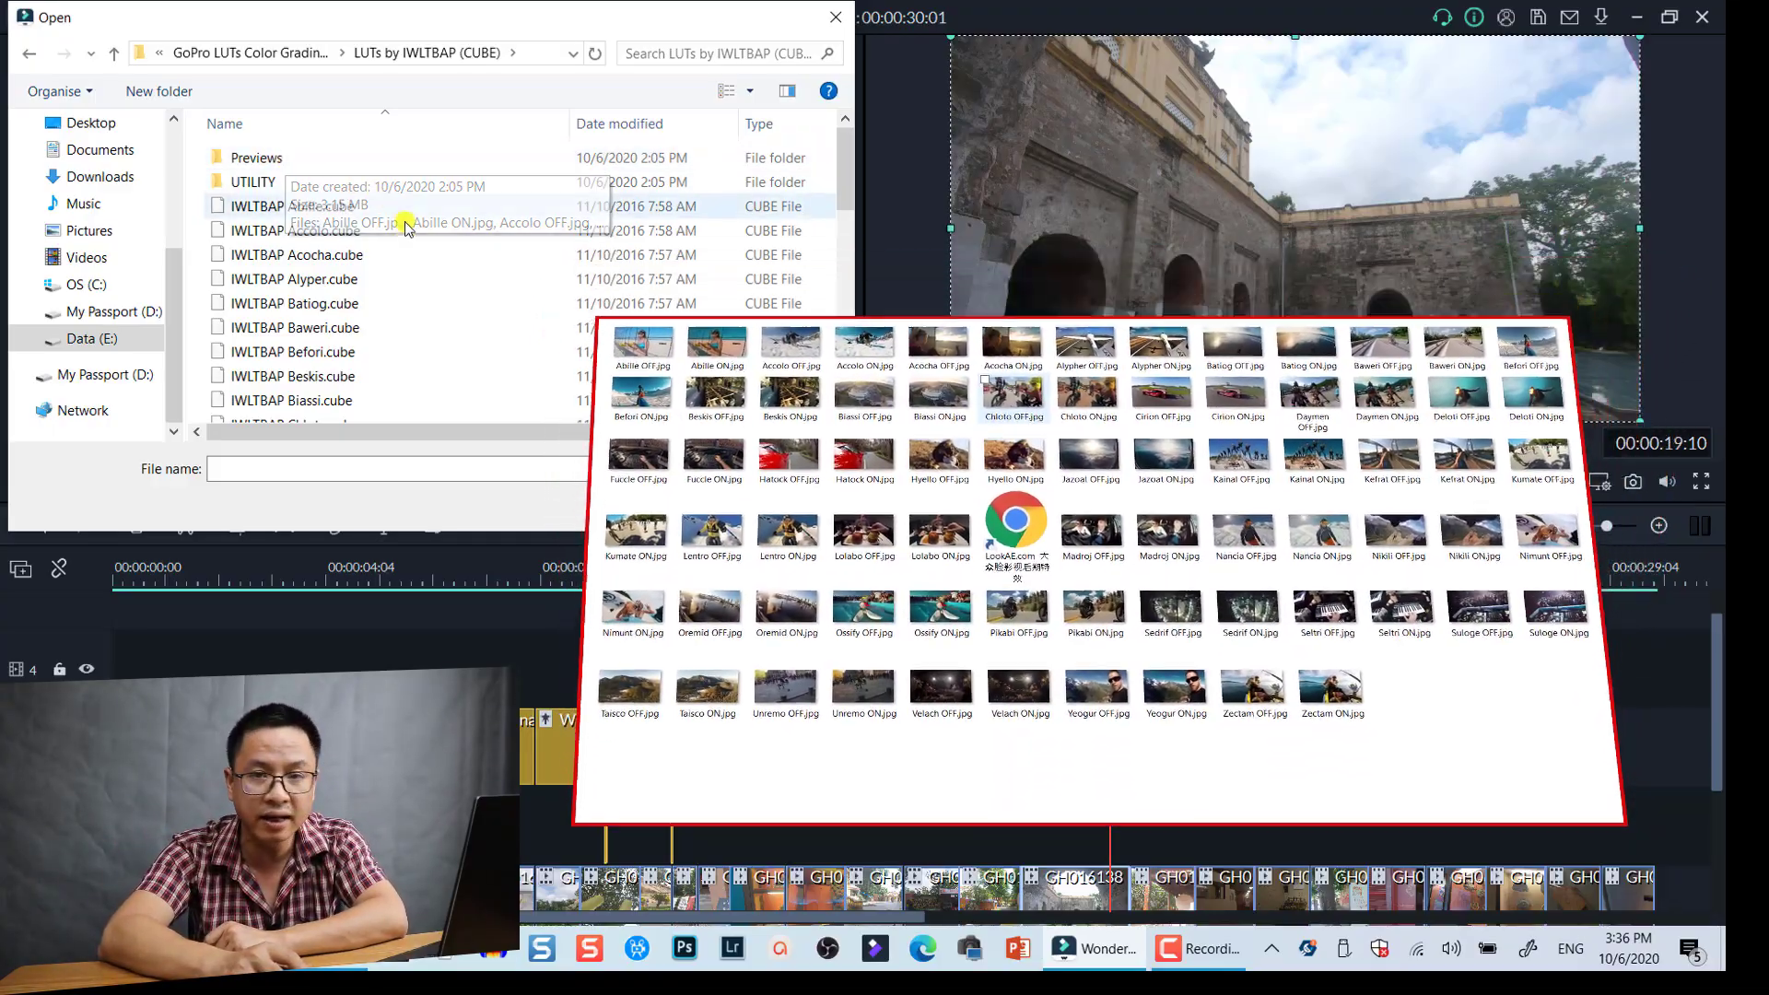
scroll(406, 228, down, 9)
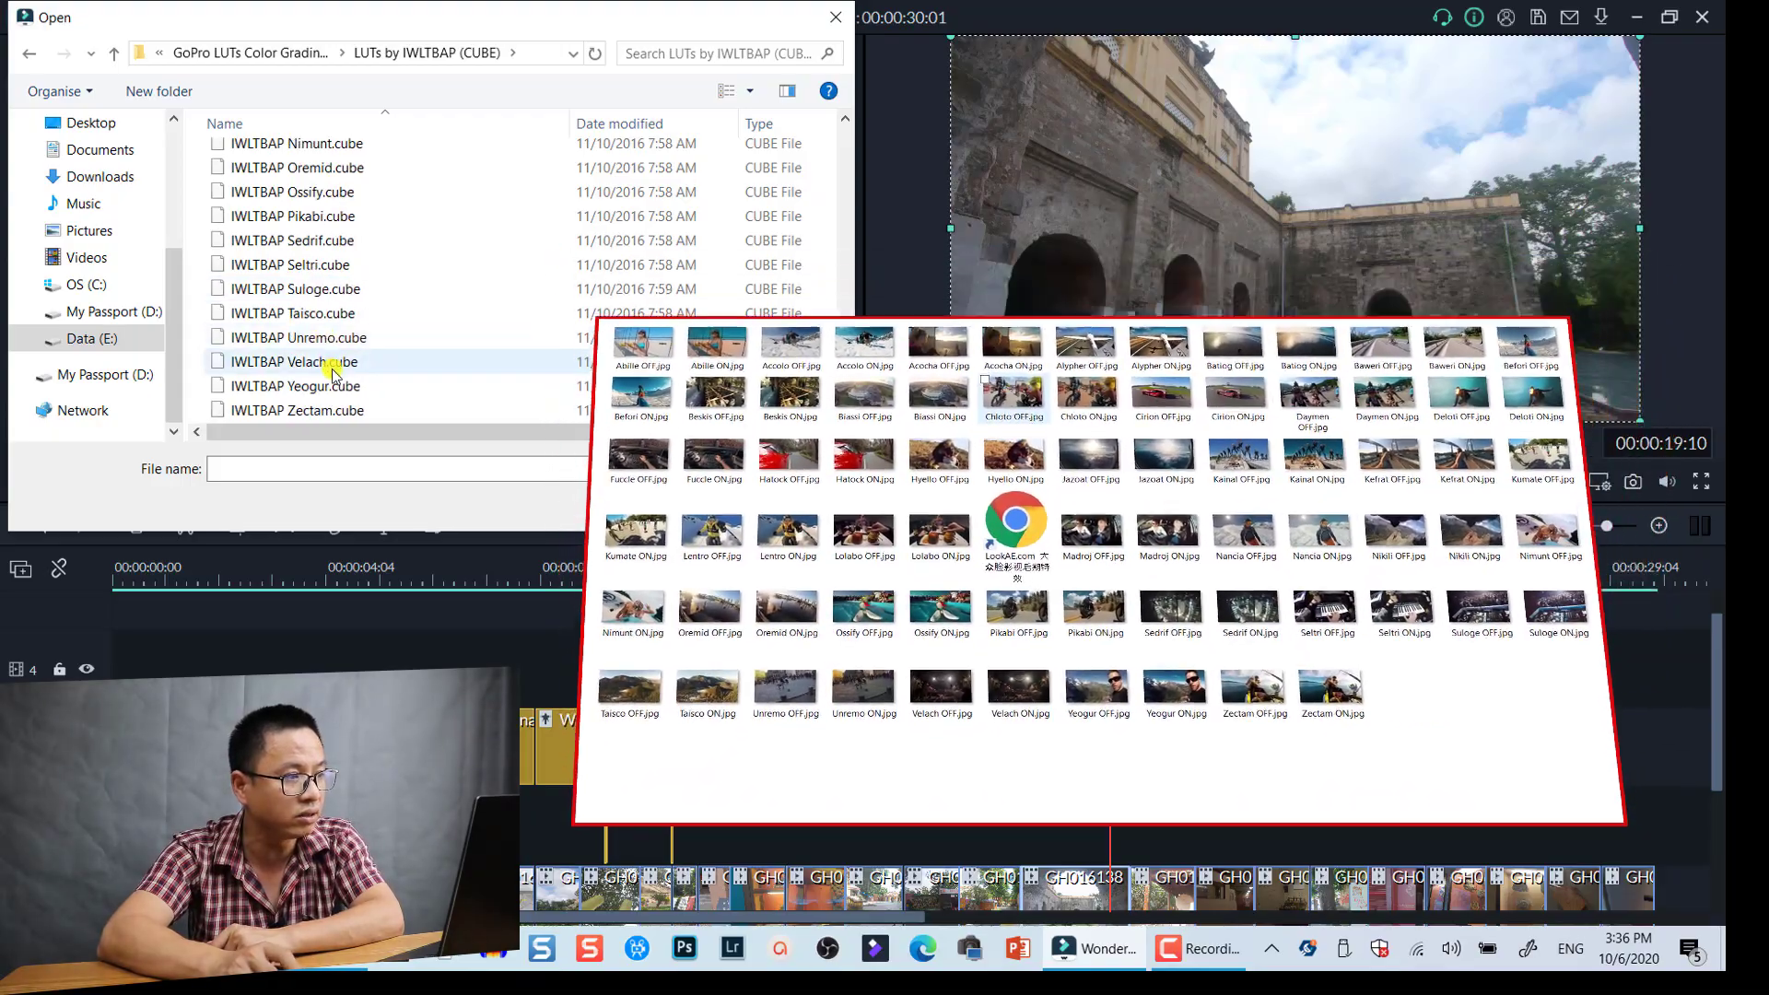
double_click(312, 411)
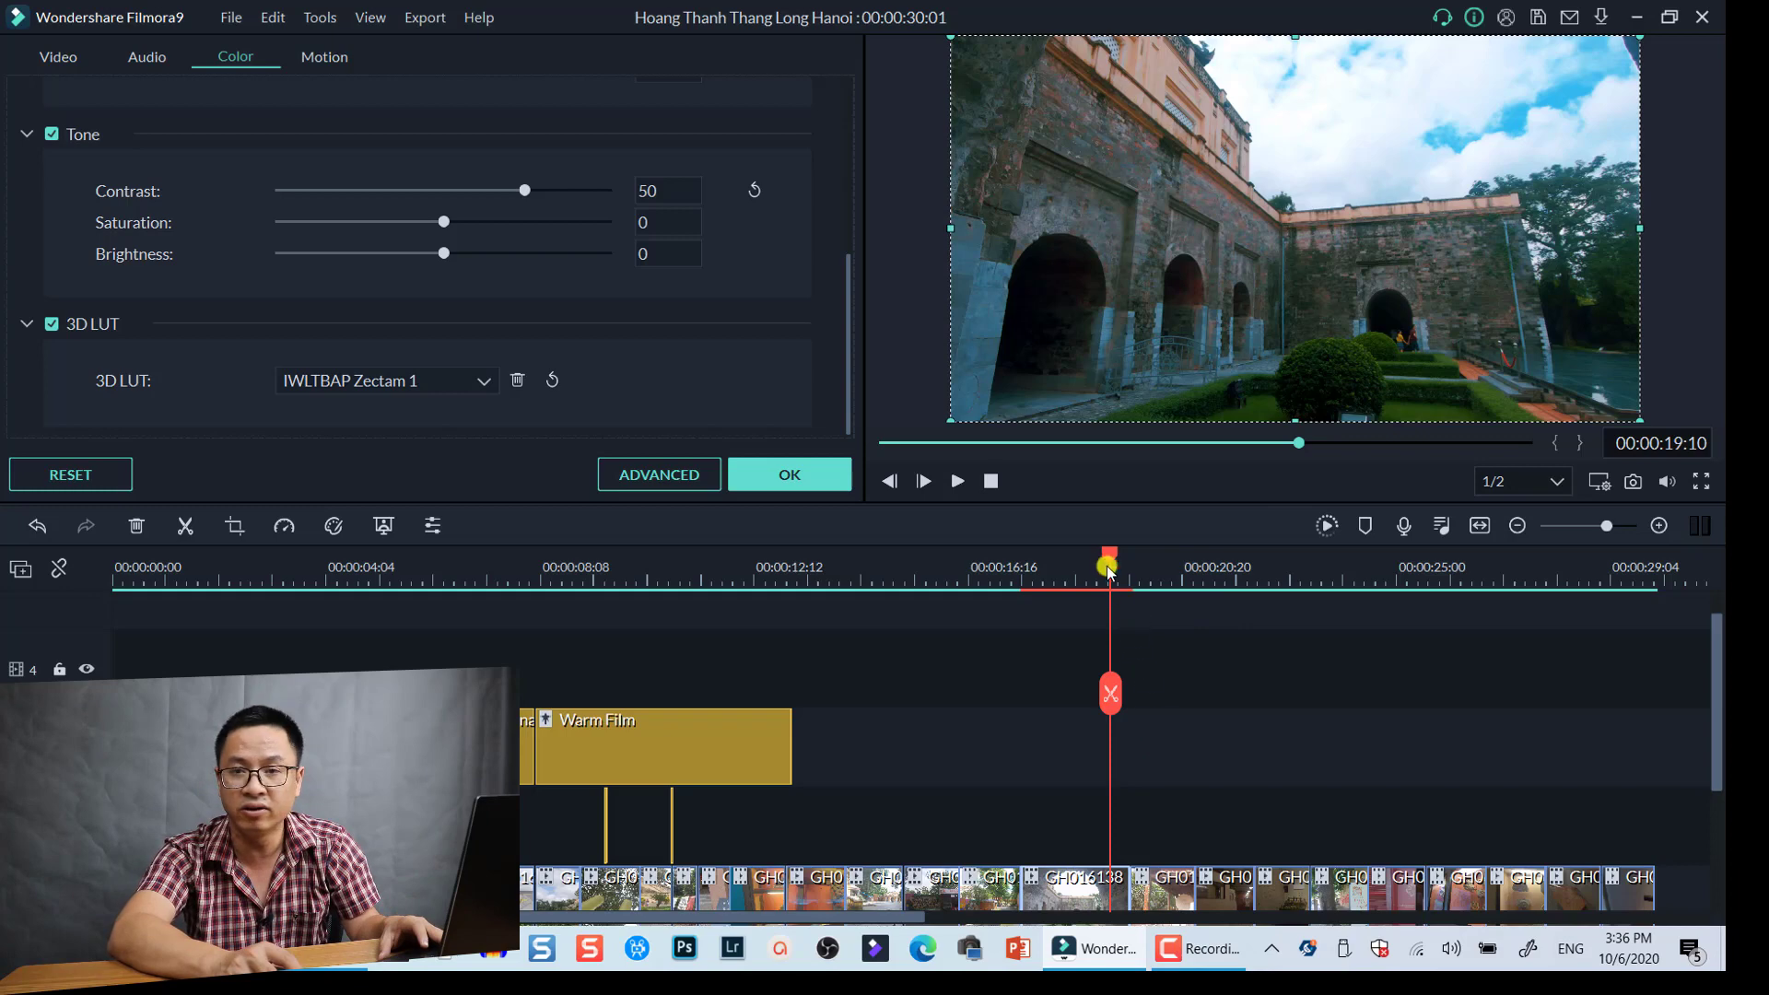
drag(1108, 555, 1153, 559)
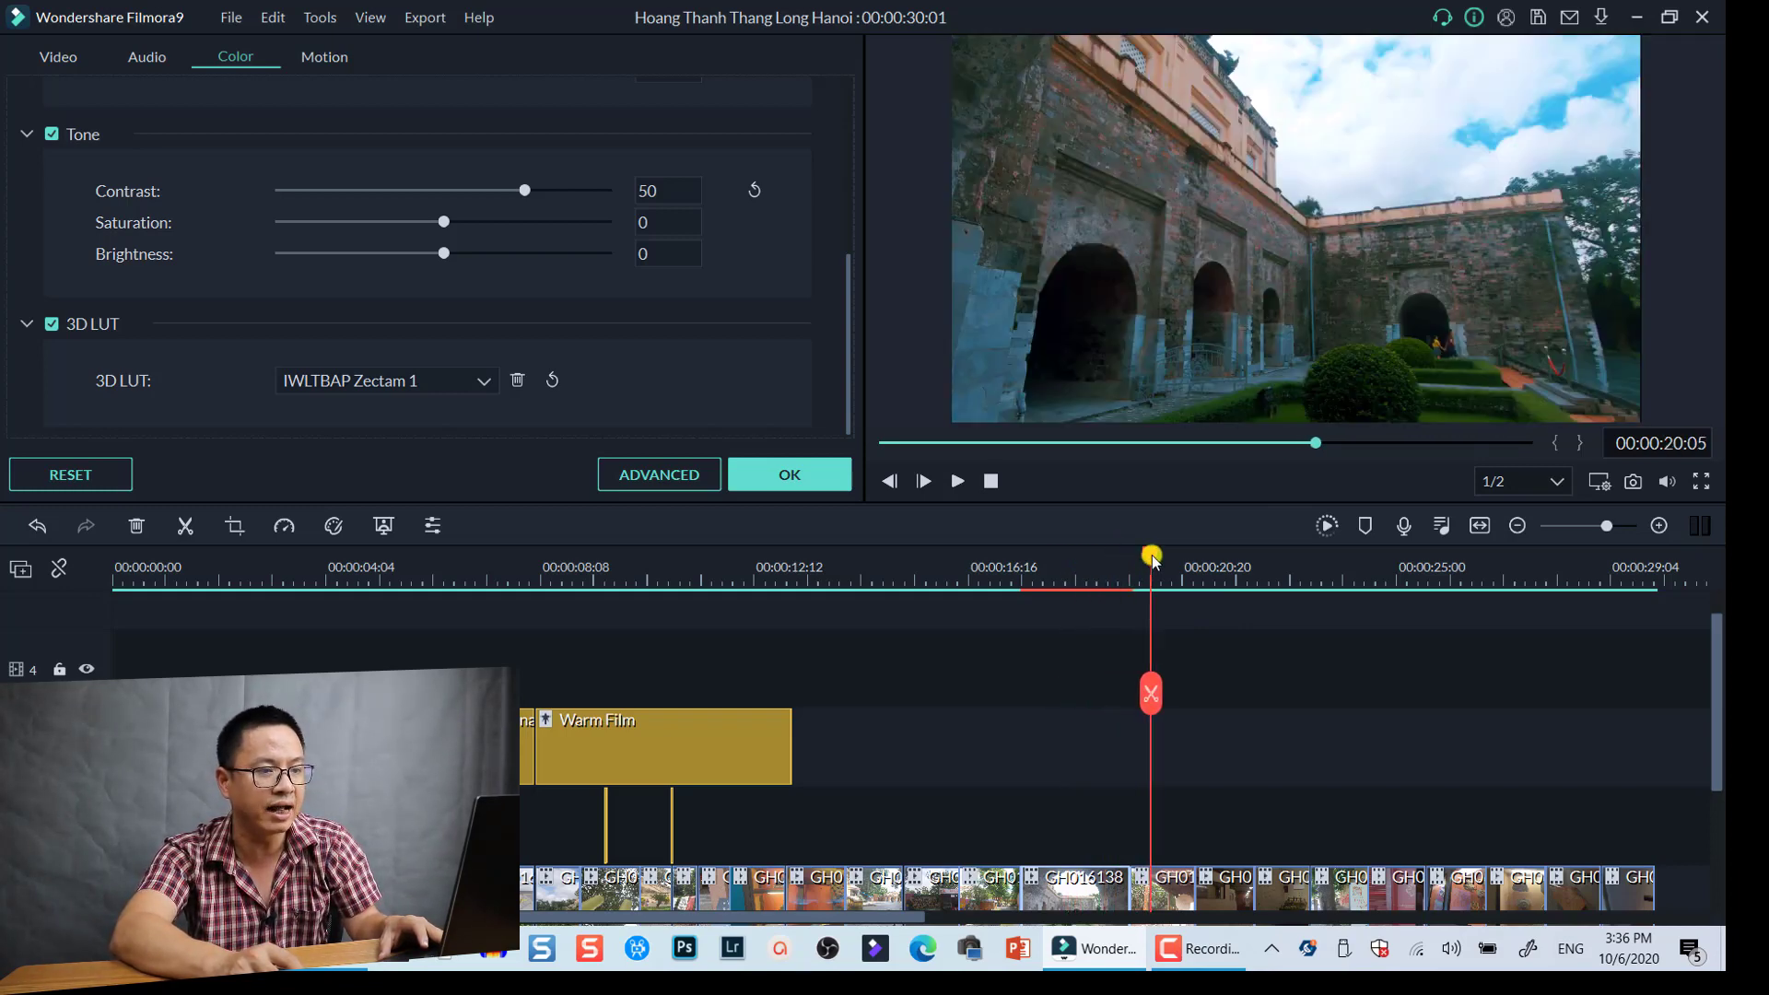
- Add the Custom LUT effect from the Color Correction LUTs to the effects track, spanning from Warm Film's end to the video's end
click(1155, 884)
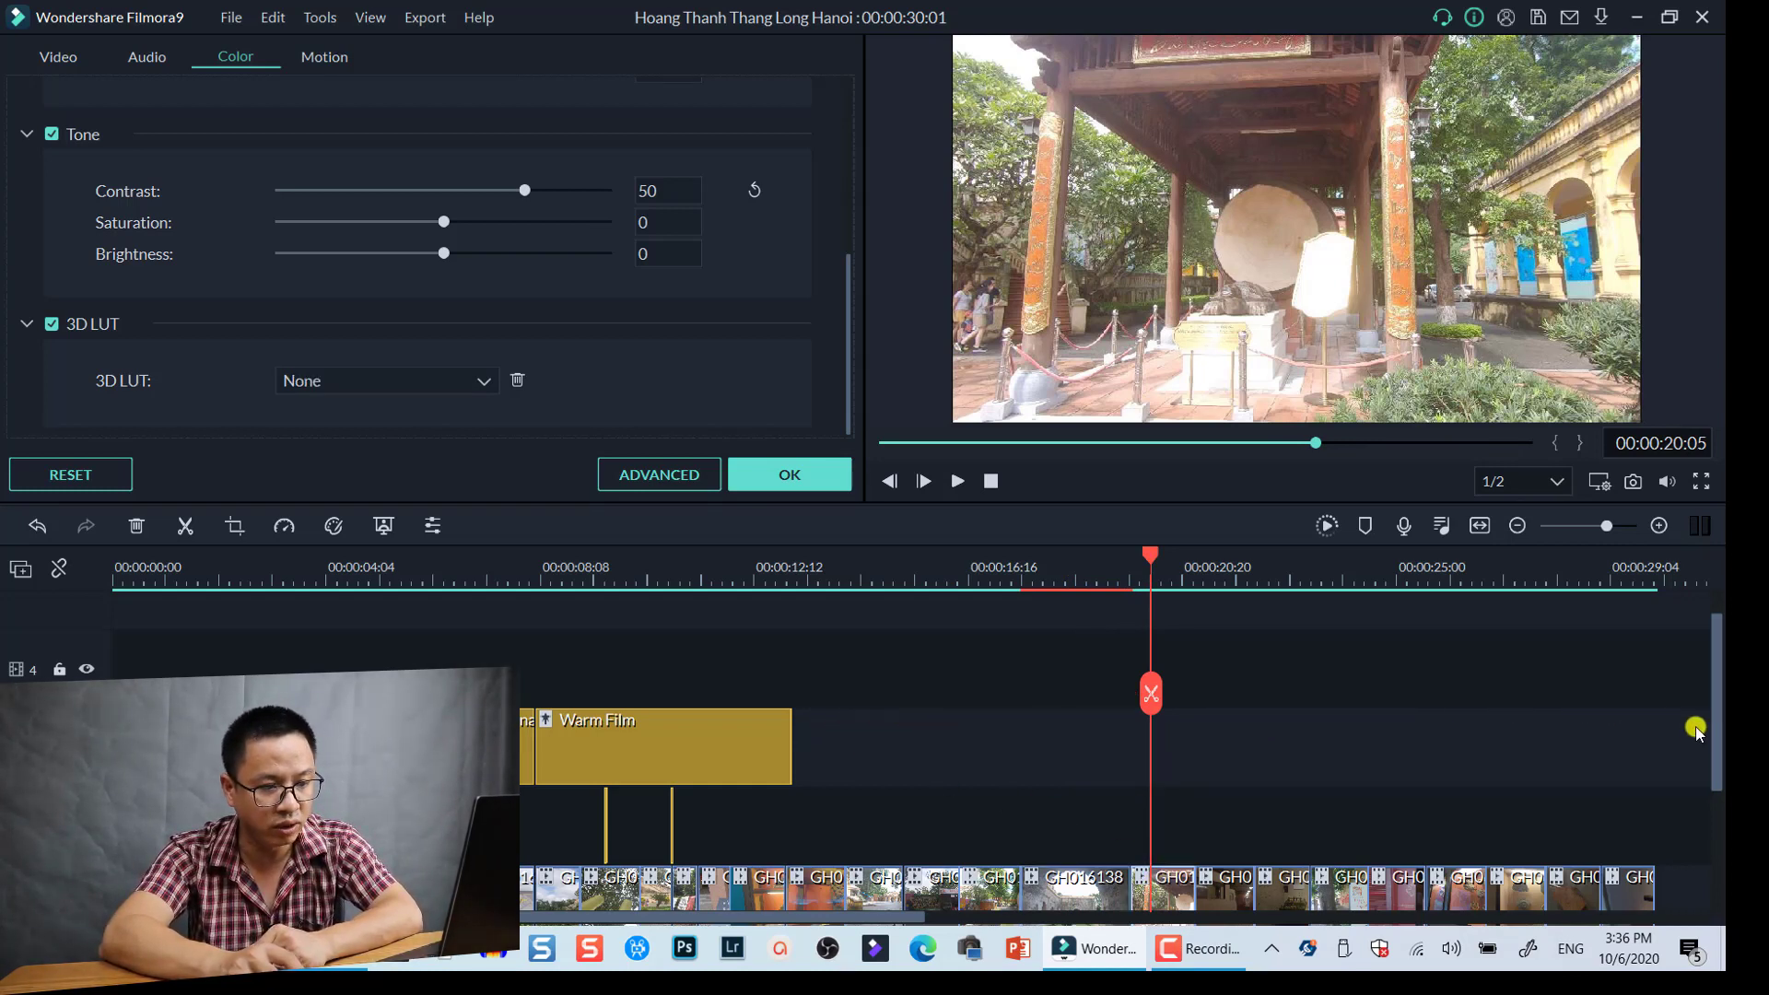
click(790, 488)
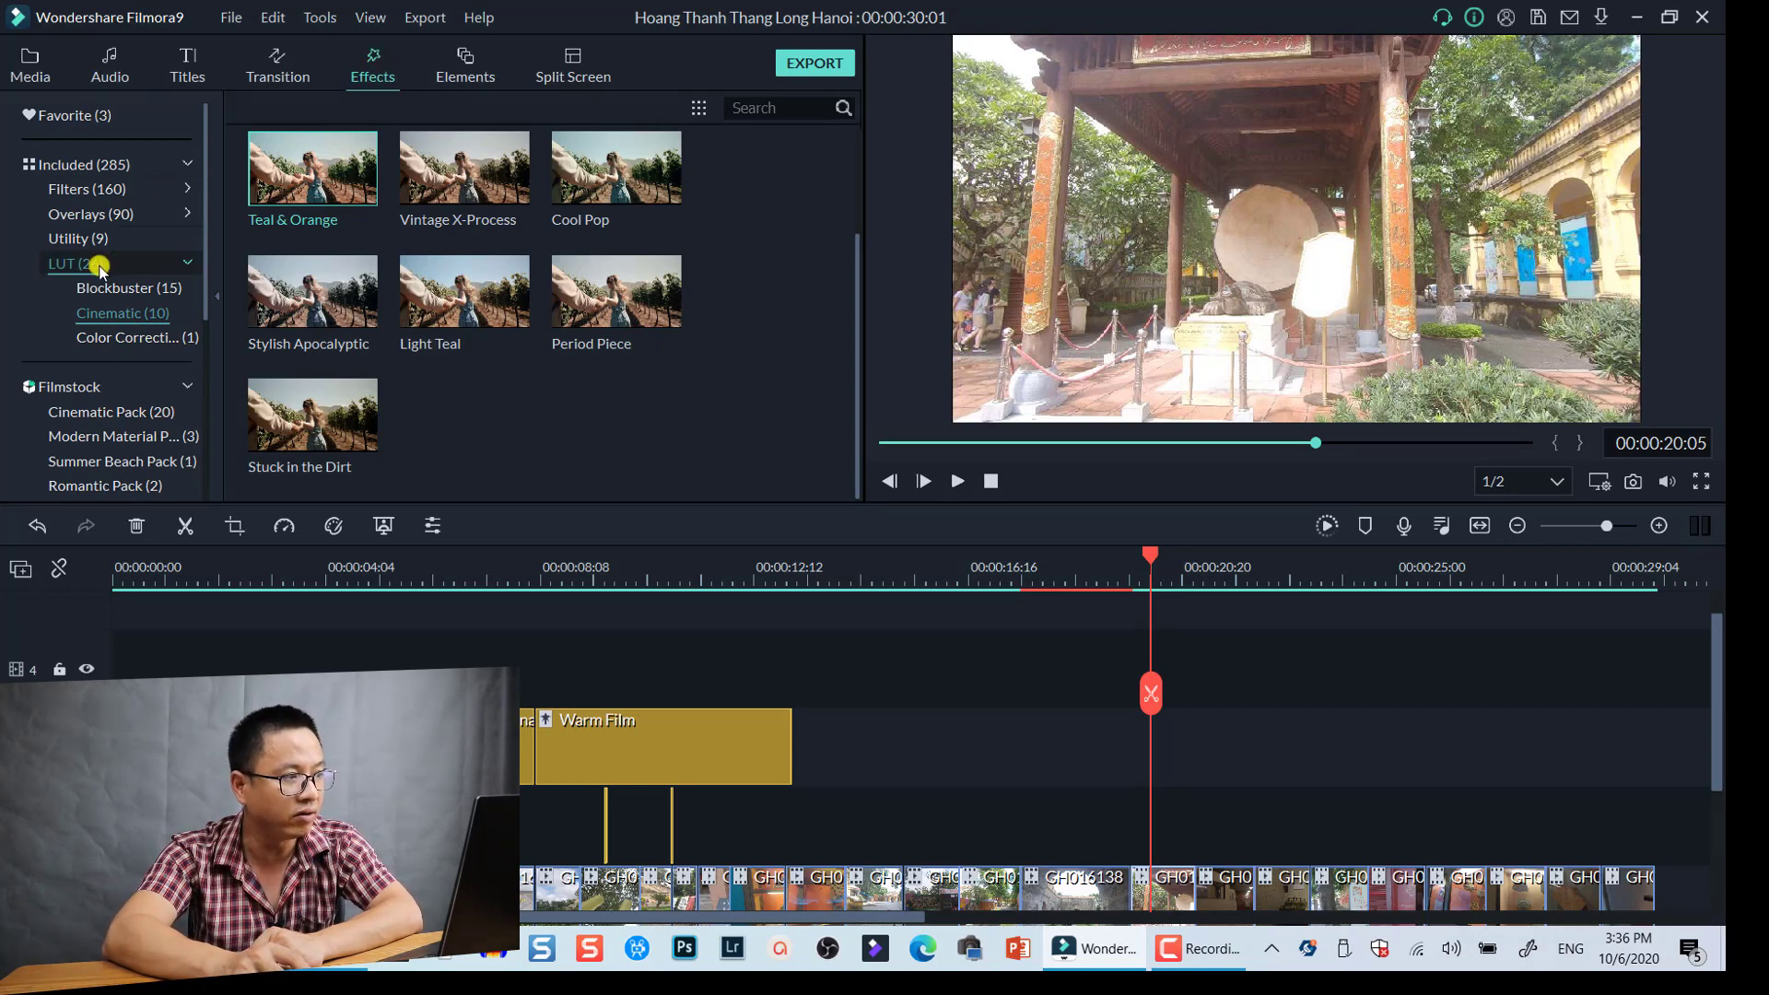
click(116, 339)
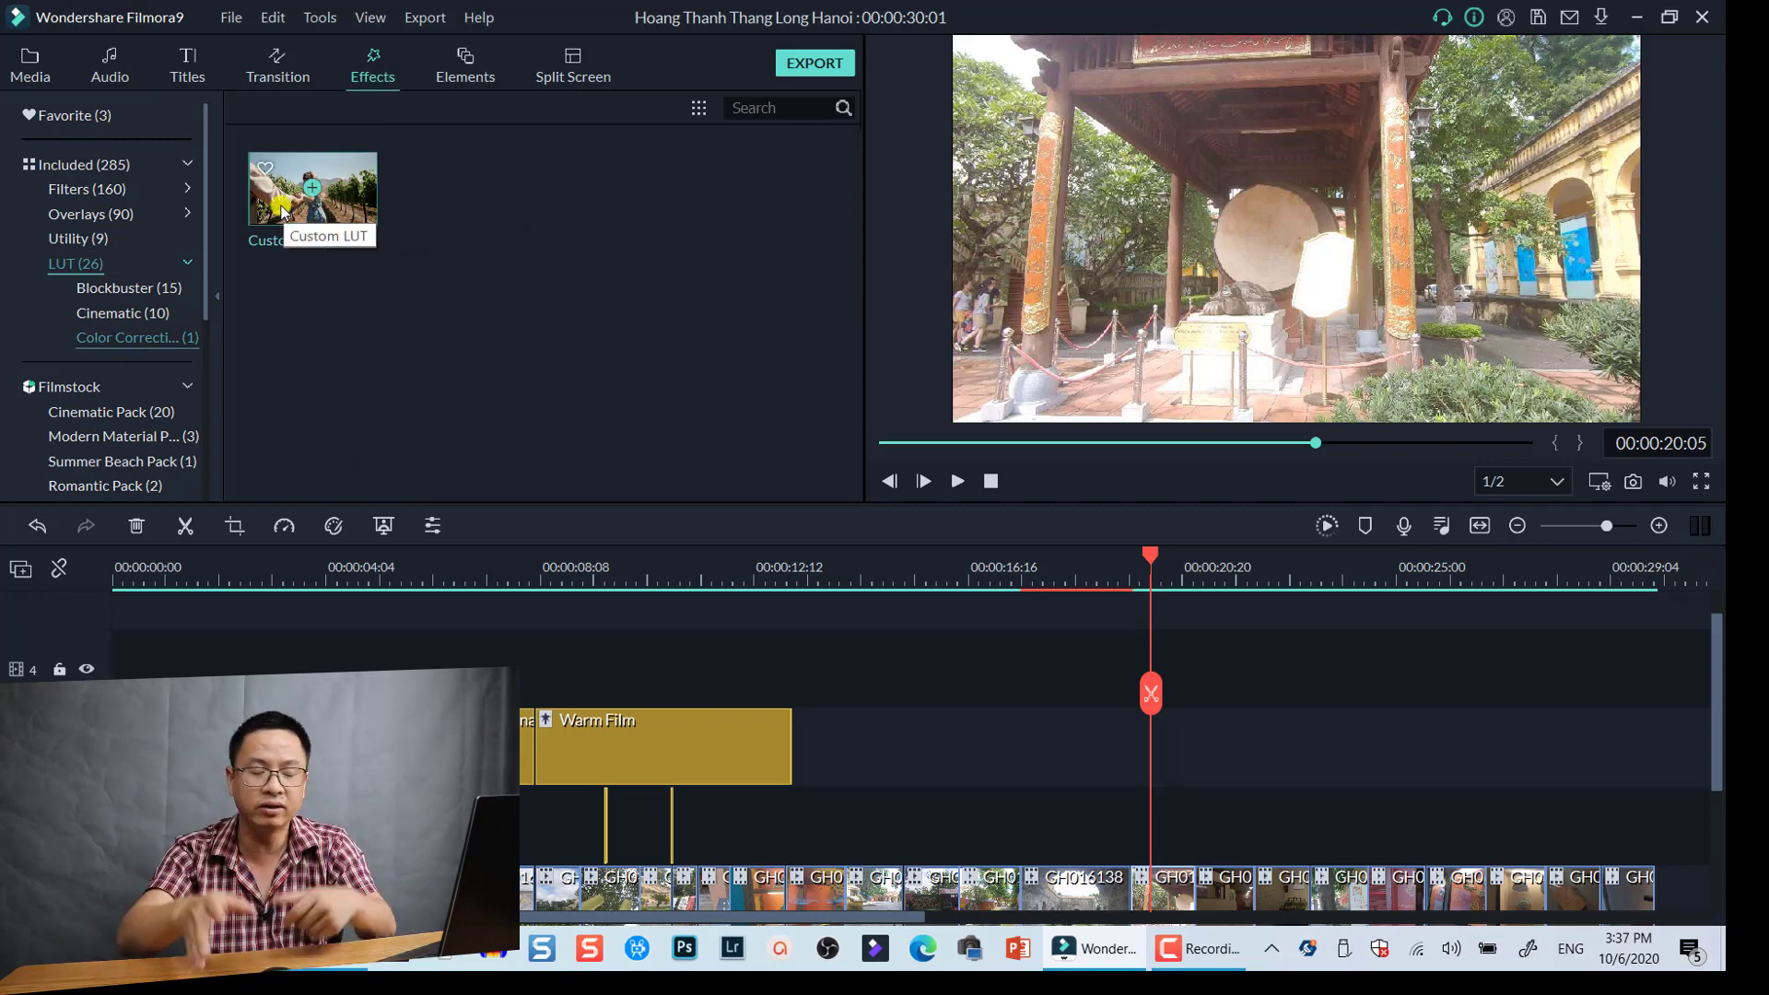
drag(282, 212, 1656, 761)
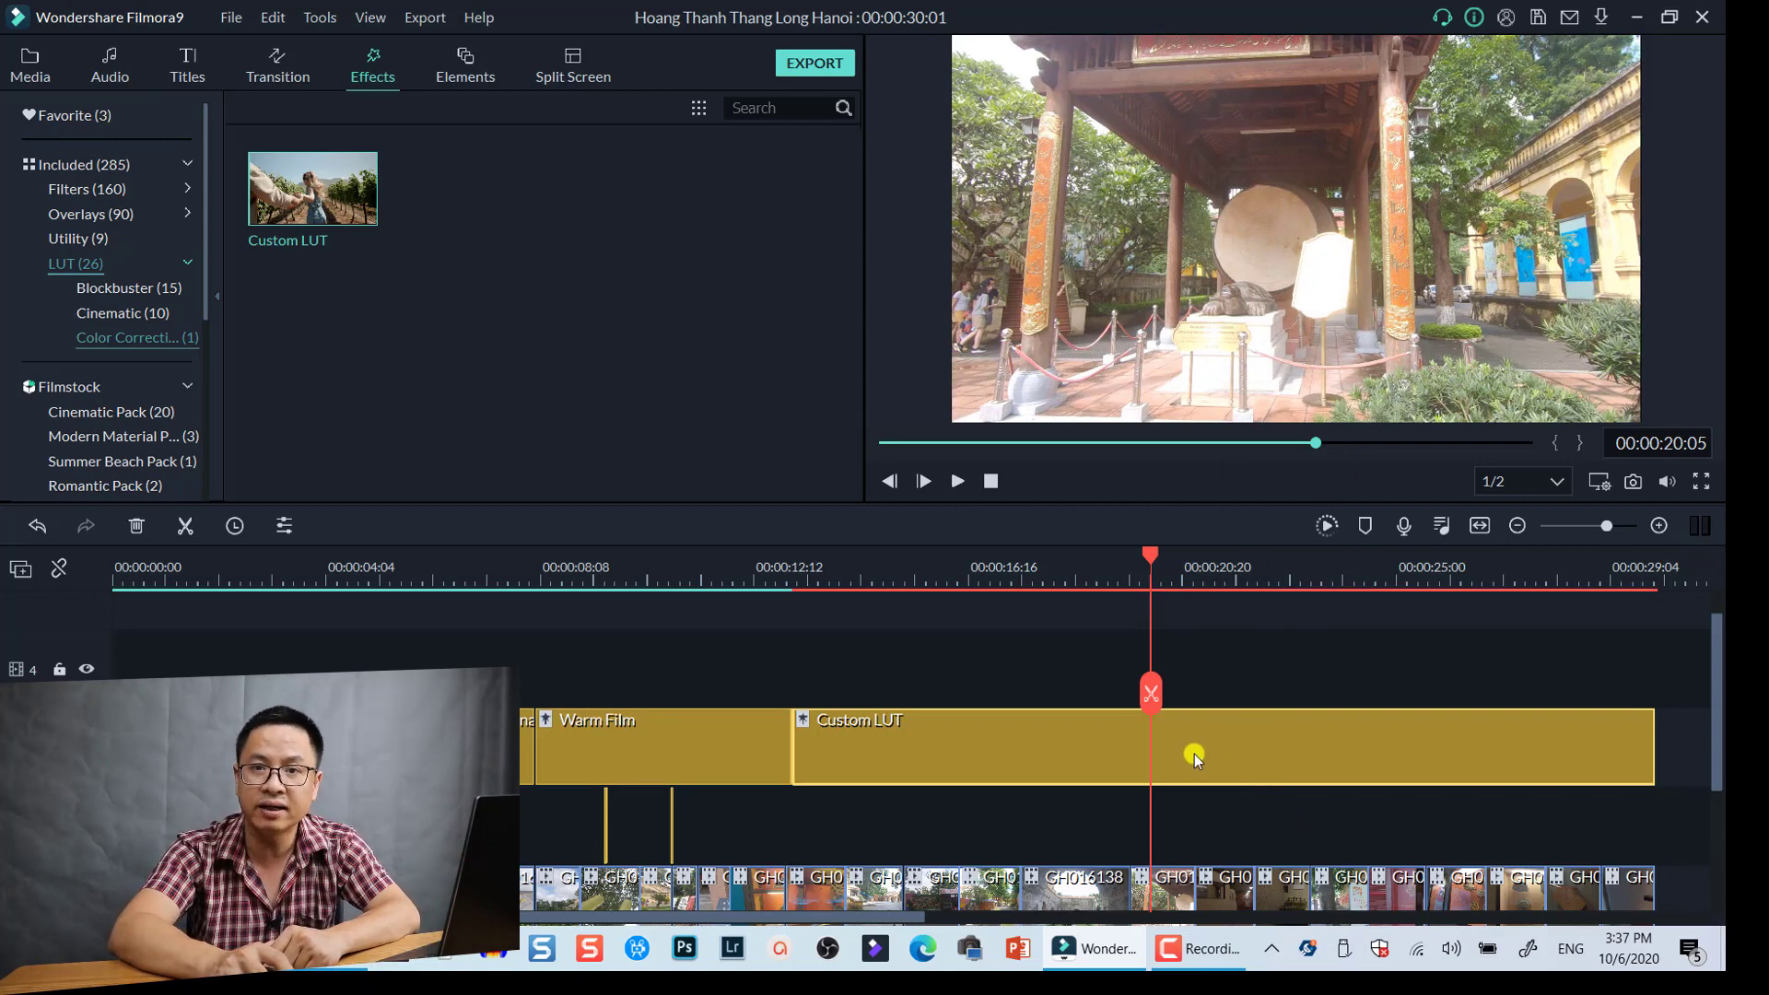
- Load IWLTBAP Batiog.cube from the LUTs by IWLTBAP (CUBE) folder as the Custom LUT effect's 3D LUT
double_click(1194, 754)
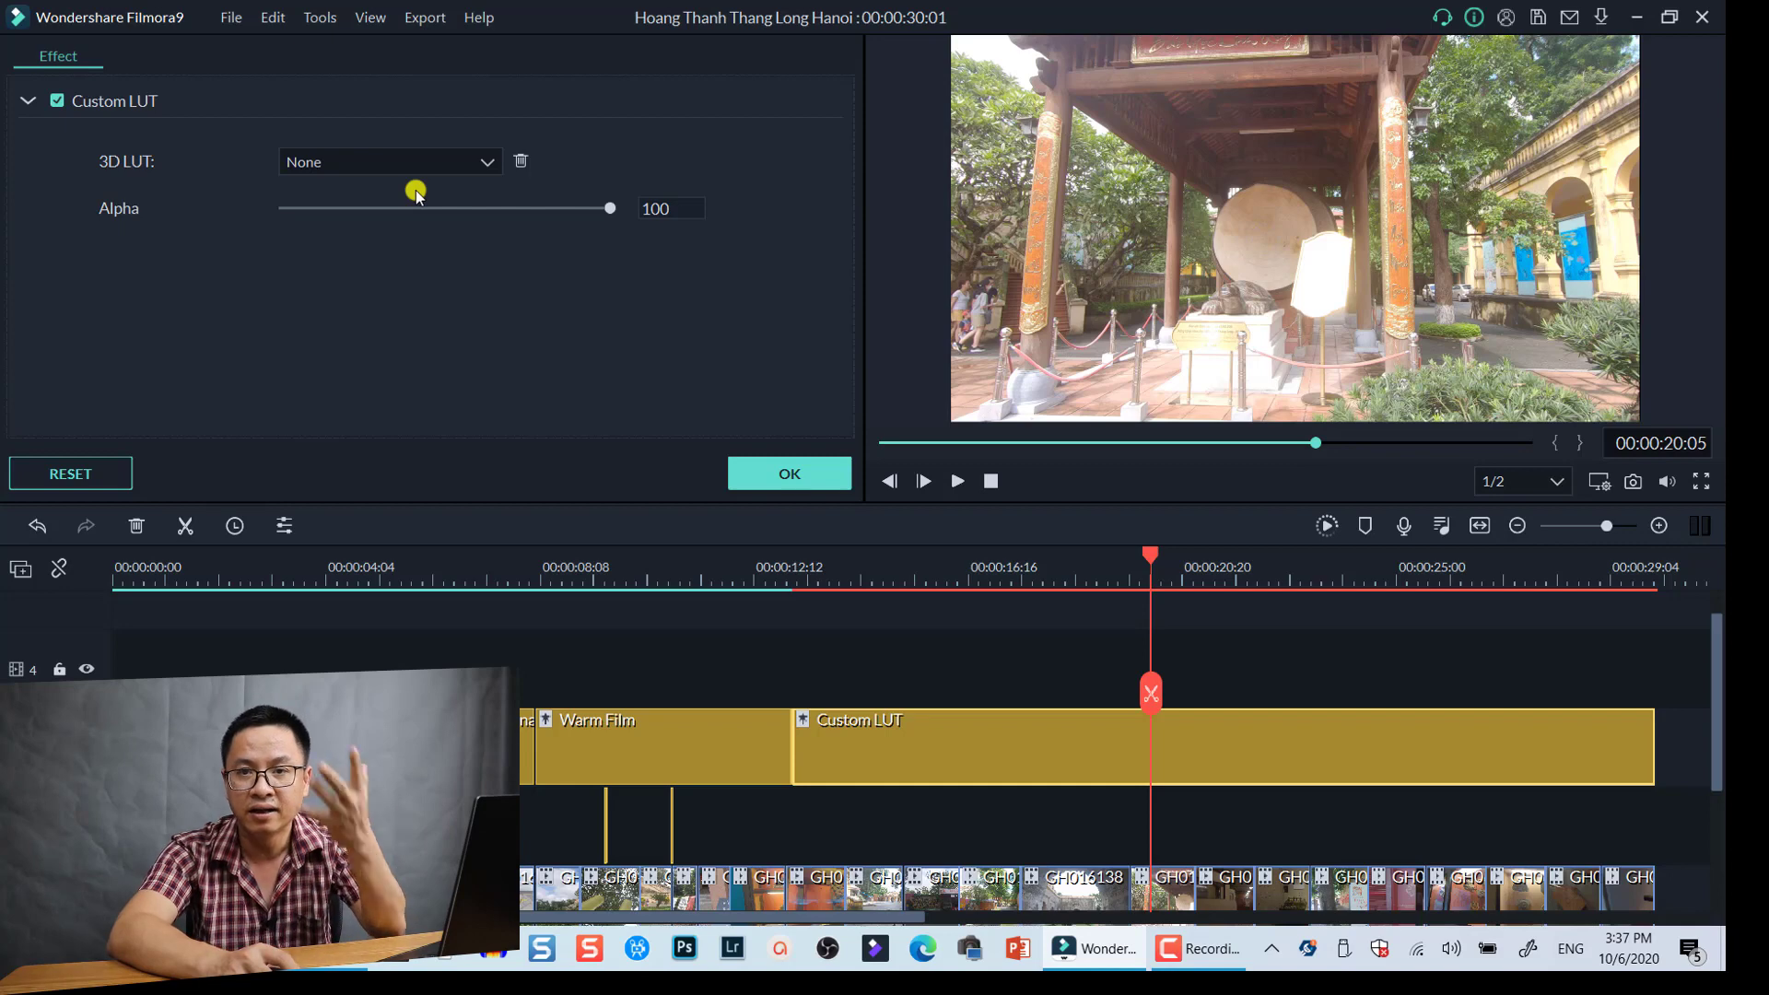
click(462, 162)
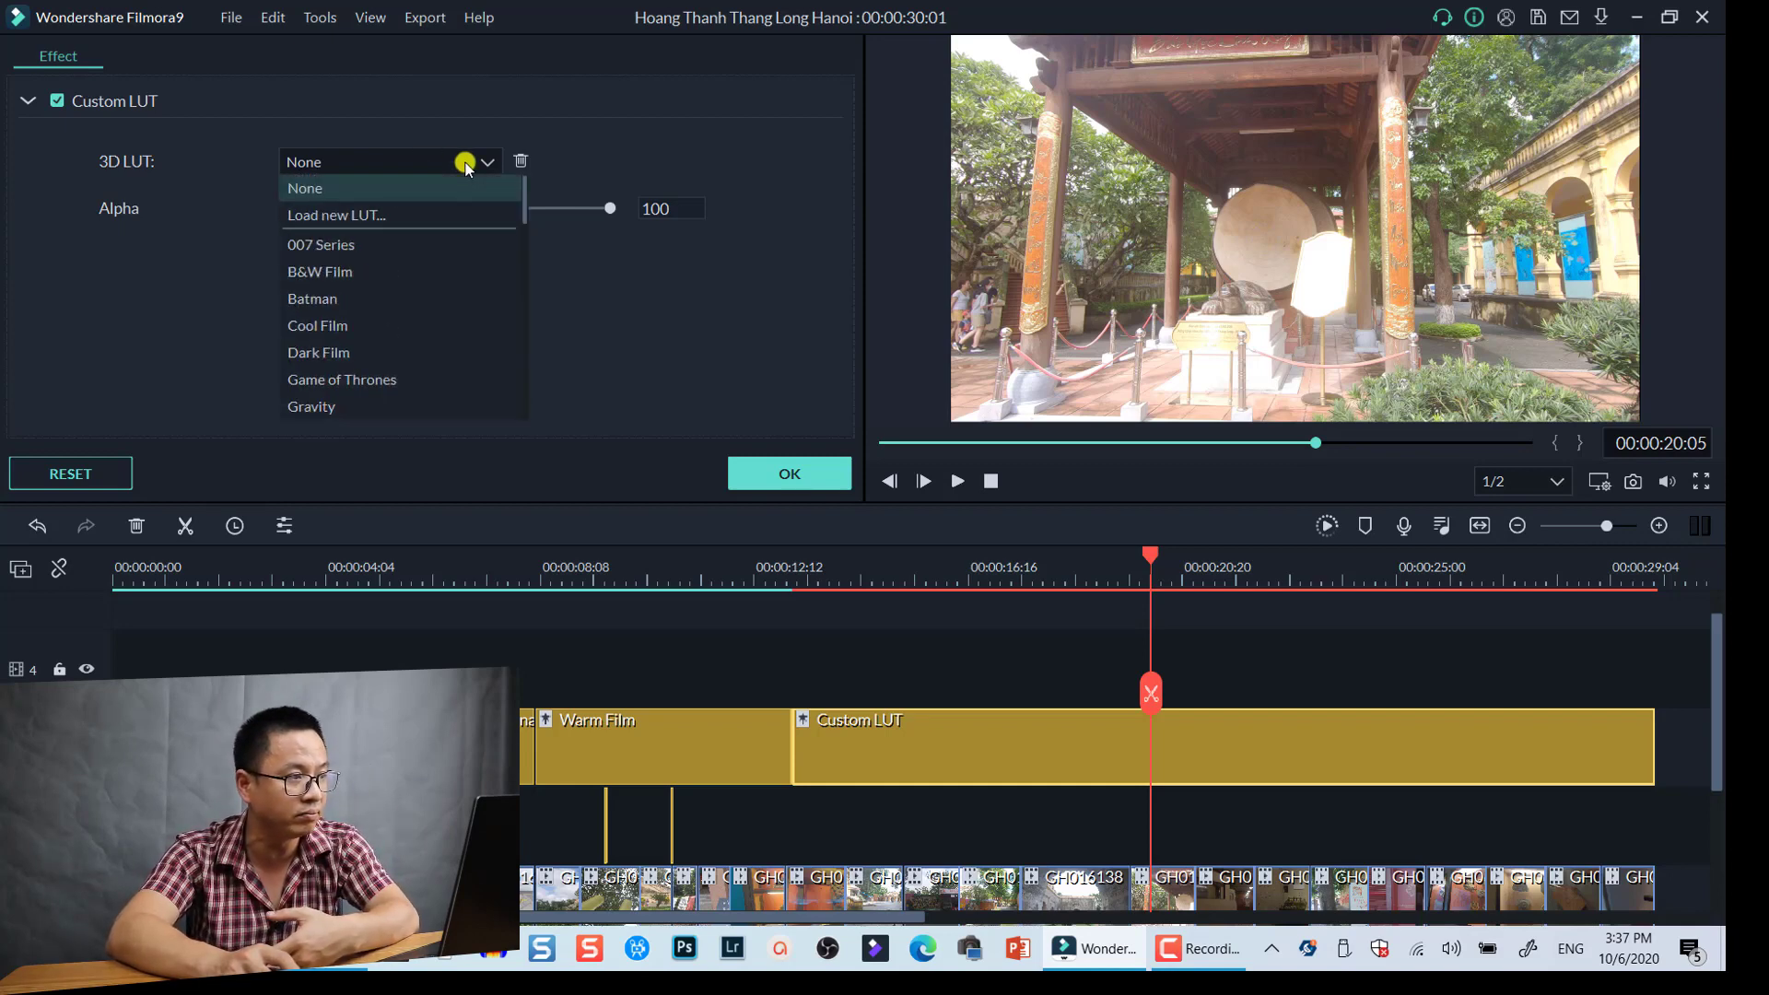
click(343, 217)
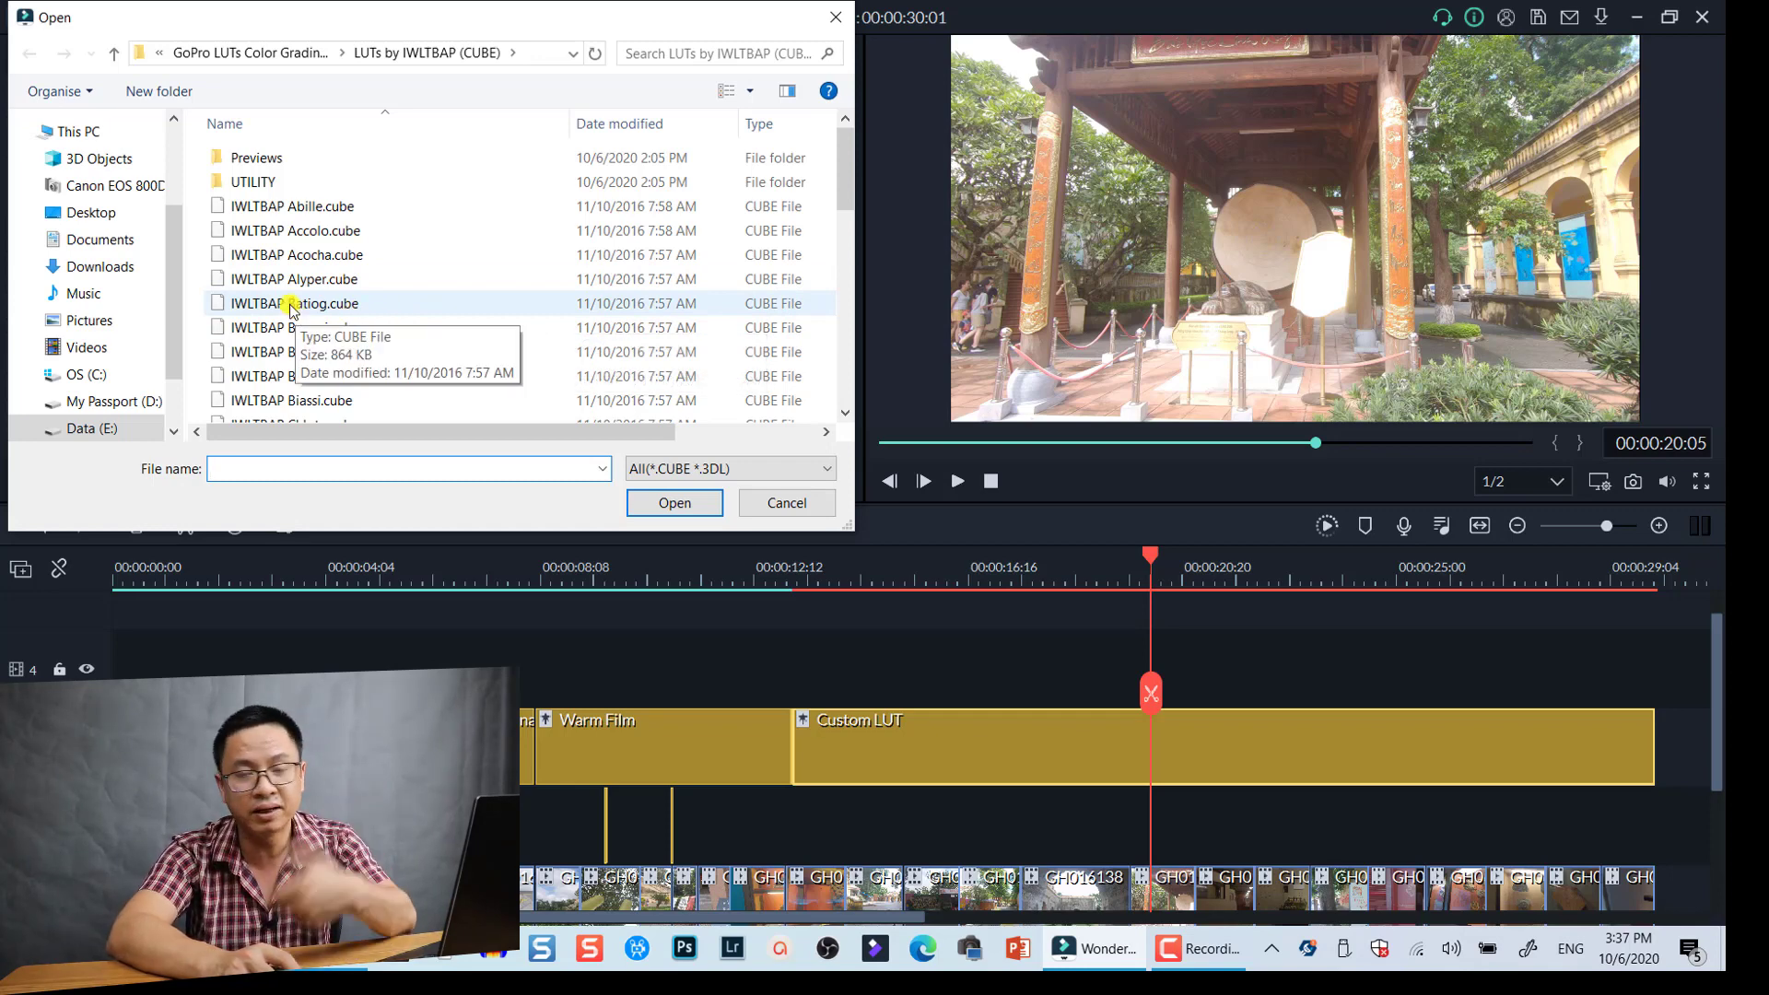
double_click(293, 303)
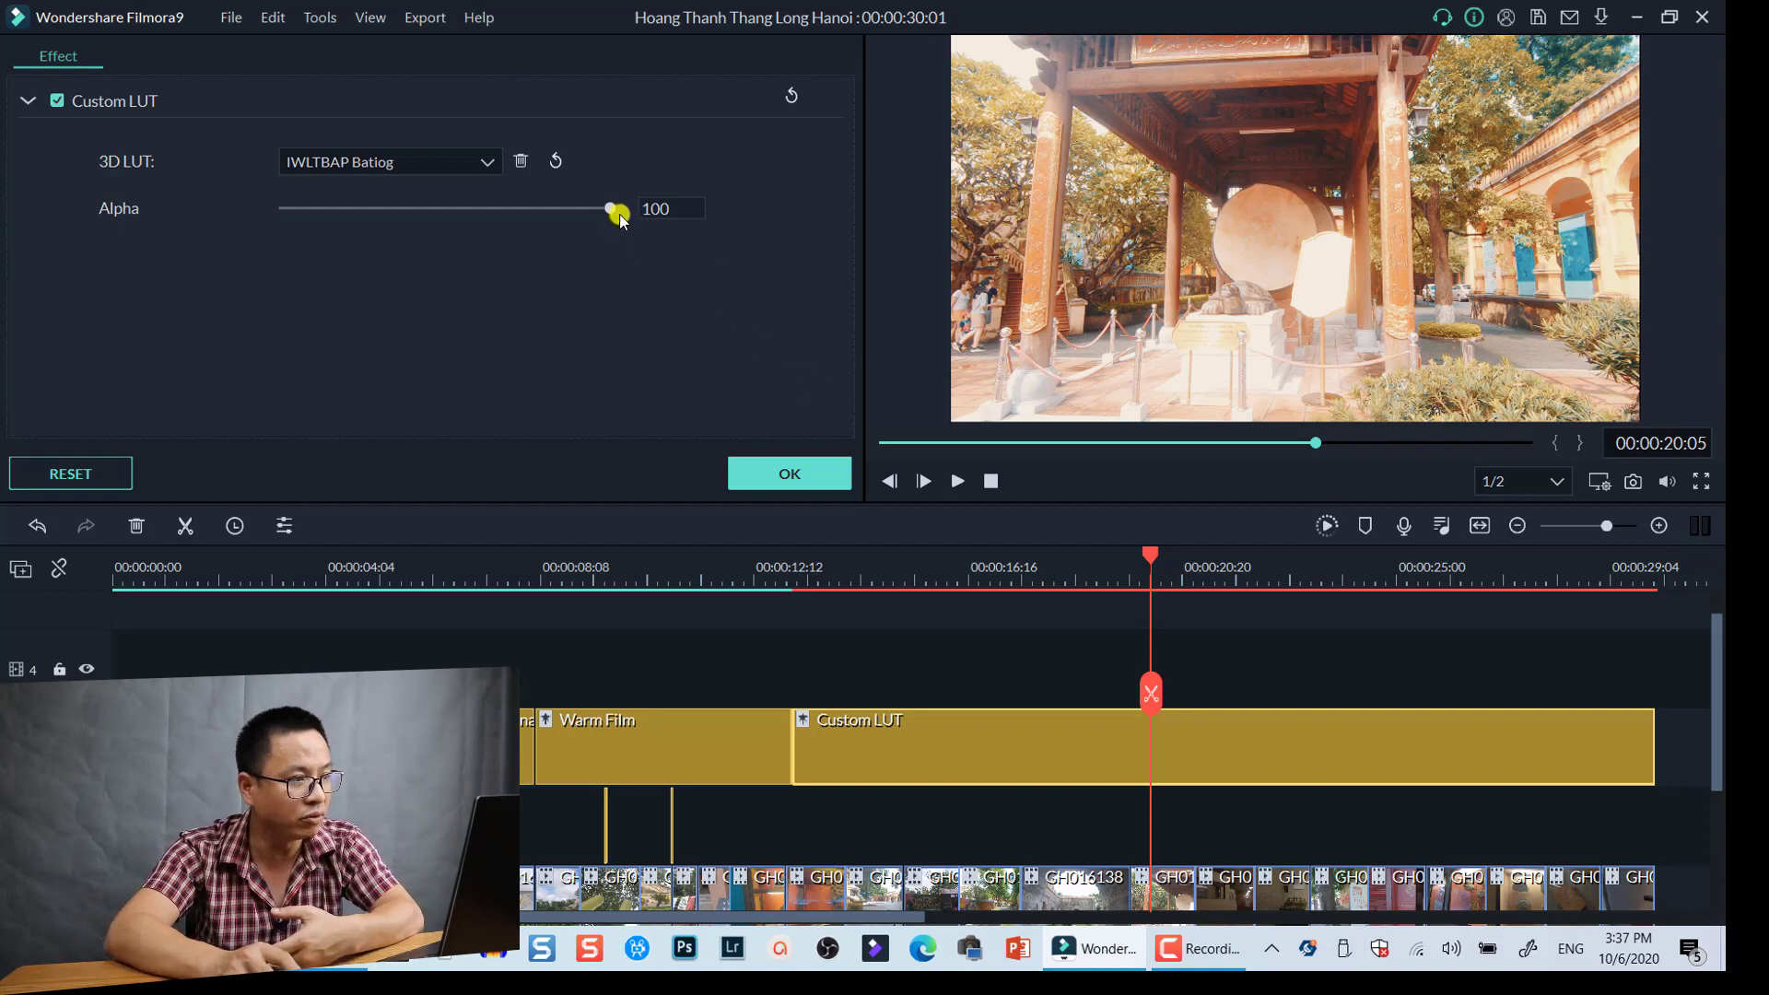
- Set the Custom LUT effect's Alpha to 45 and play the graded clips through to 00:00:26:12
click(584, 220)
drag(567, 219, 430, 214)
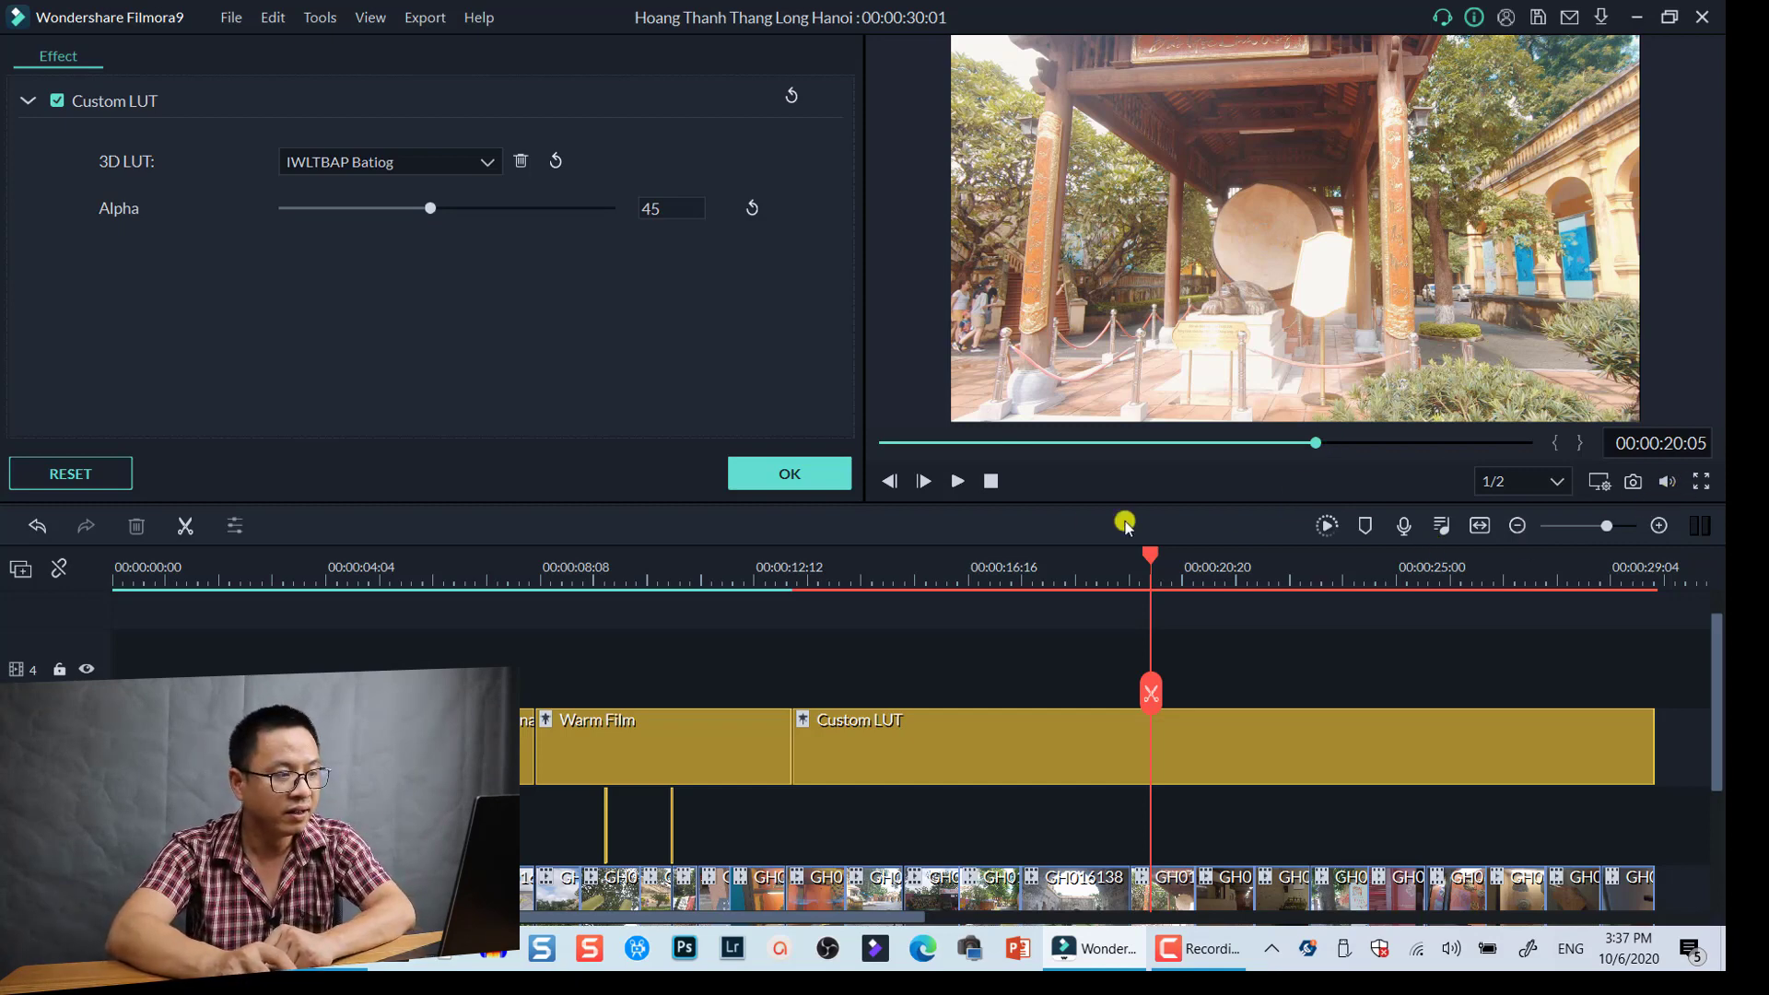
click(789, 473)
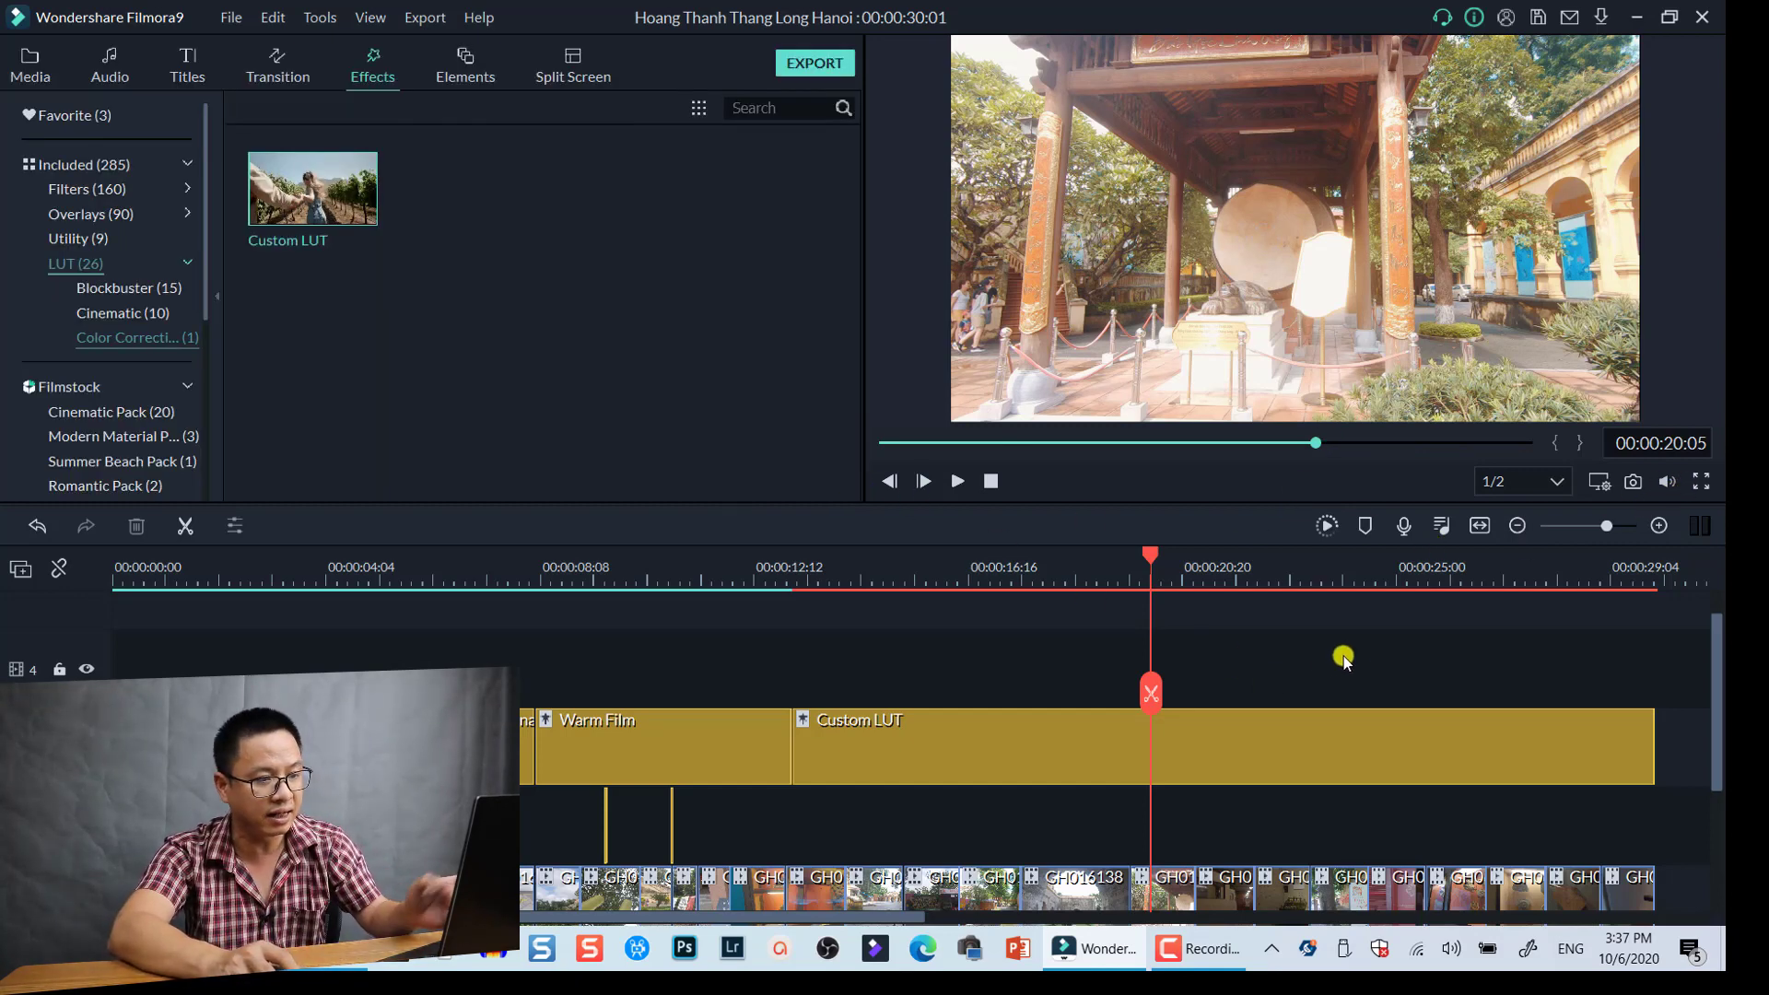
key(space)
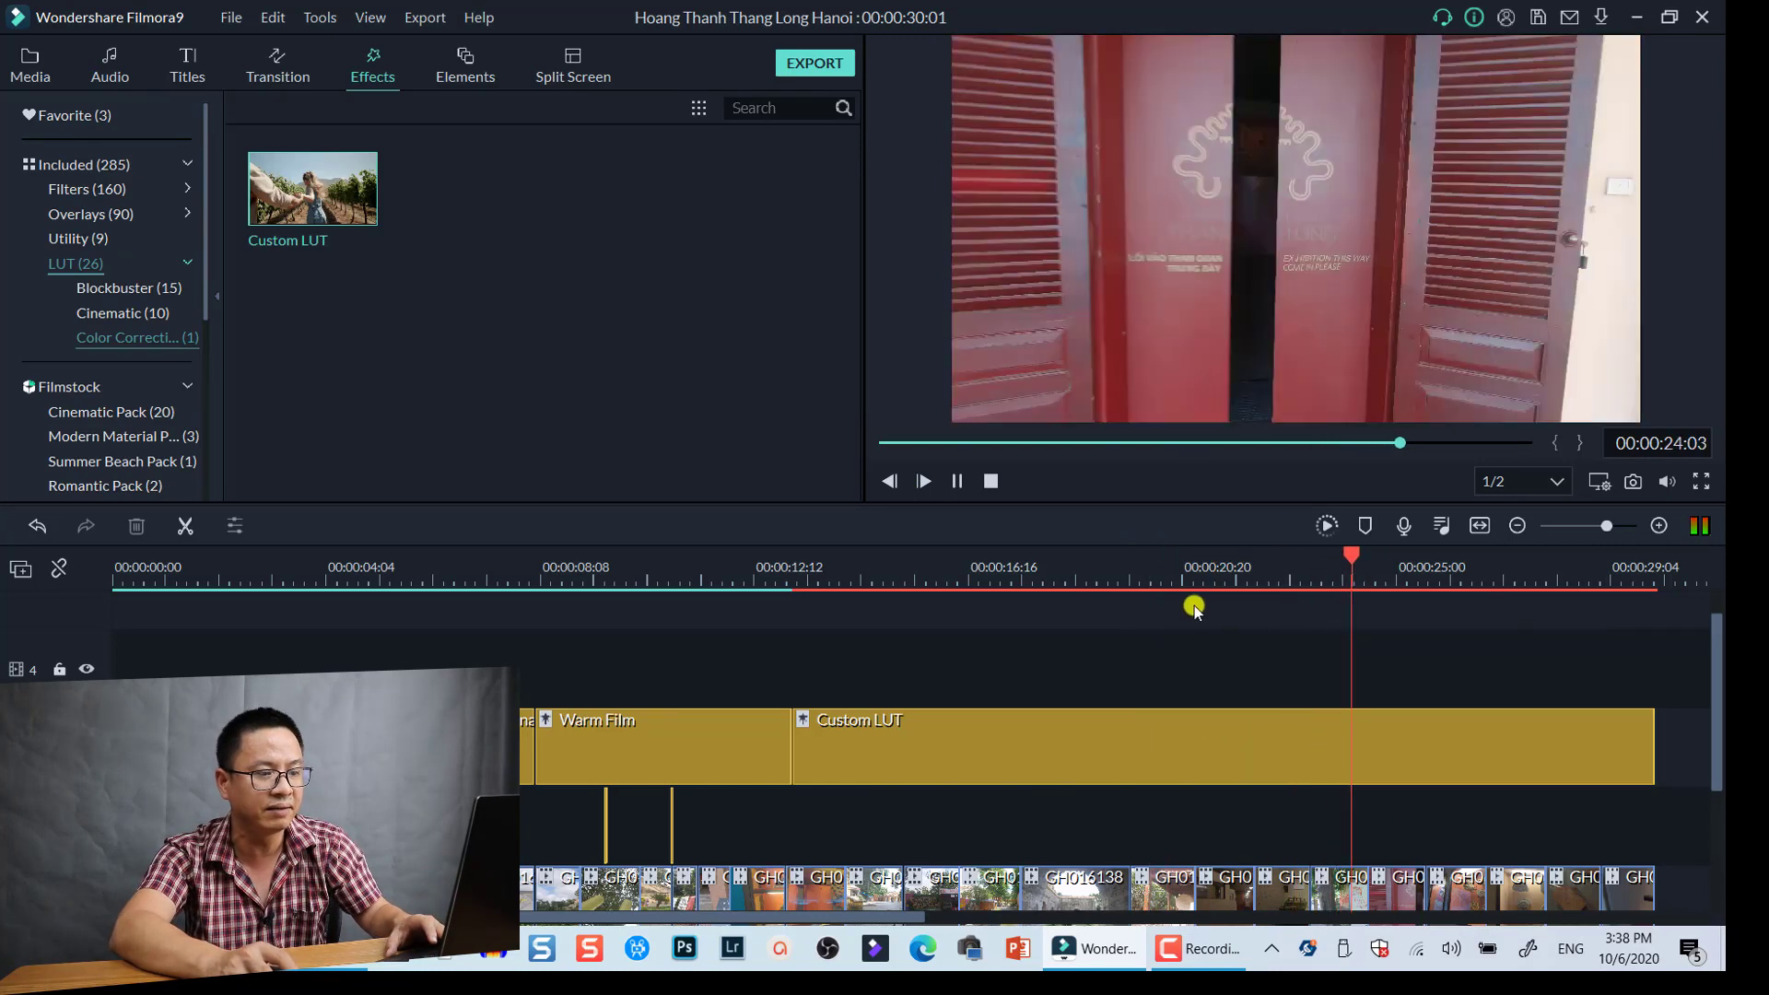
key(space)
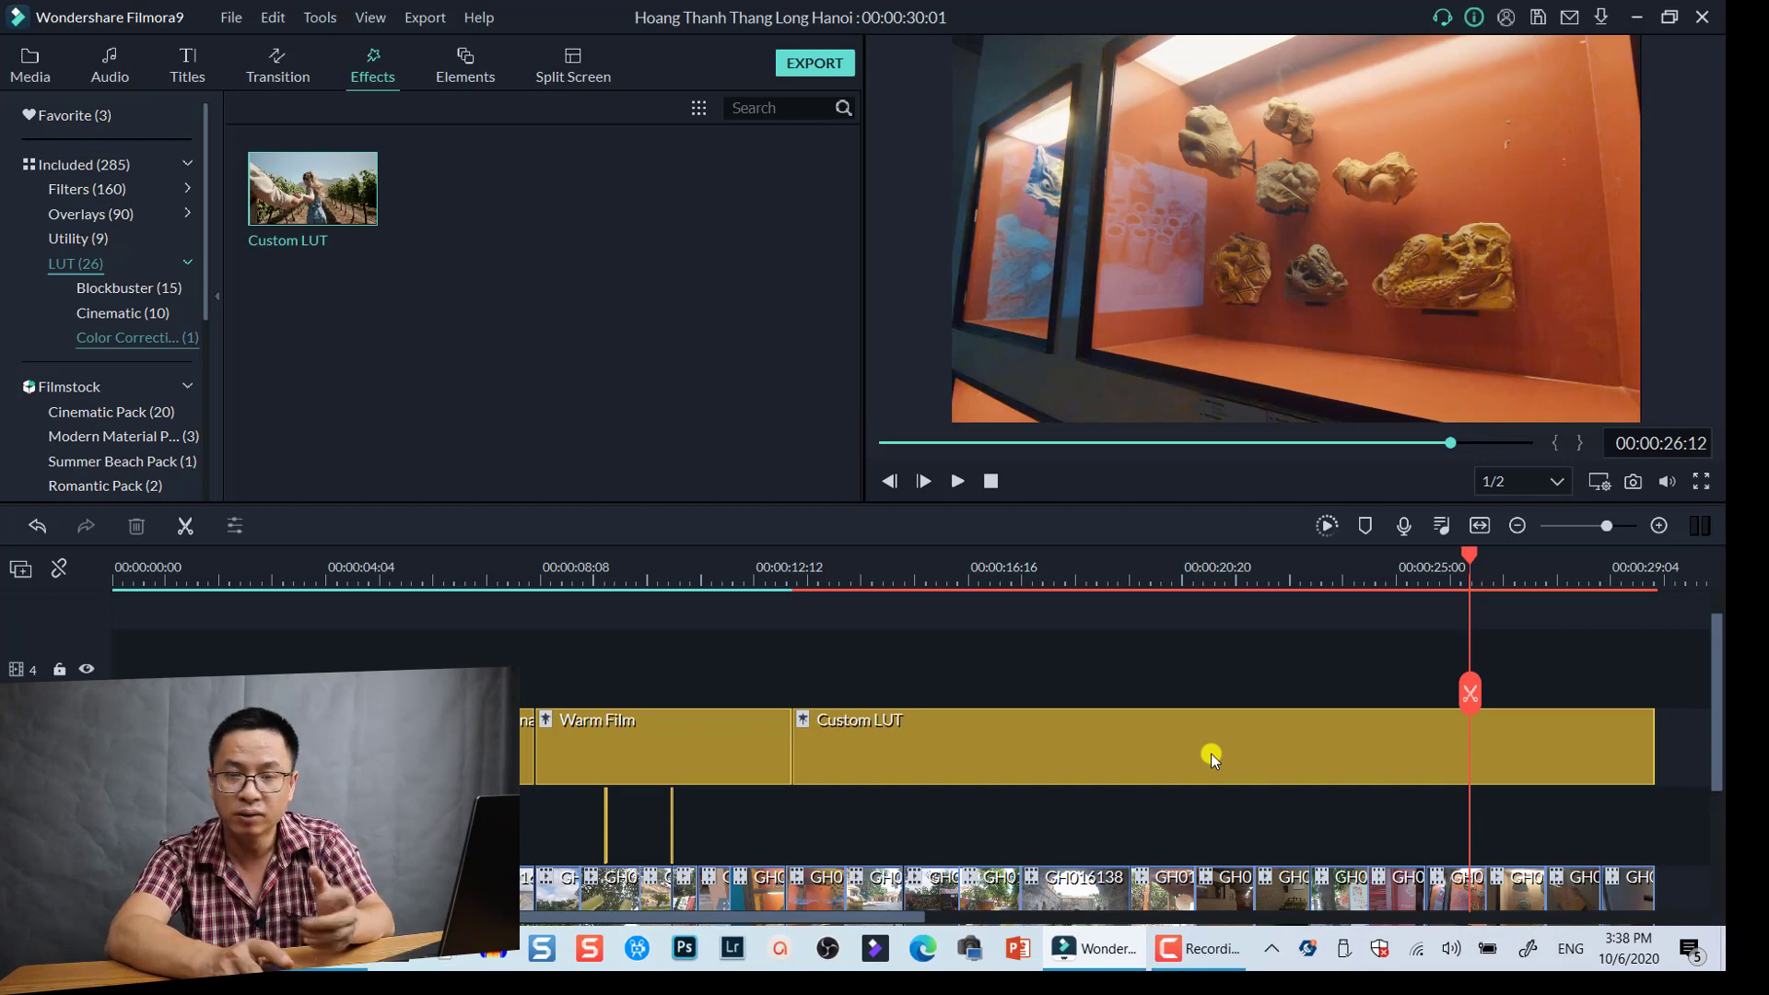
- Open Advanced Color Correction for the clip of old telephones and look through all presets and the Custom presets
scroll(1262, 801, down, 1)
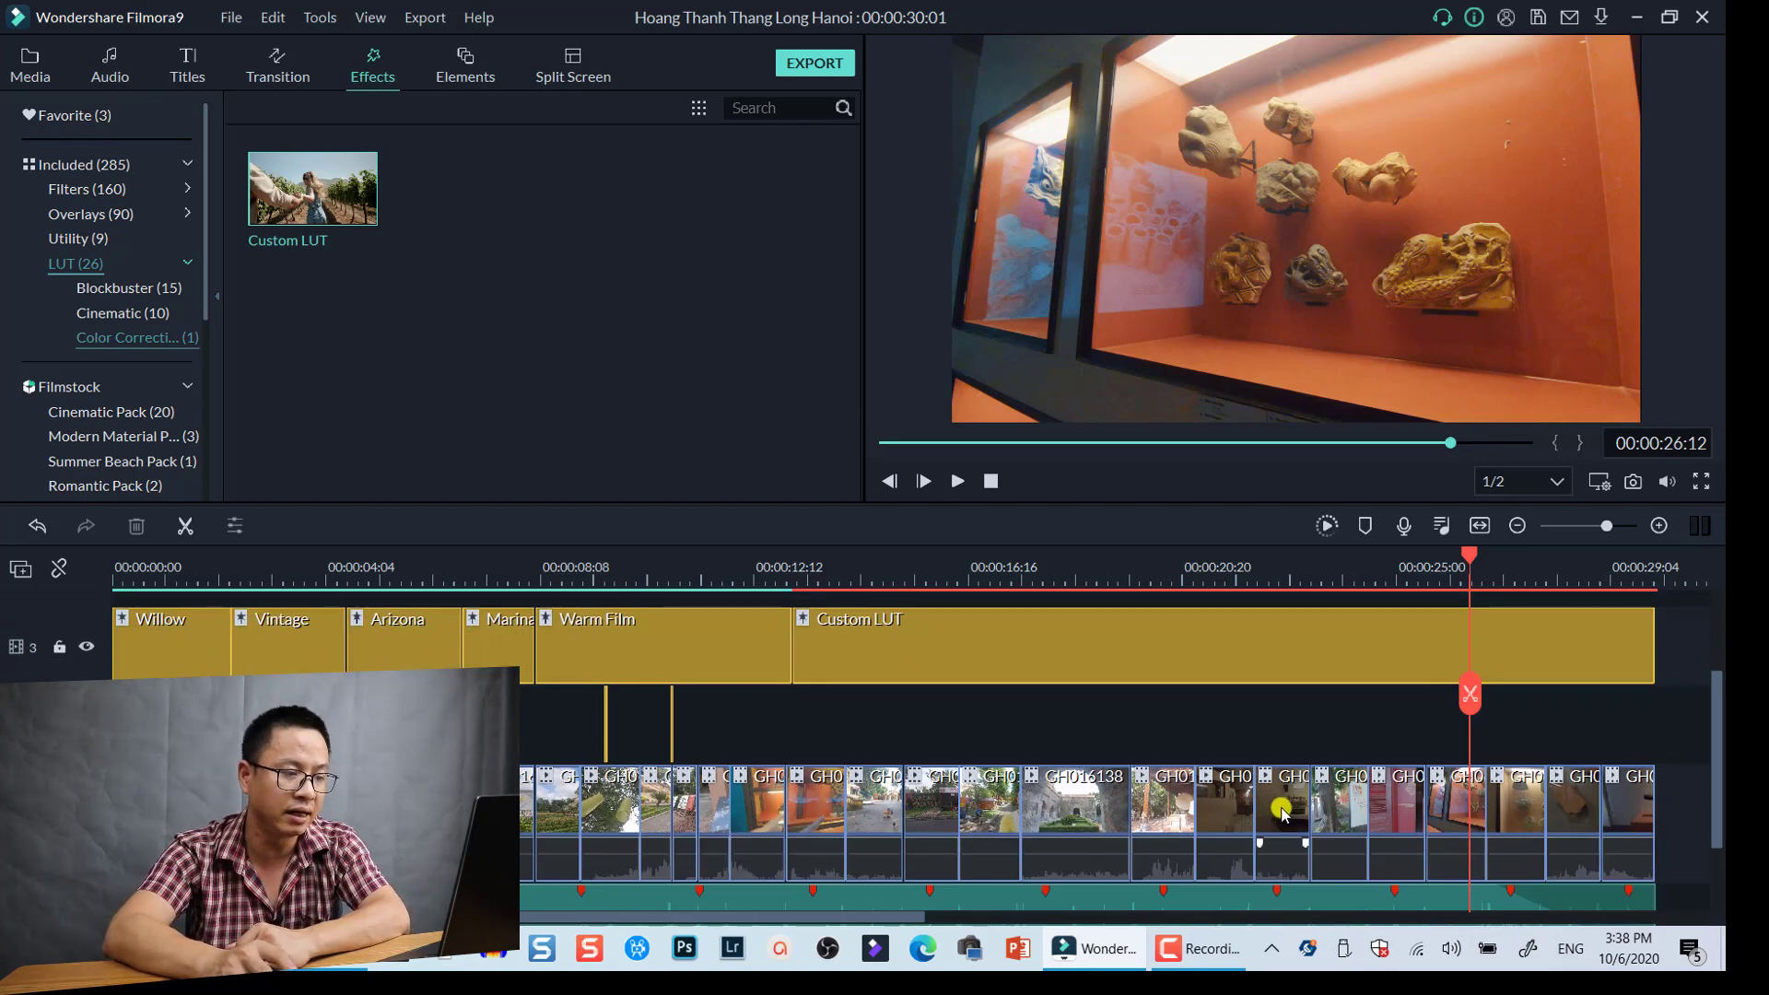
right_click(1283, 814)
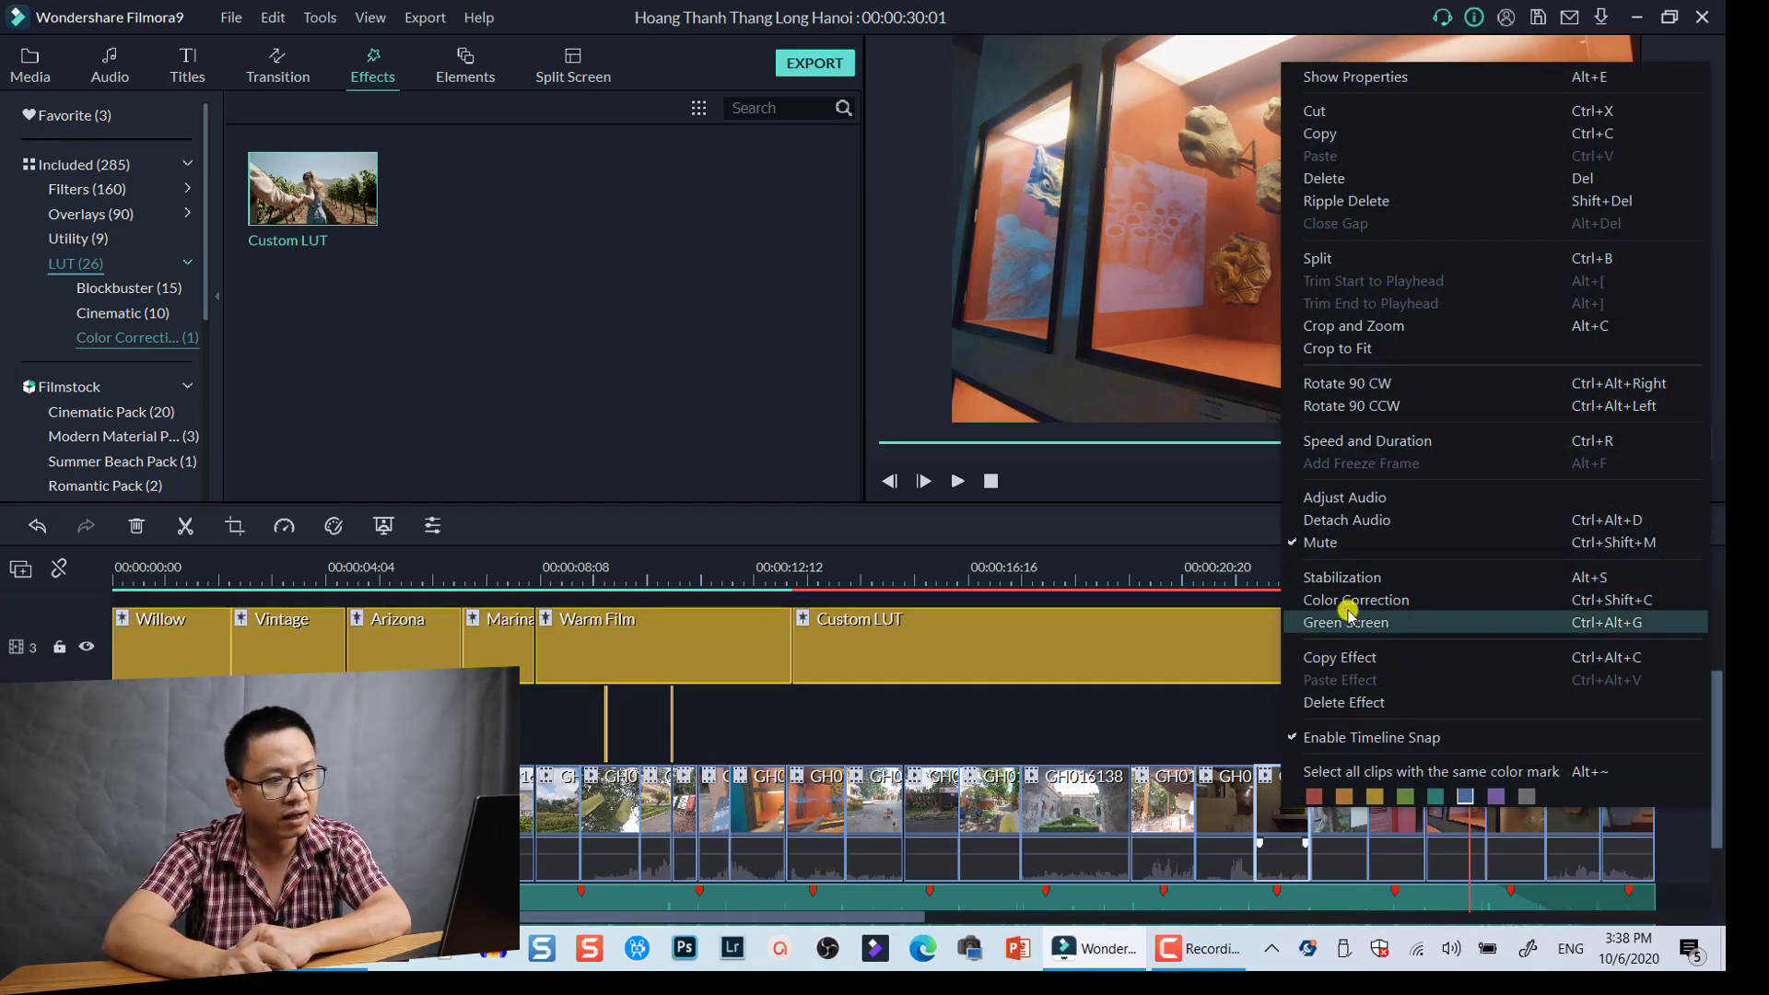
click(1347, 601)
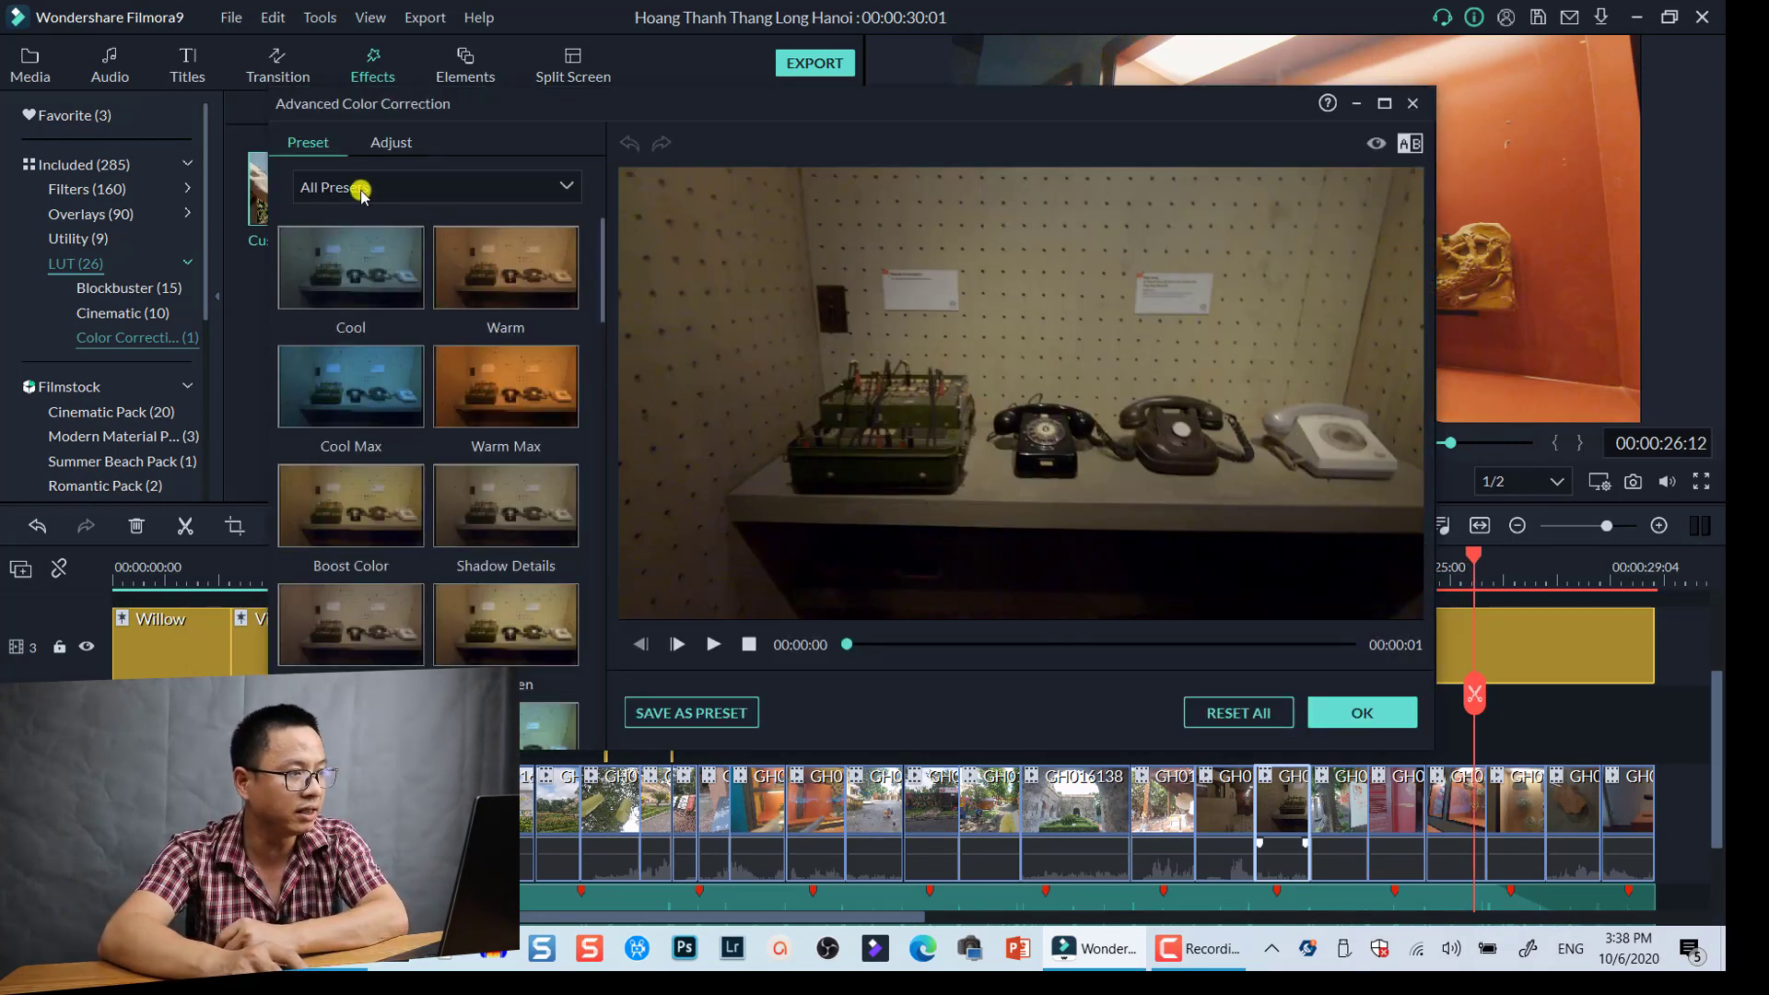
scroll(488, 368, down, 10)
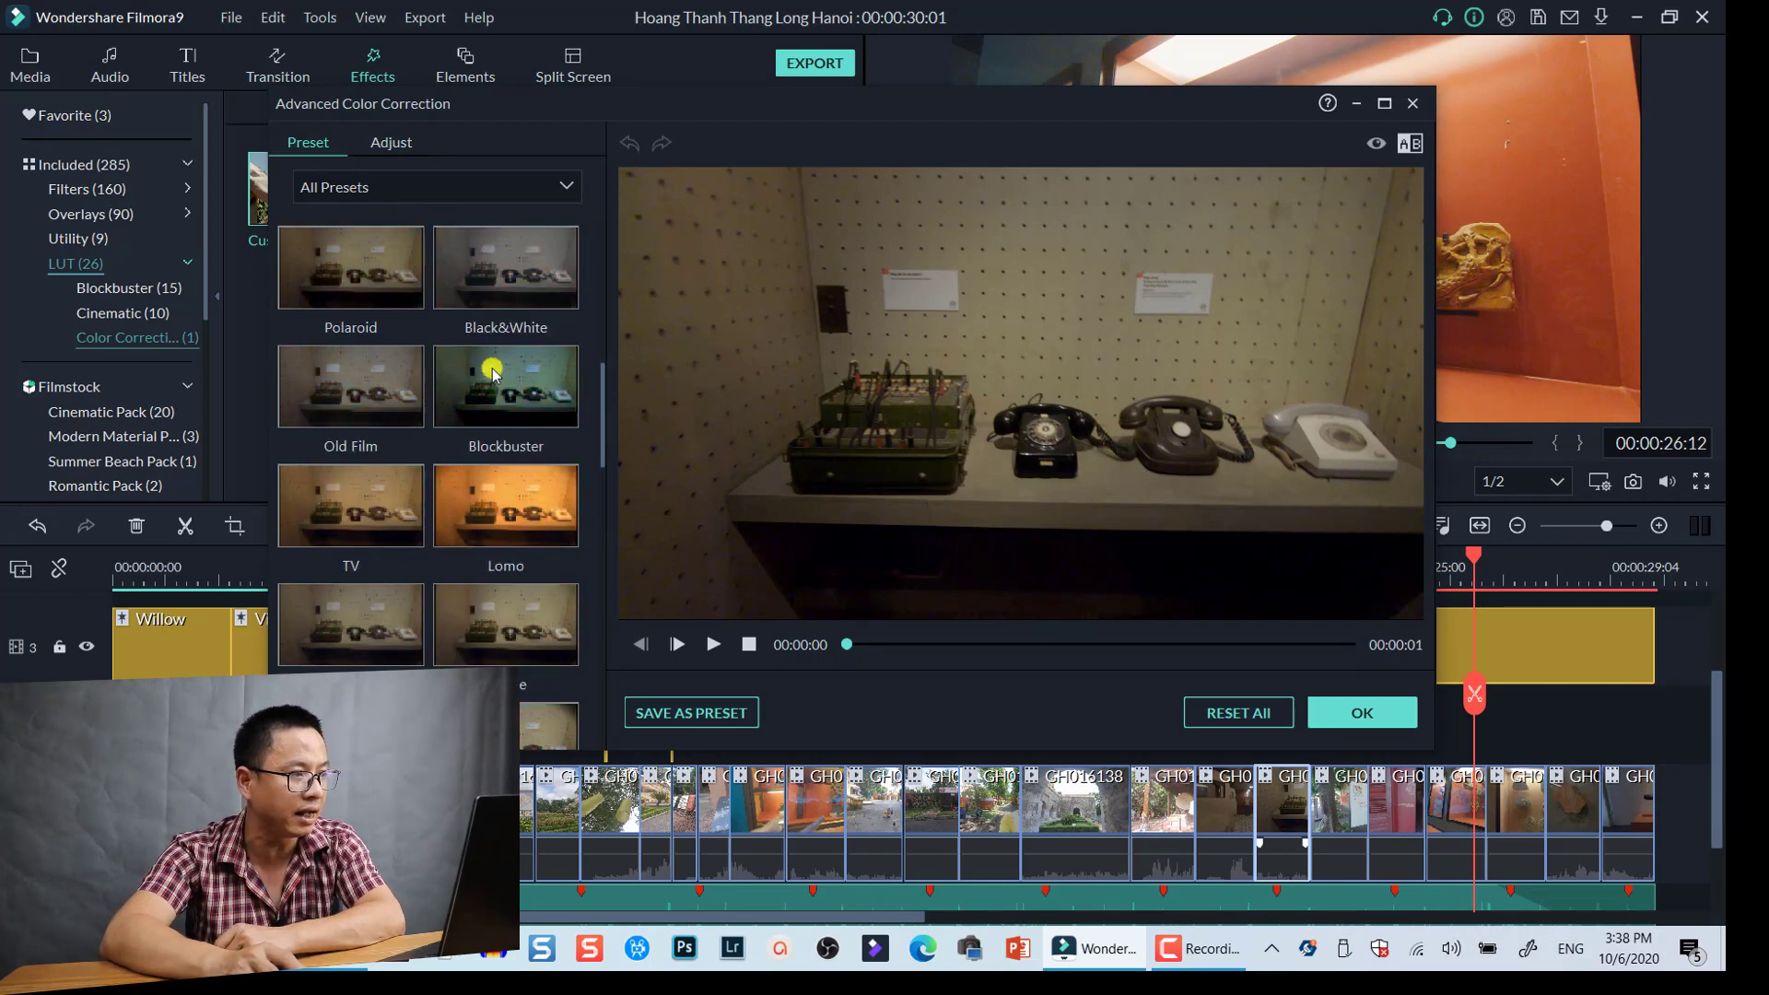
scroll(479, 387, up, 10)
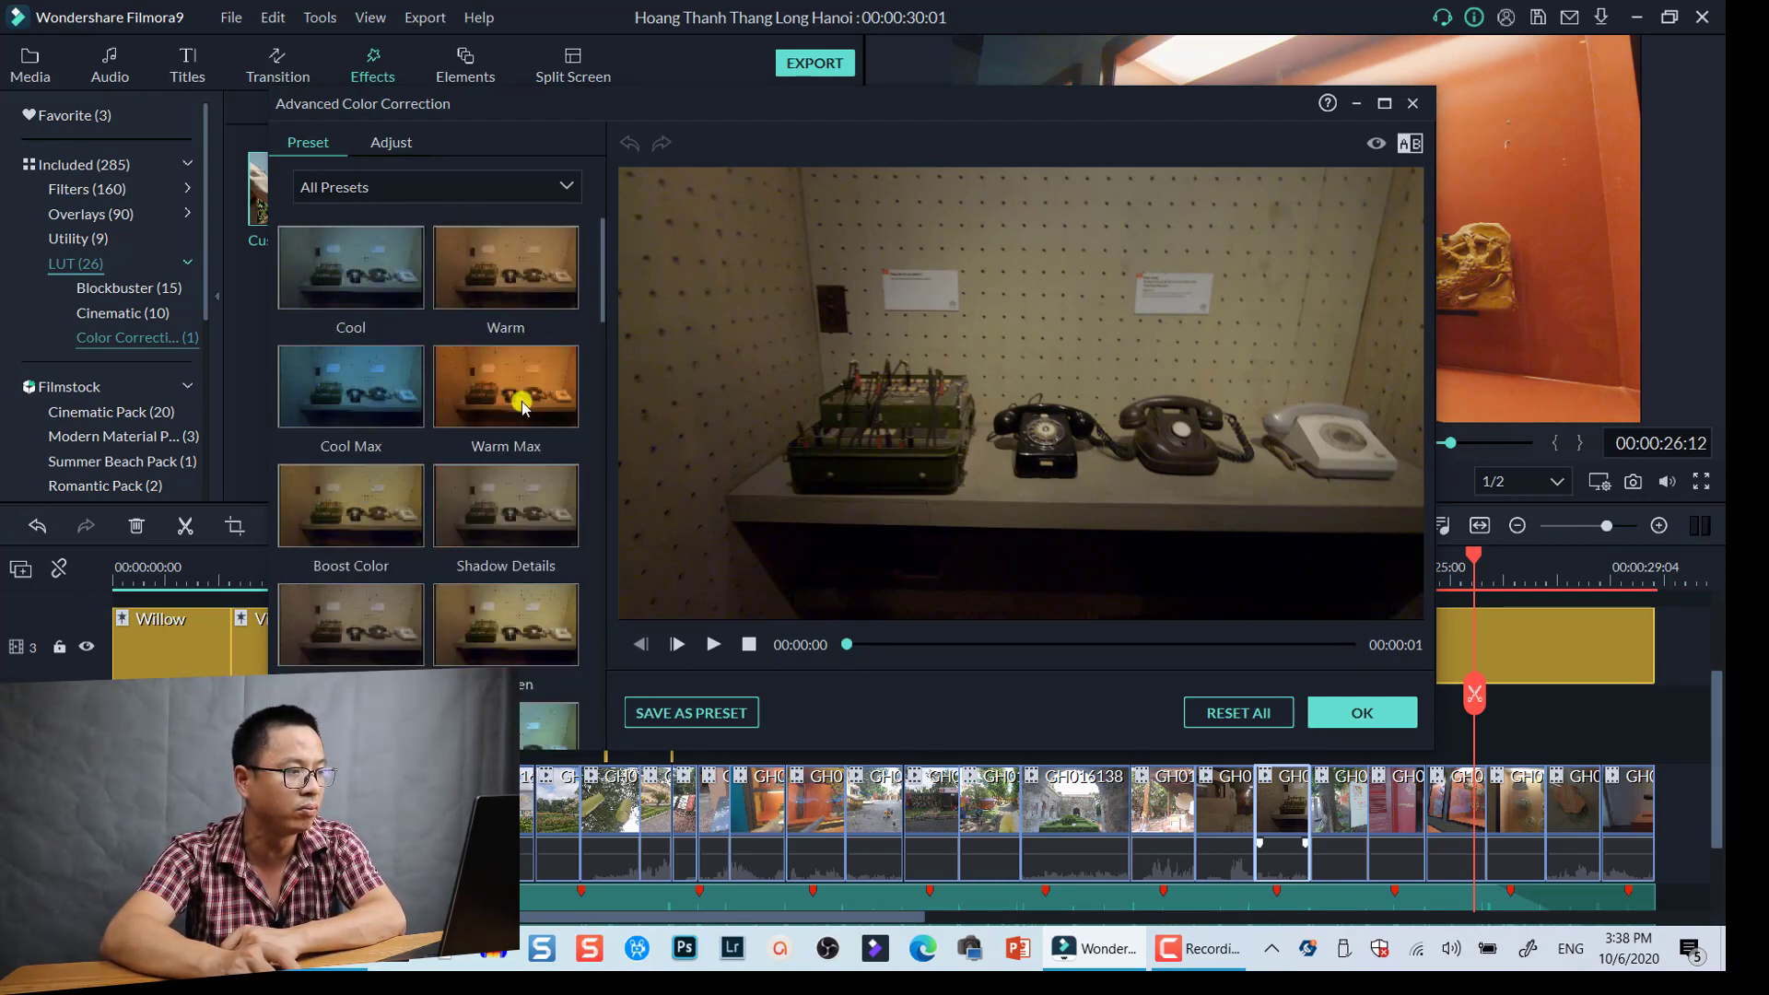
click(383, 184)
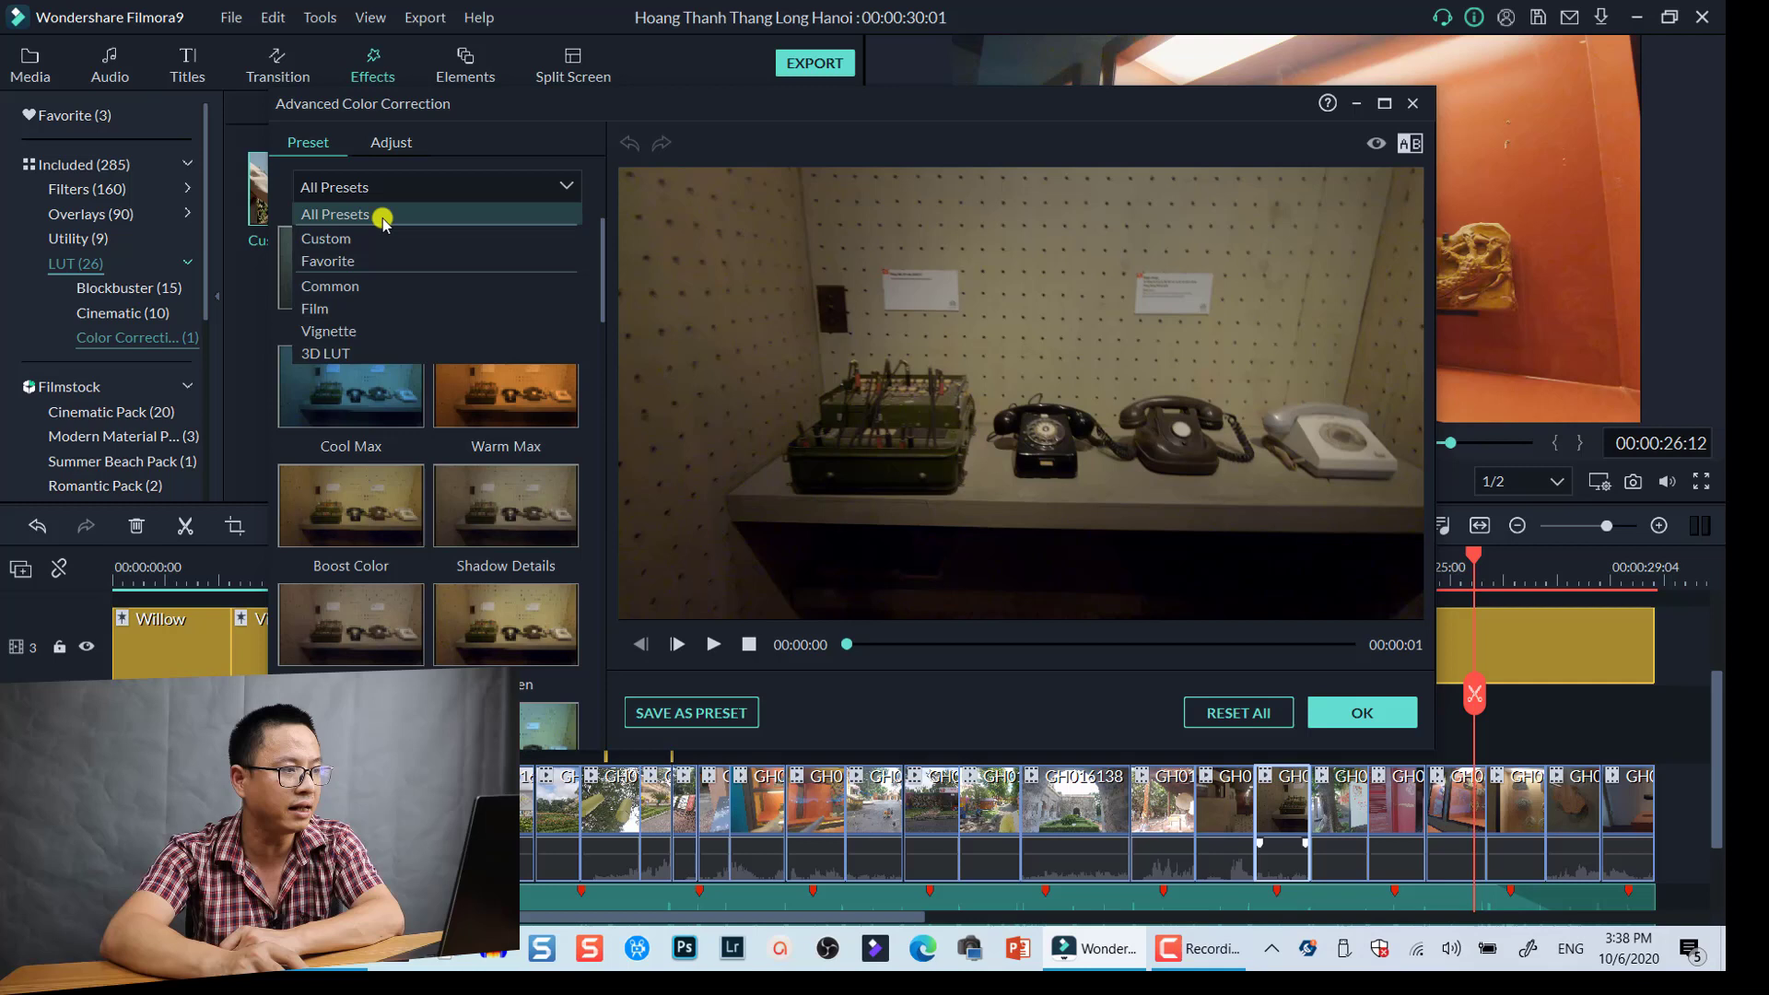
click(337, 239)
scroll(501, 383, down, 5)
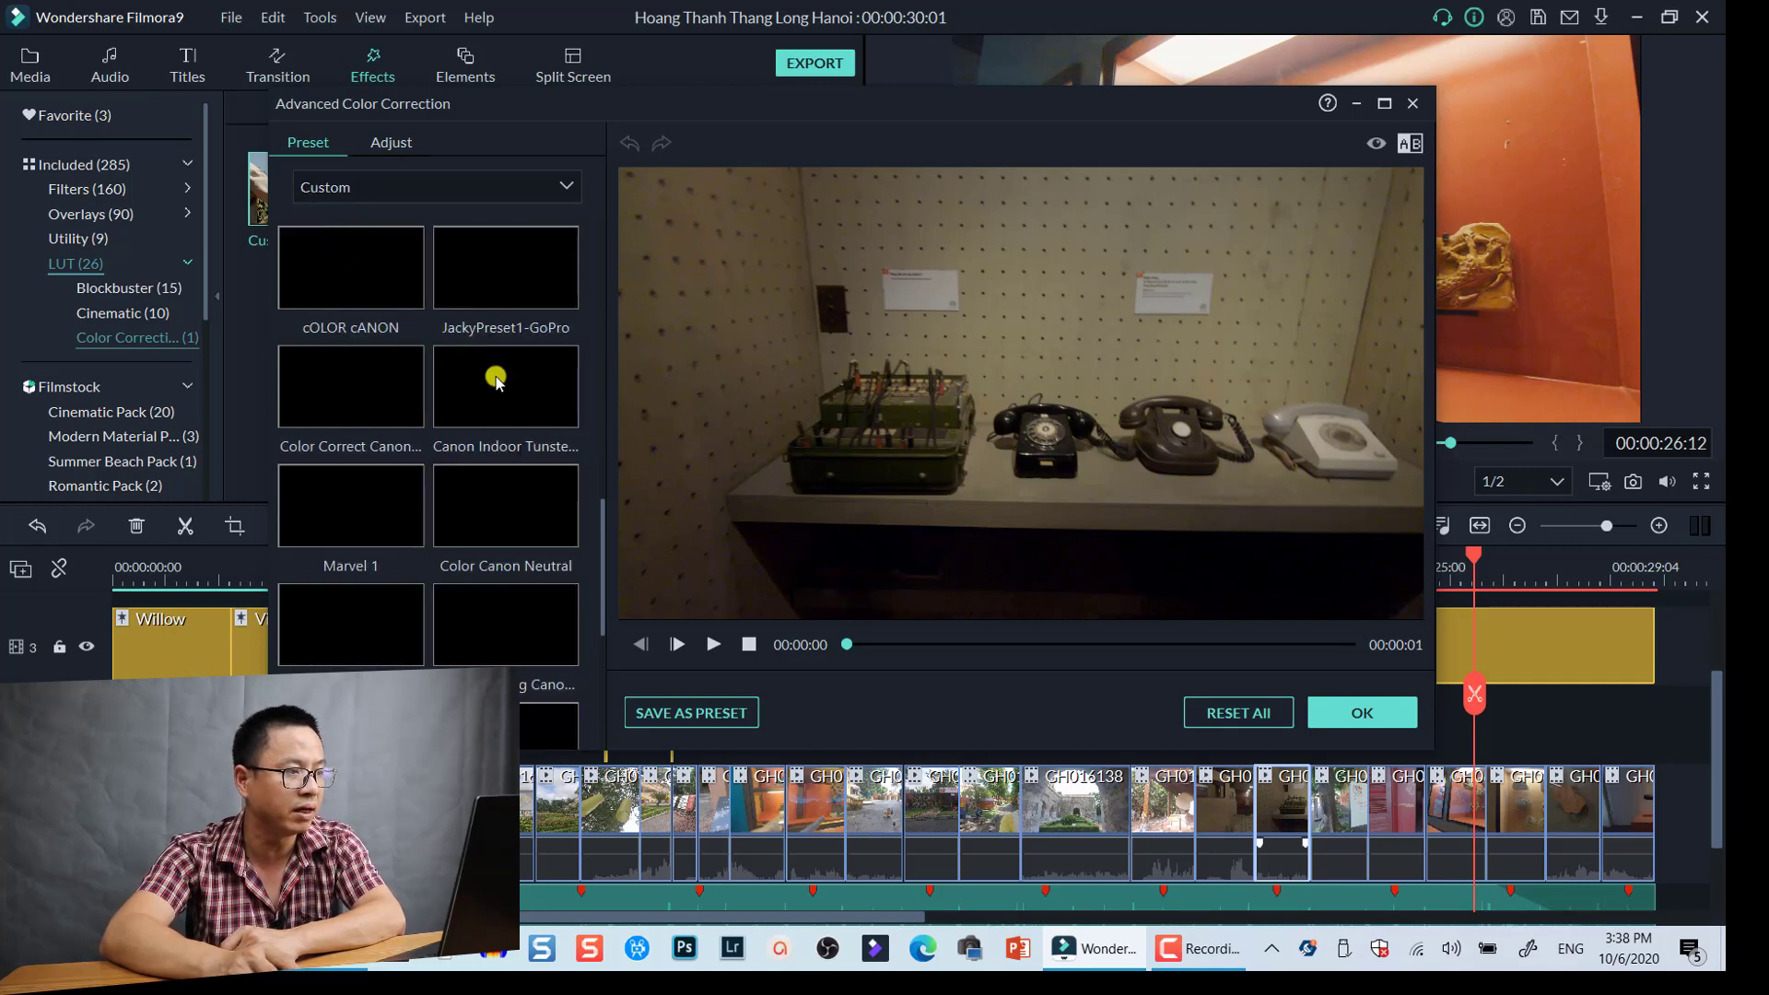
click(473, 186)
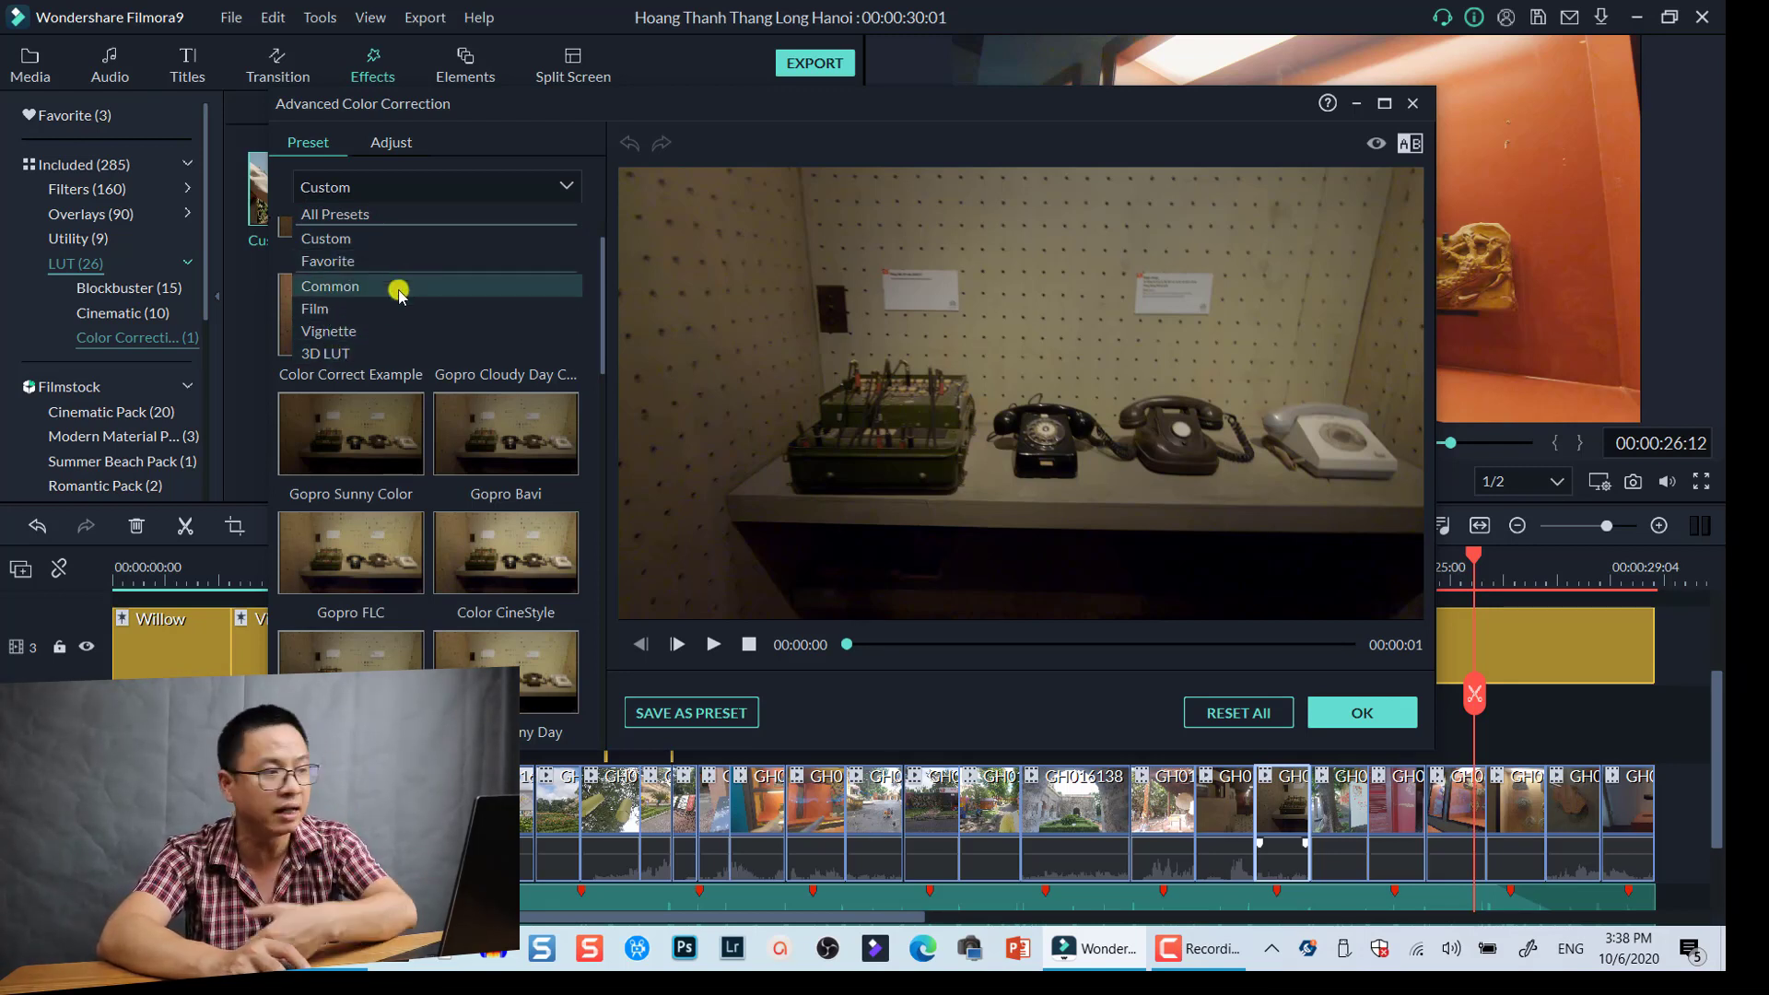
- Examine the clip's Color and 3D LUT adjustments, including the option to load a new LUT, and close the color correction
click(394, 143)
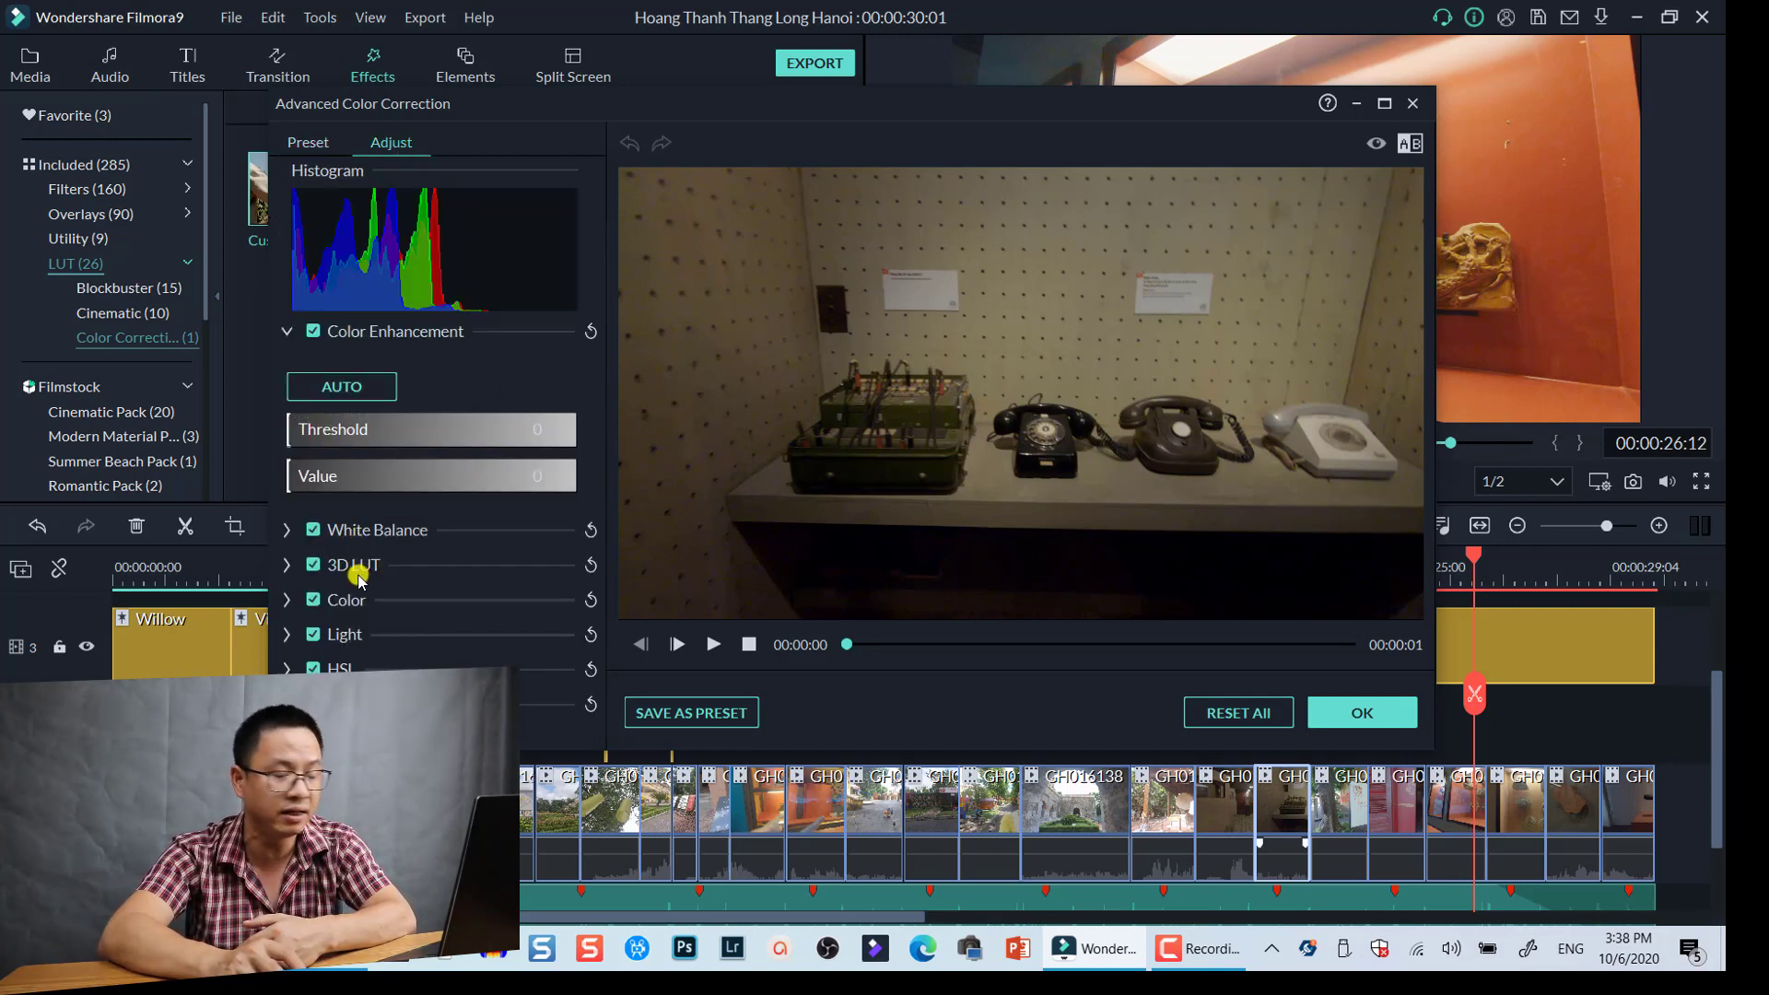
click(287, 602)
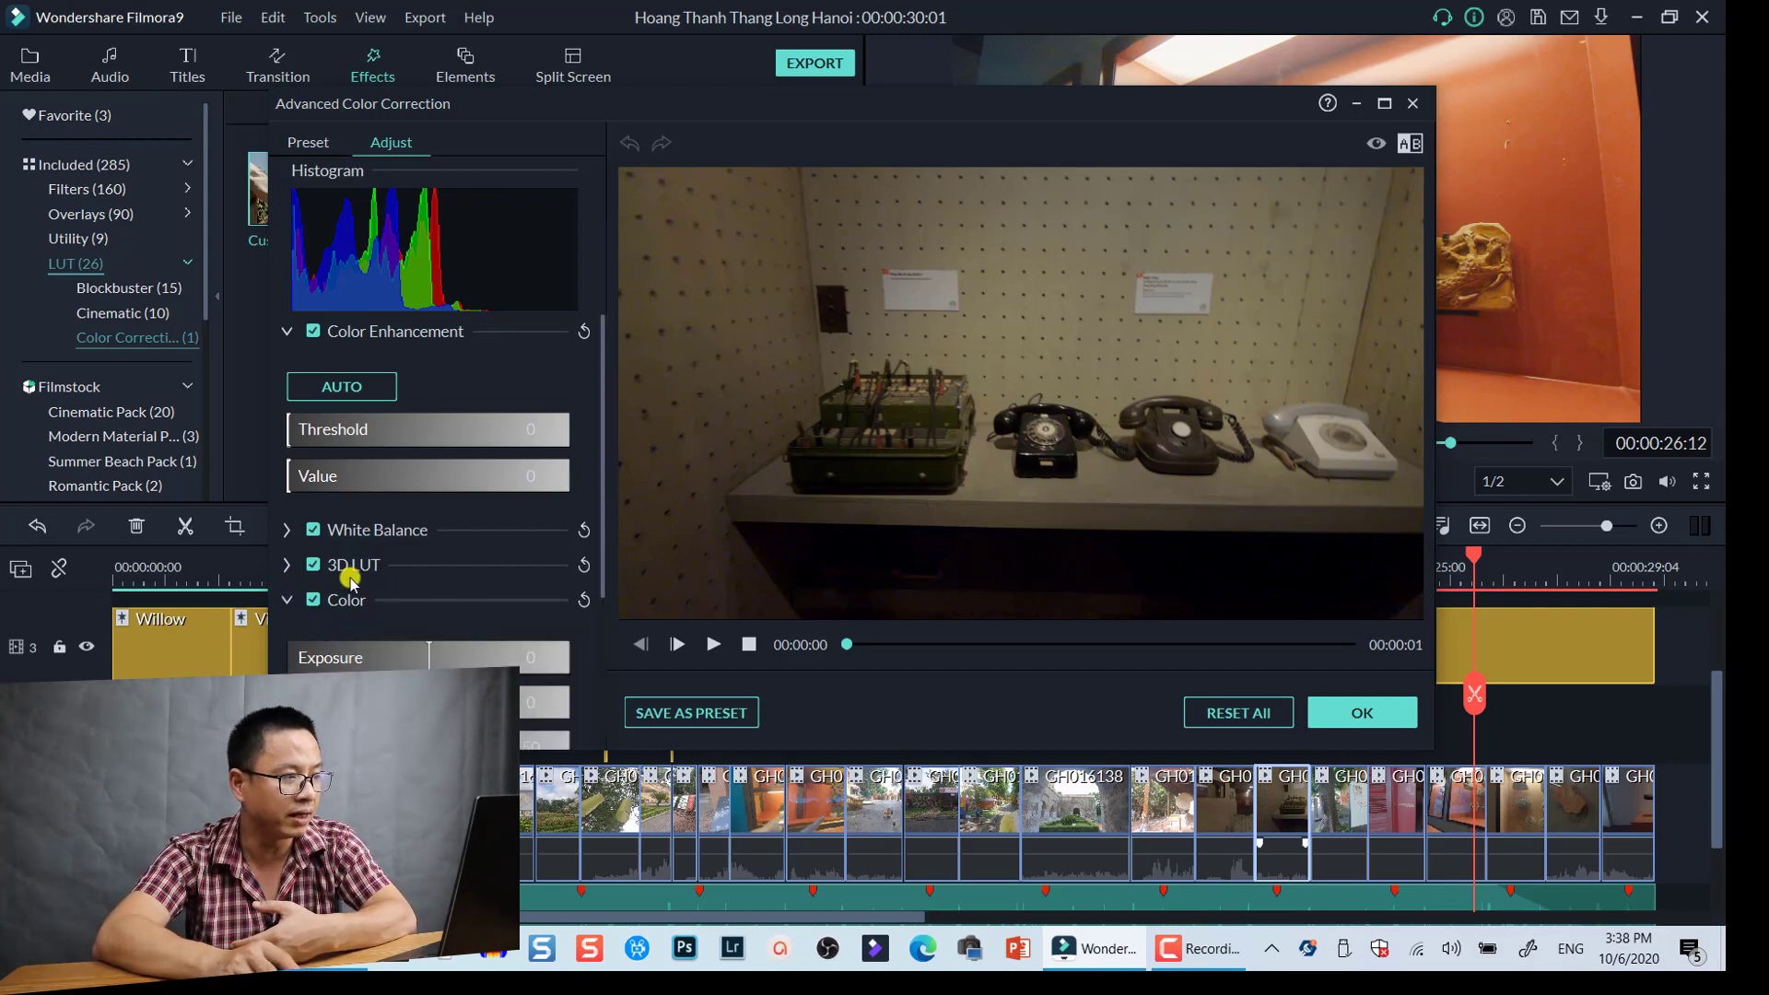
click(288, 565)
scroll(460, 599, down, 2)
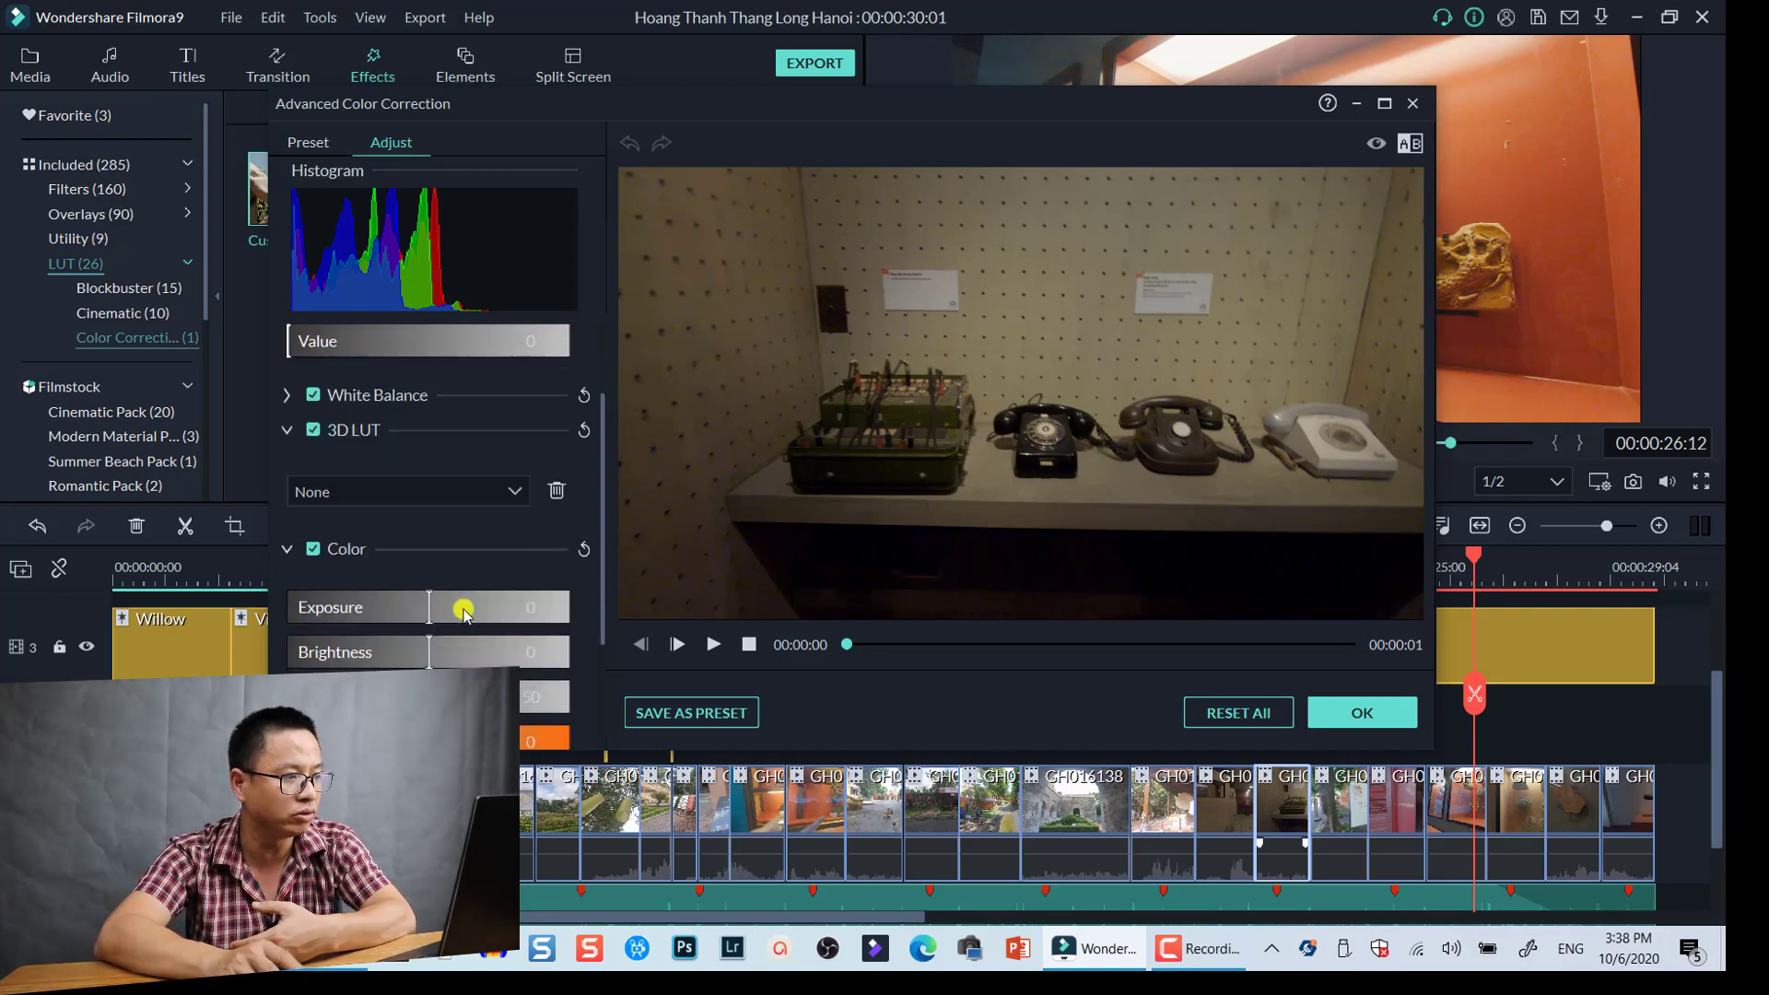
click(488, 488)
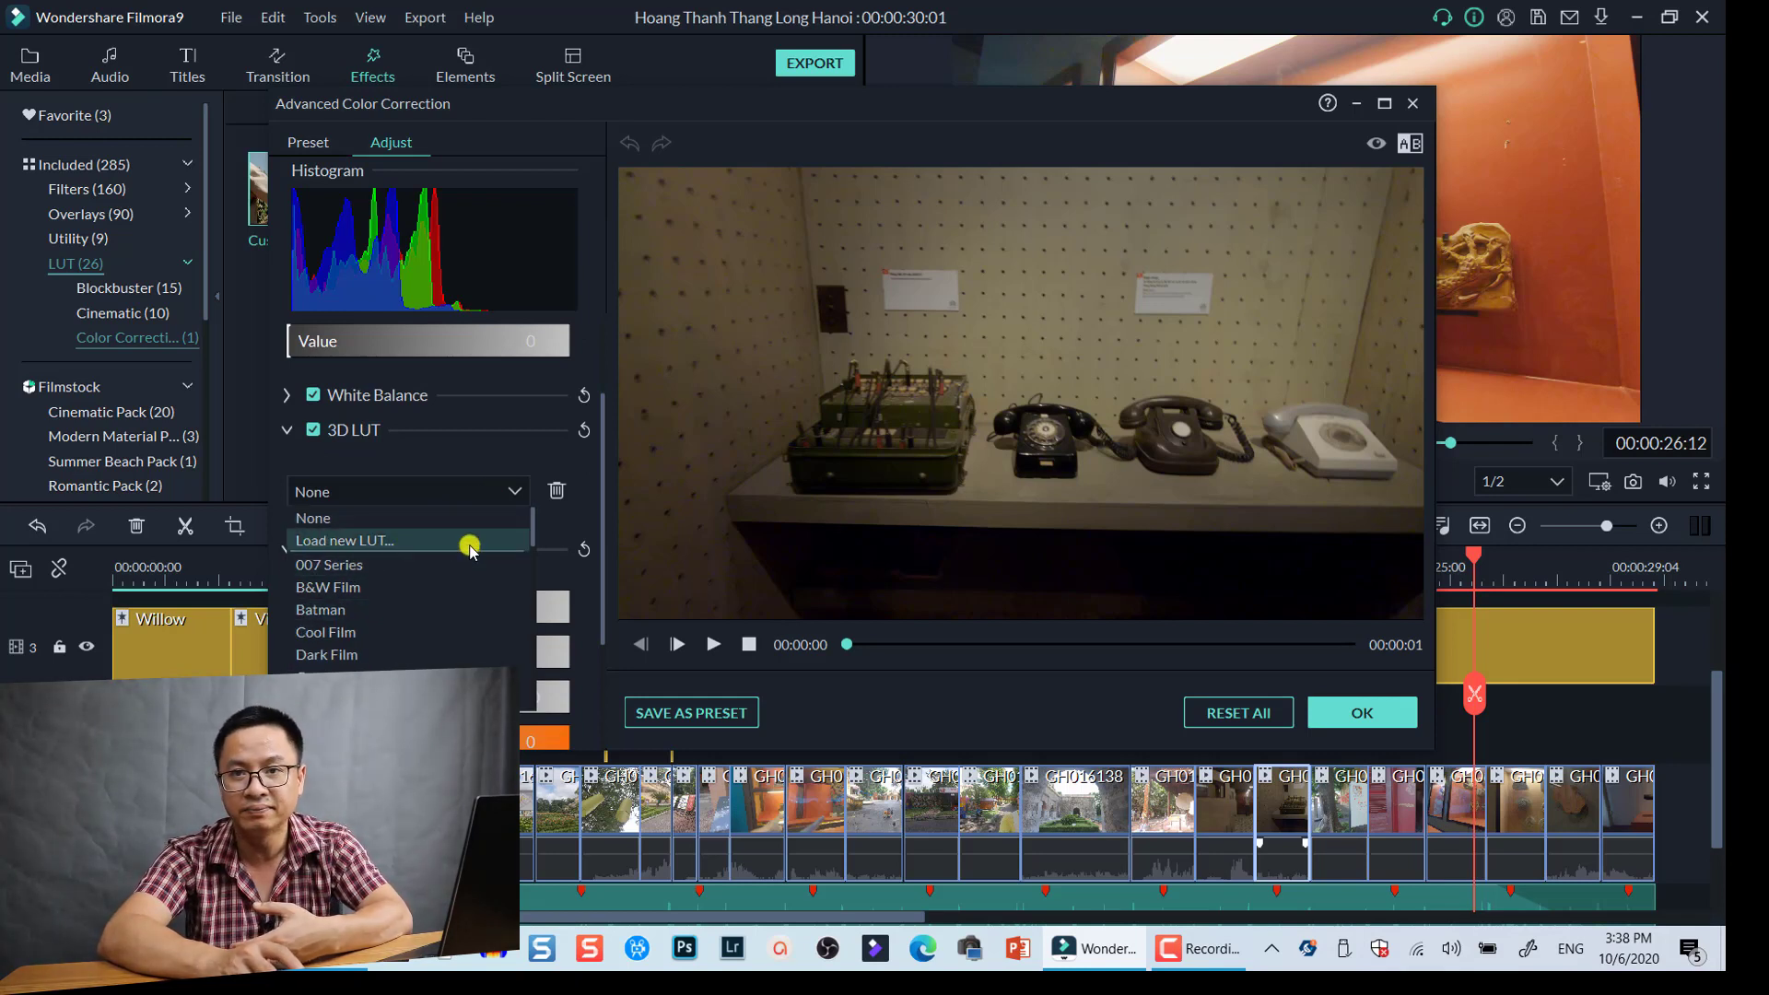
click(1354, 719)
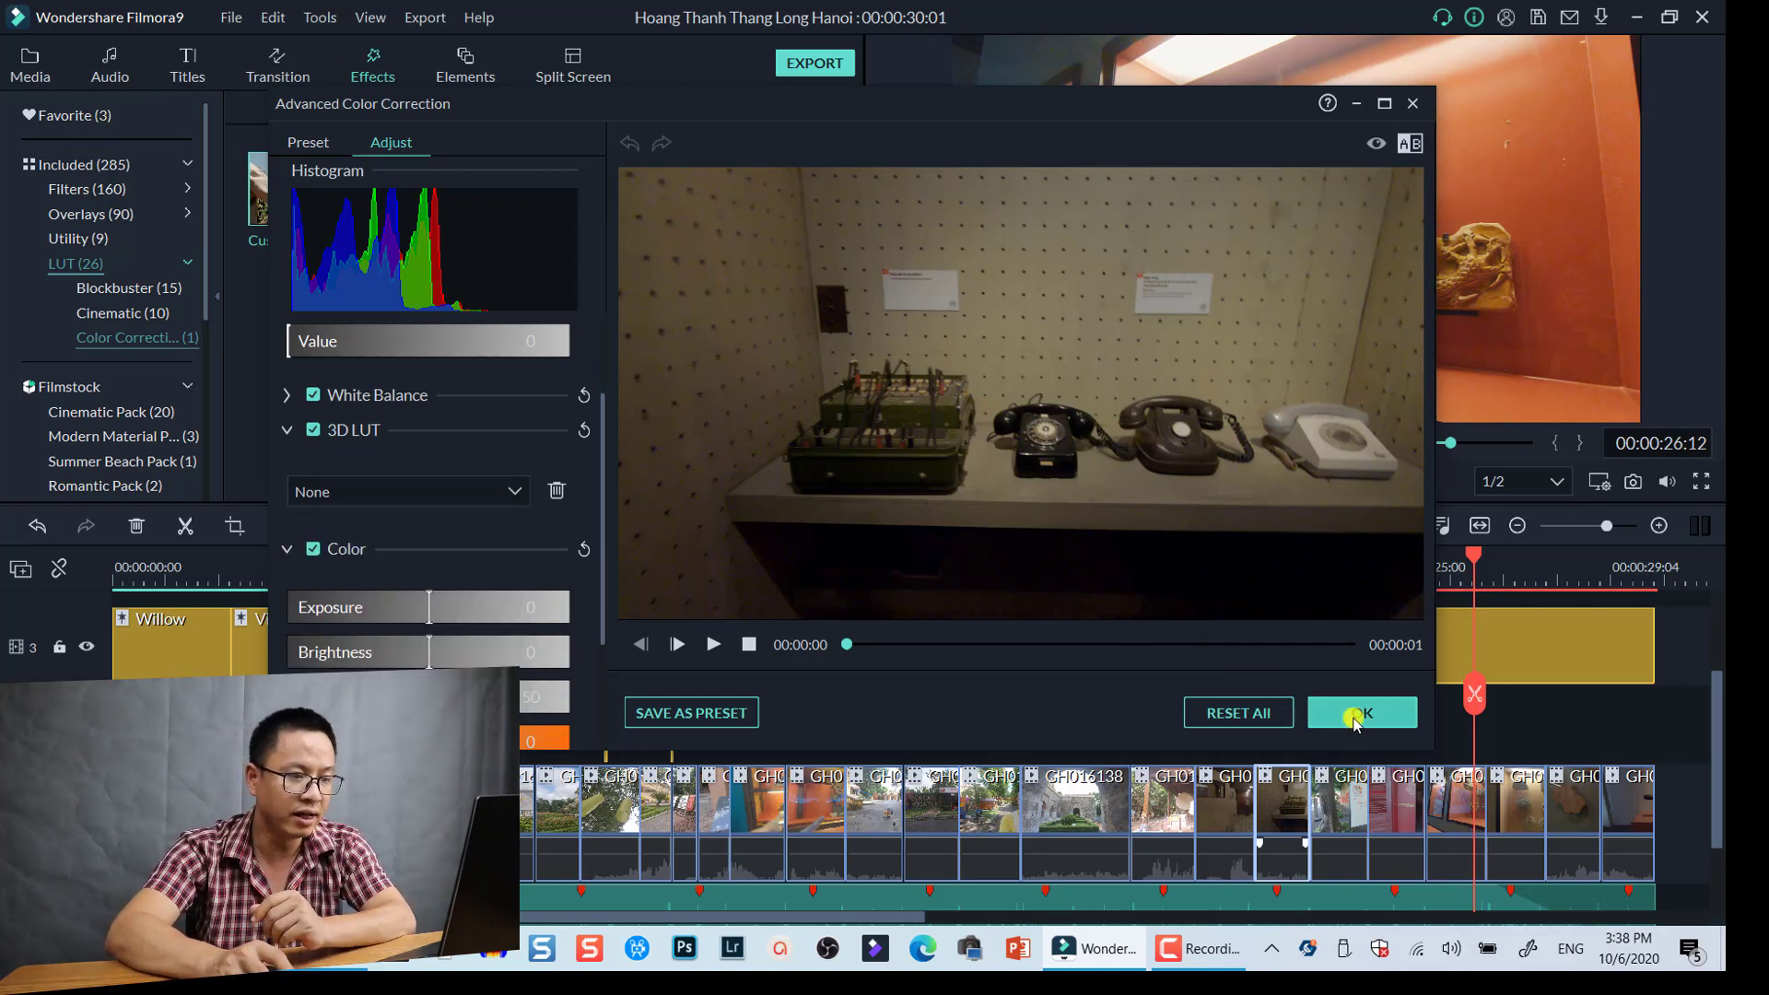
click(1354, 719)
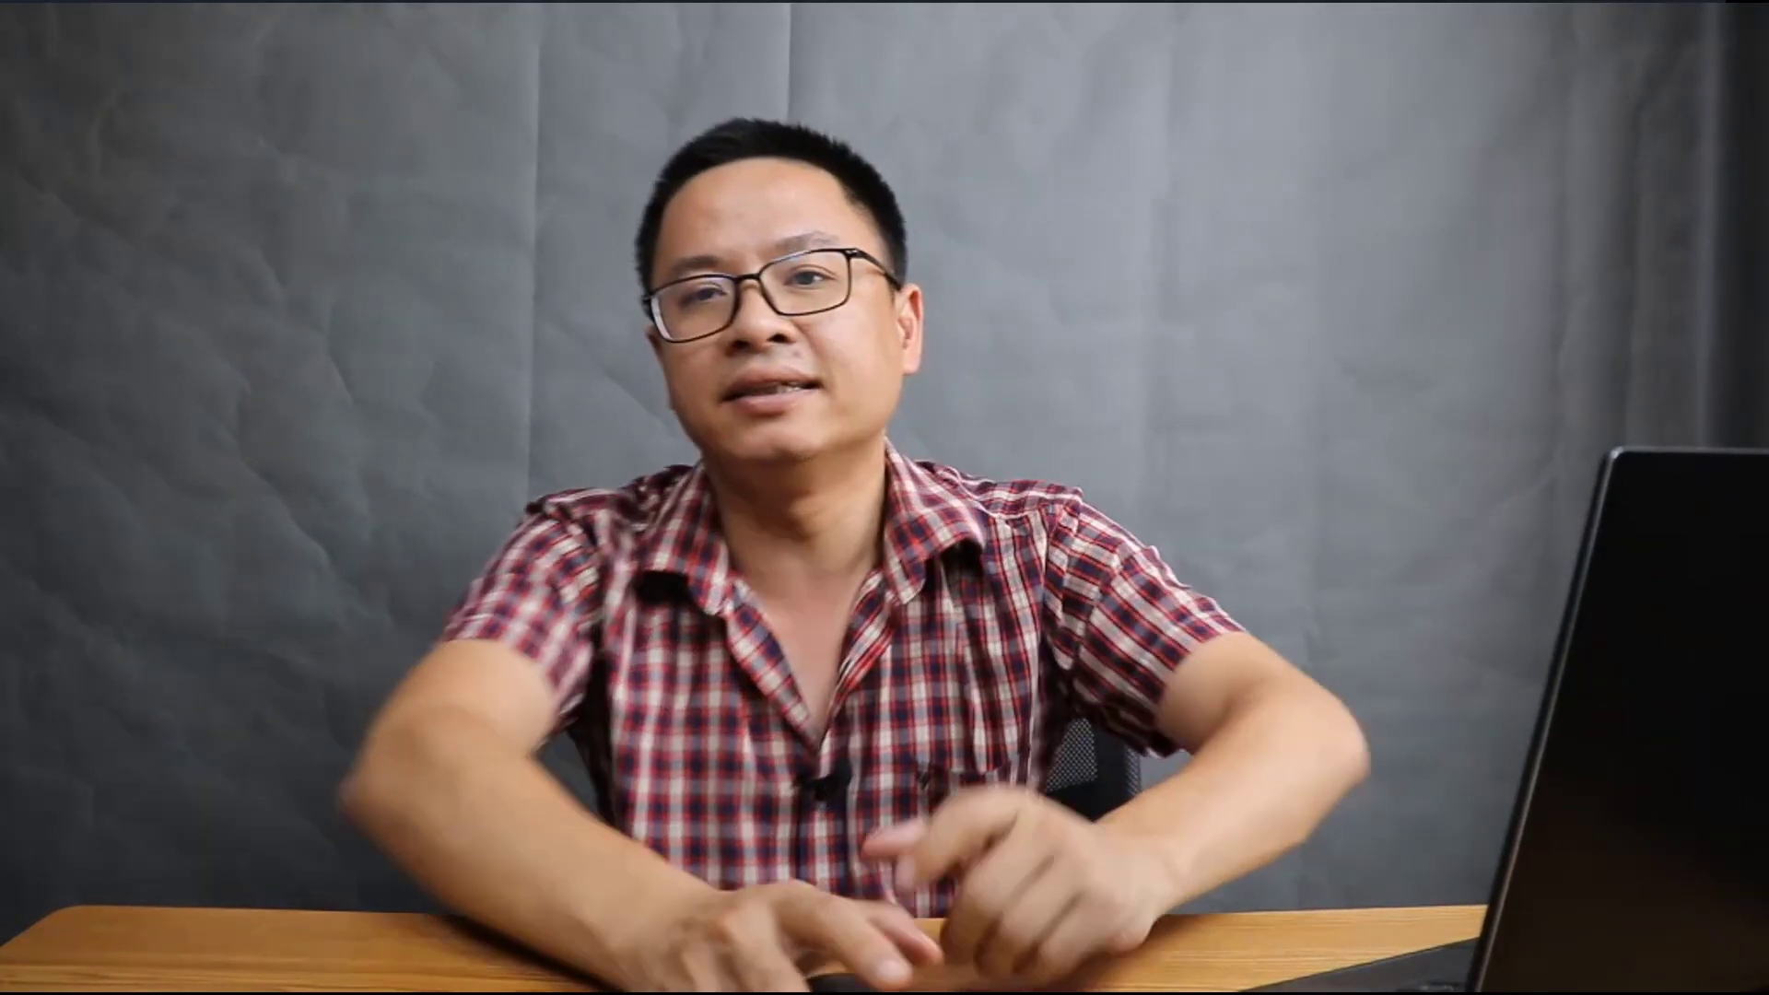